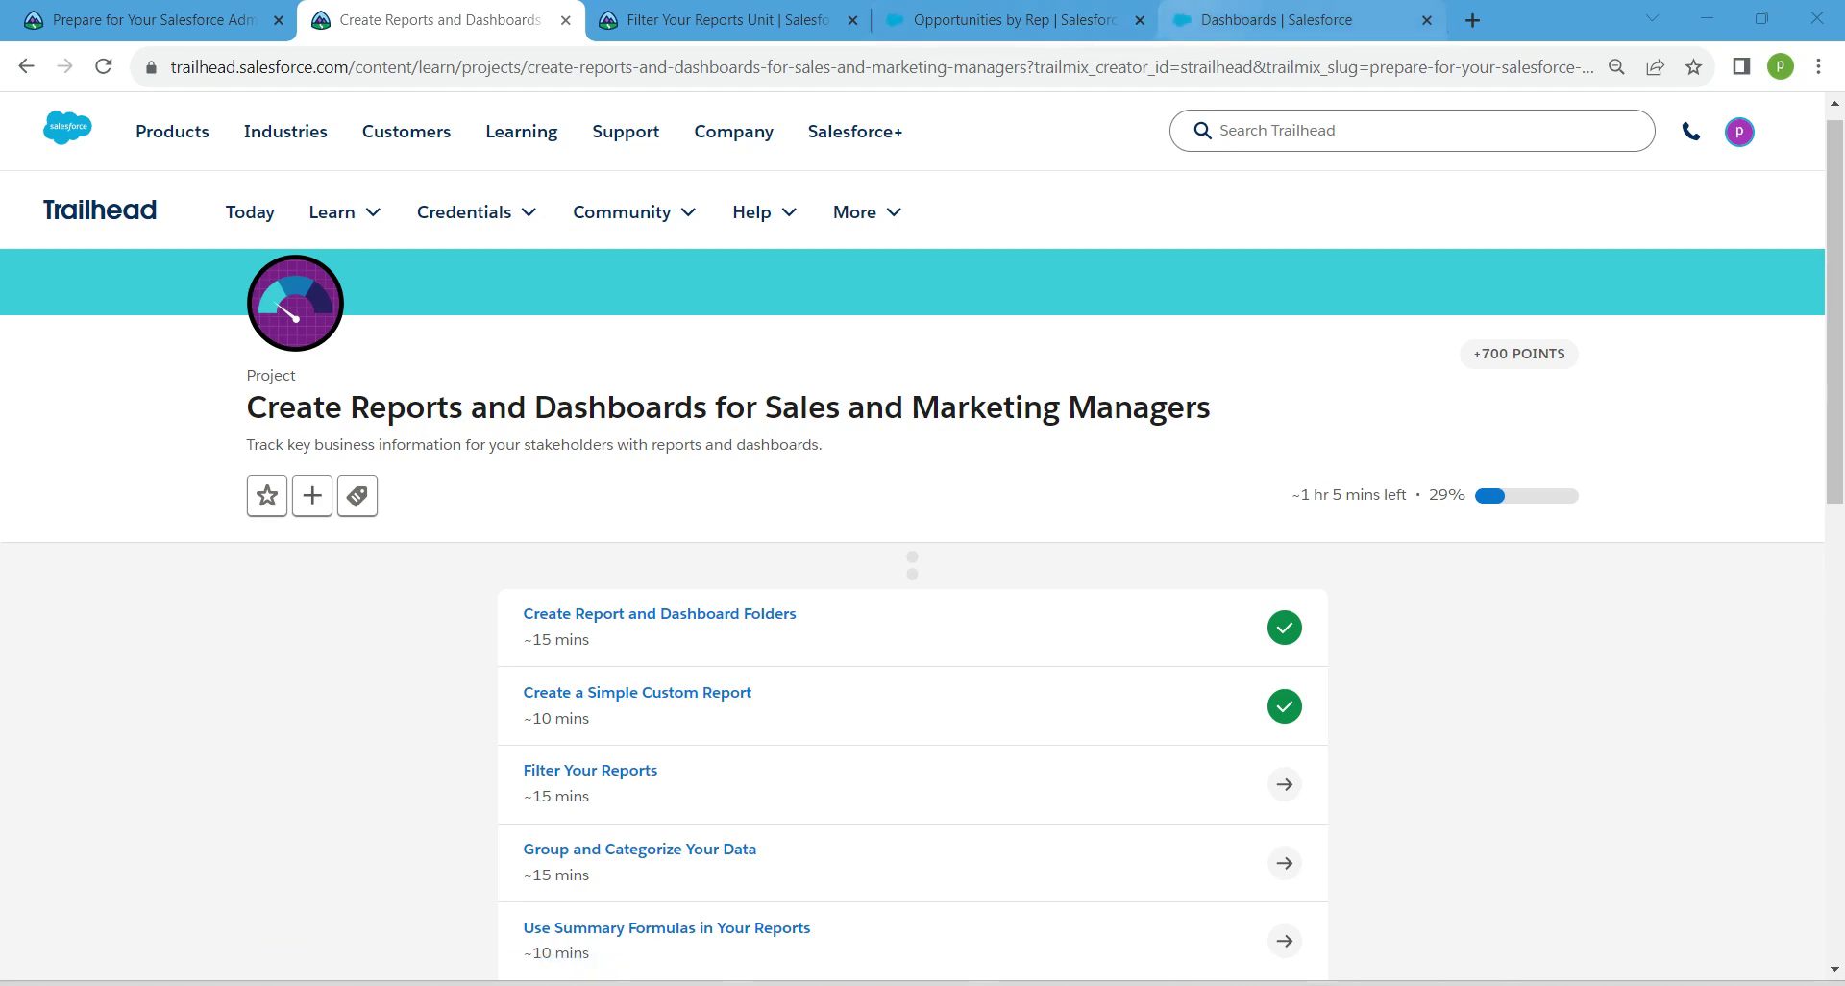
- Switch to the Salesforce Dashboards page and open the Sales app
click(1278, 20)
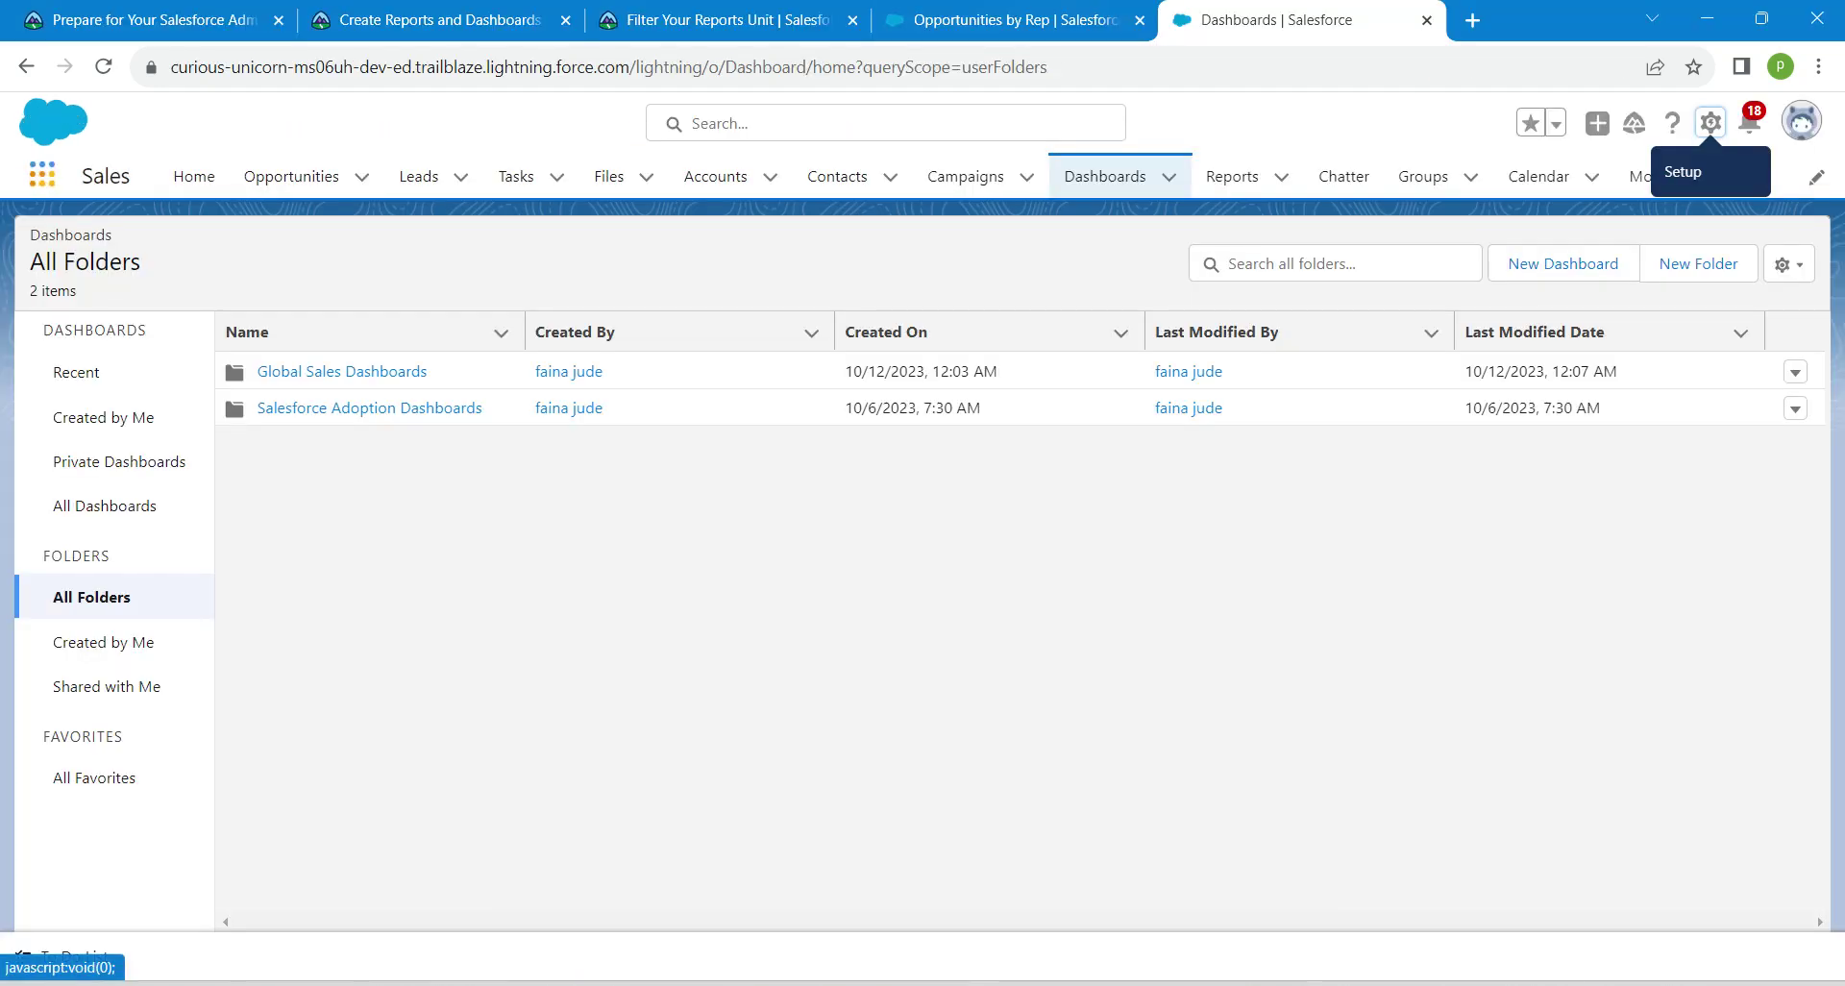
click(42, 174)
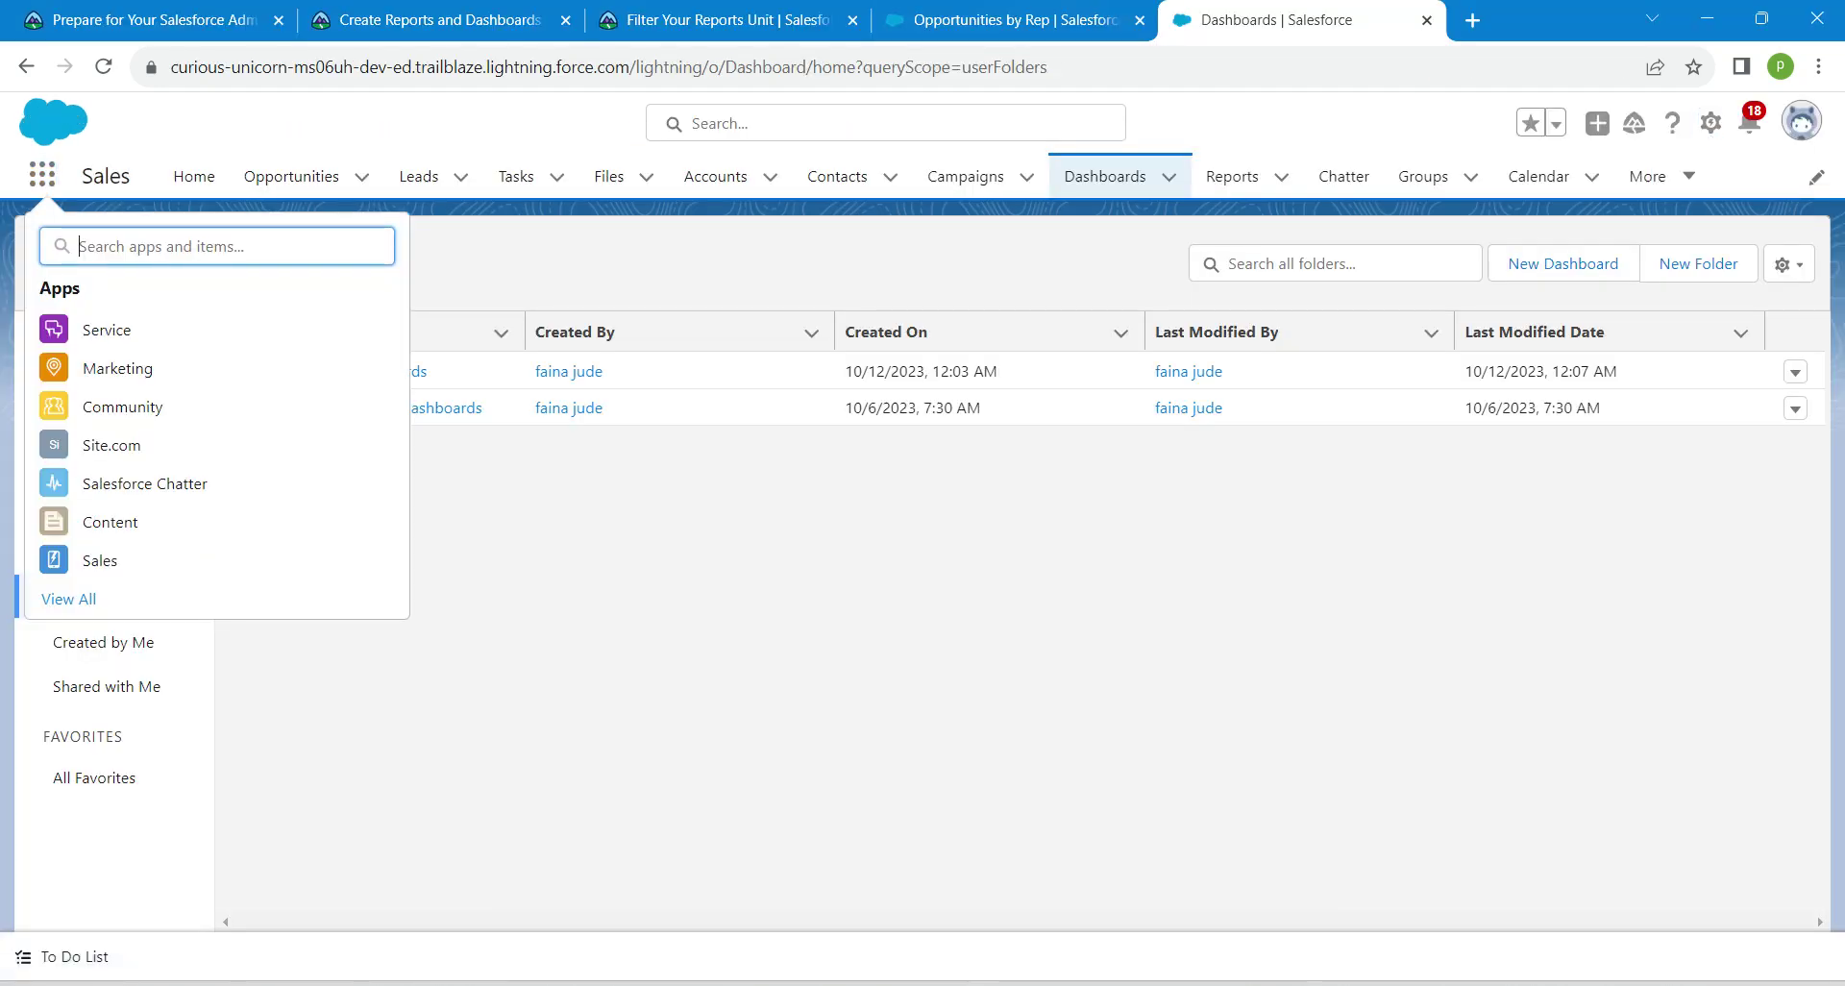
text(sales)
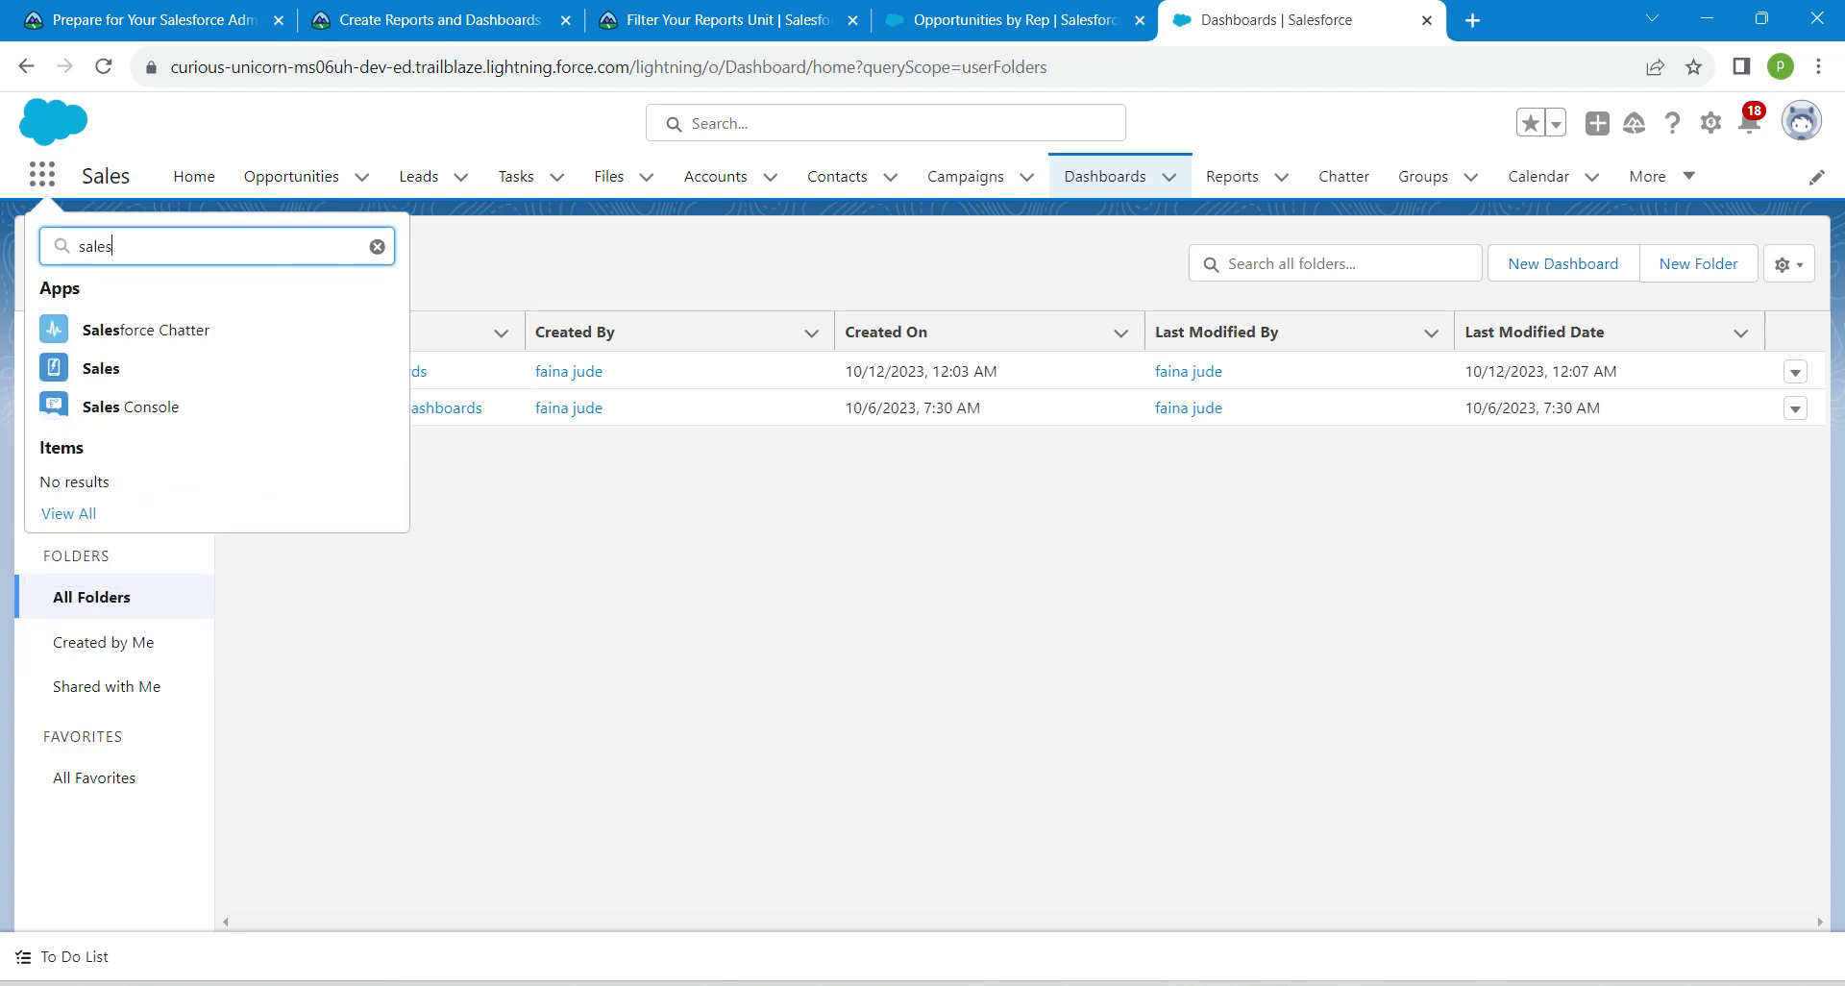
click(101, 368)
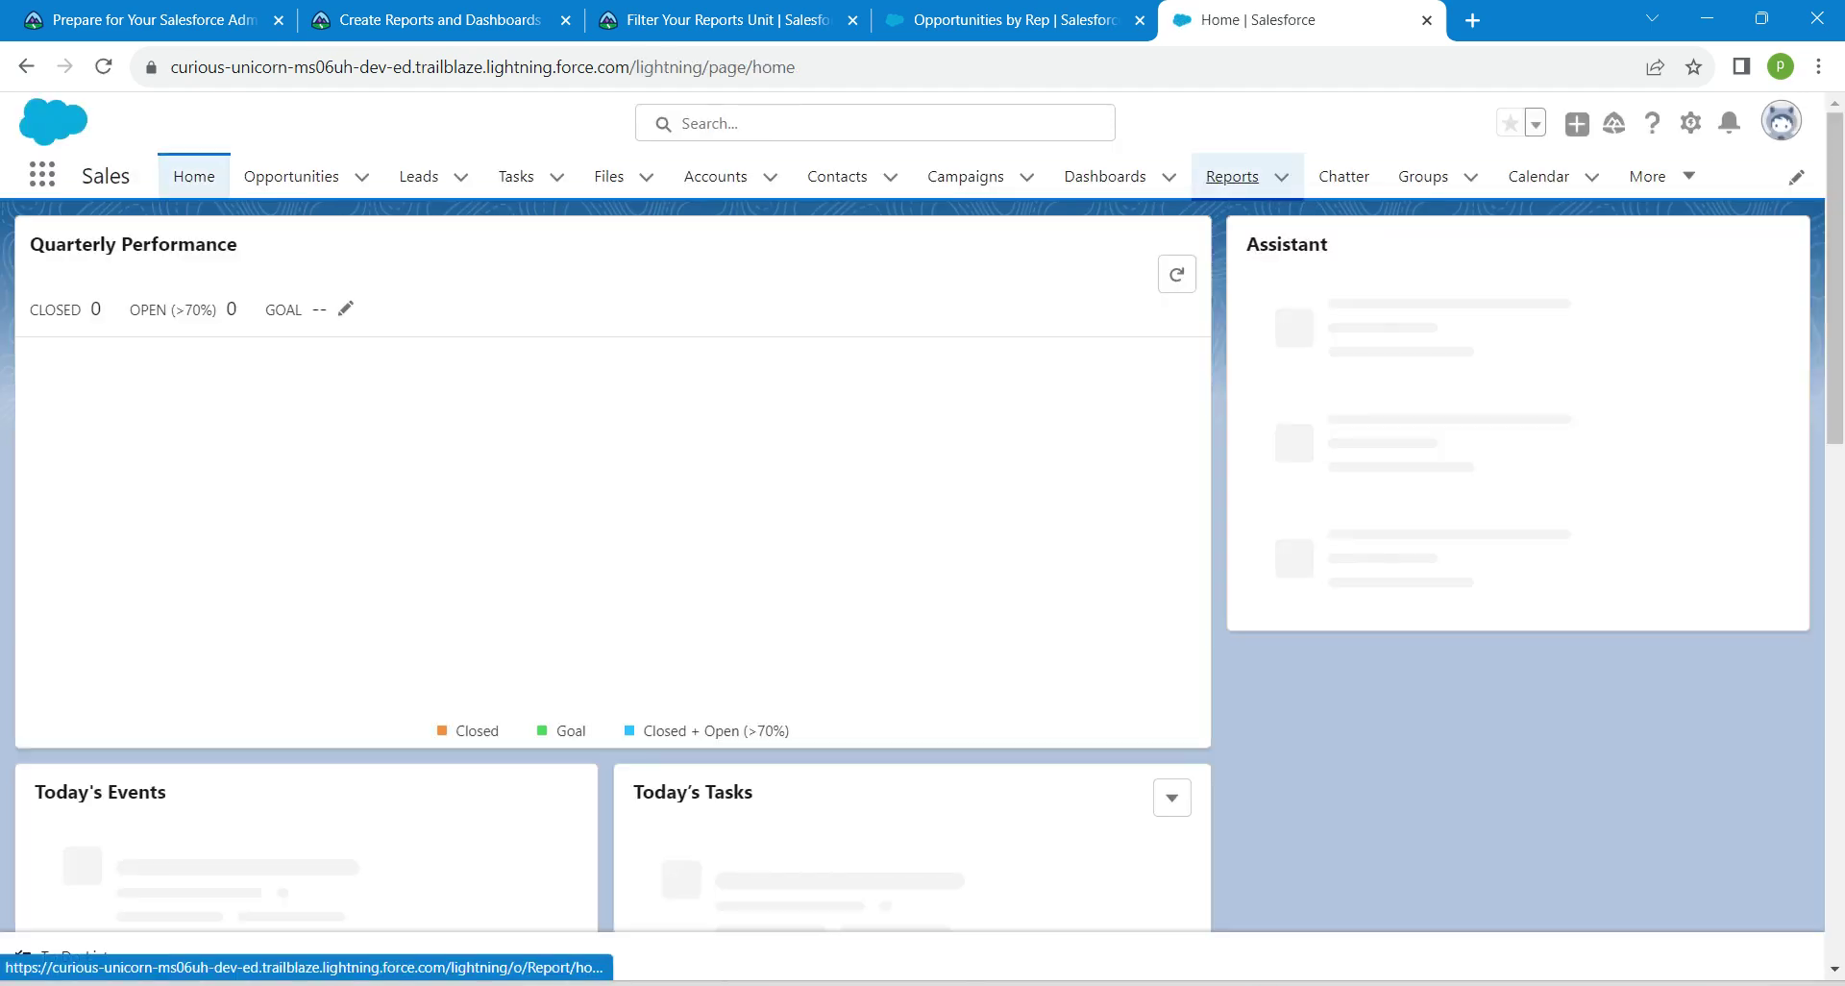
- Start a new report using the standard Accounts report type from the full list of report types
click(1232, 176)
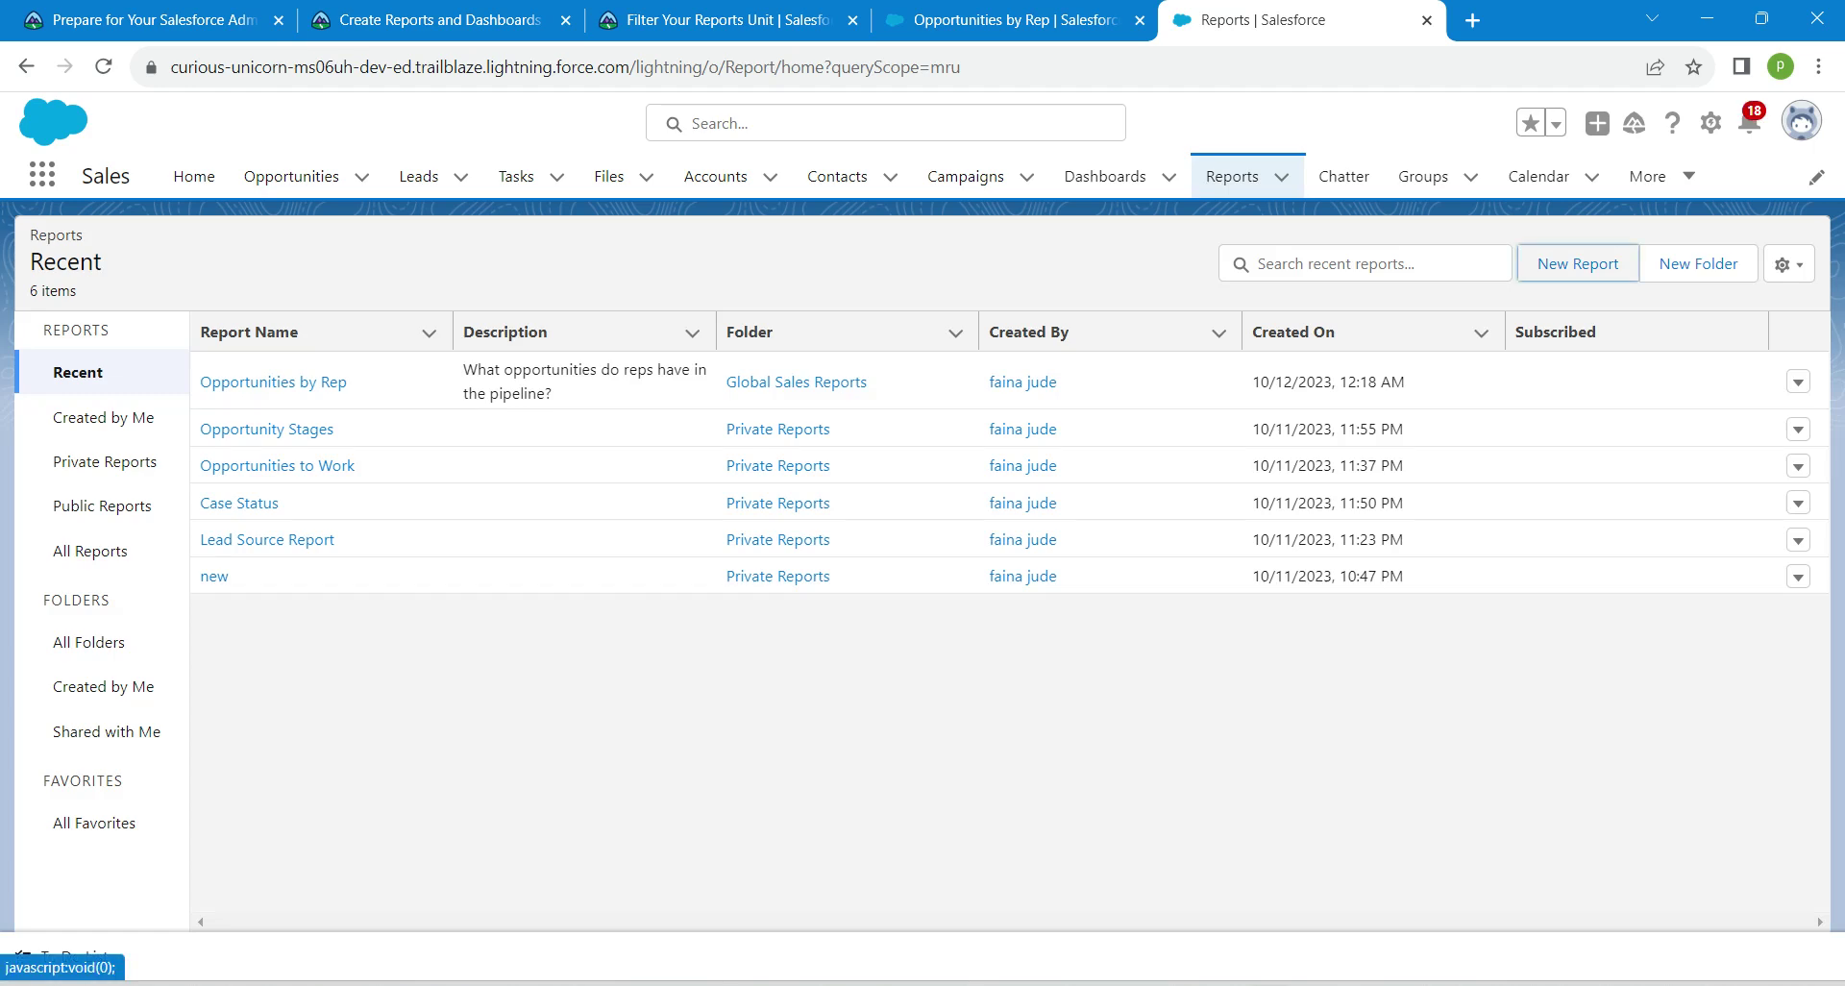
click(1578, 264)
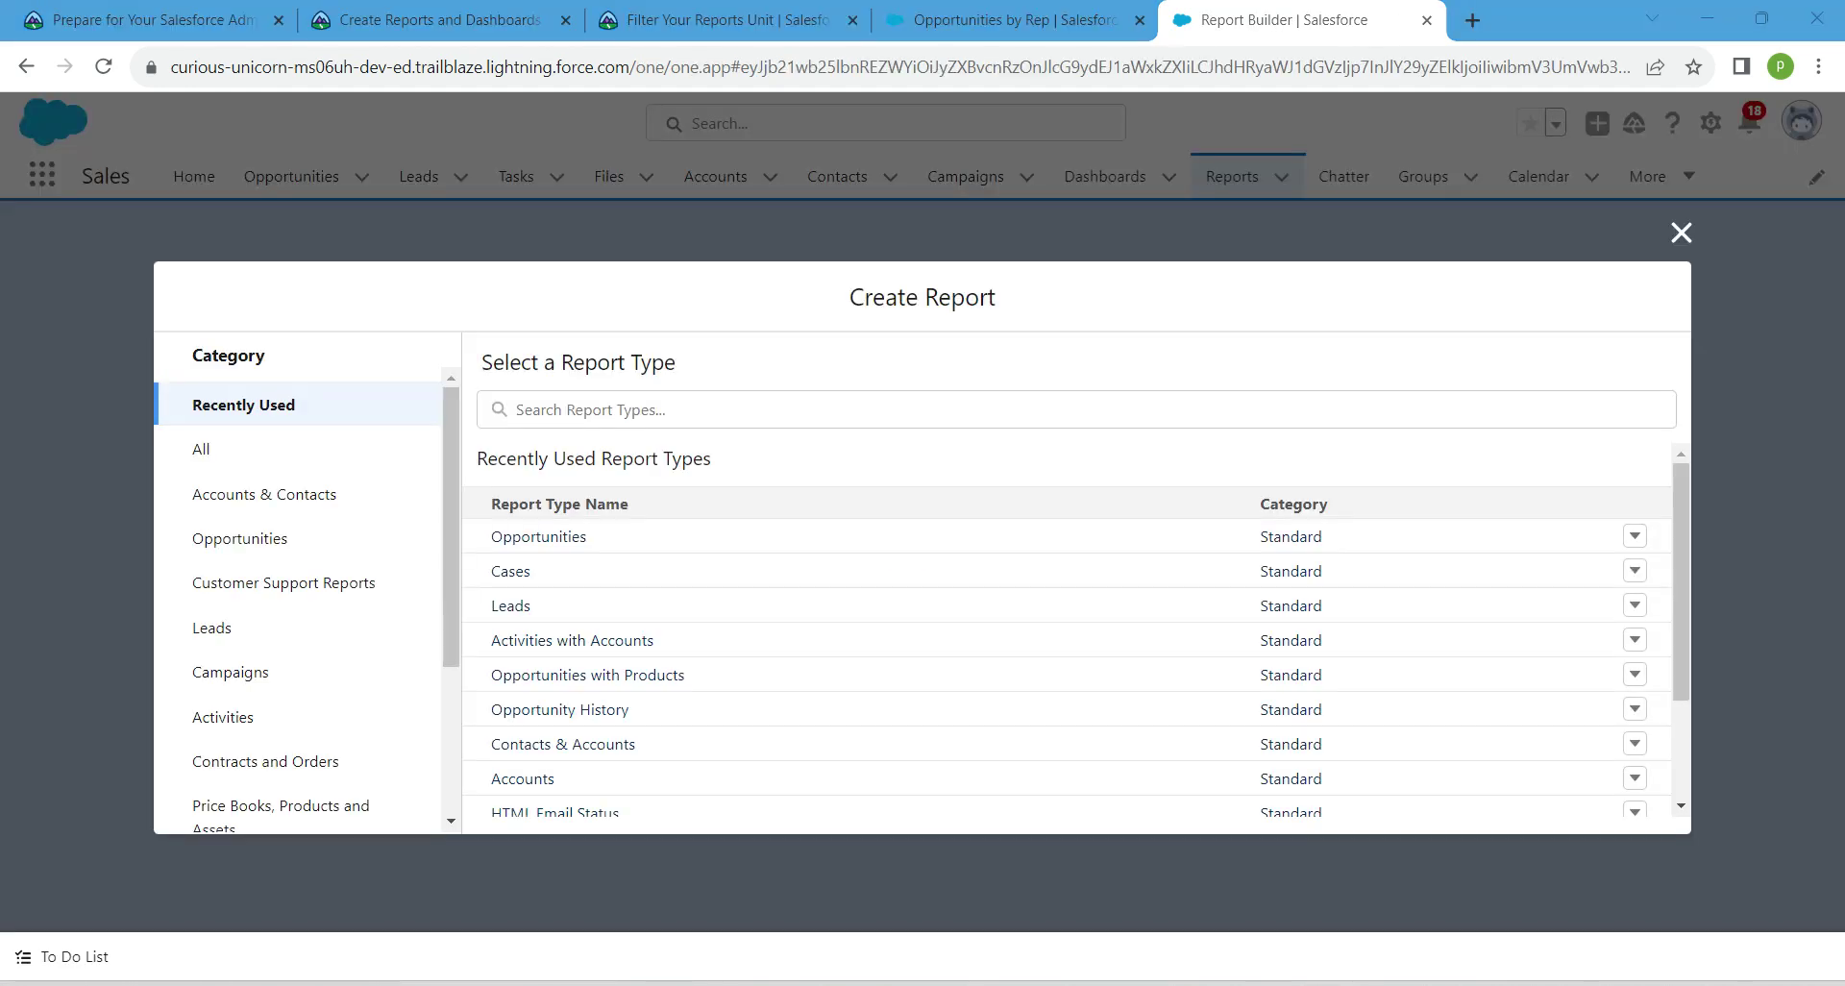
click(202, 449)
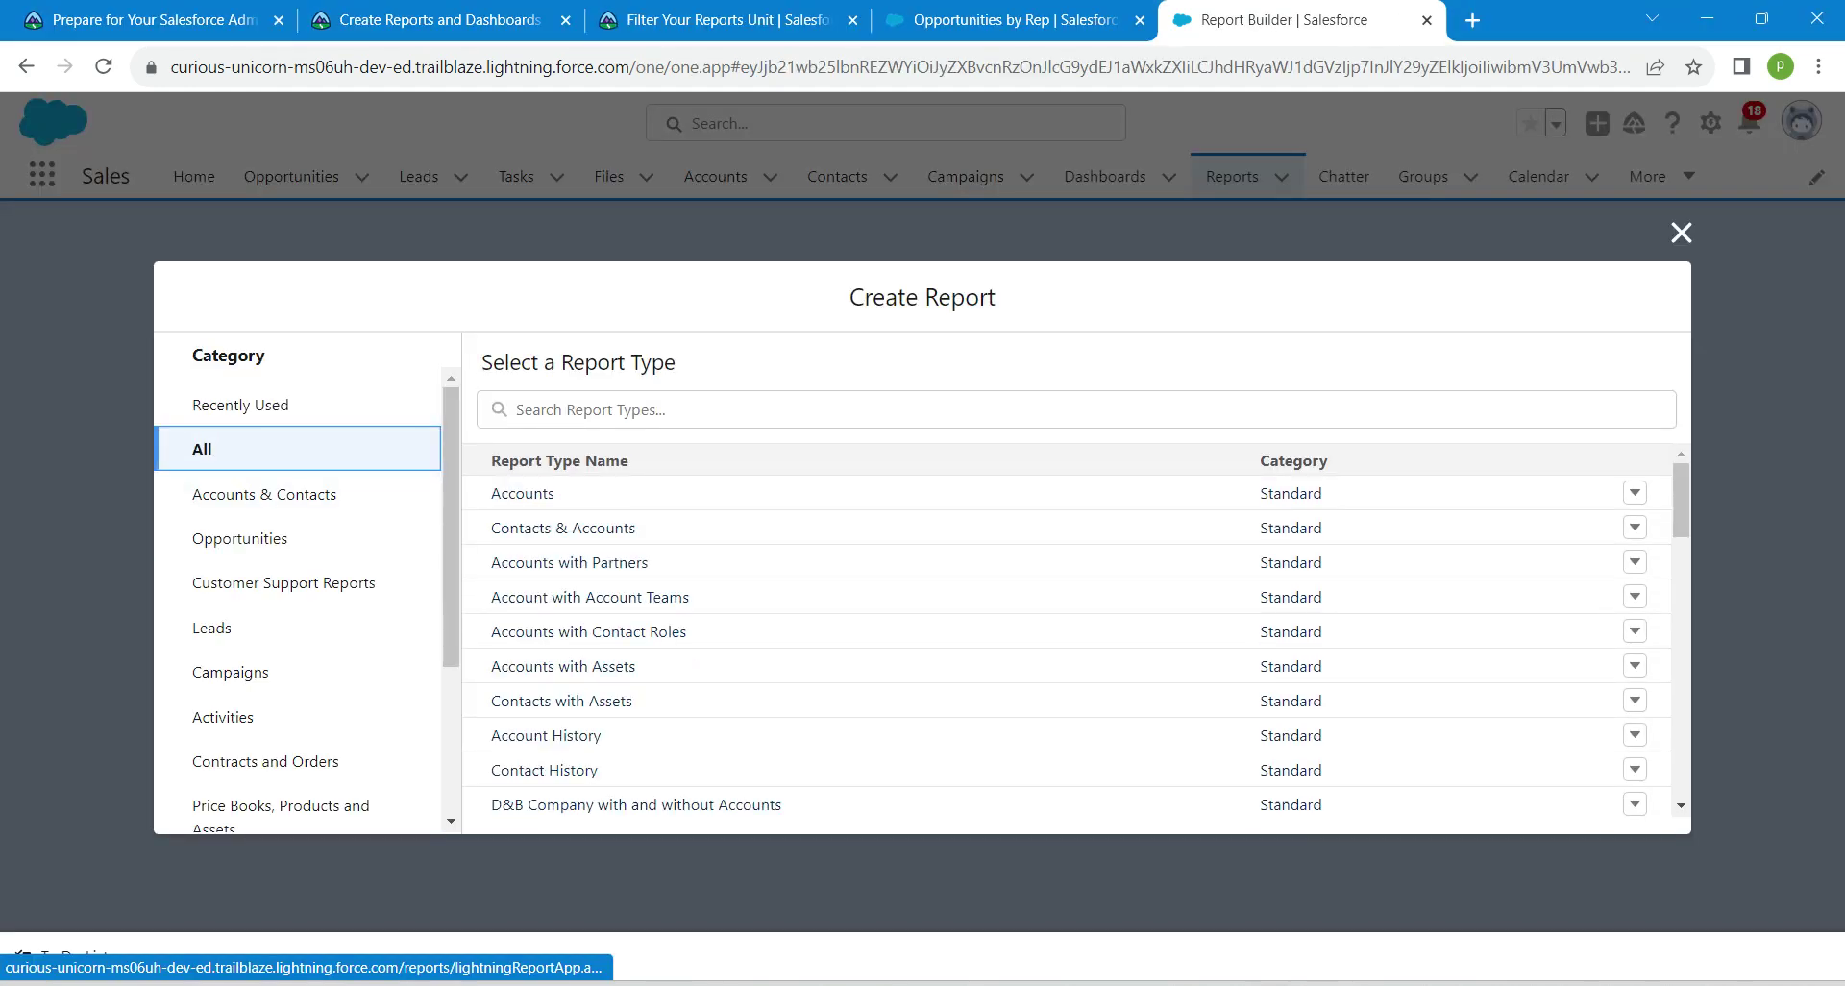
click(522, 493)
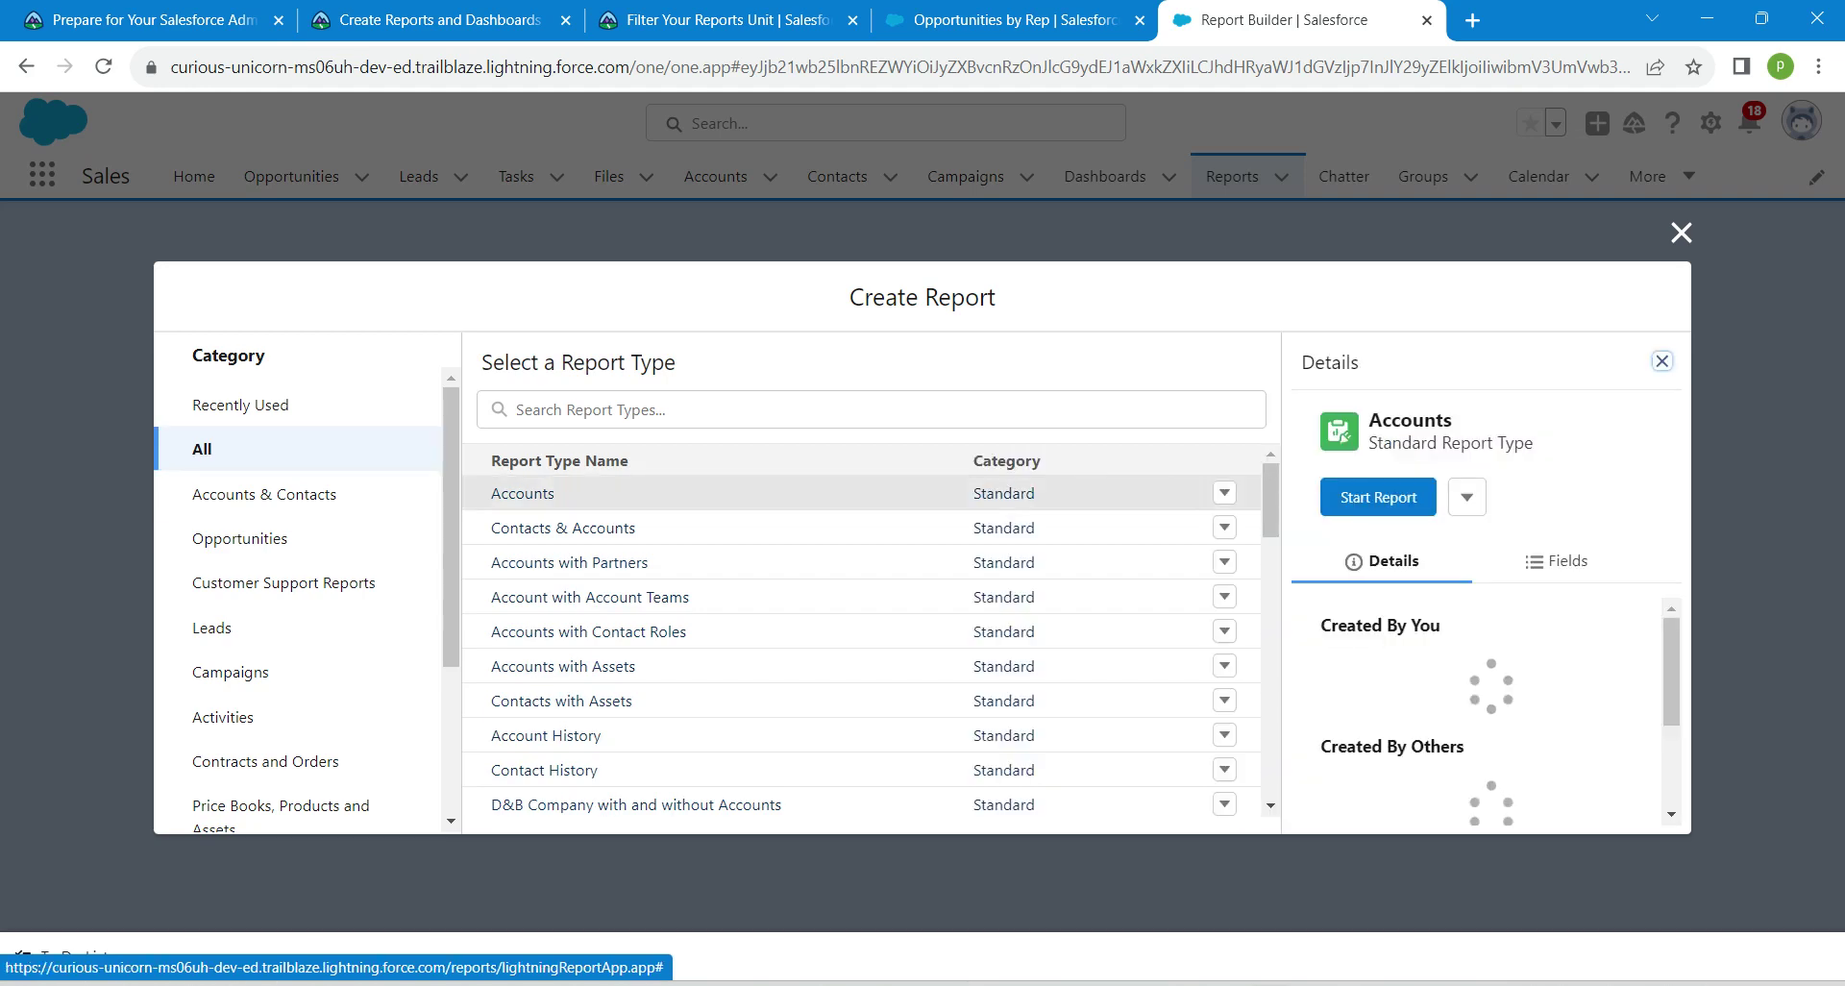
click(1378, 497)
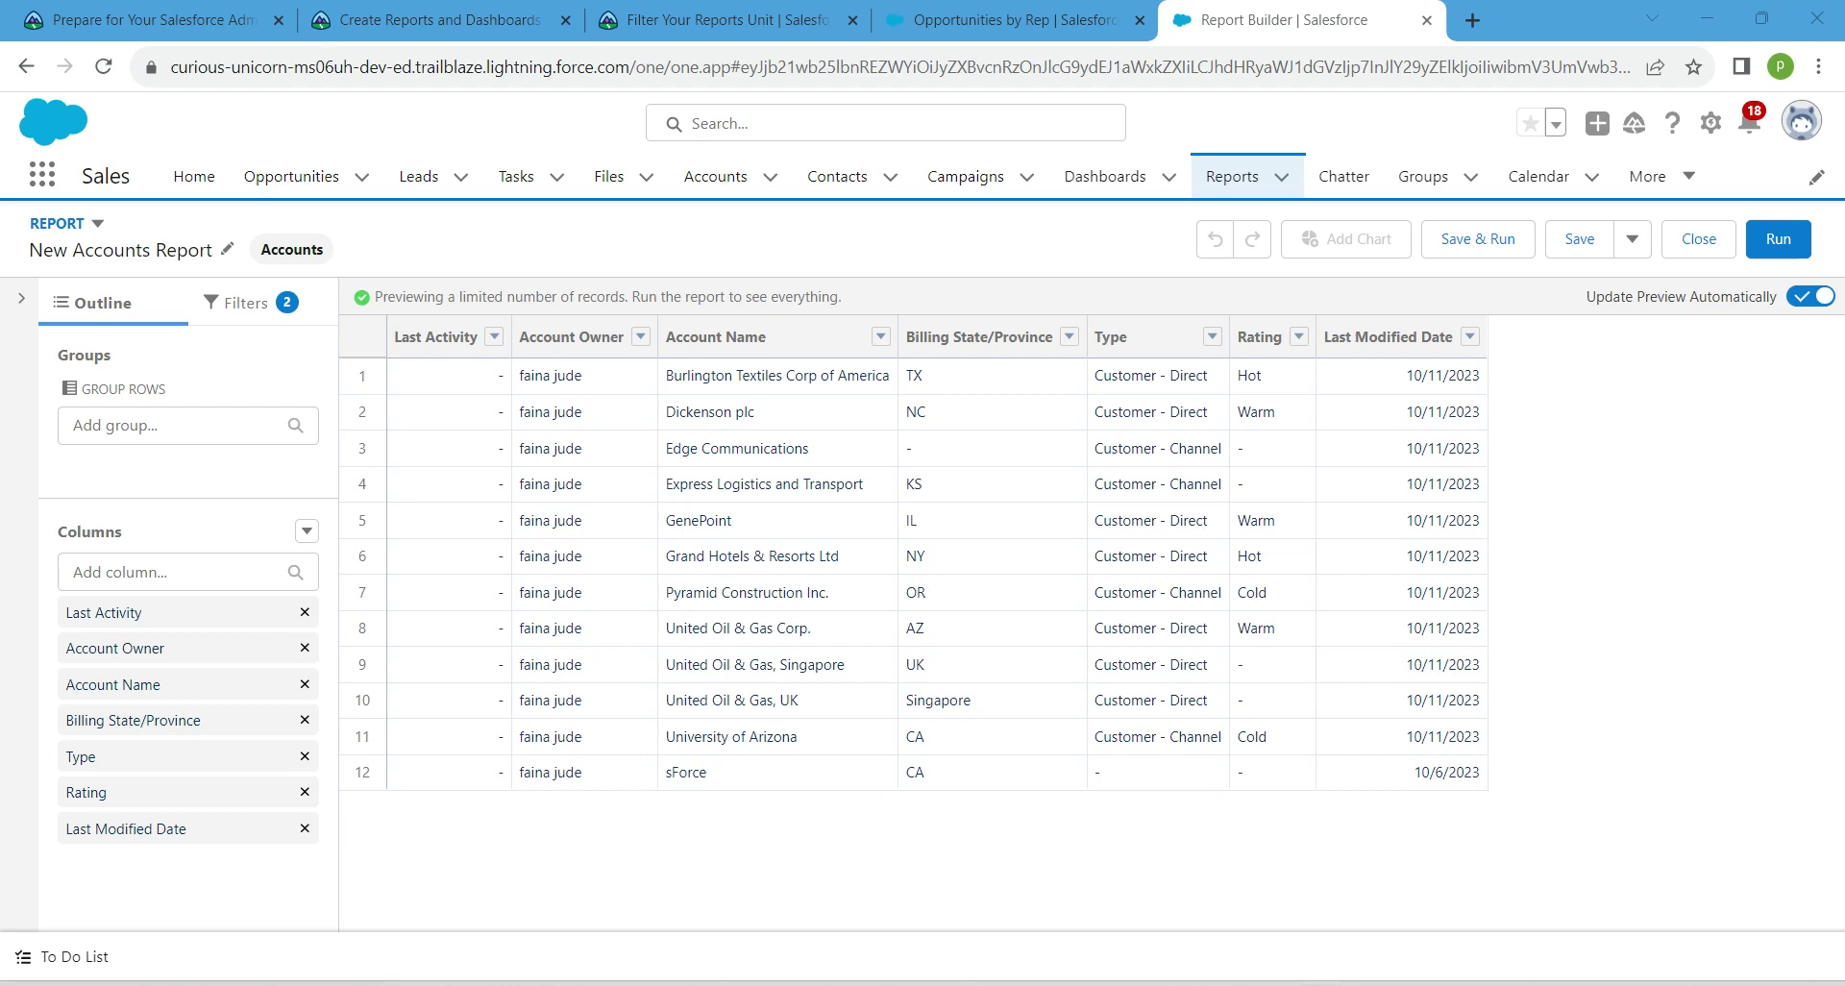
drag(1587, 296, 1776, 296)
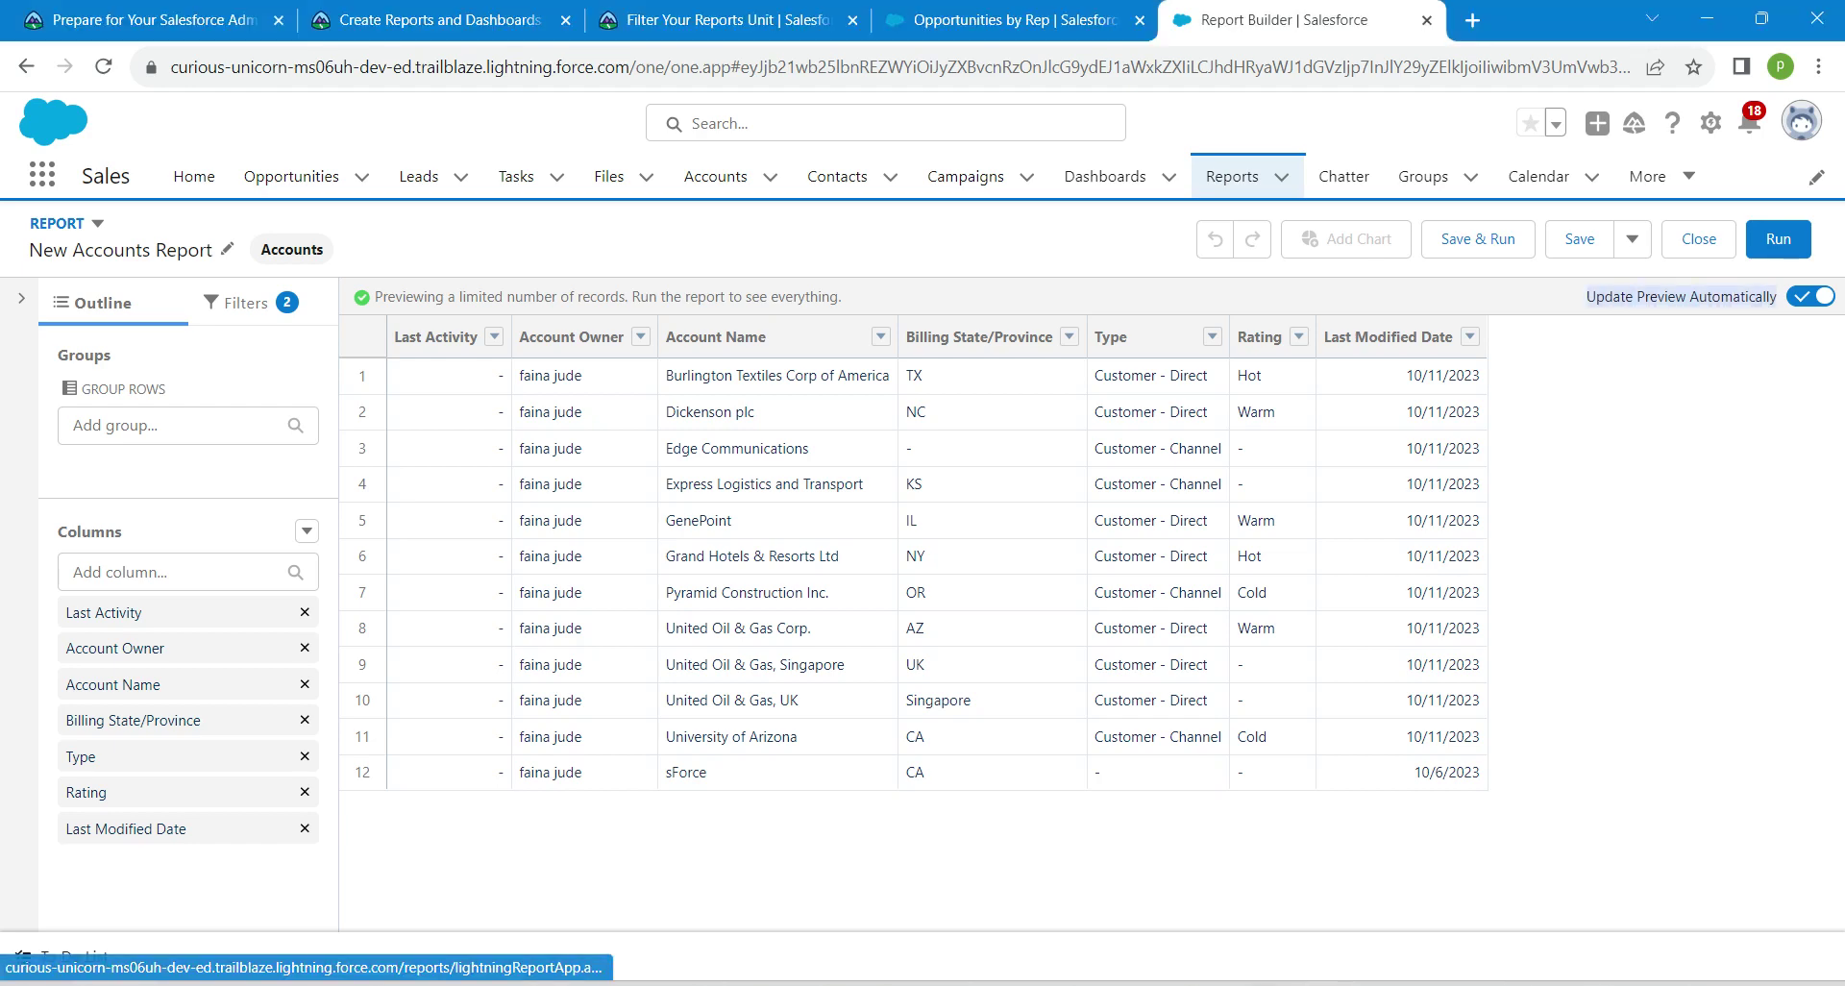
- Show the report's filters and search the available filter fields for "account"
click(248, 302)
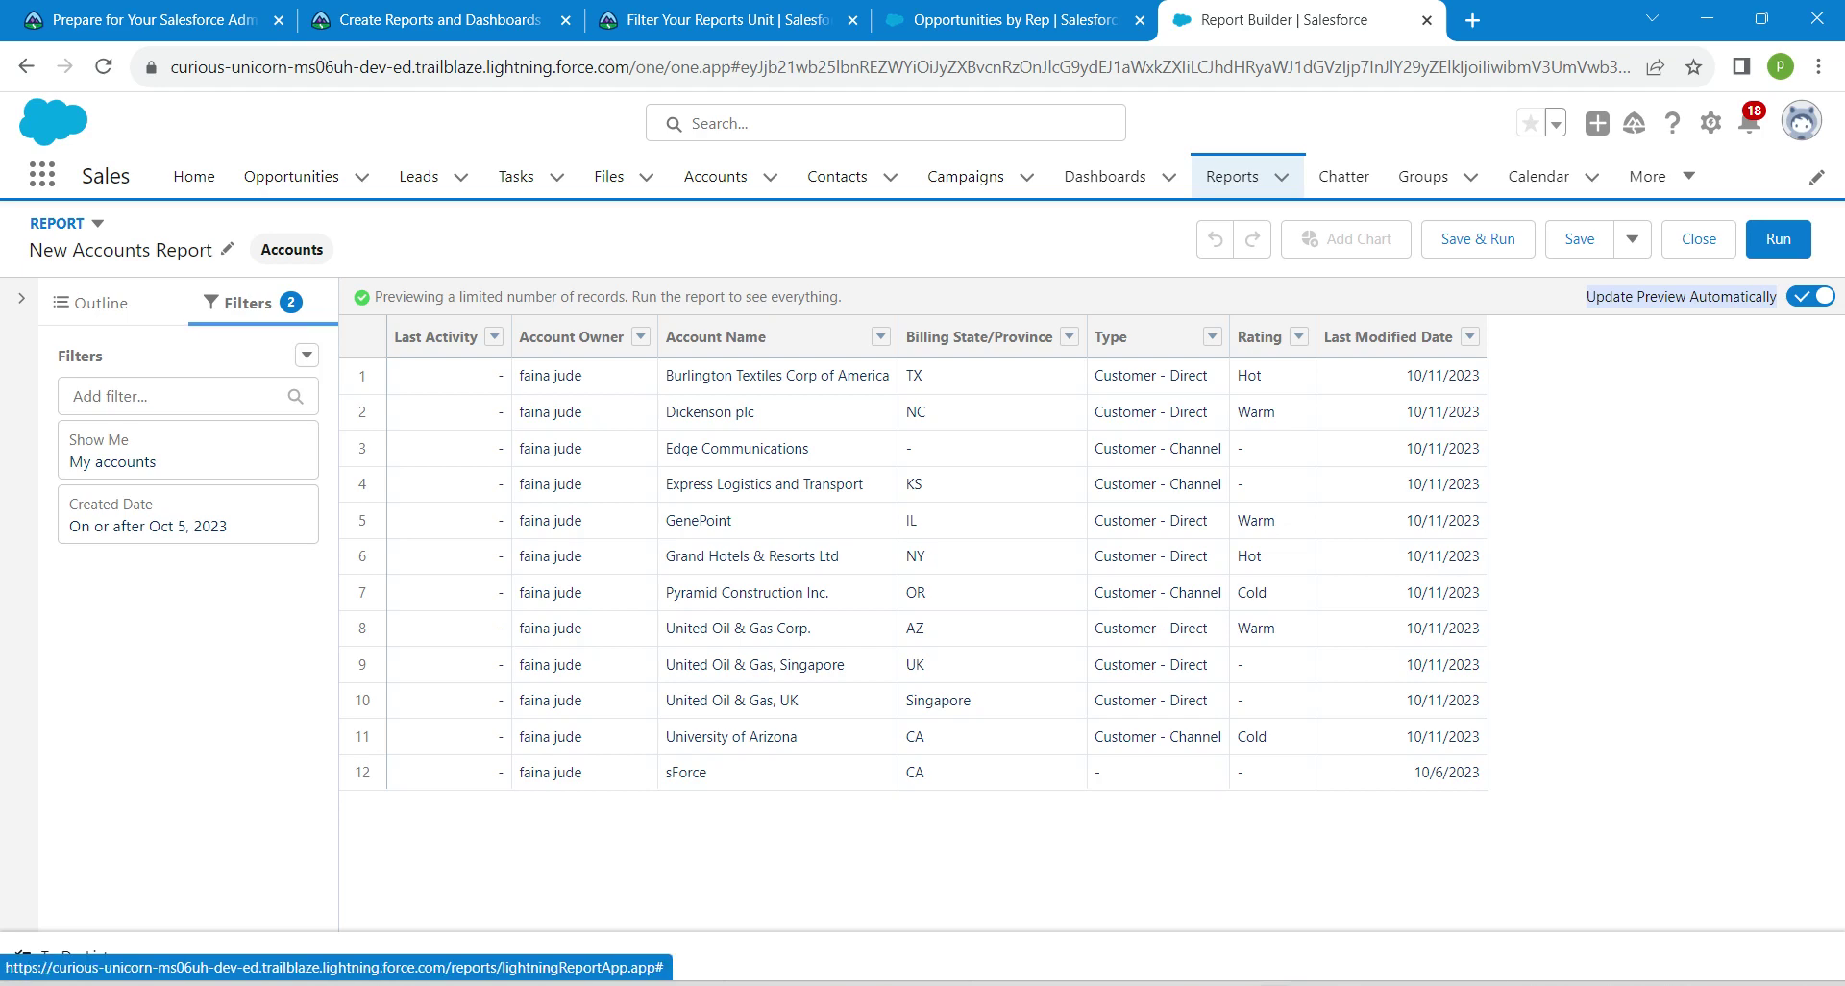
click(187, 396)
text(ac)
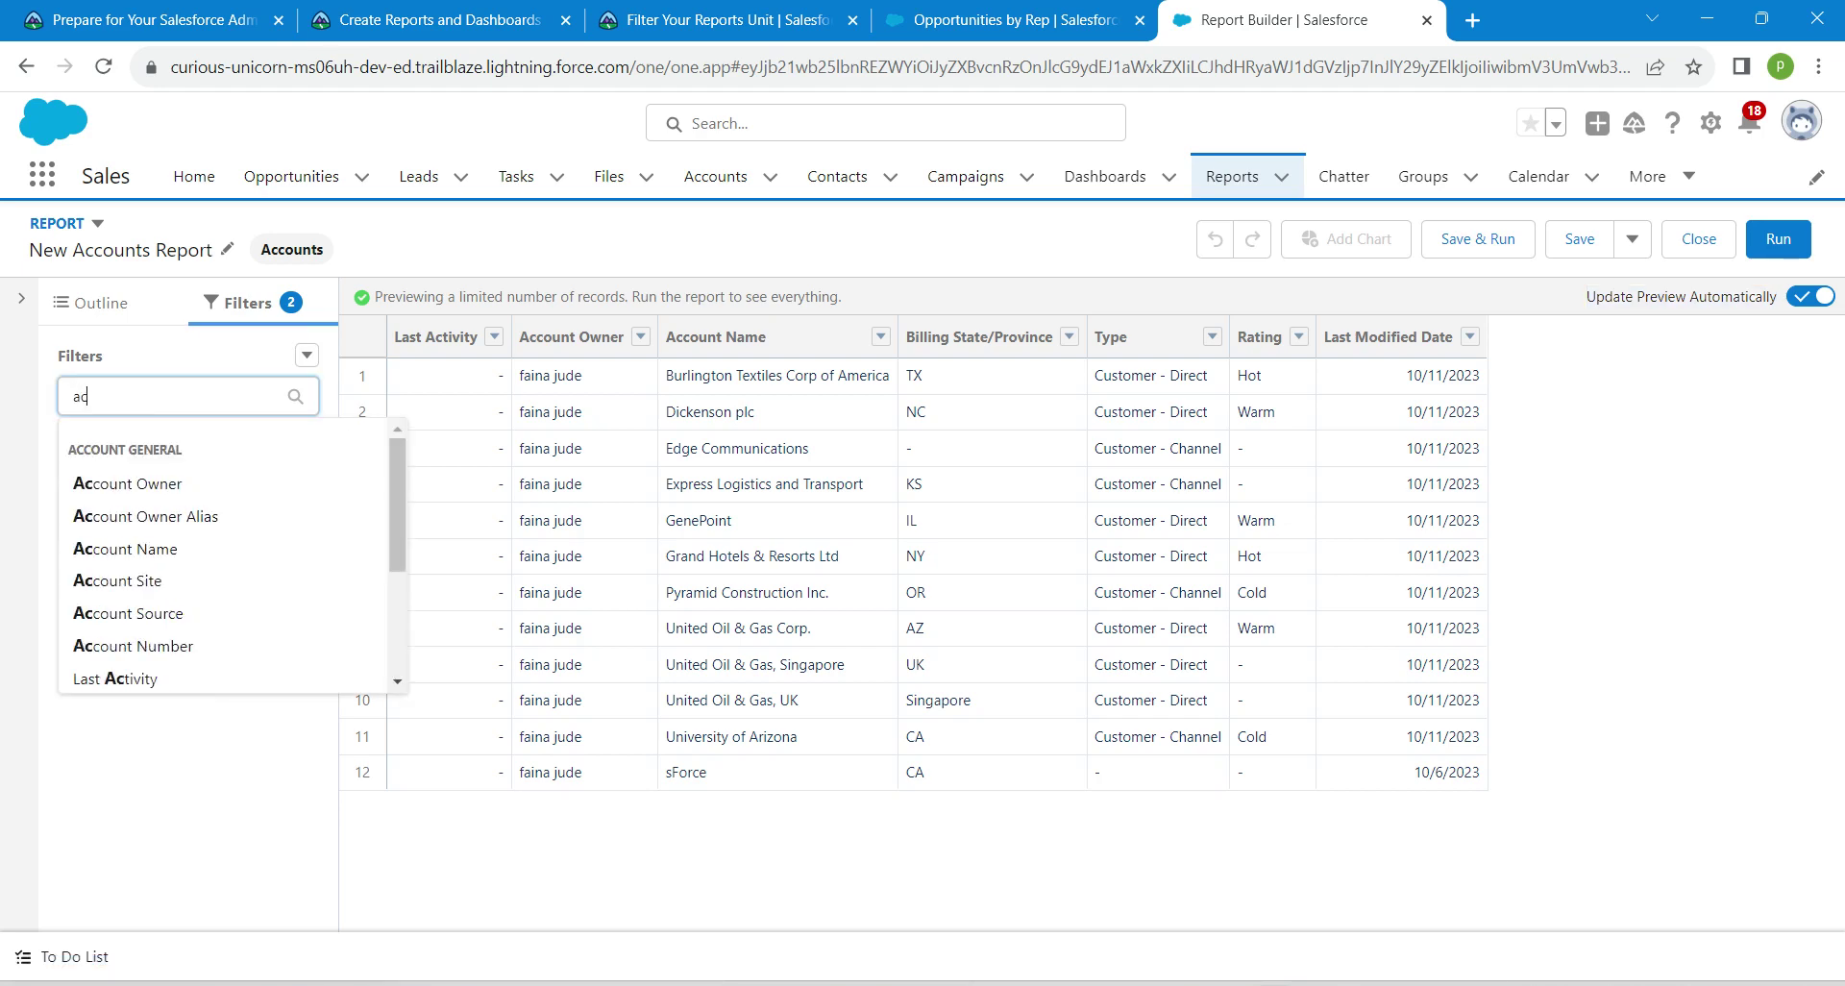
text(count)
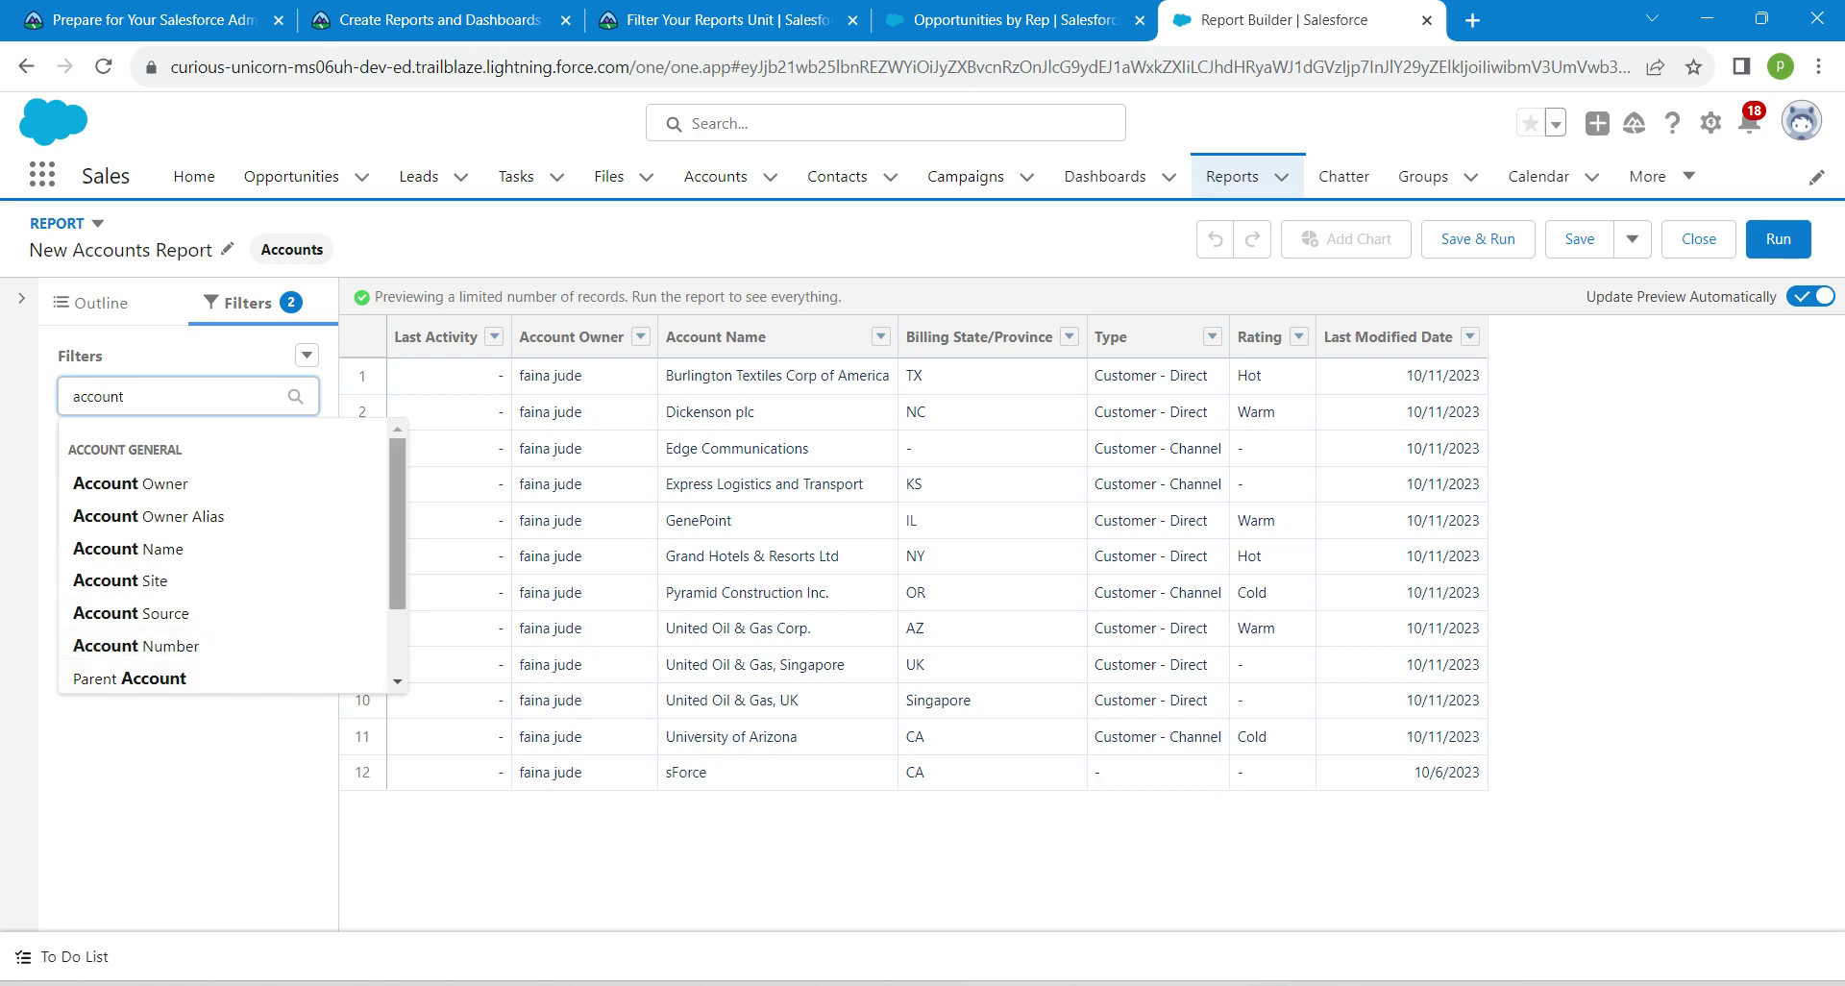
drag(396, 567, 397, 630)
key(Escape)
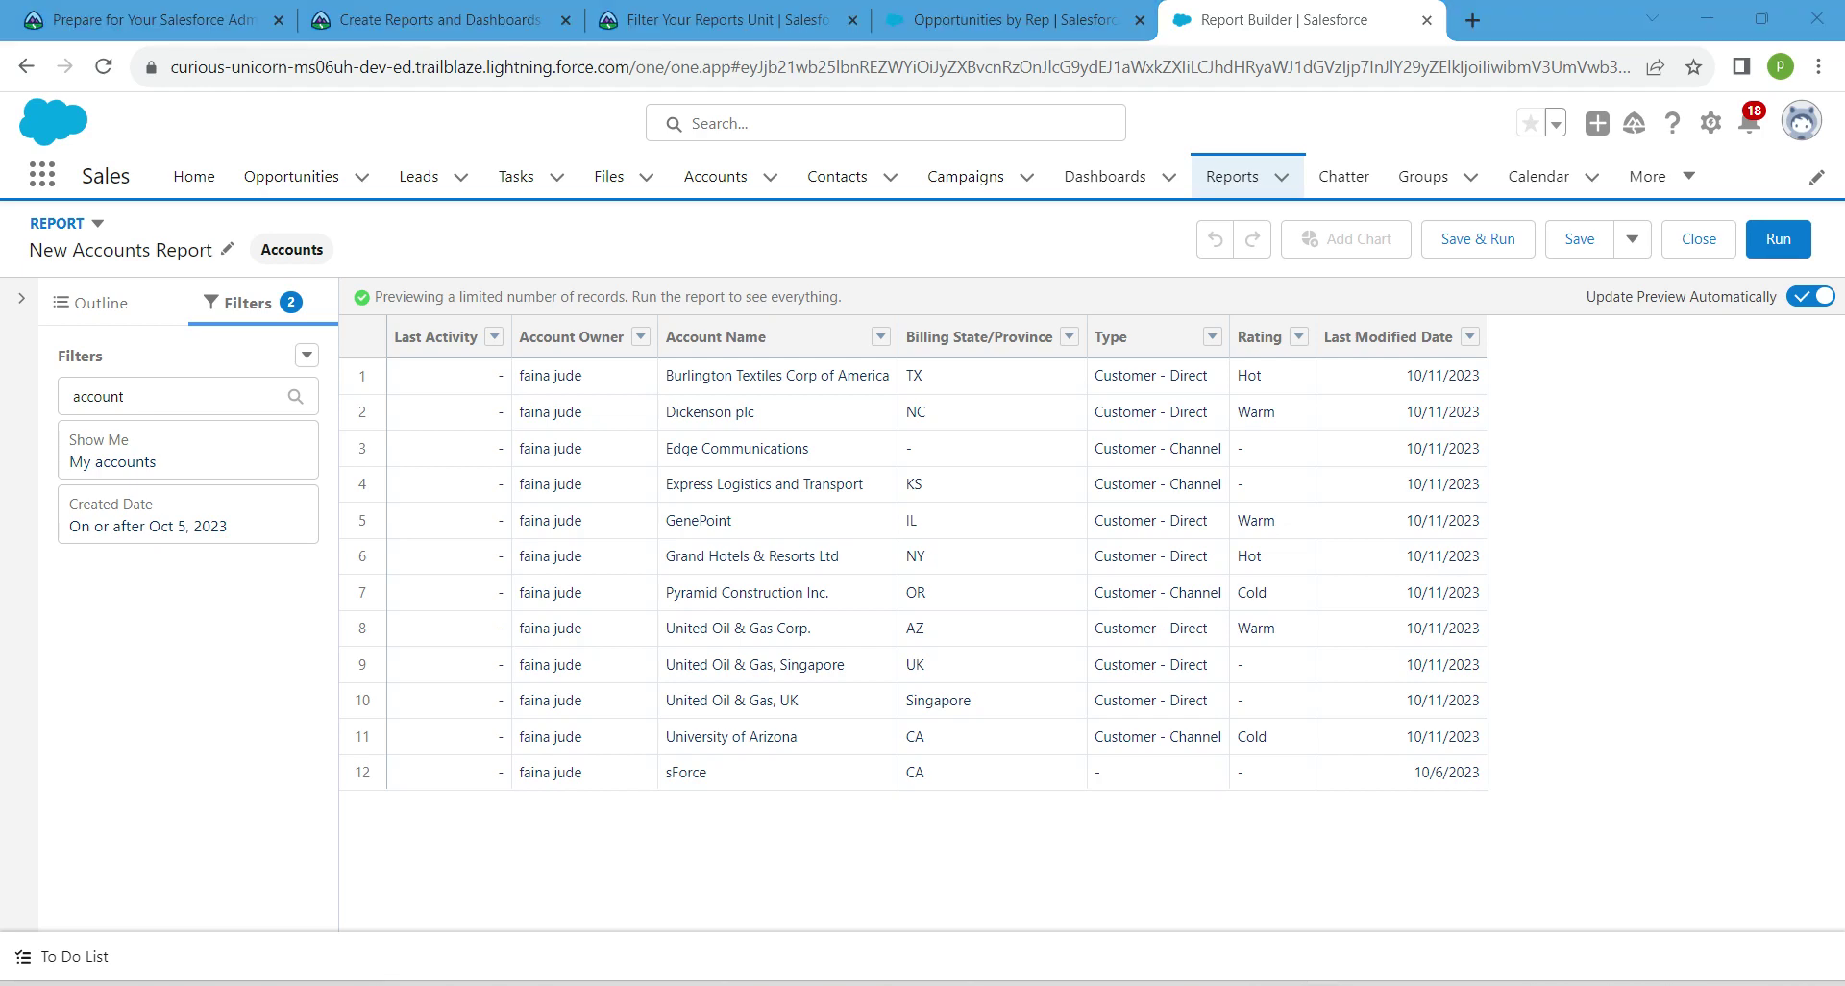
- Set the Show Me filter to All accounts and apply it
click(187, 450)
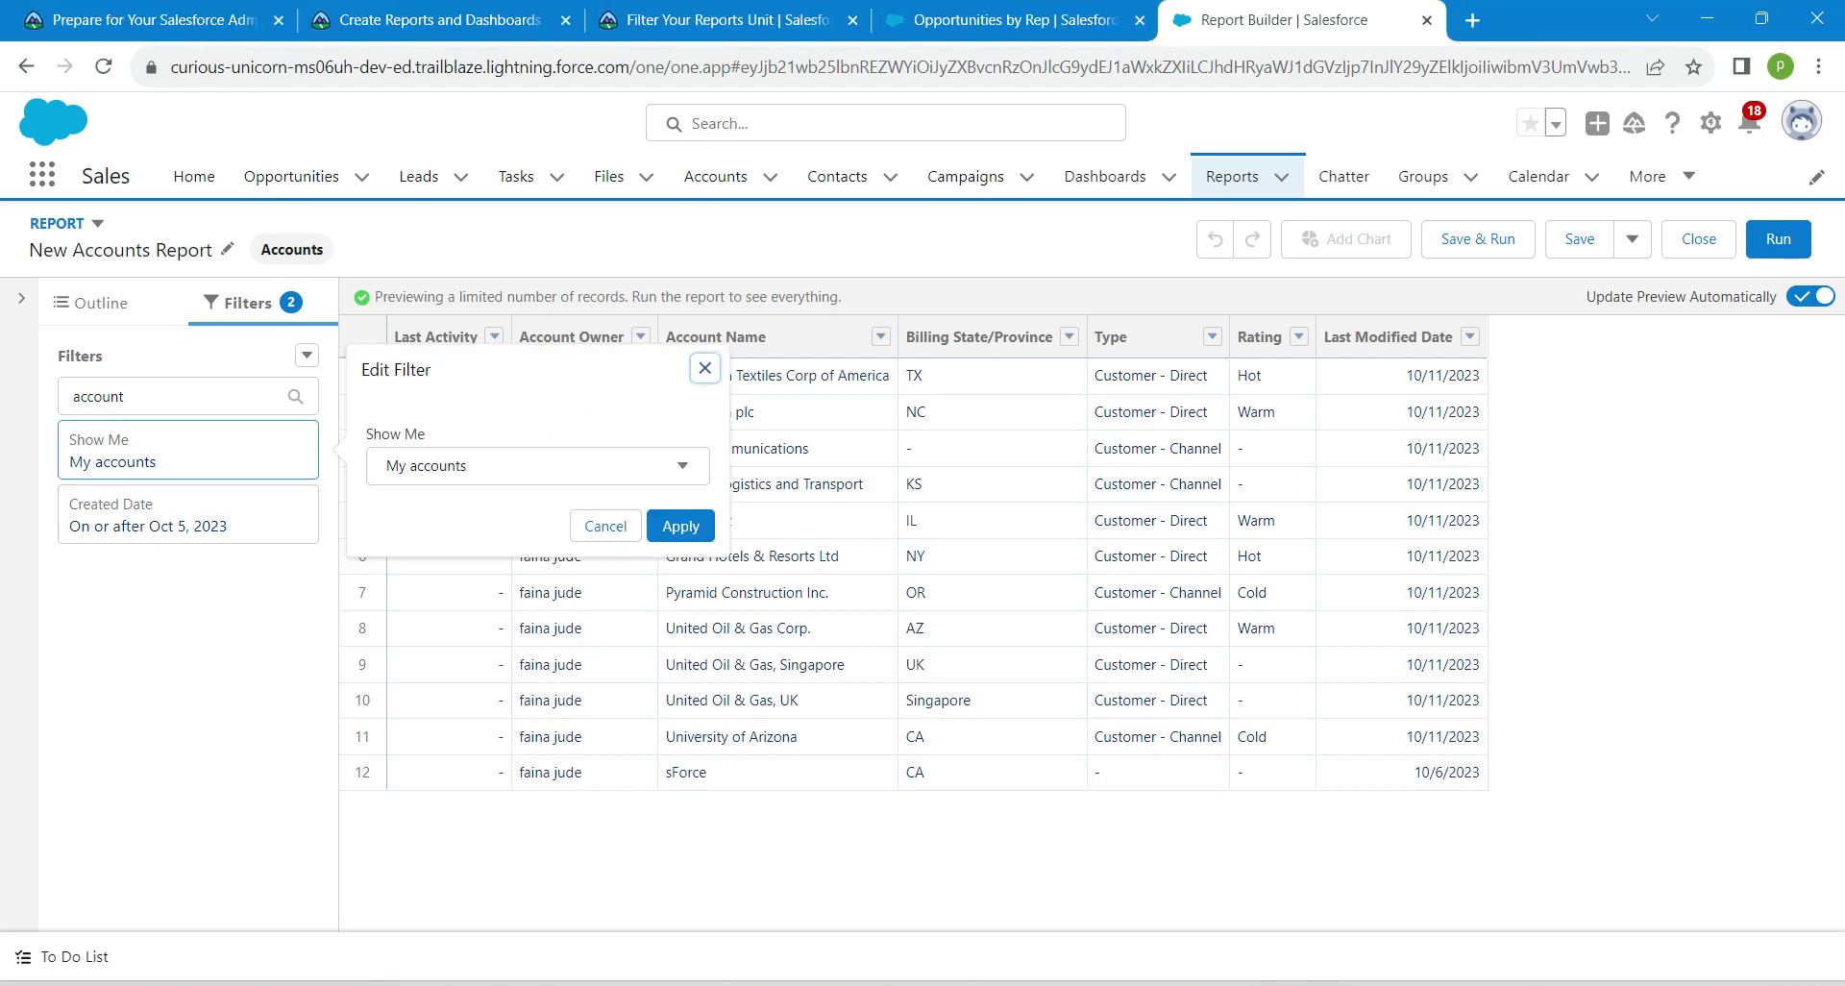
click(538, 466)
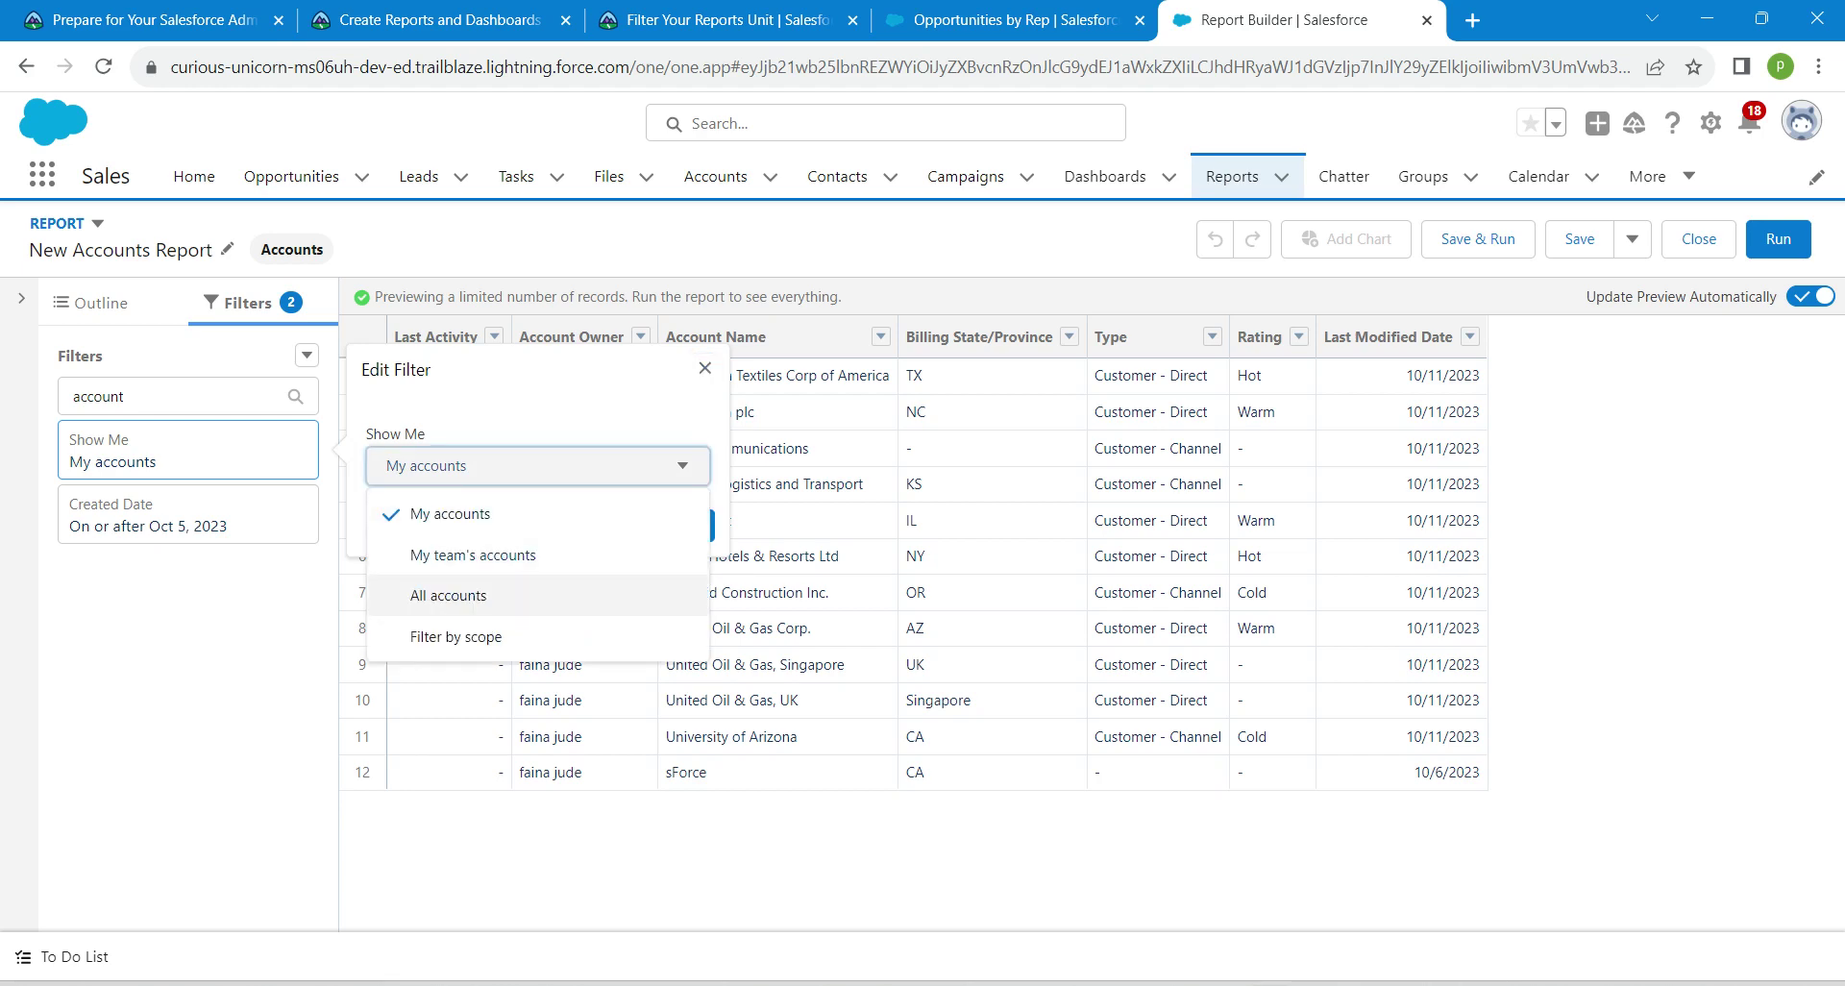
click(449, 595)
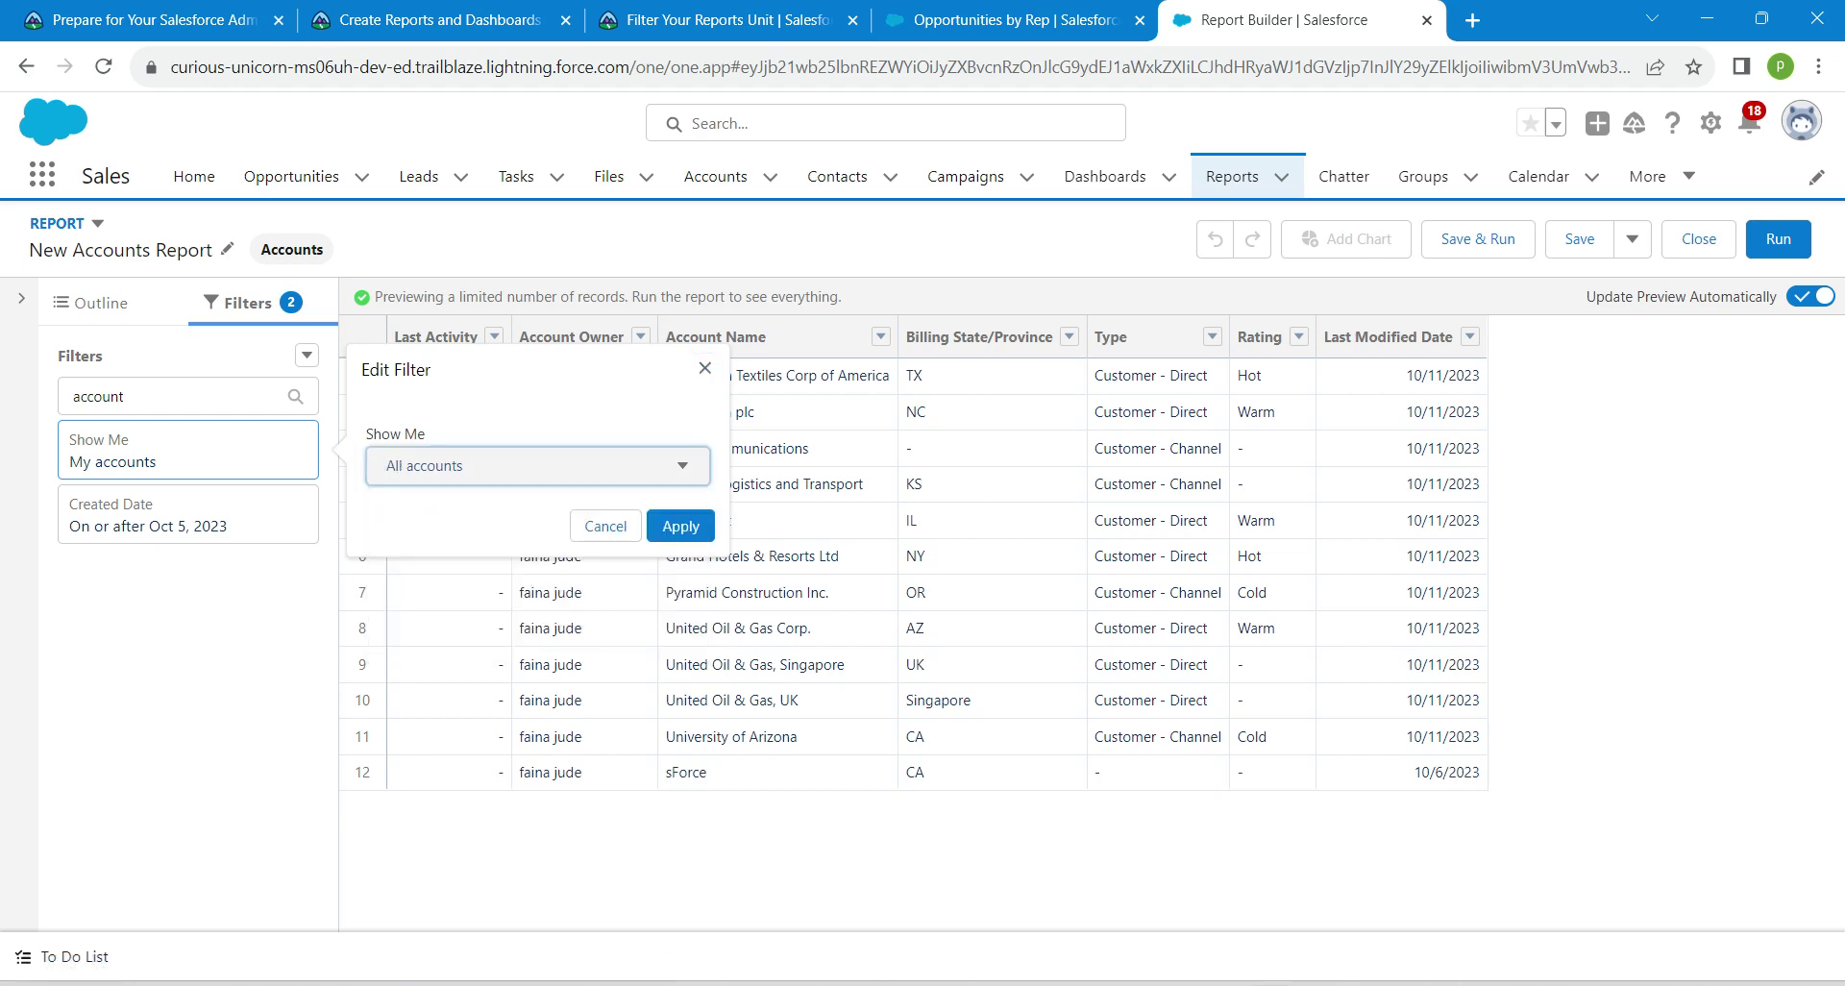
click(681, 526)
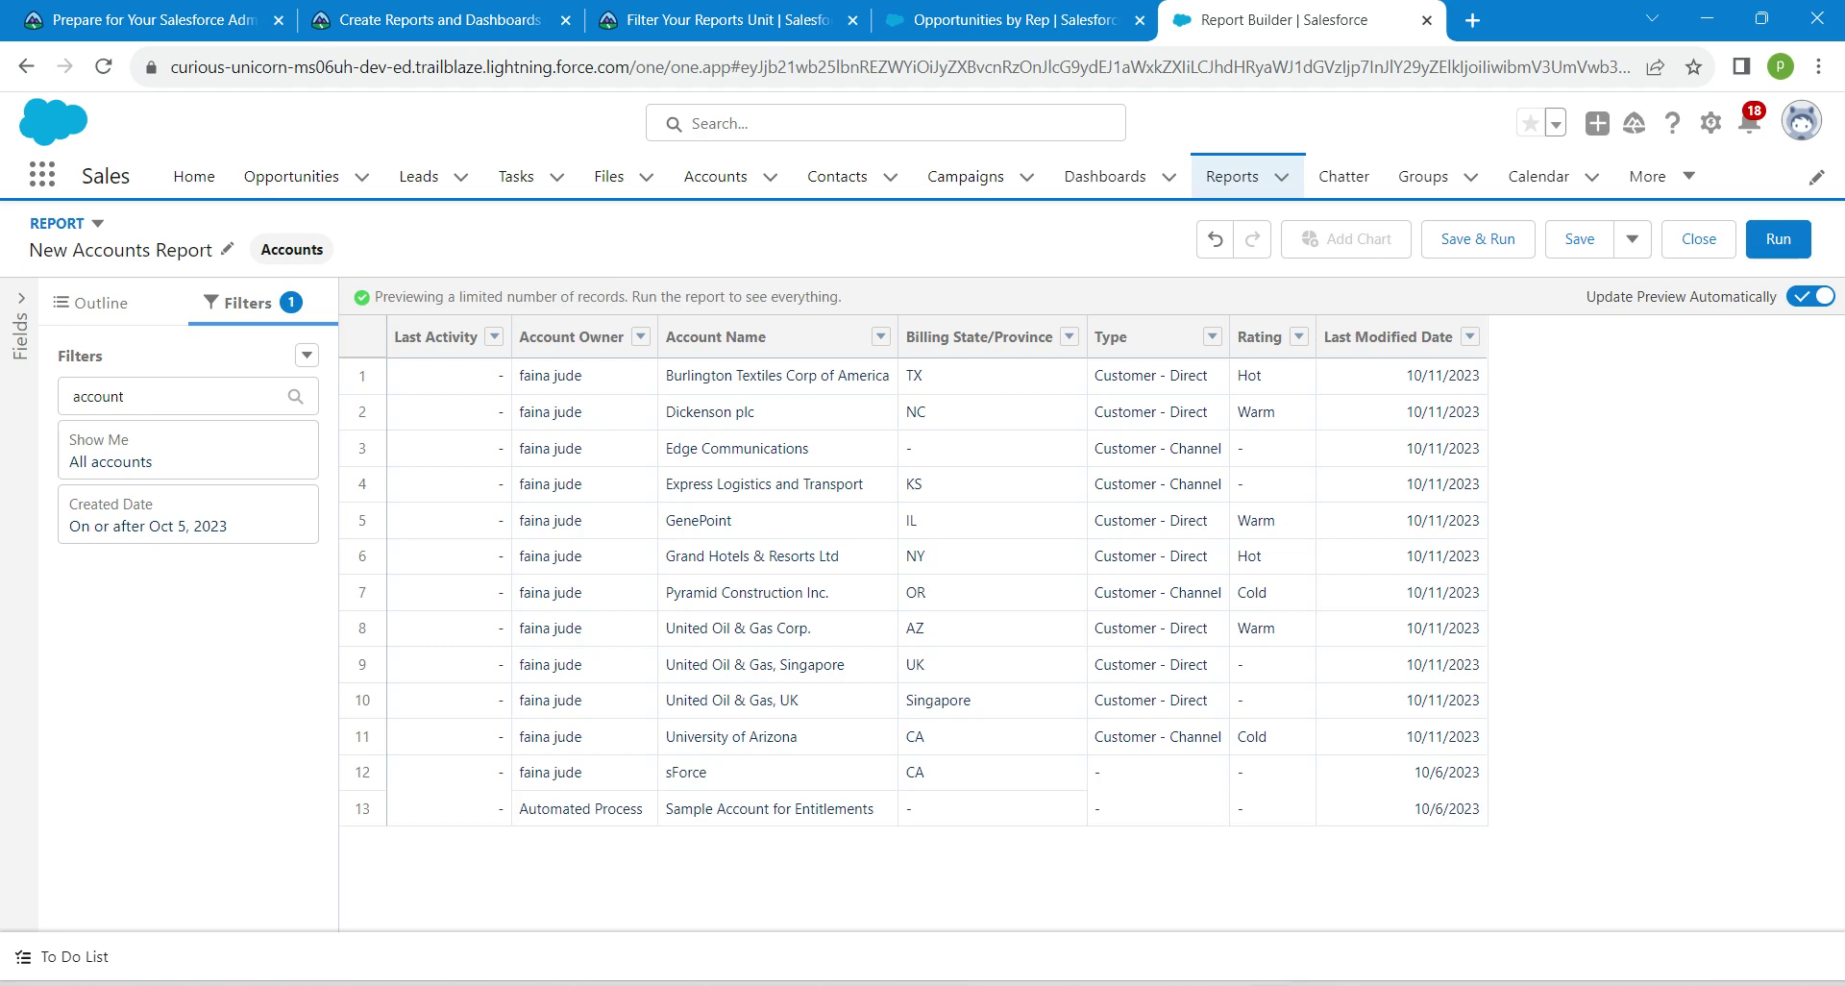
- Set the Created Date filter's range to All Time and apply it
click(187, 514)
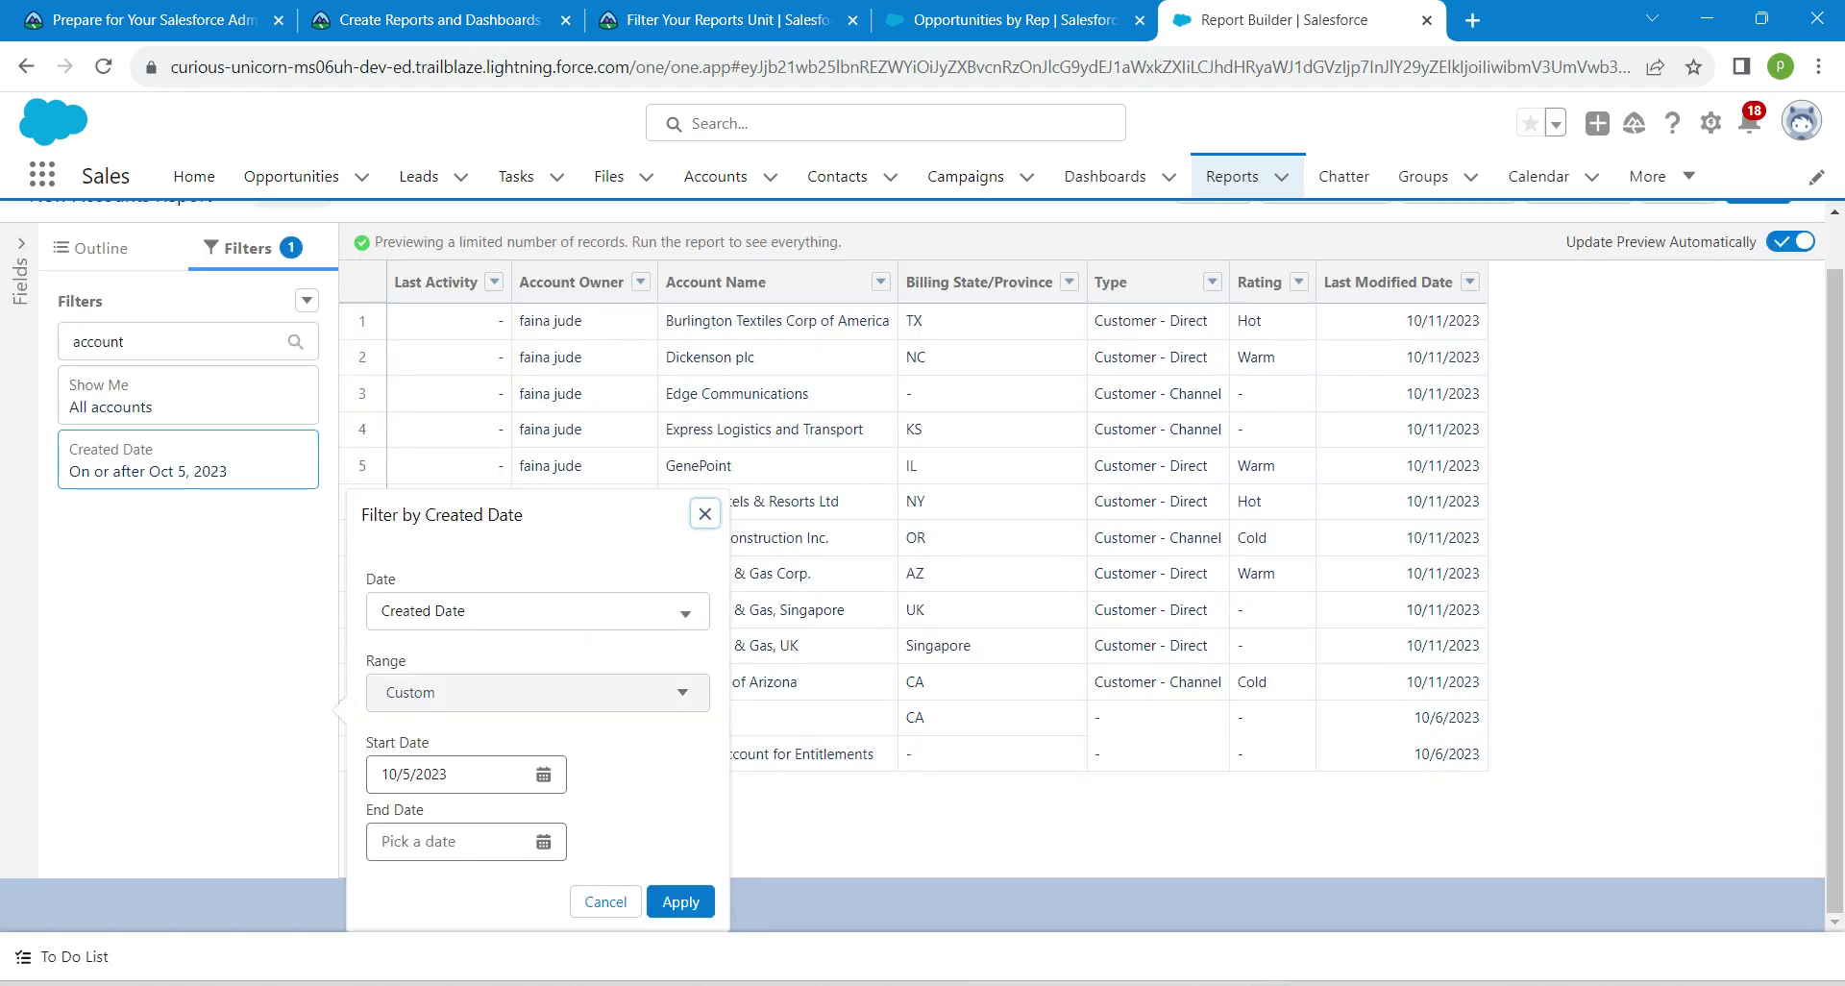
click(538, 692)
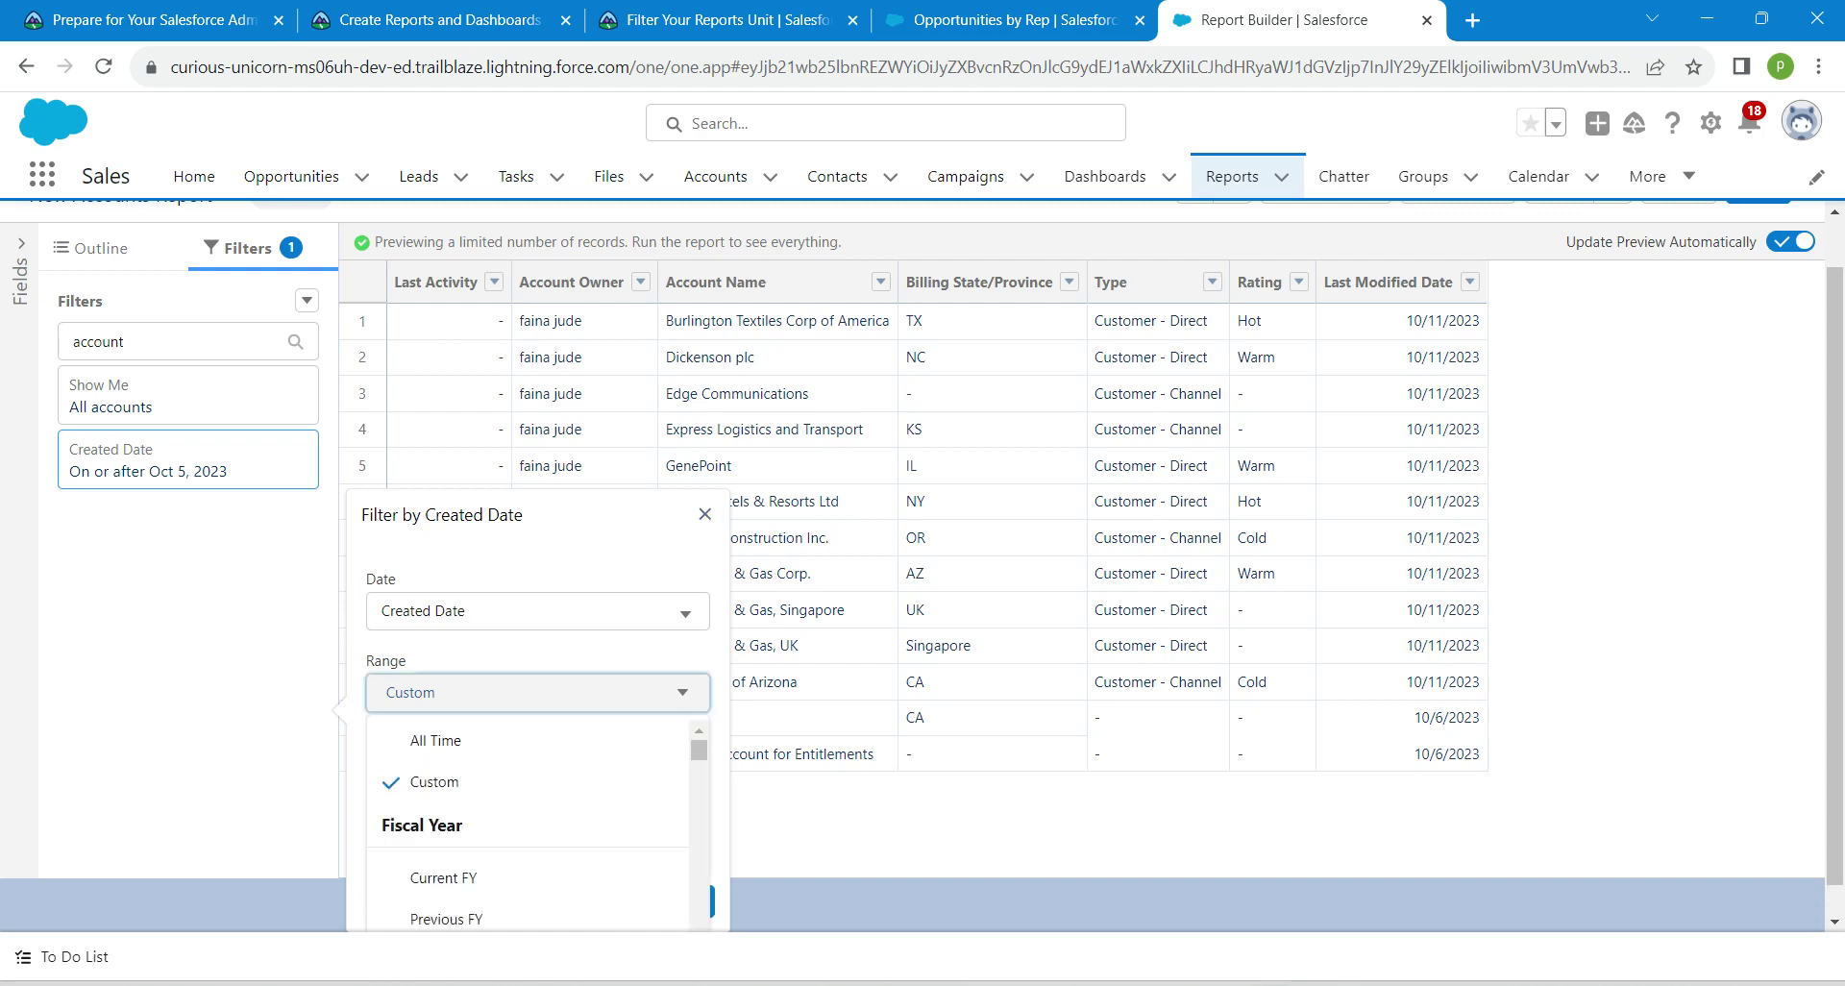
click(436, 740)
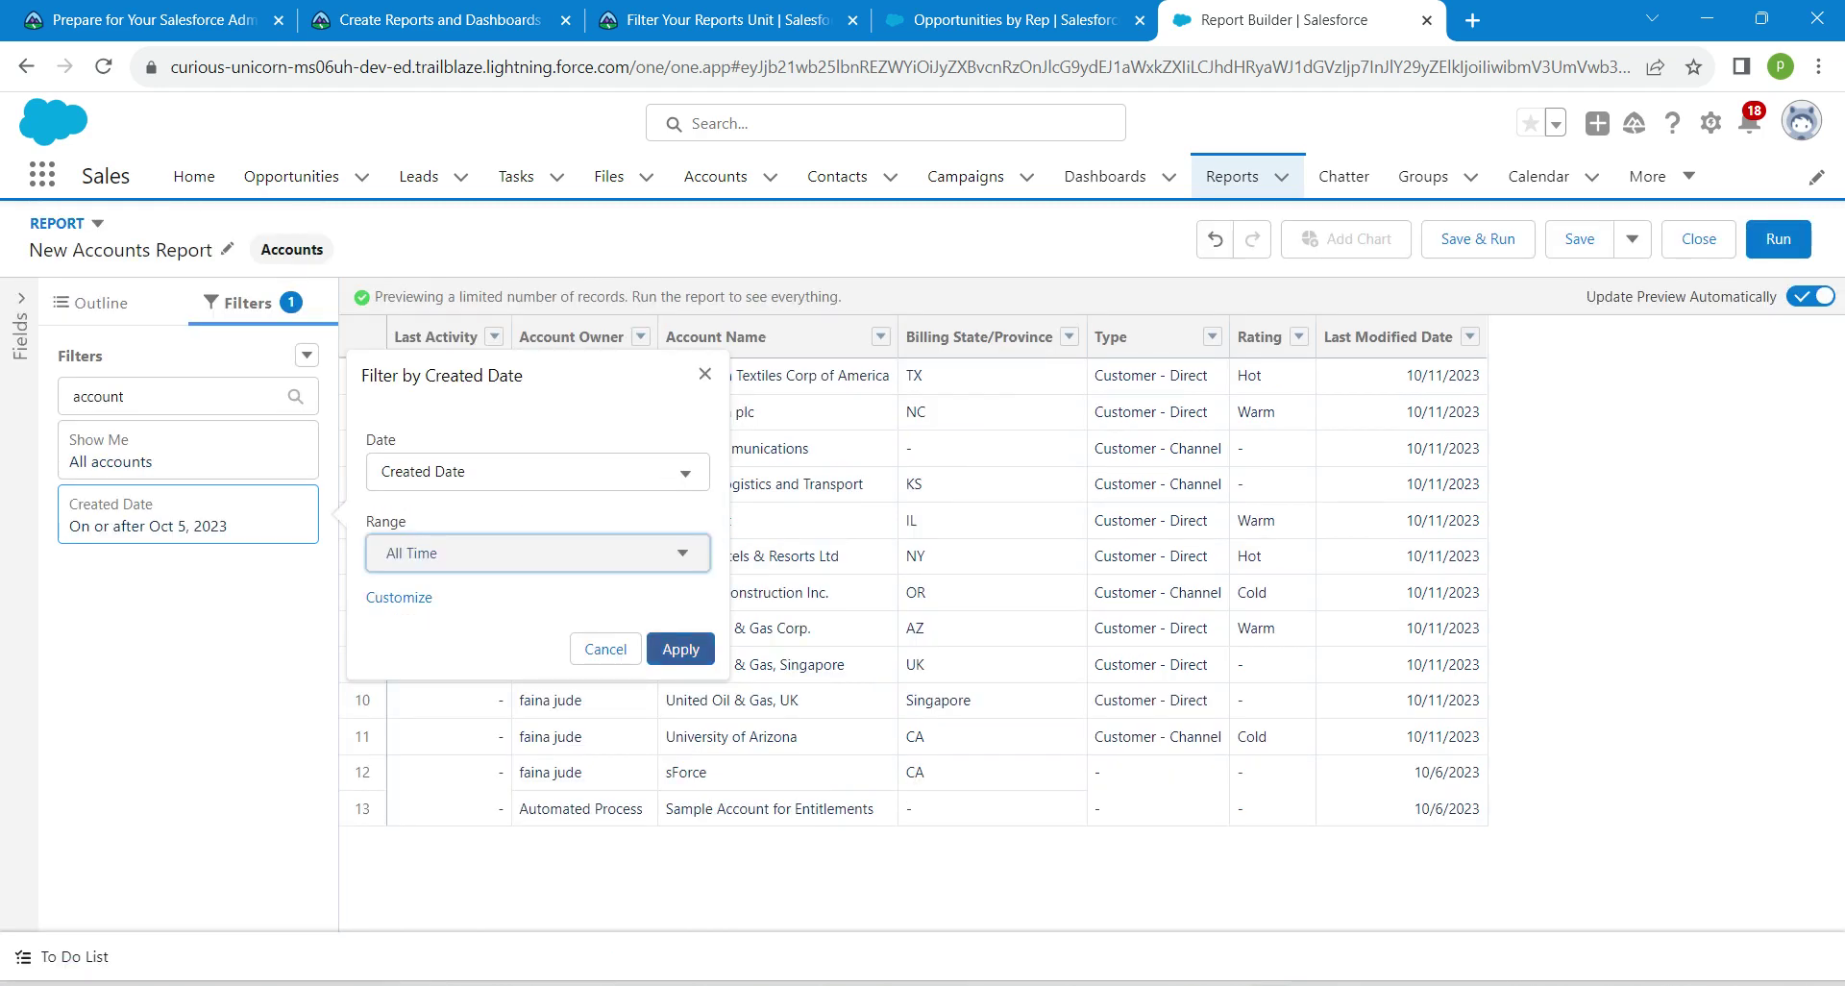
click(681, 649)
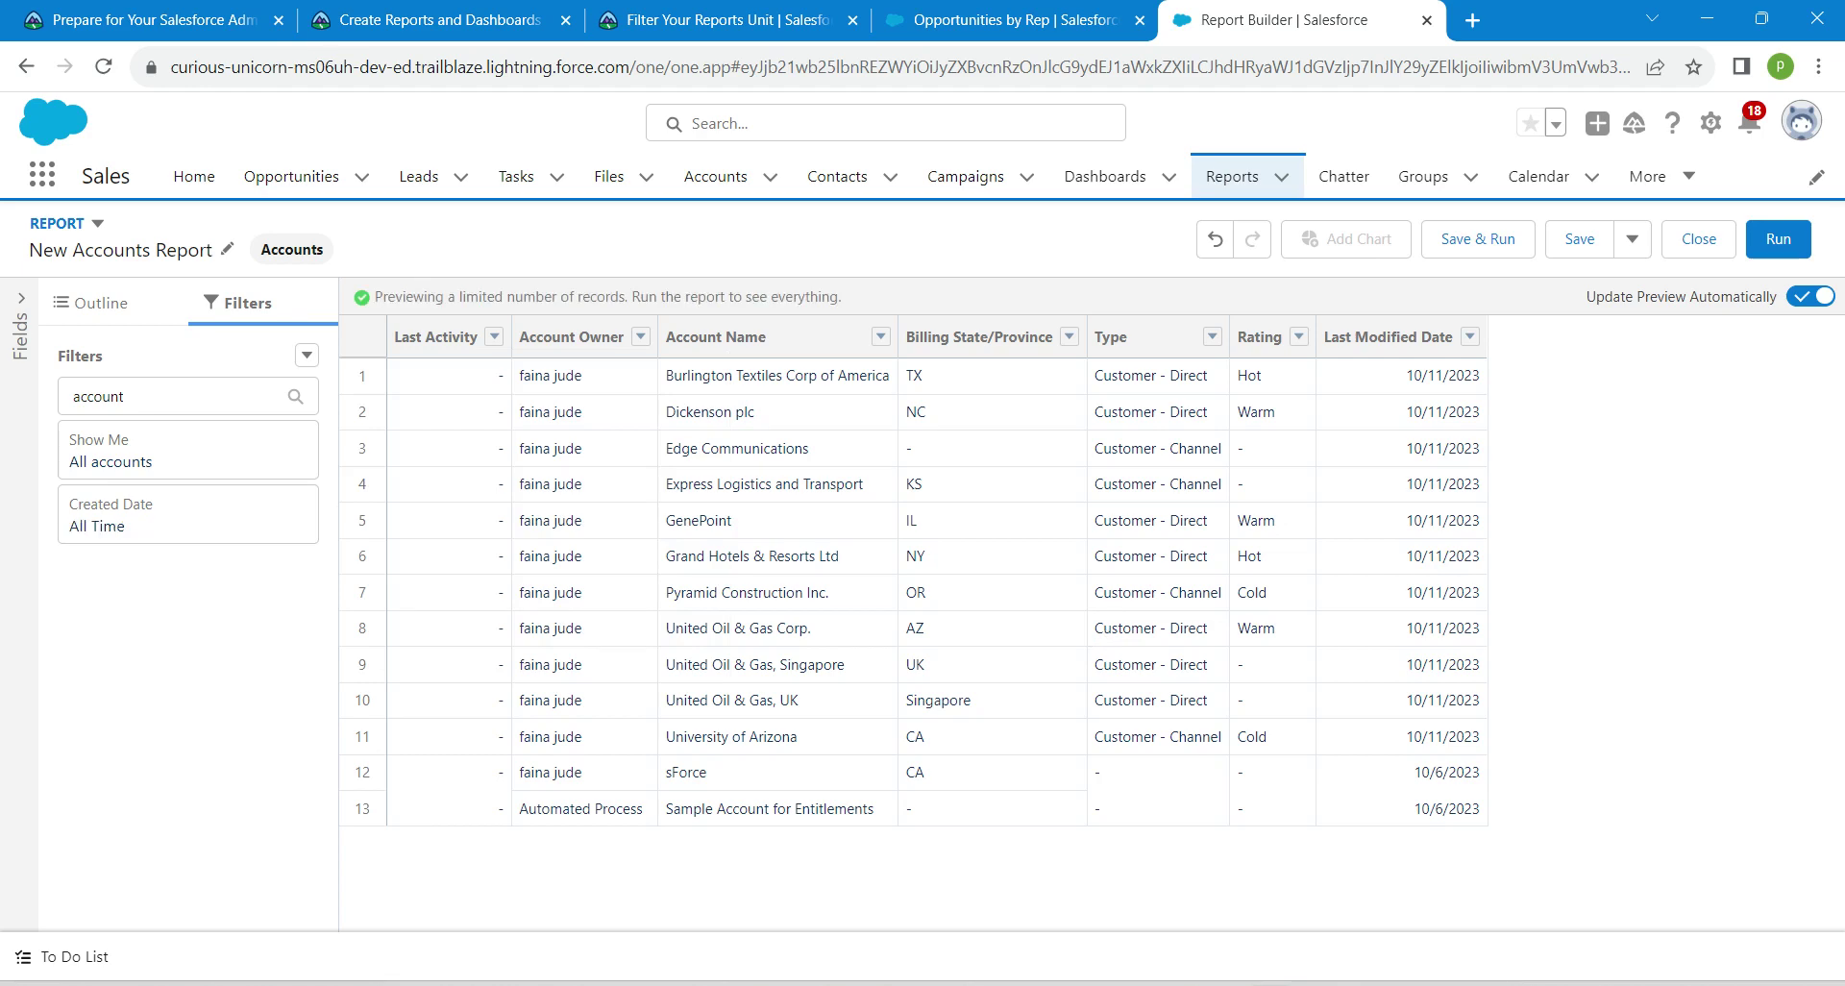
- Remove the Last Activity and Last Modified Date columns from the report outline
click(91, 302)
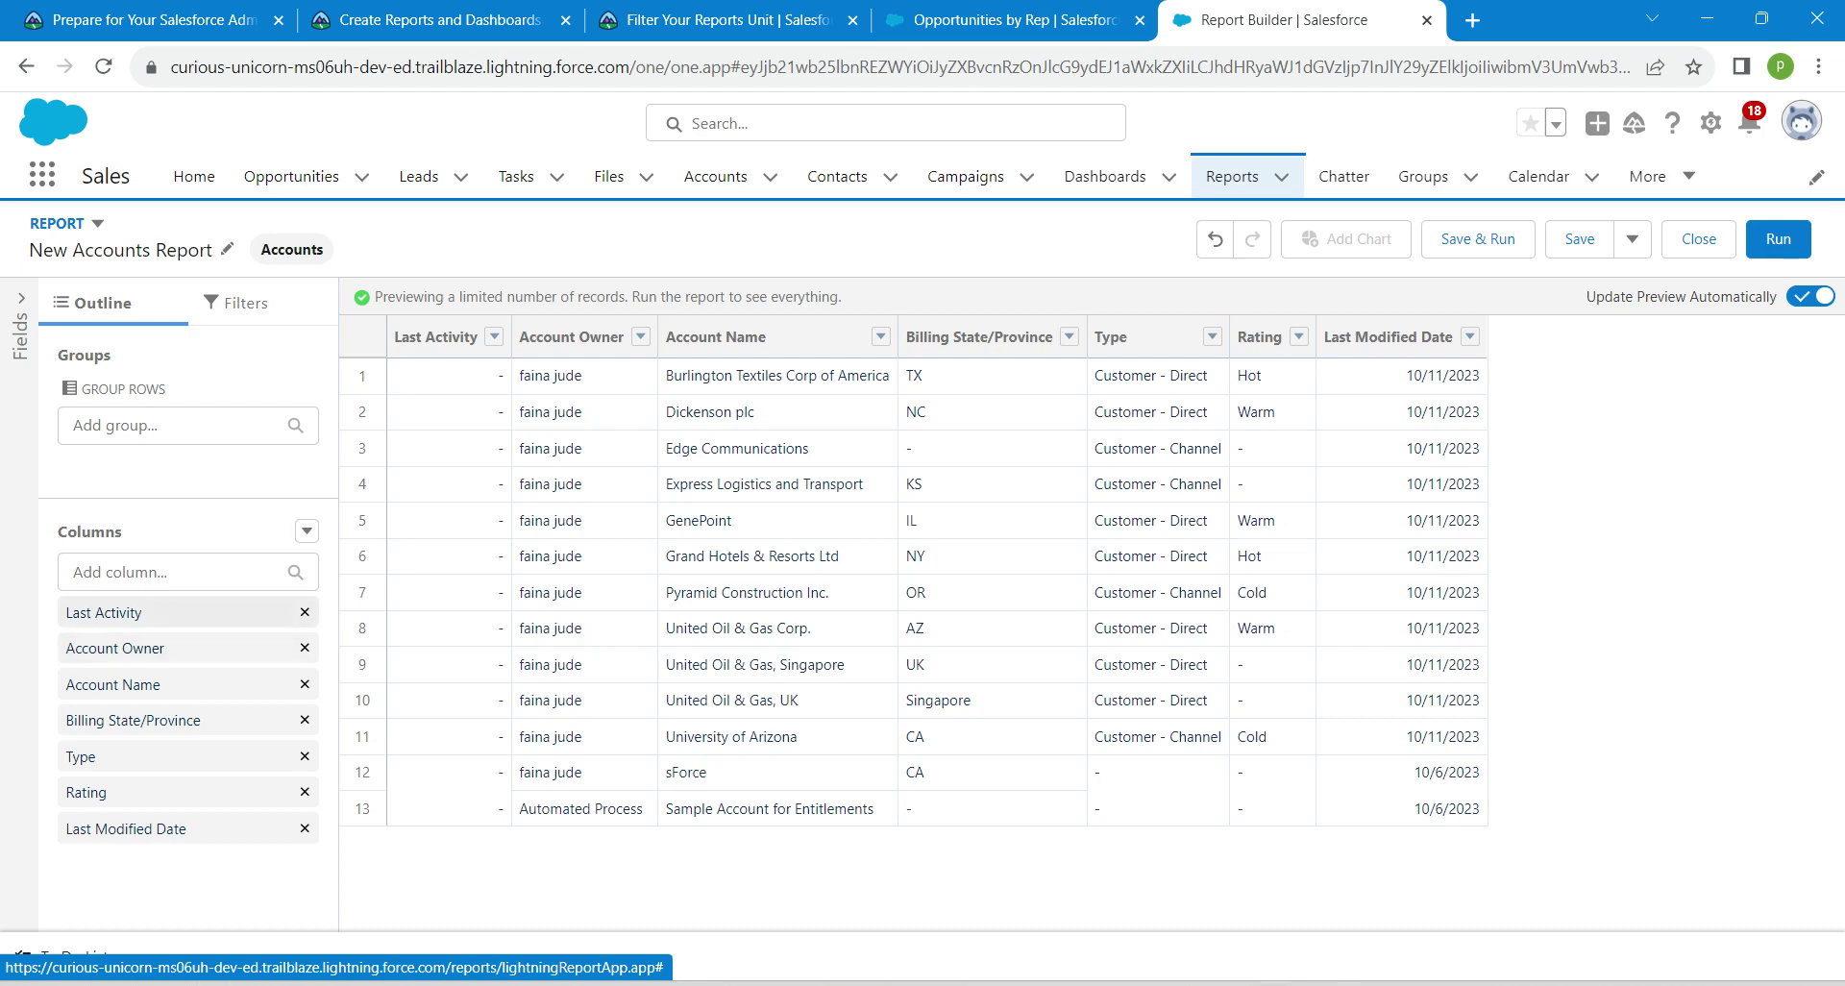
click(304, 612)
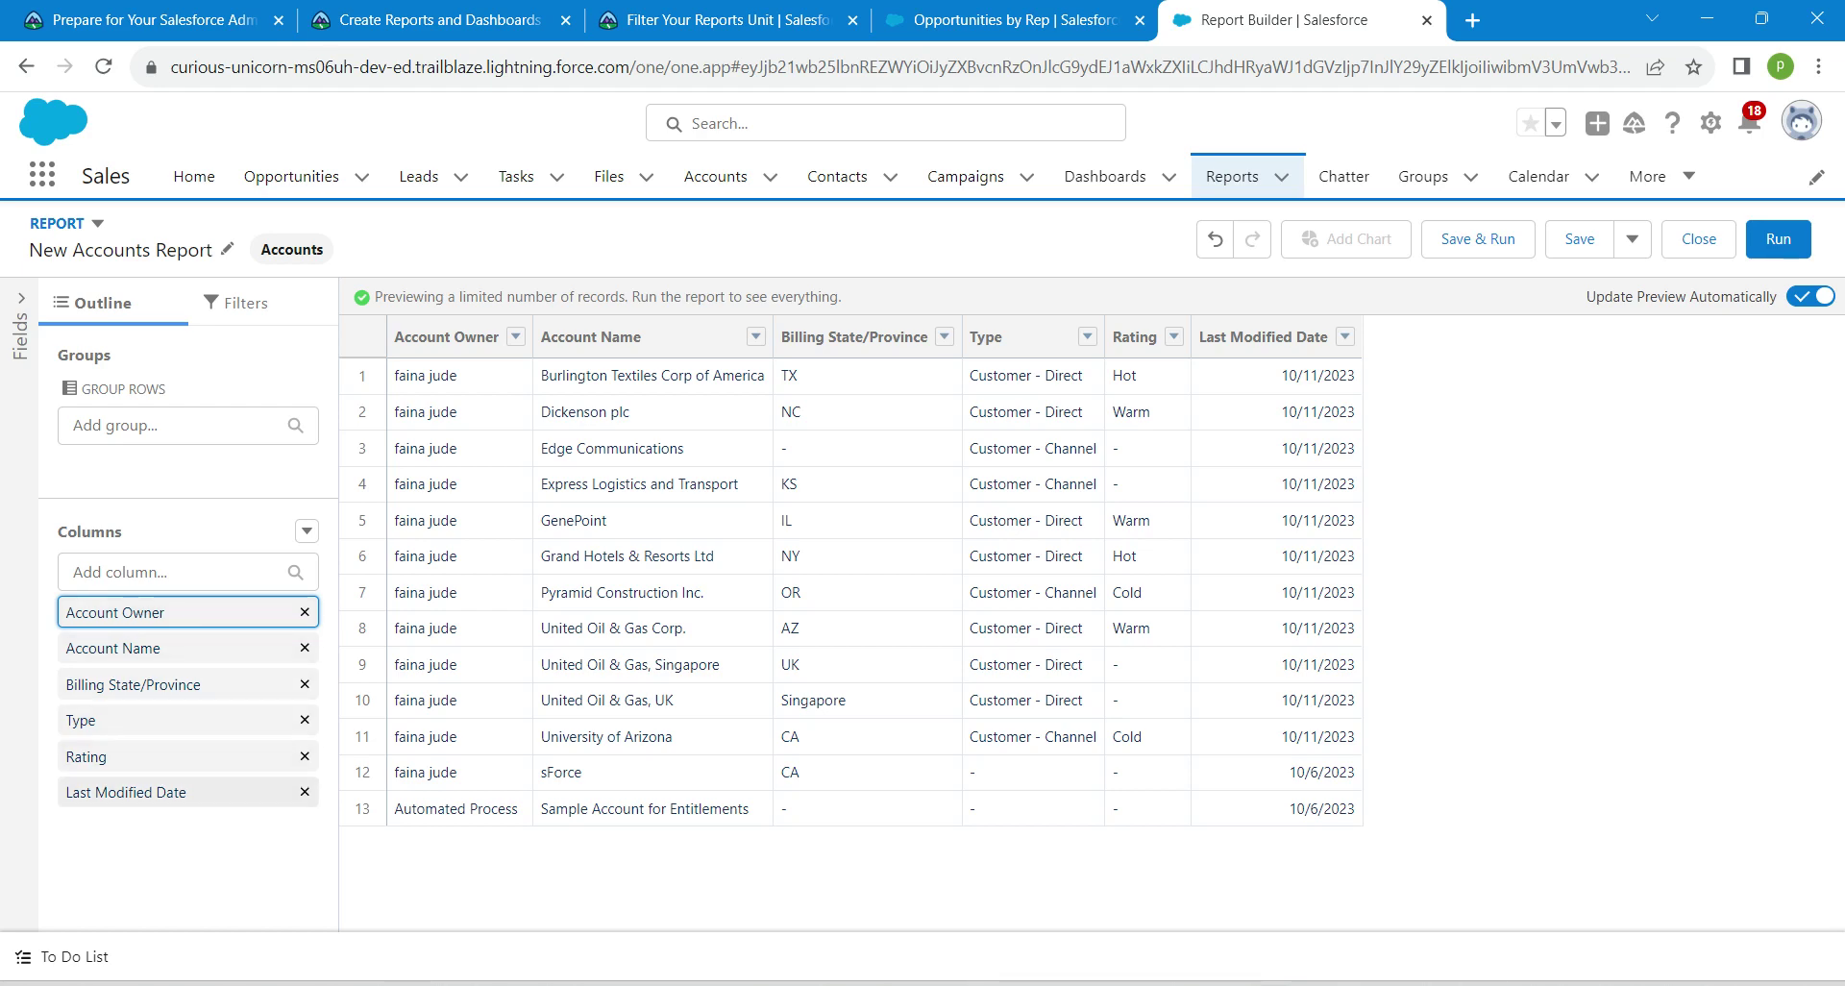
click(304, 792)
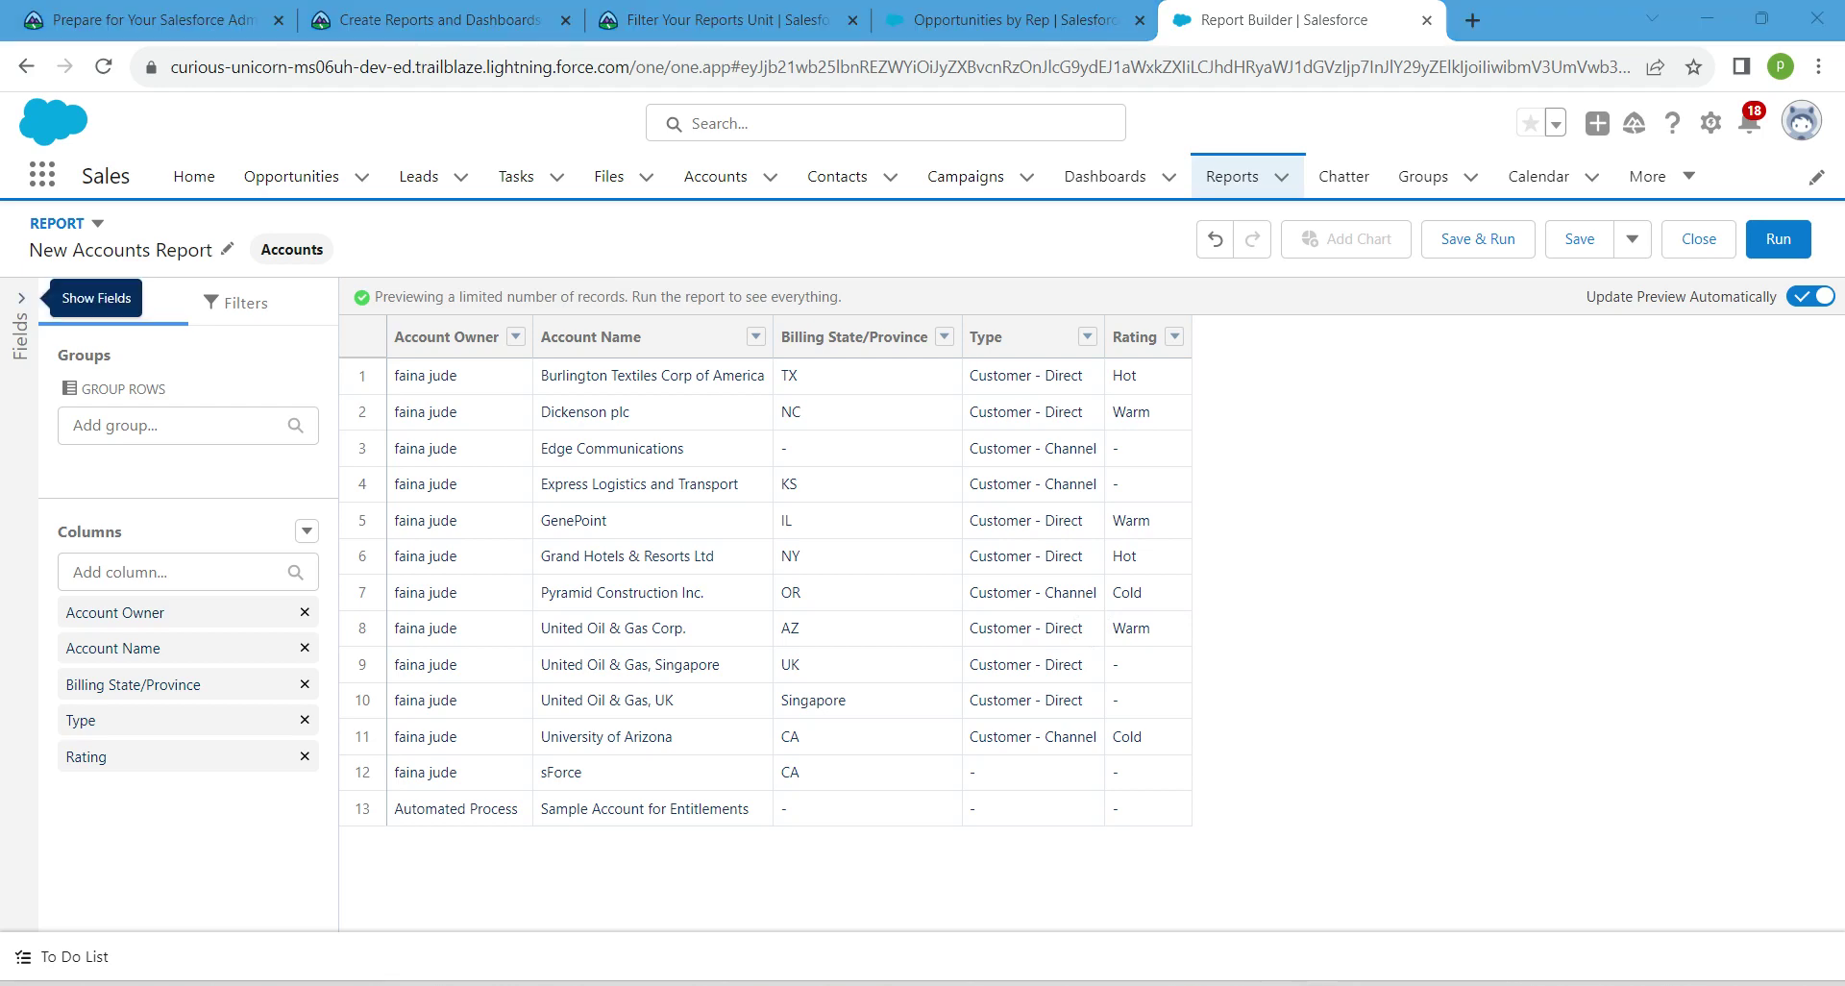
- Add the Annual Revenue field to the report as a column, then hide the field list
click(21, 298)
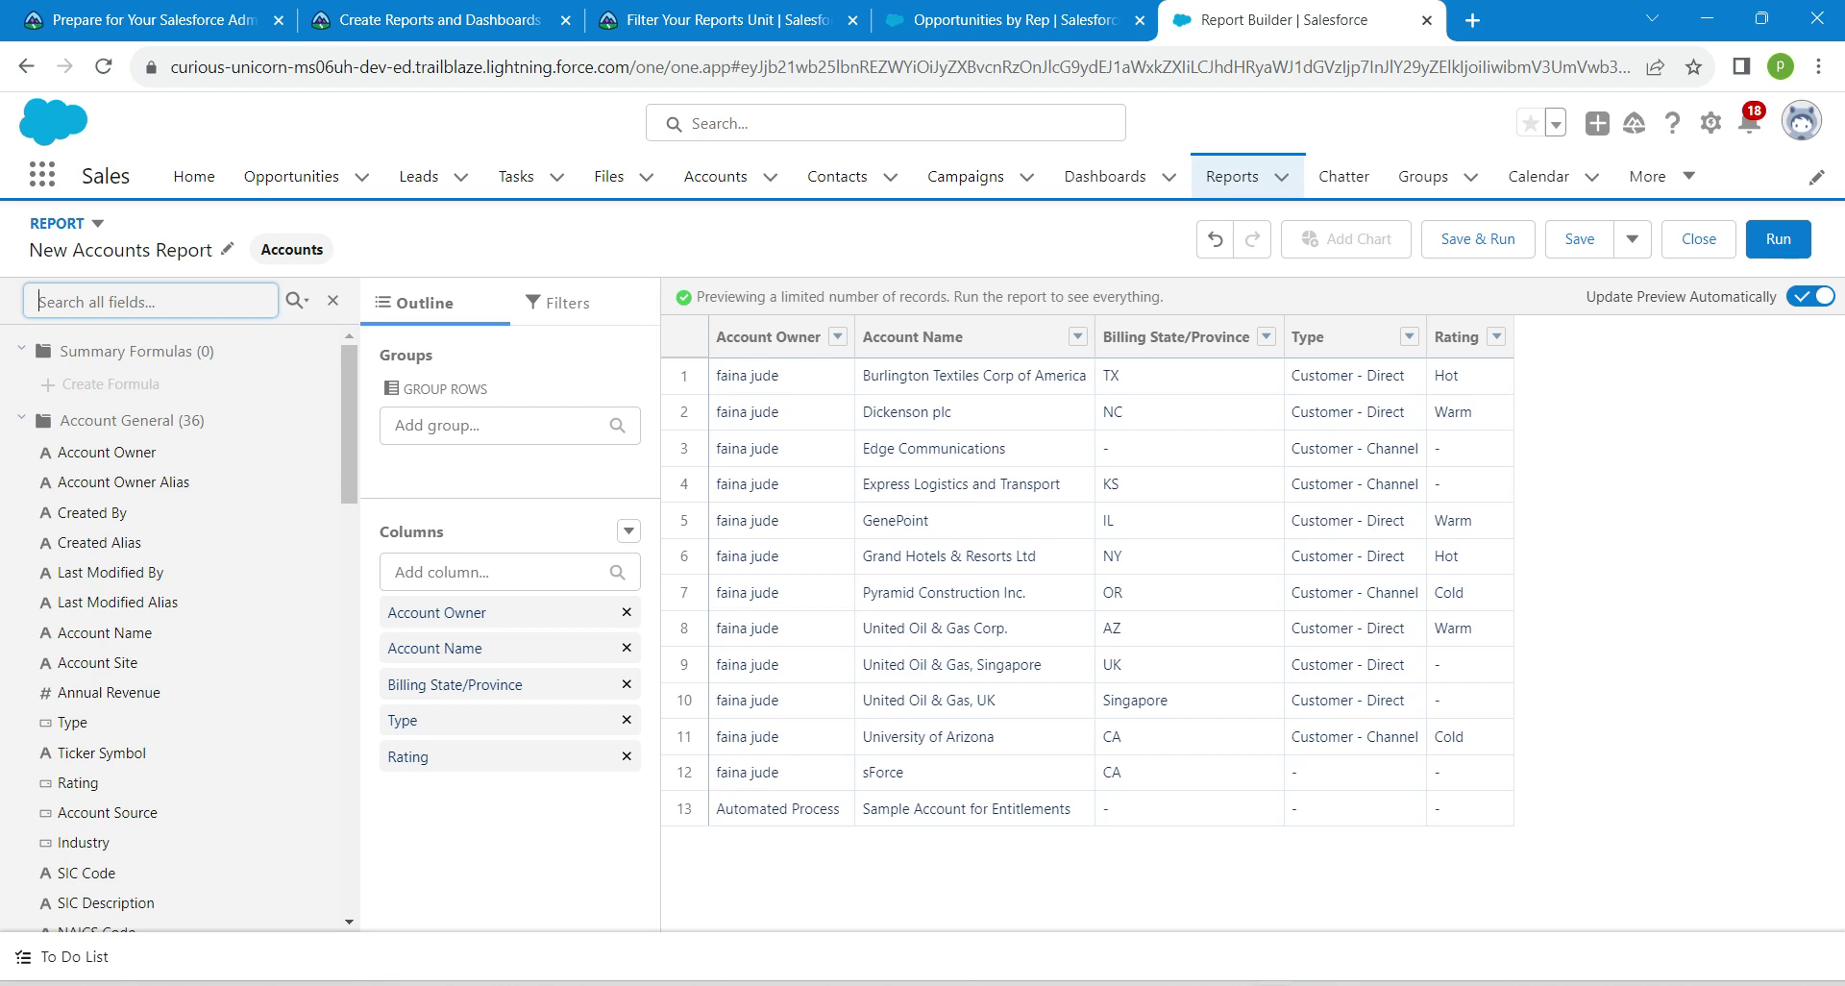
click(108, 692)
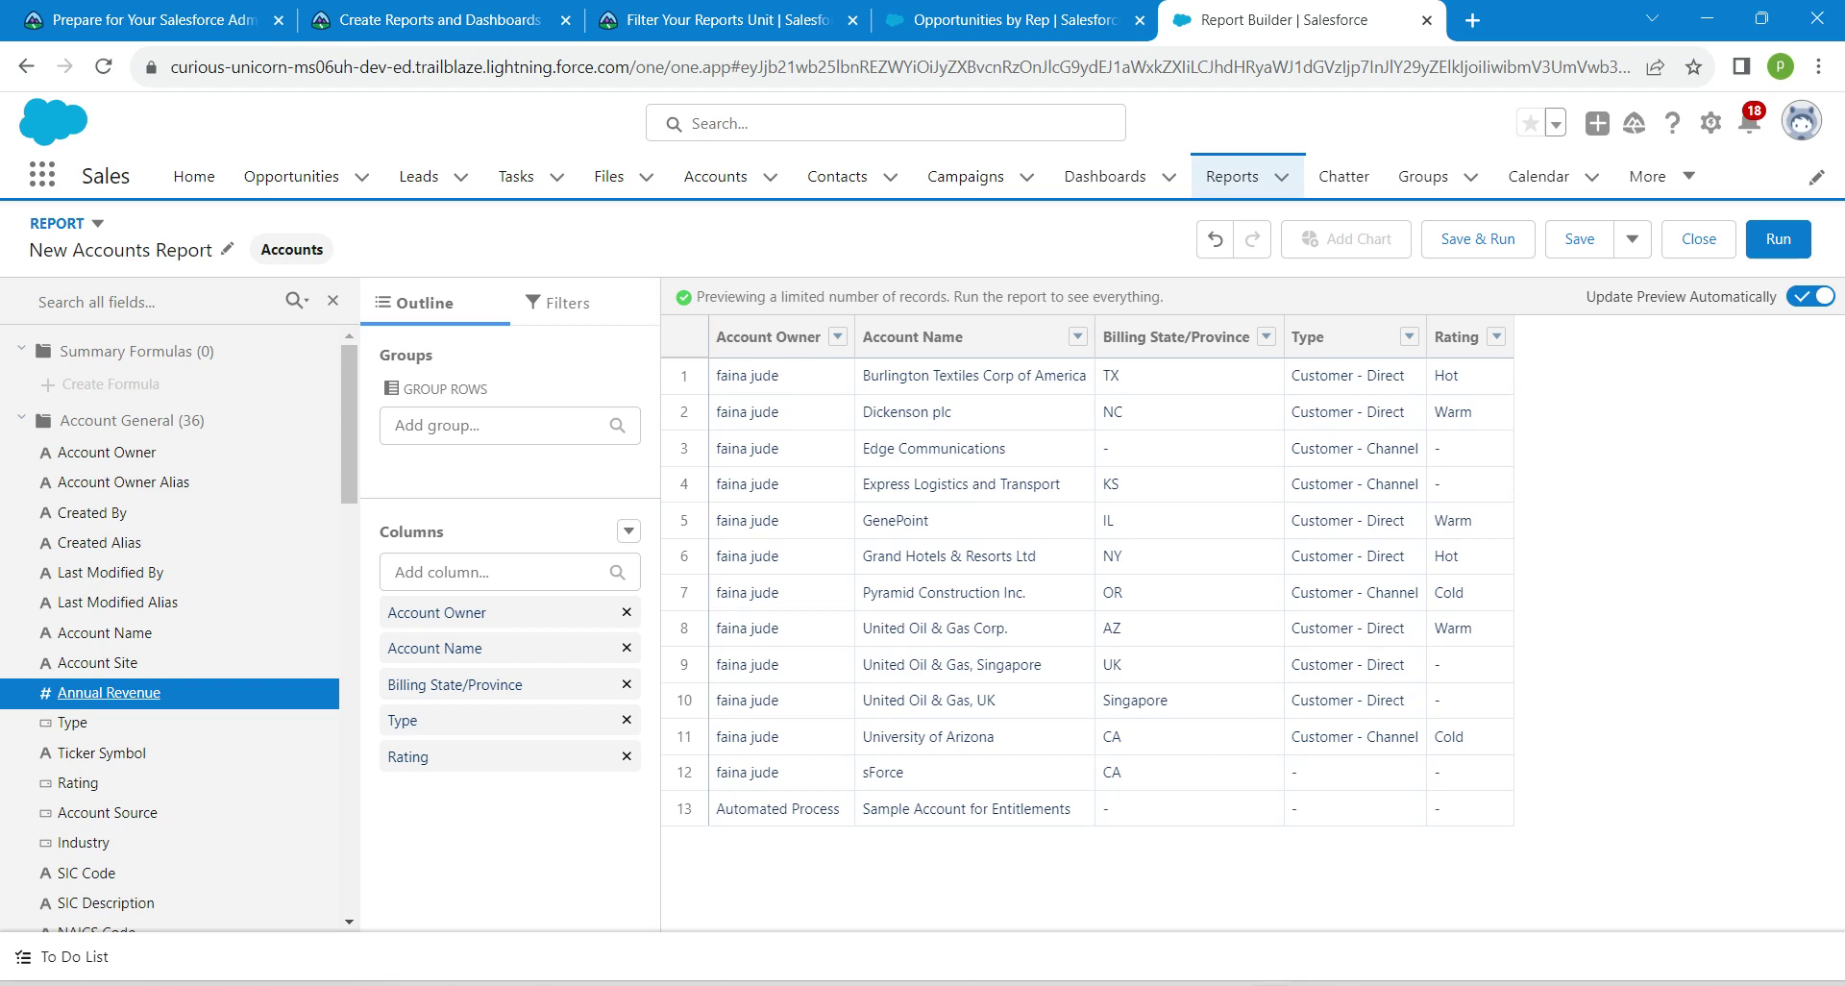
double_click(132, 692)
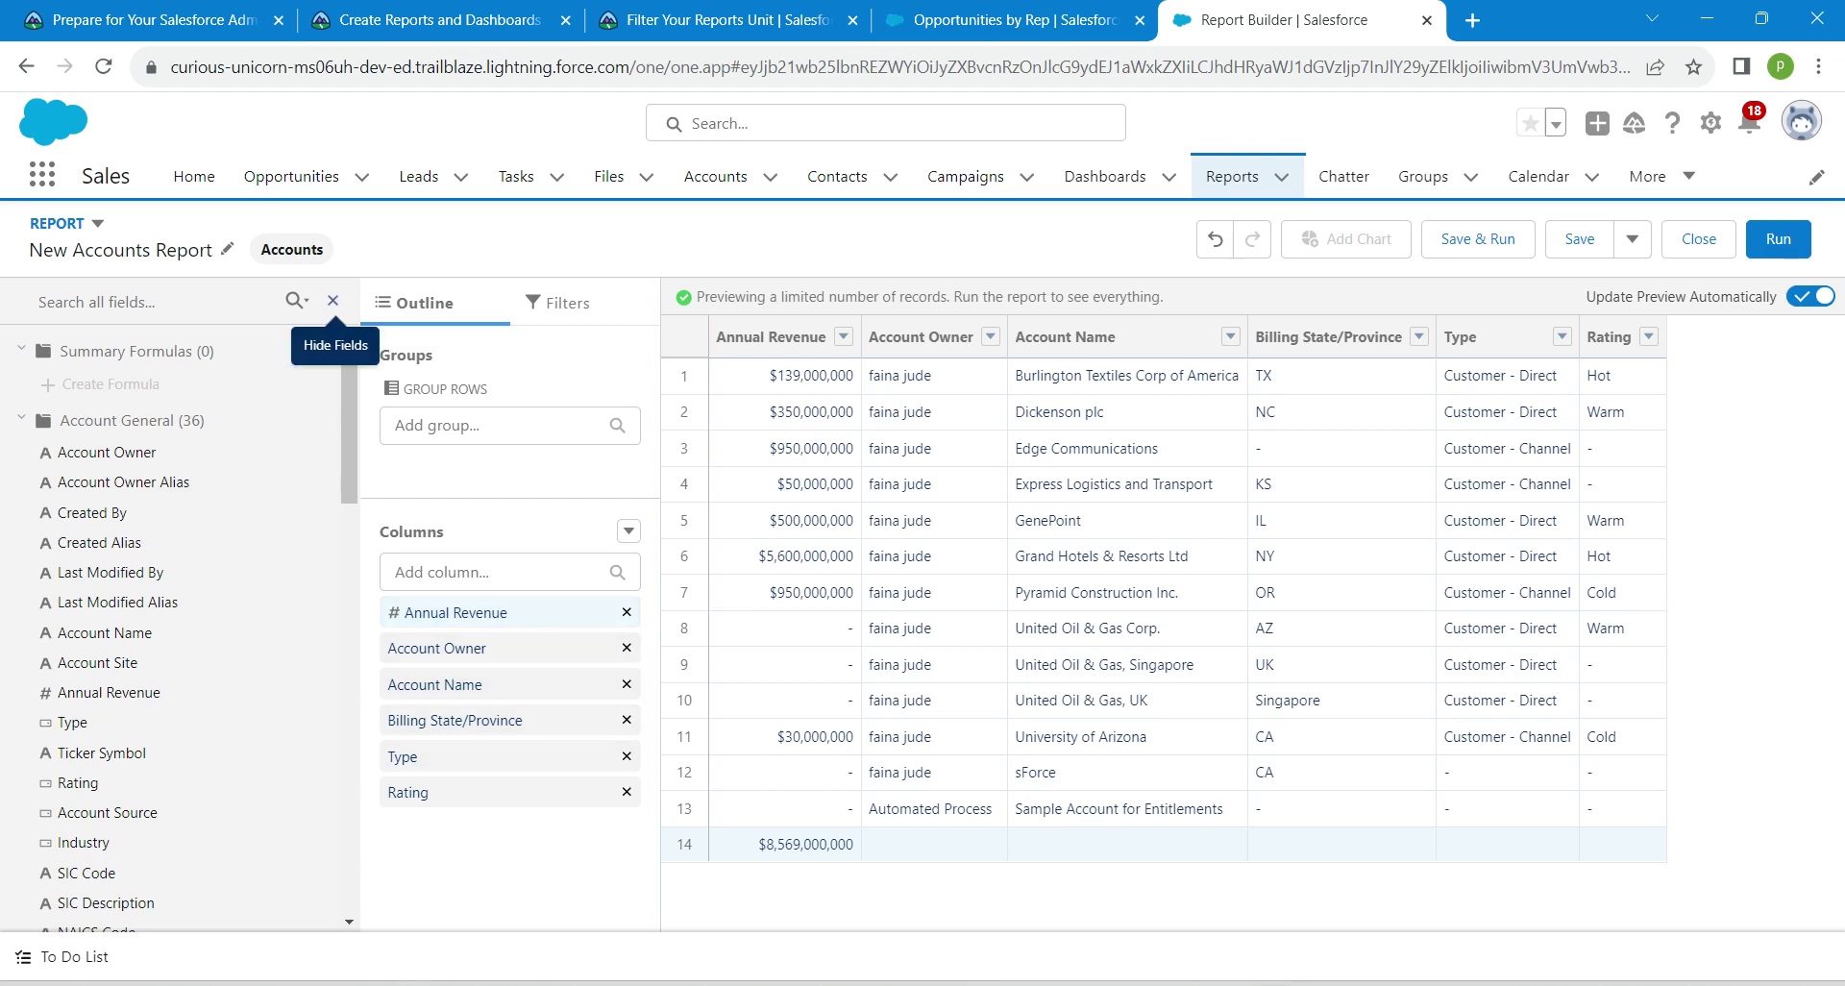
click(332, 300)
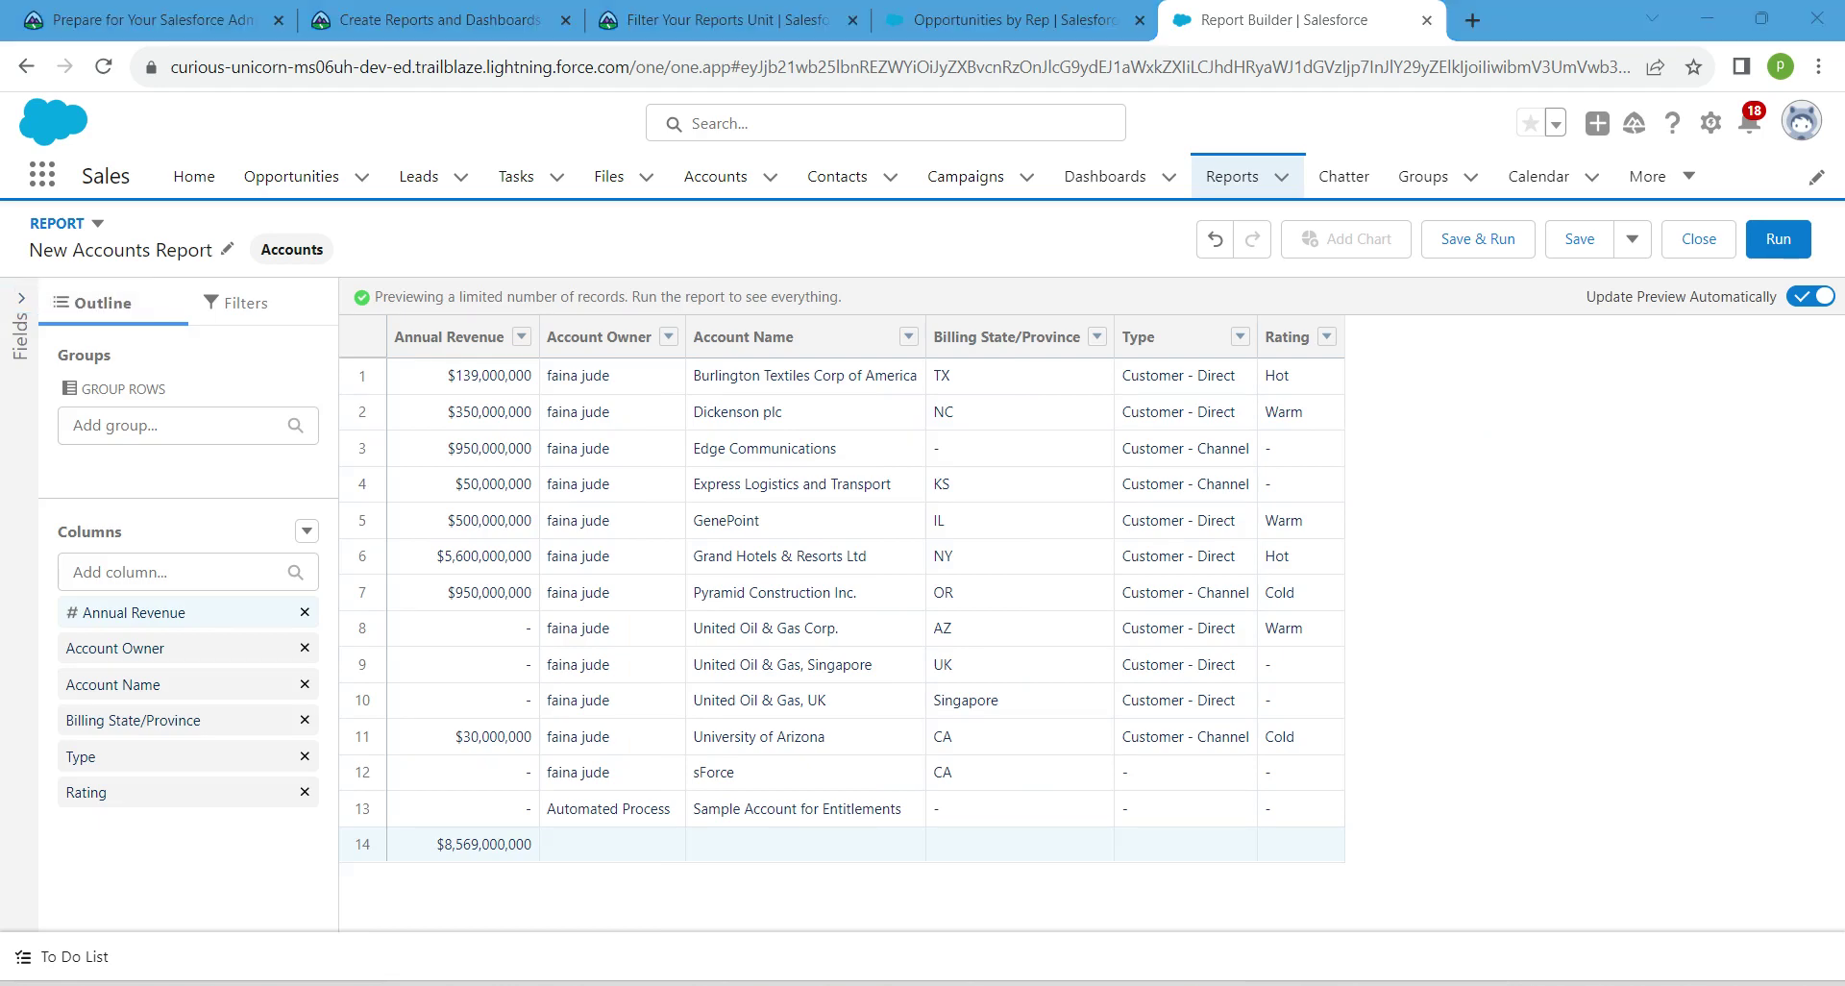
- Reorder the report columns so Annual Revenue sits between Account Name and Billing State/Province
mouse_move(135, 612)
mouse_down()
mouse_move(139, 683)
mouse_move(135, 612)
mouse_up()
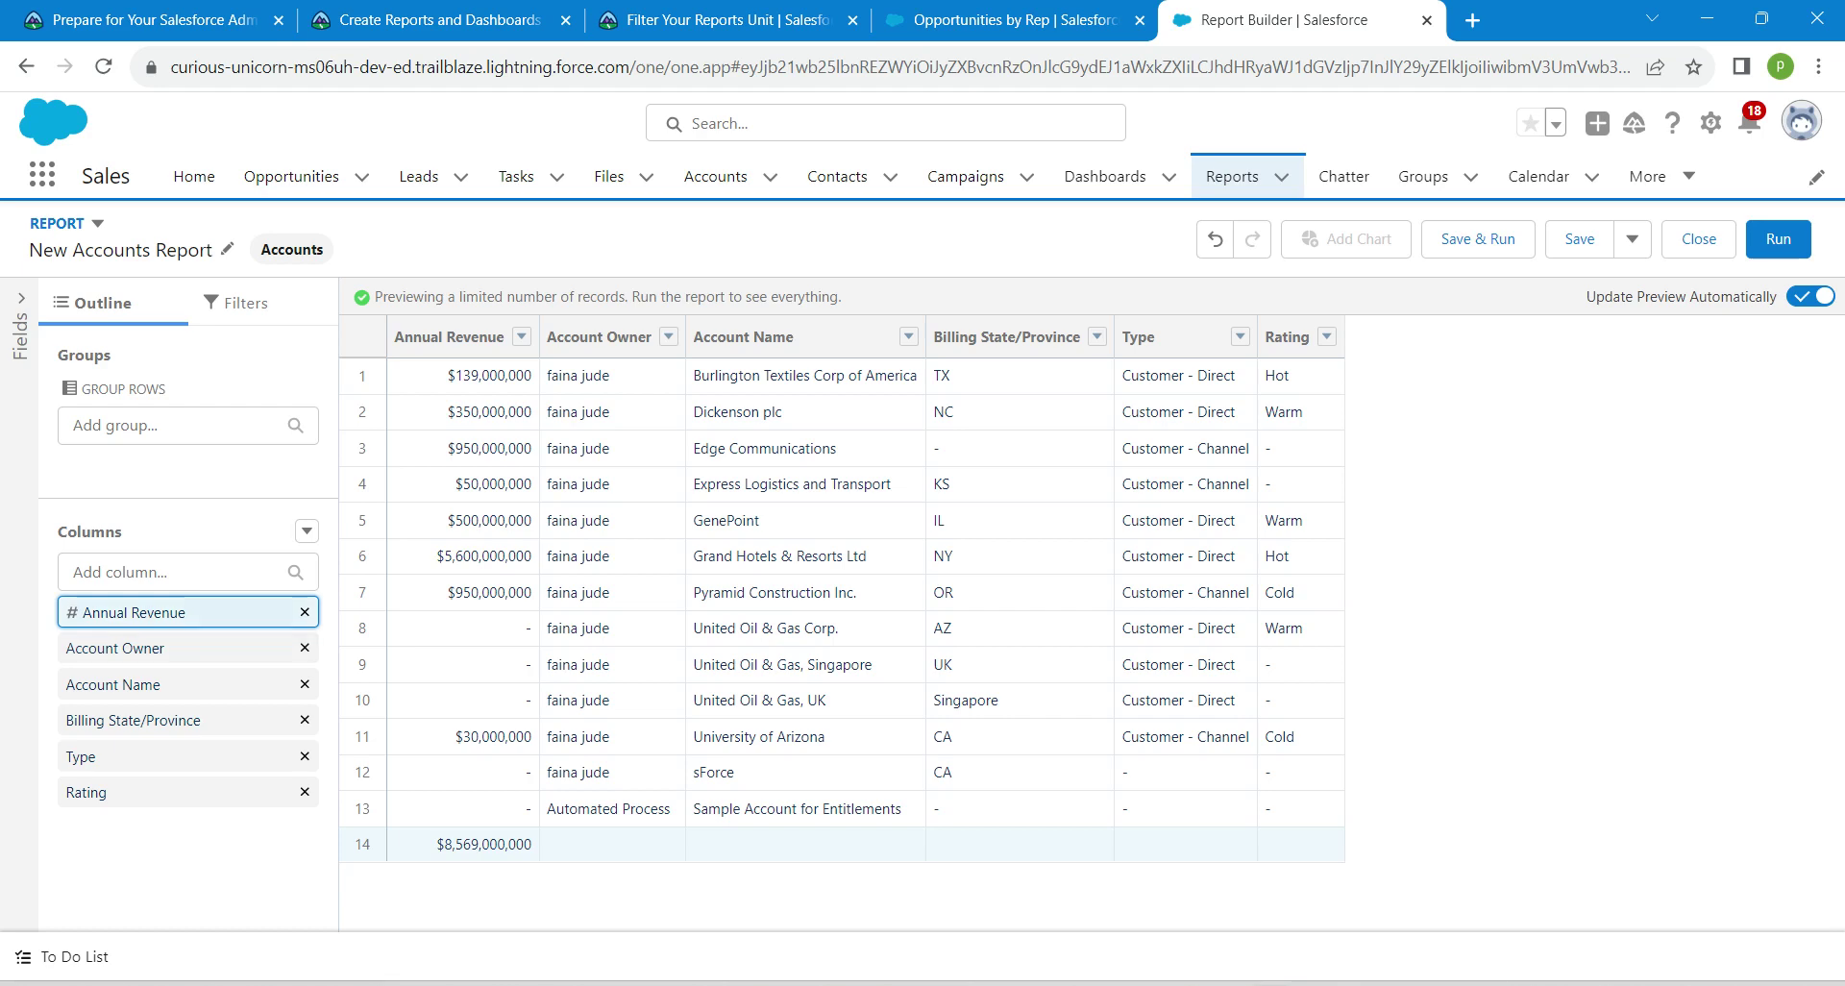
drag(134, 612, 134, 720)
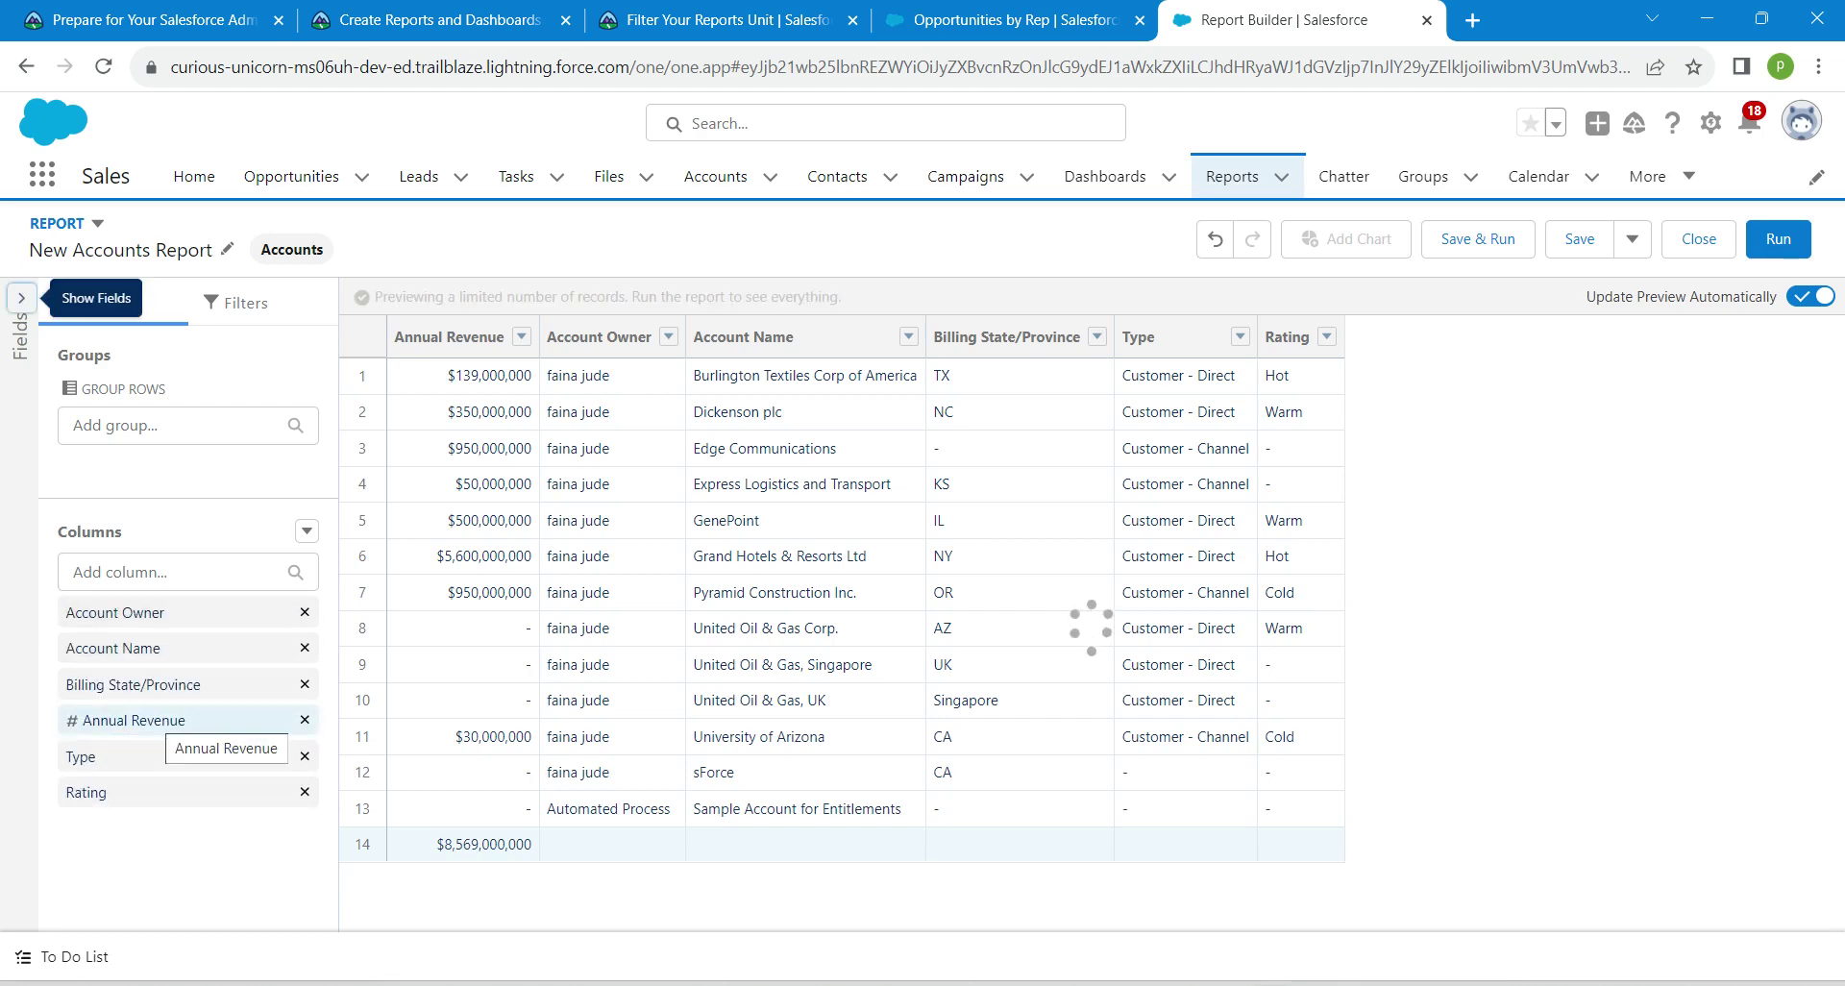
click(305, 683)
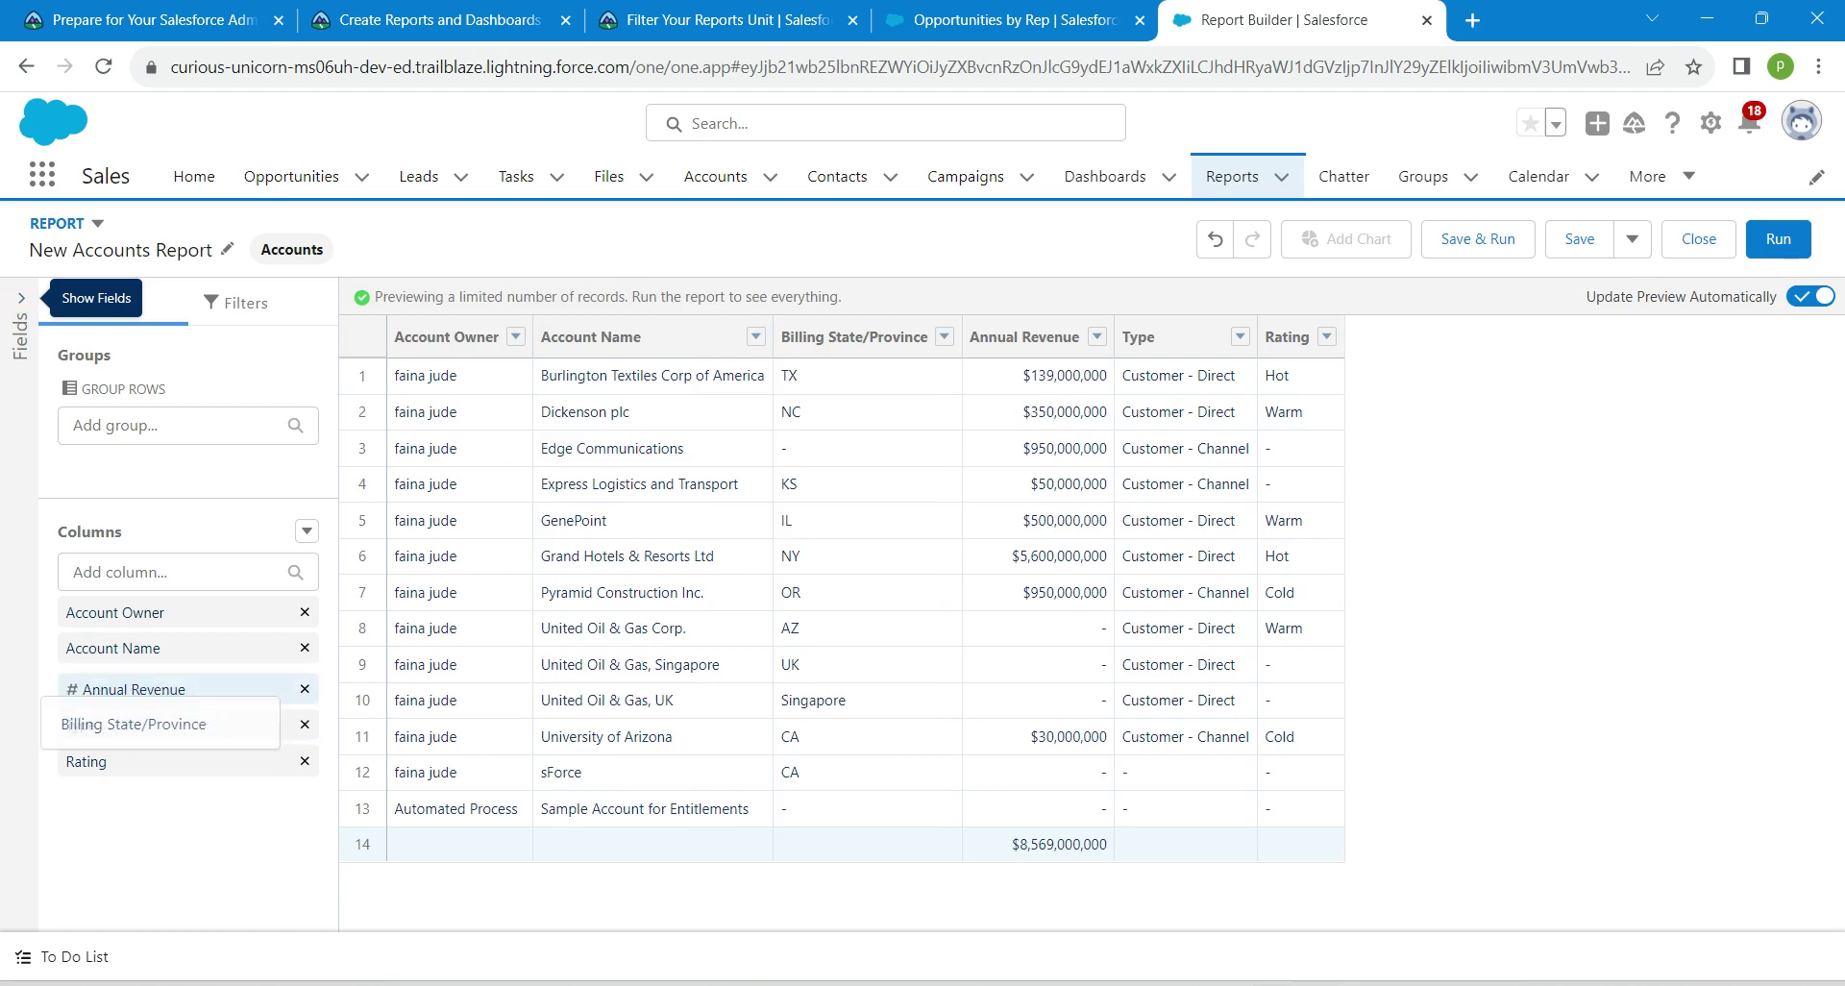
mouse_move(168, 689)
mouse_down()
mouse_move(178, 762)
mouse_move(169, 721)
mouse_up()
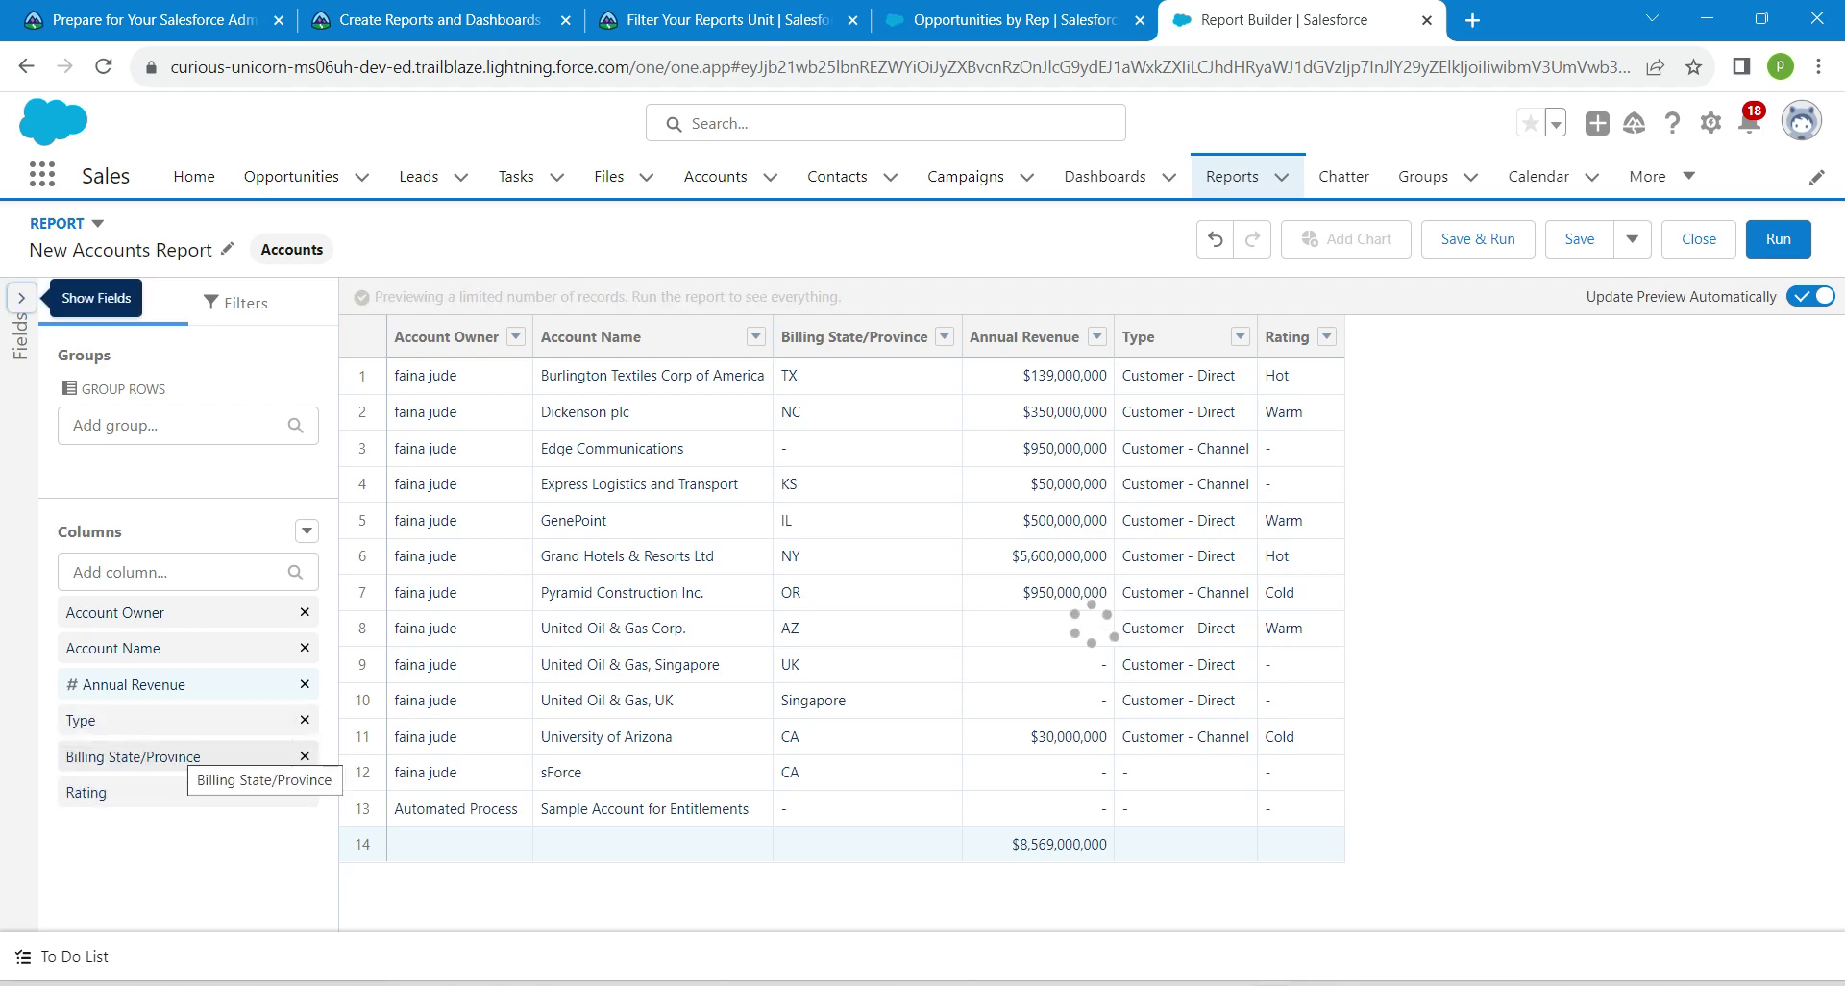
click(304, 757)
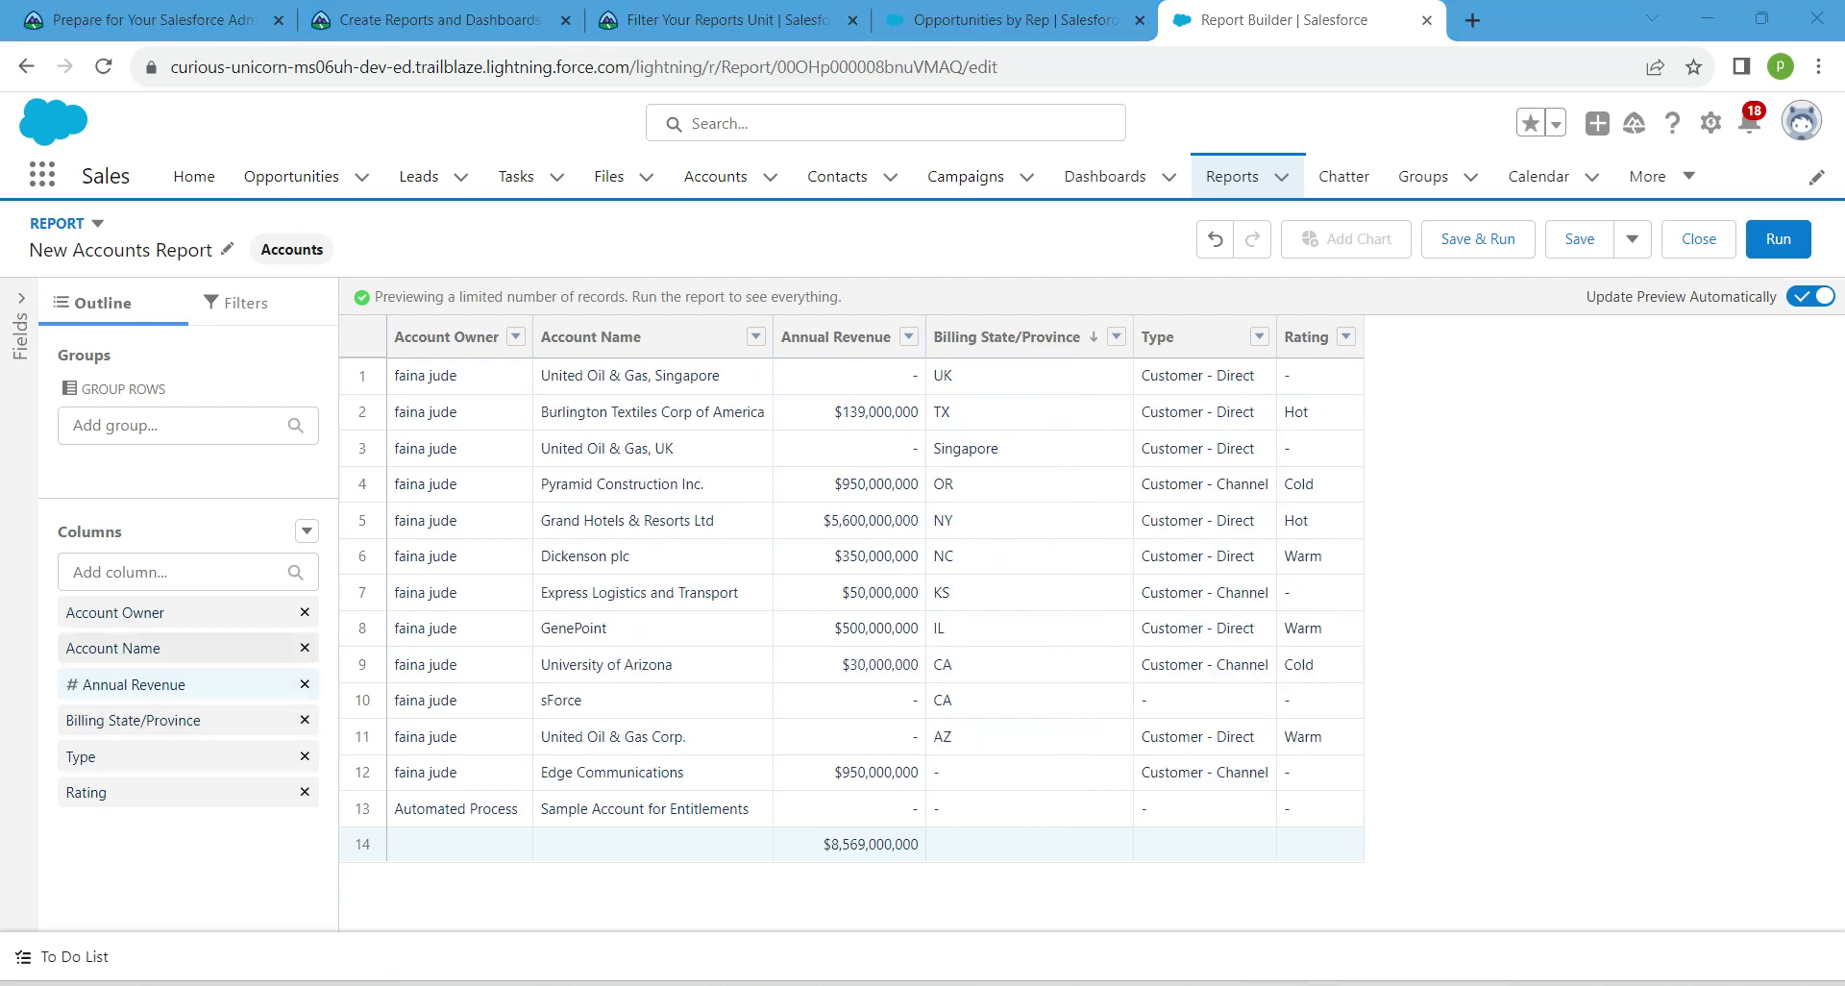
click(187, 648)
click(187, 685)
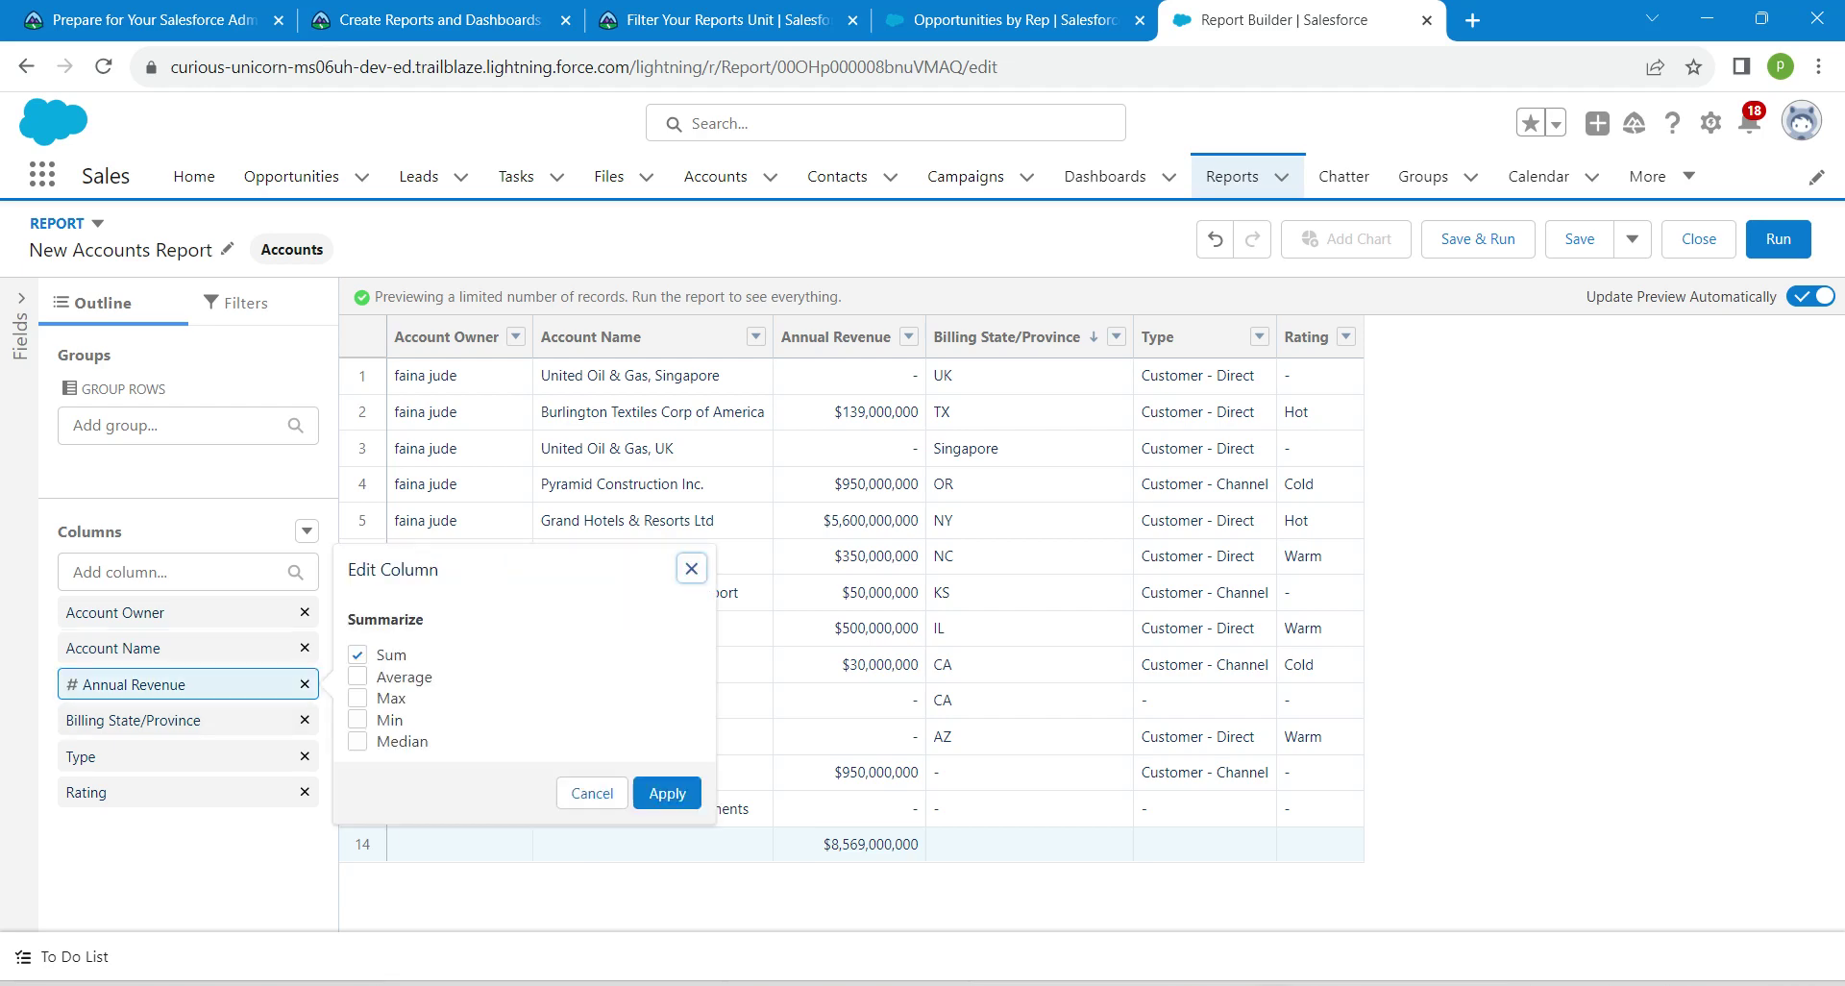
click(187, 720)
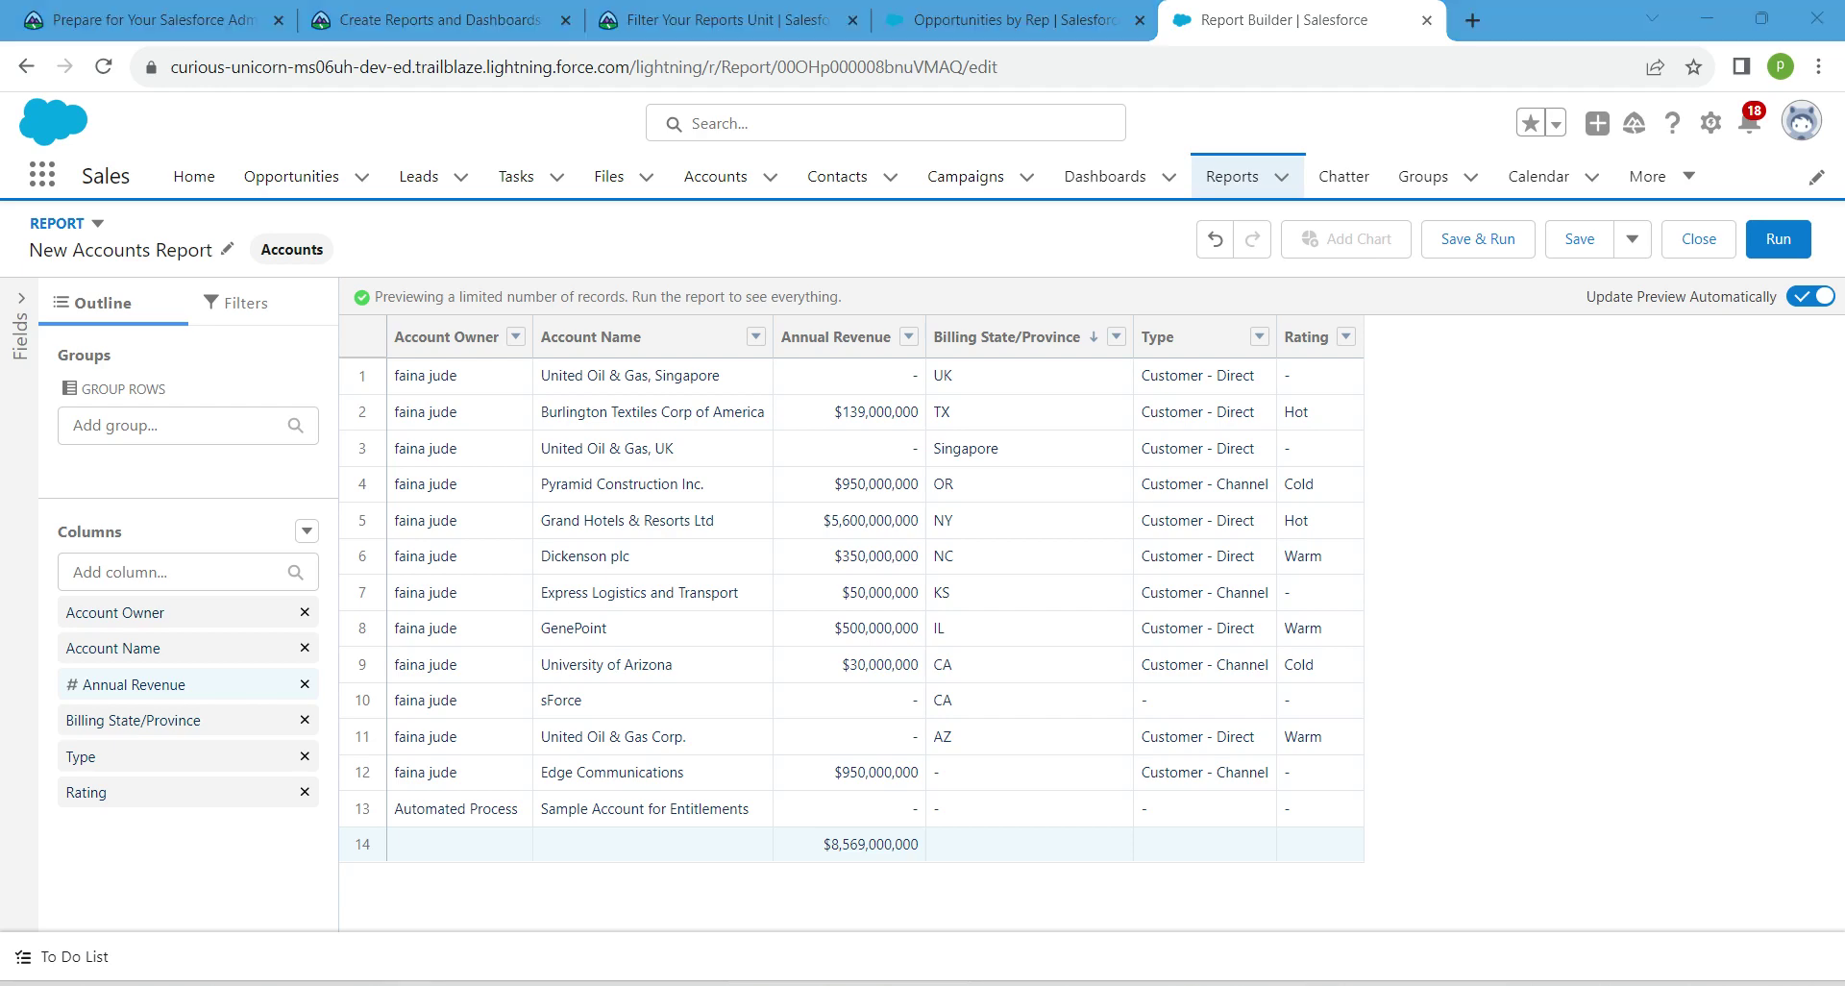
- Add a report filter on the Type field and set its operator to contains
click(238, 303)
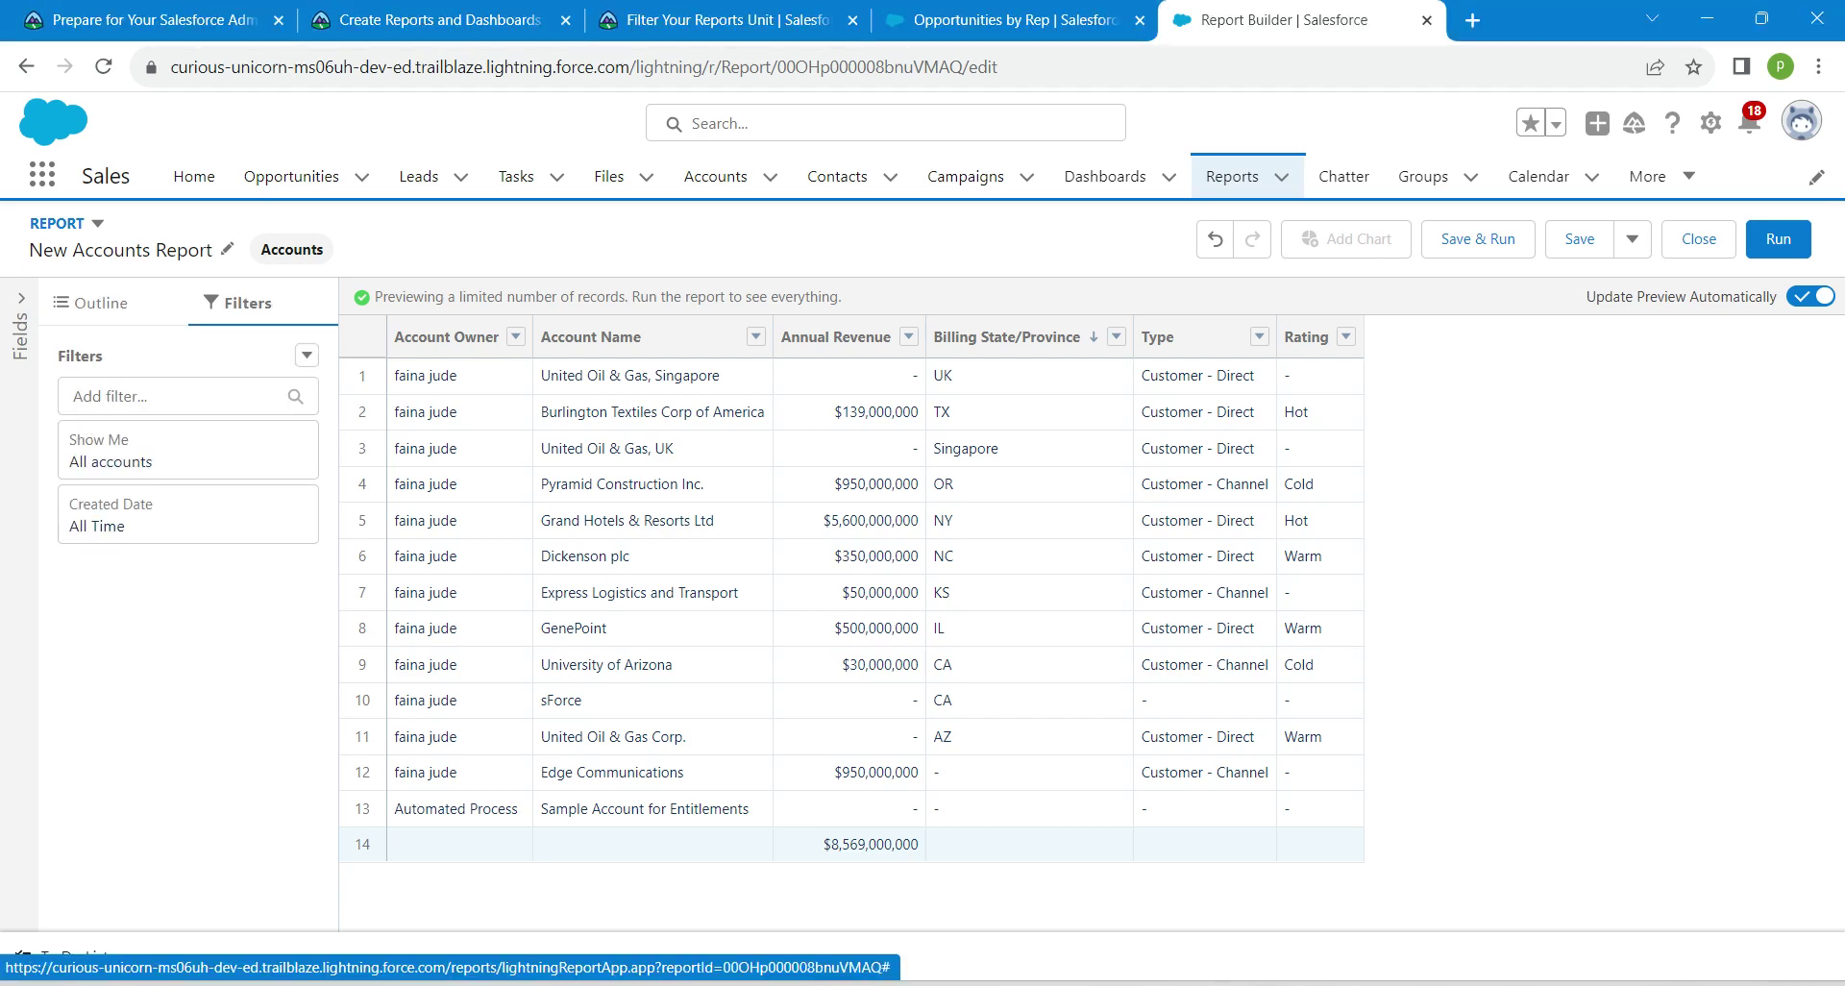
click(187, 396)
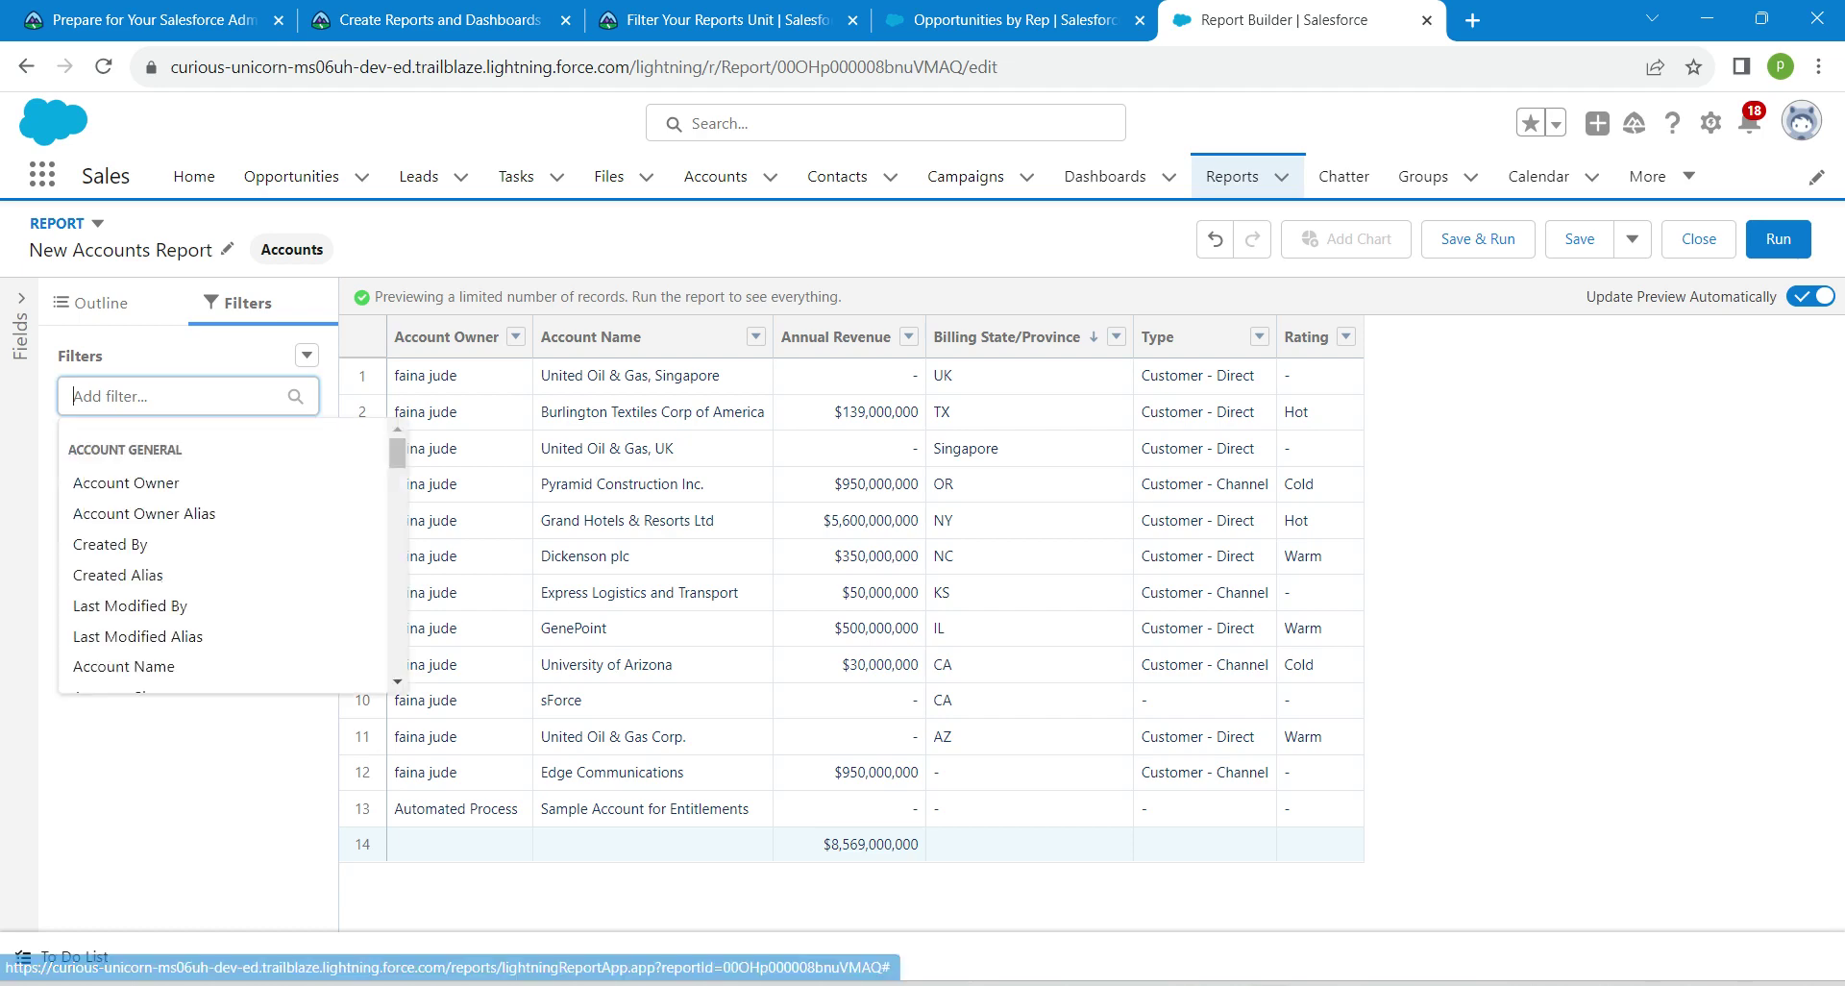
text(type)
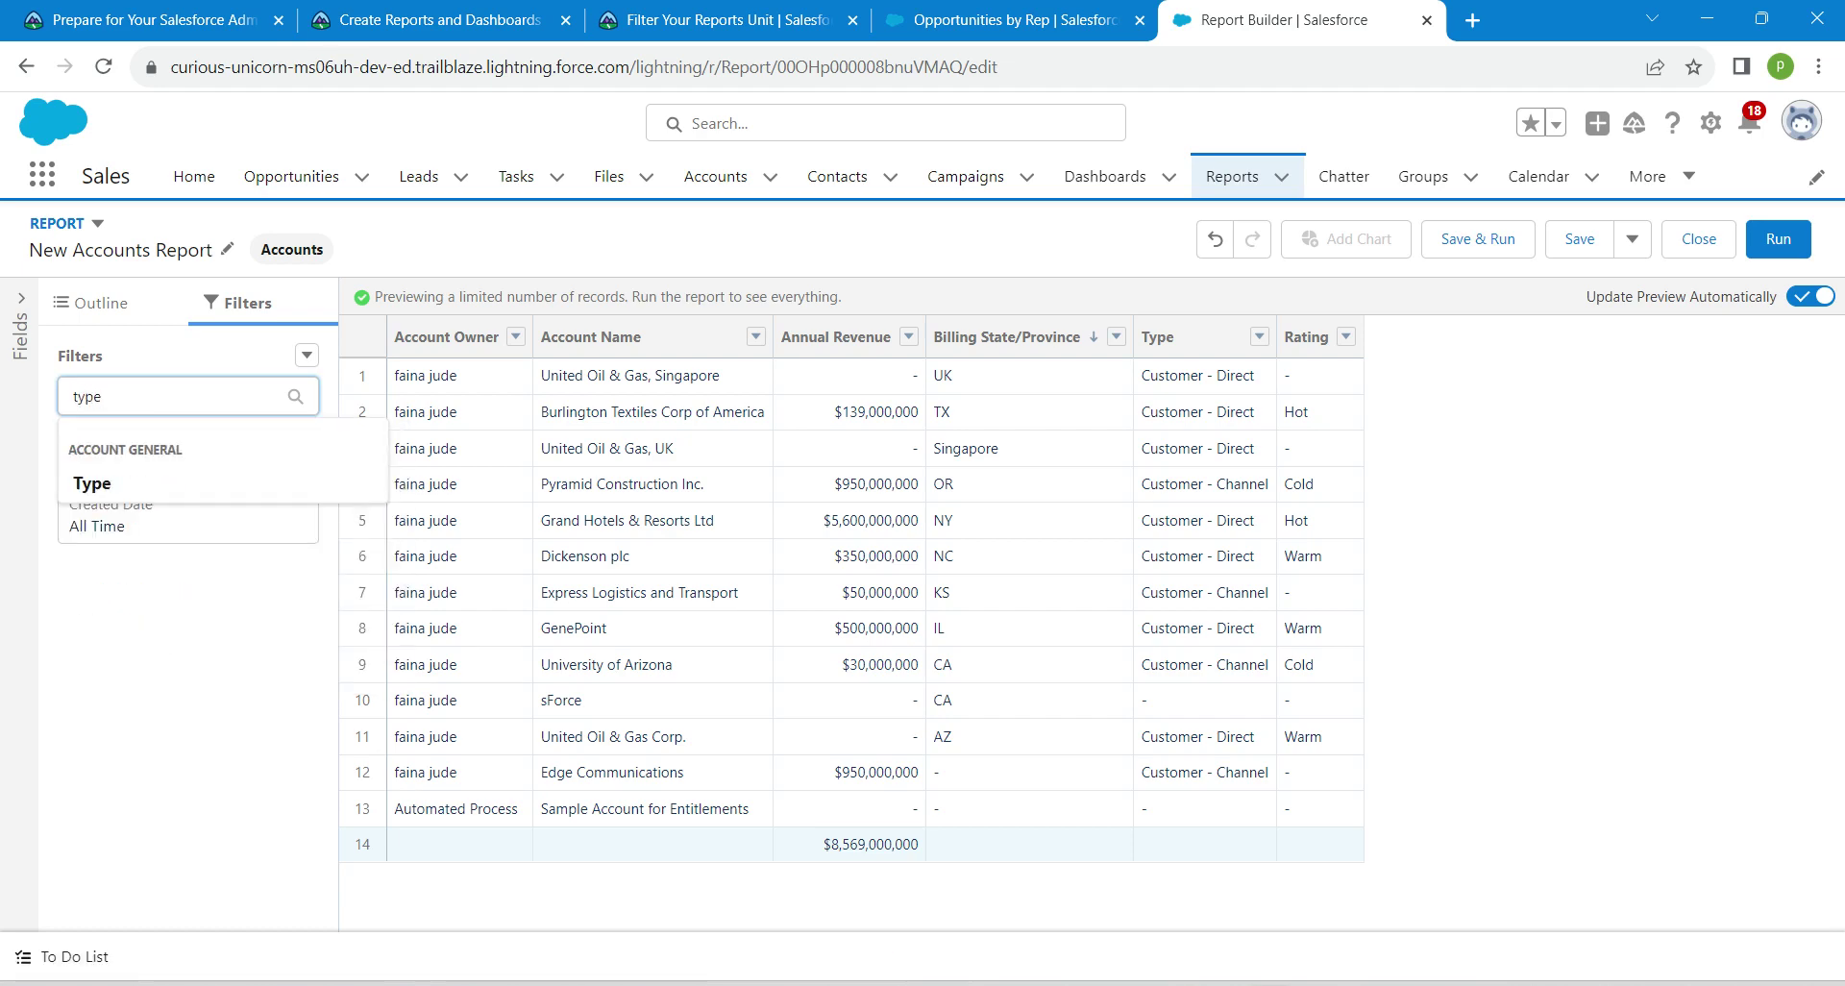
key(Down)
key(Return)
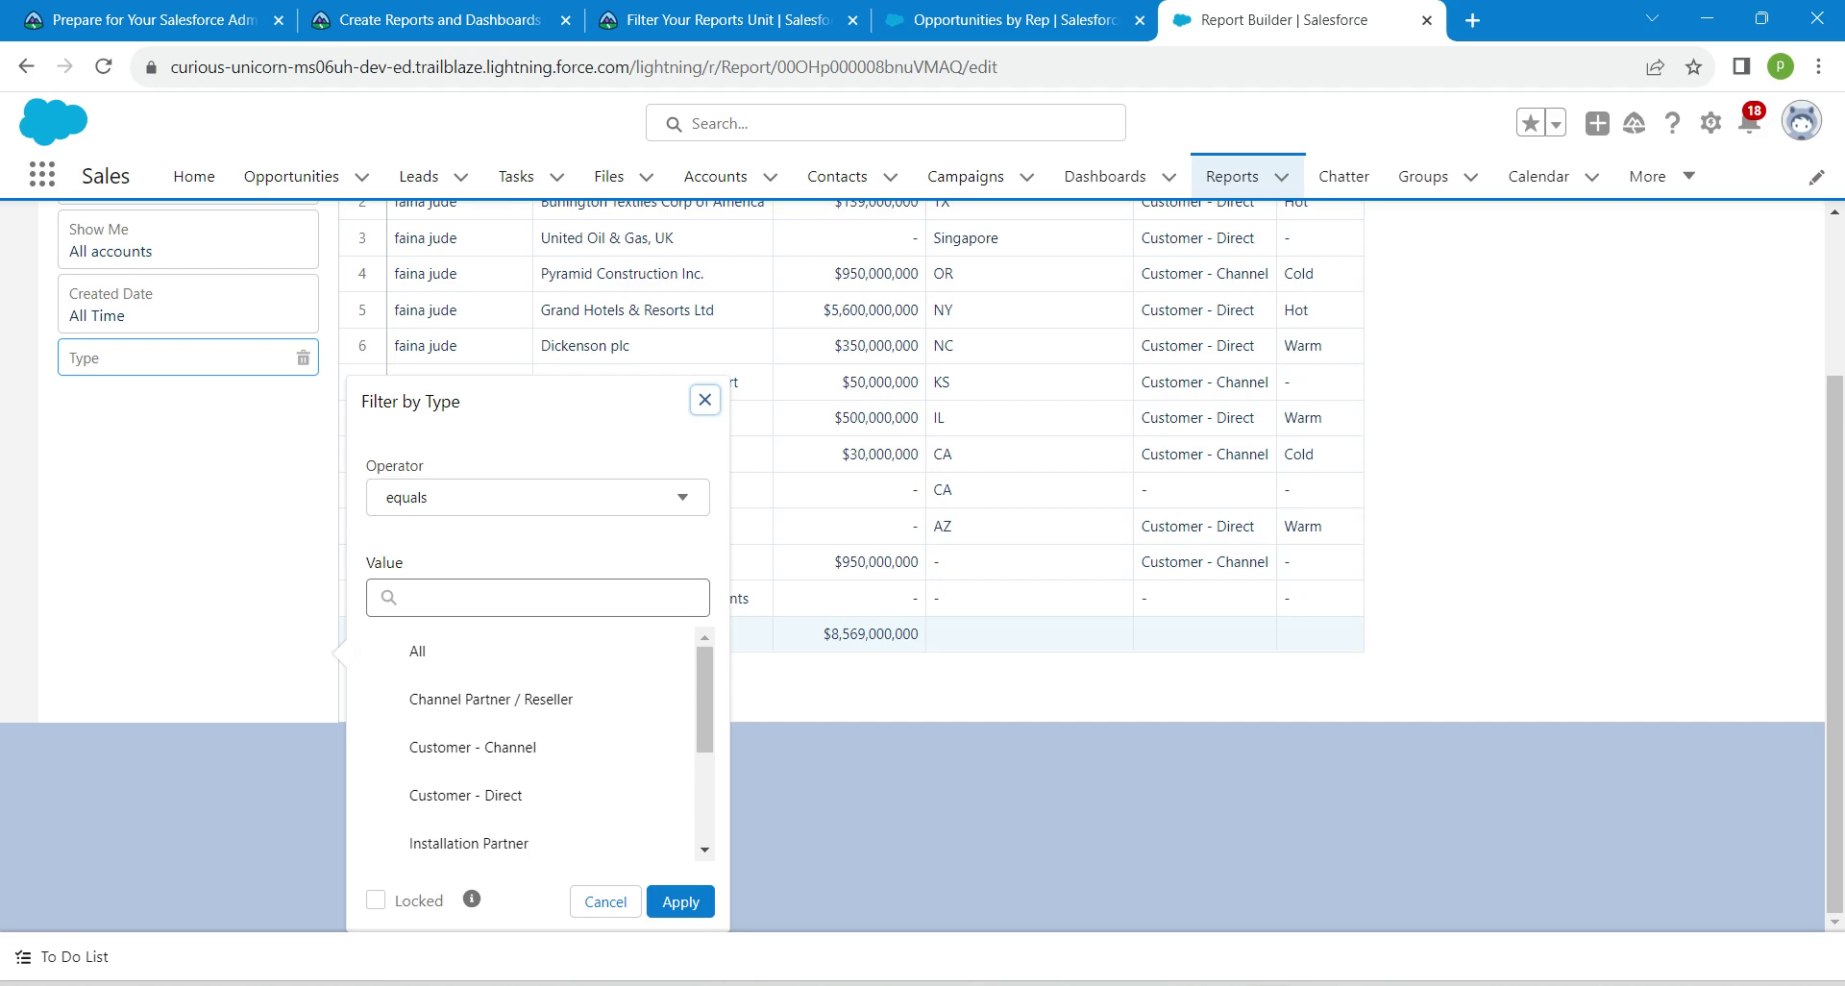
click(537, 497)
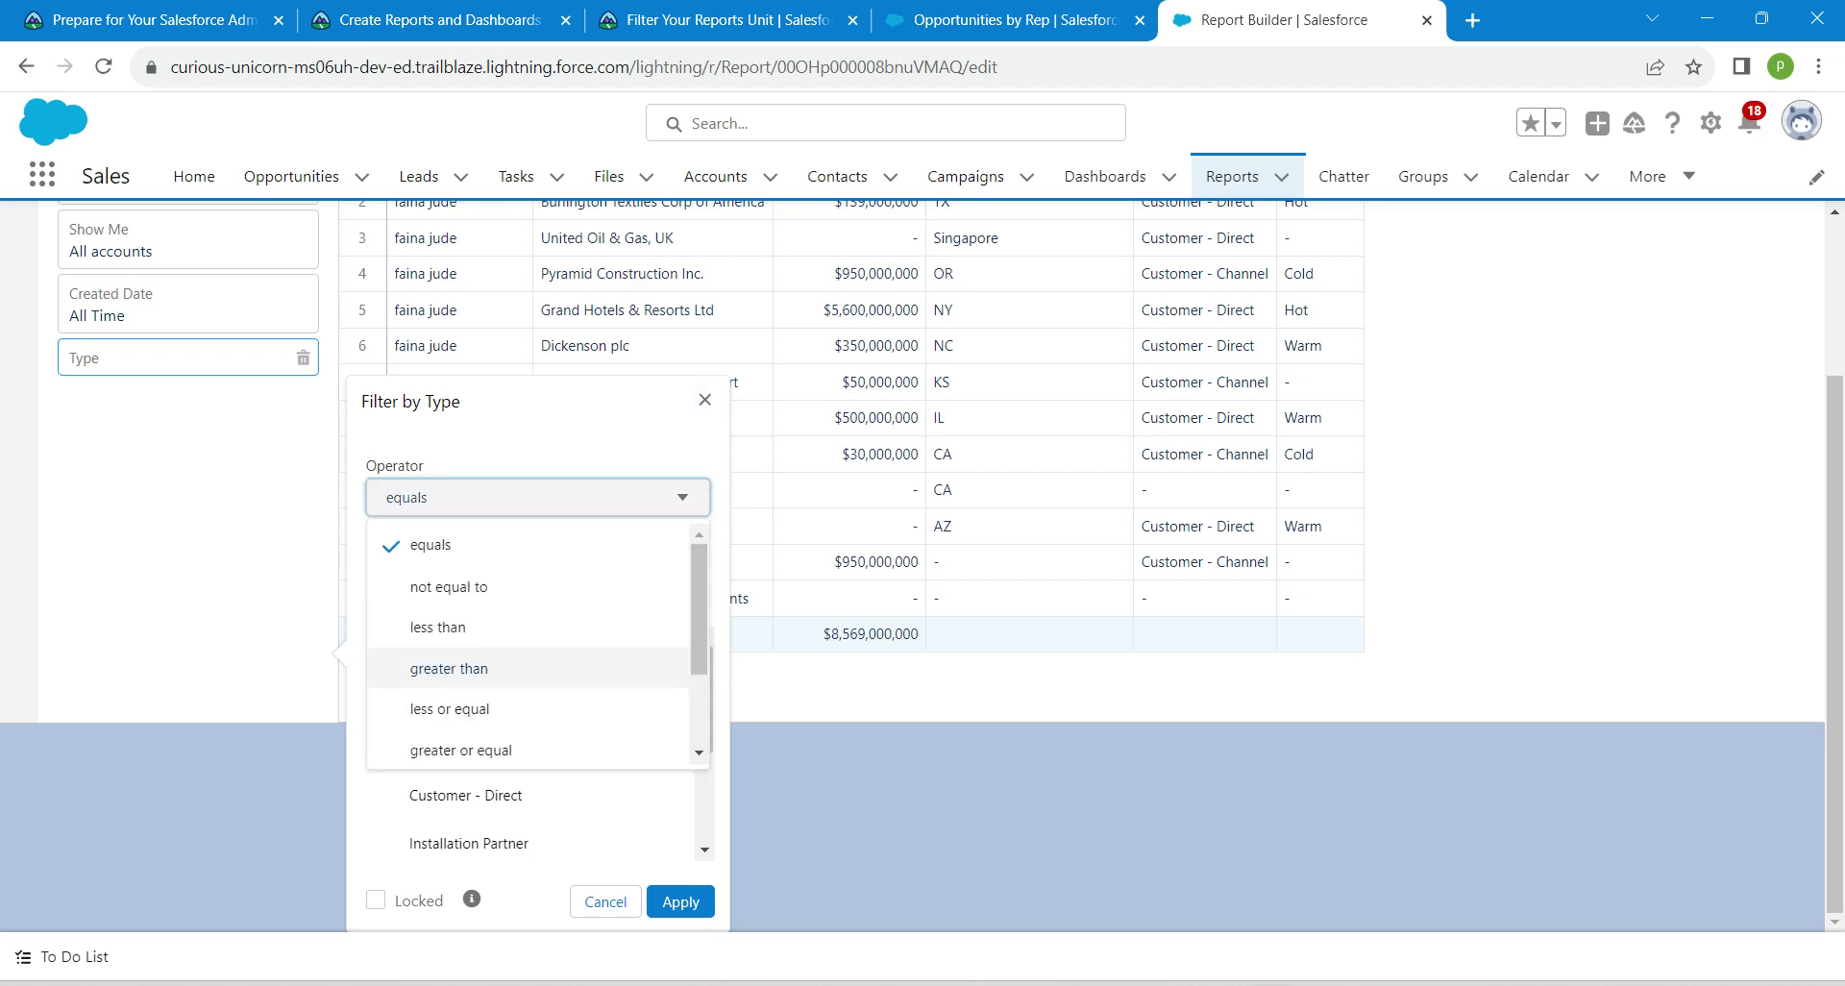
scroll(527, 642, down, 2)
click(437, 663)
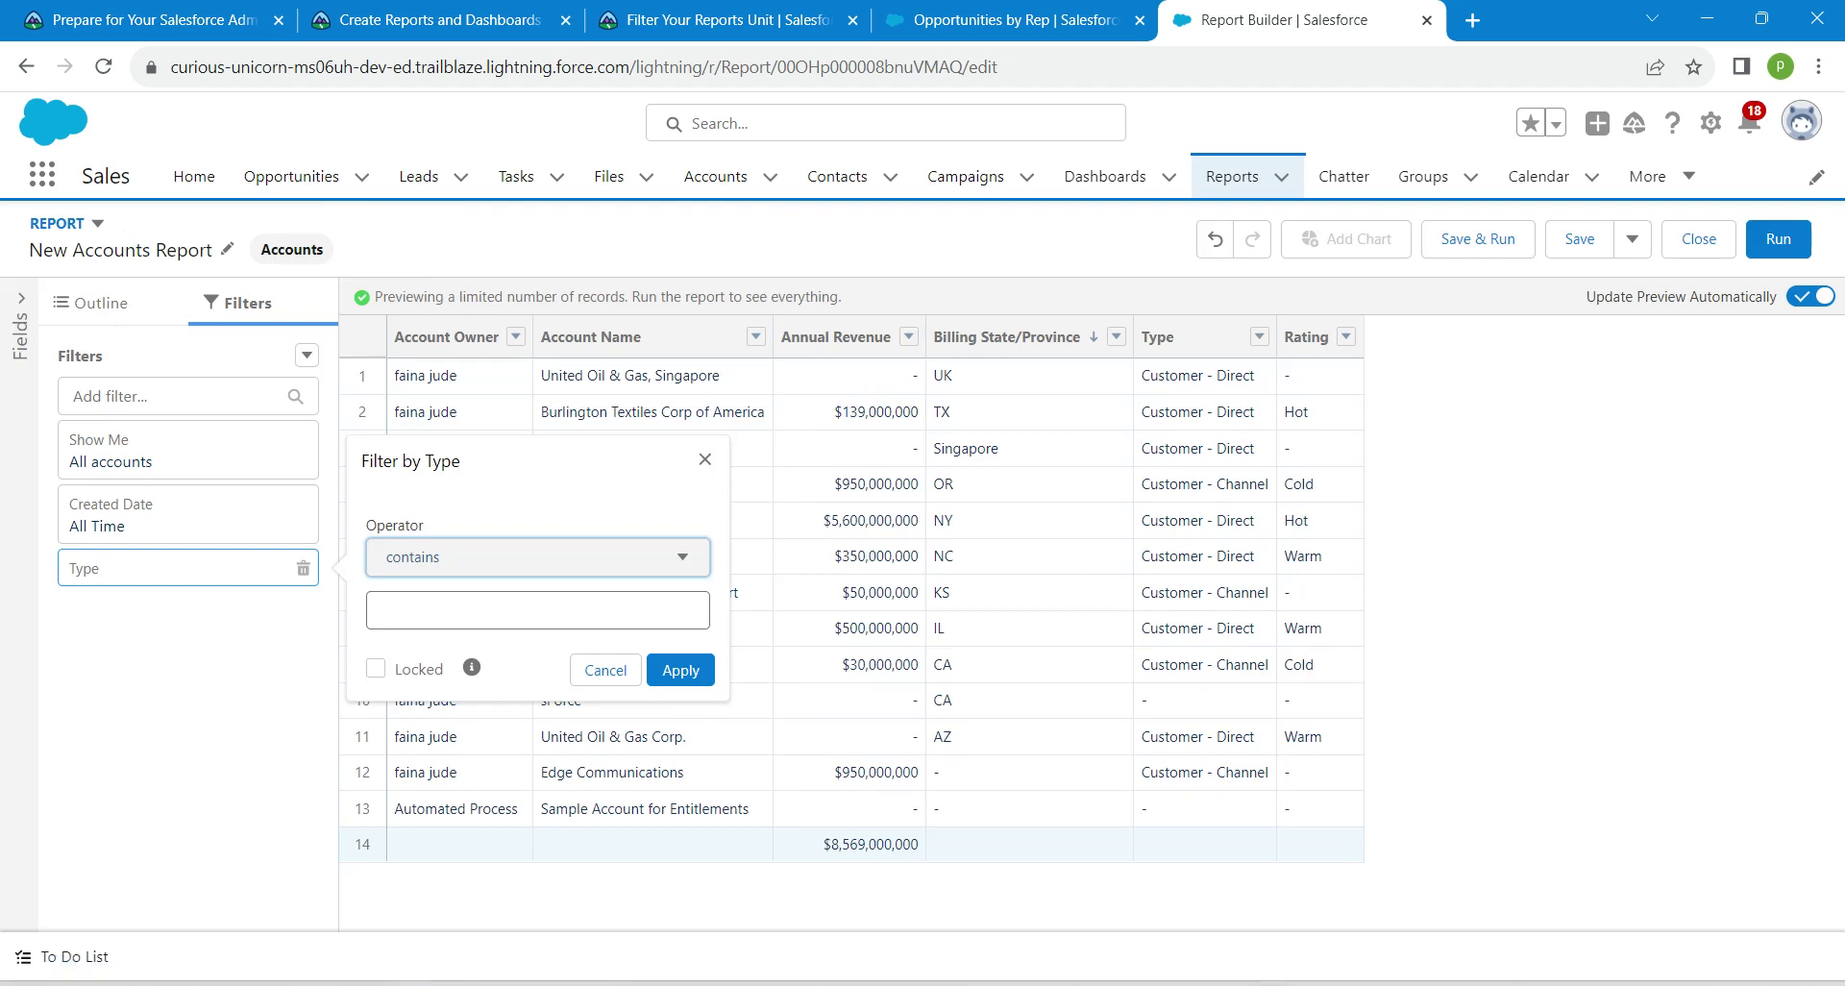
- Copy the value customer from the Trailhead instructions into the Type filter and apply it
click(538, 609)
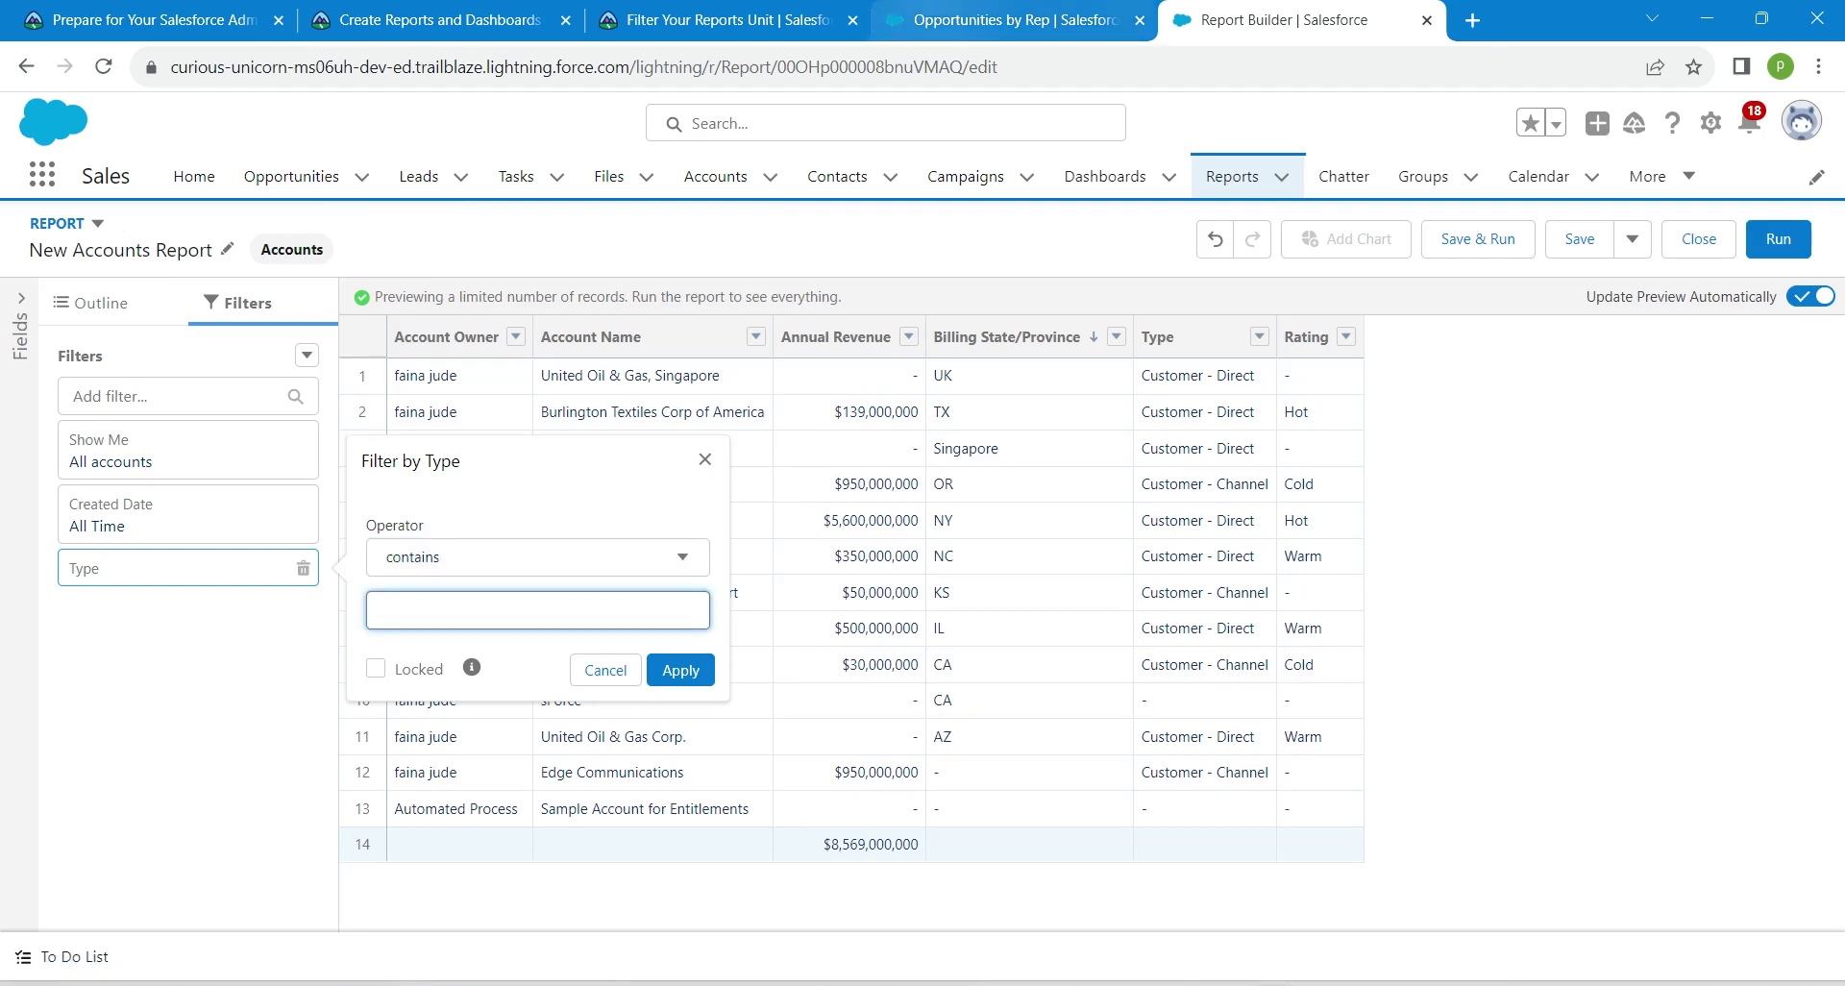
click(726, 19)
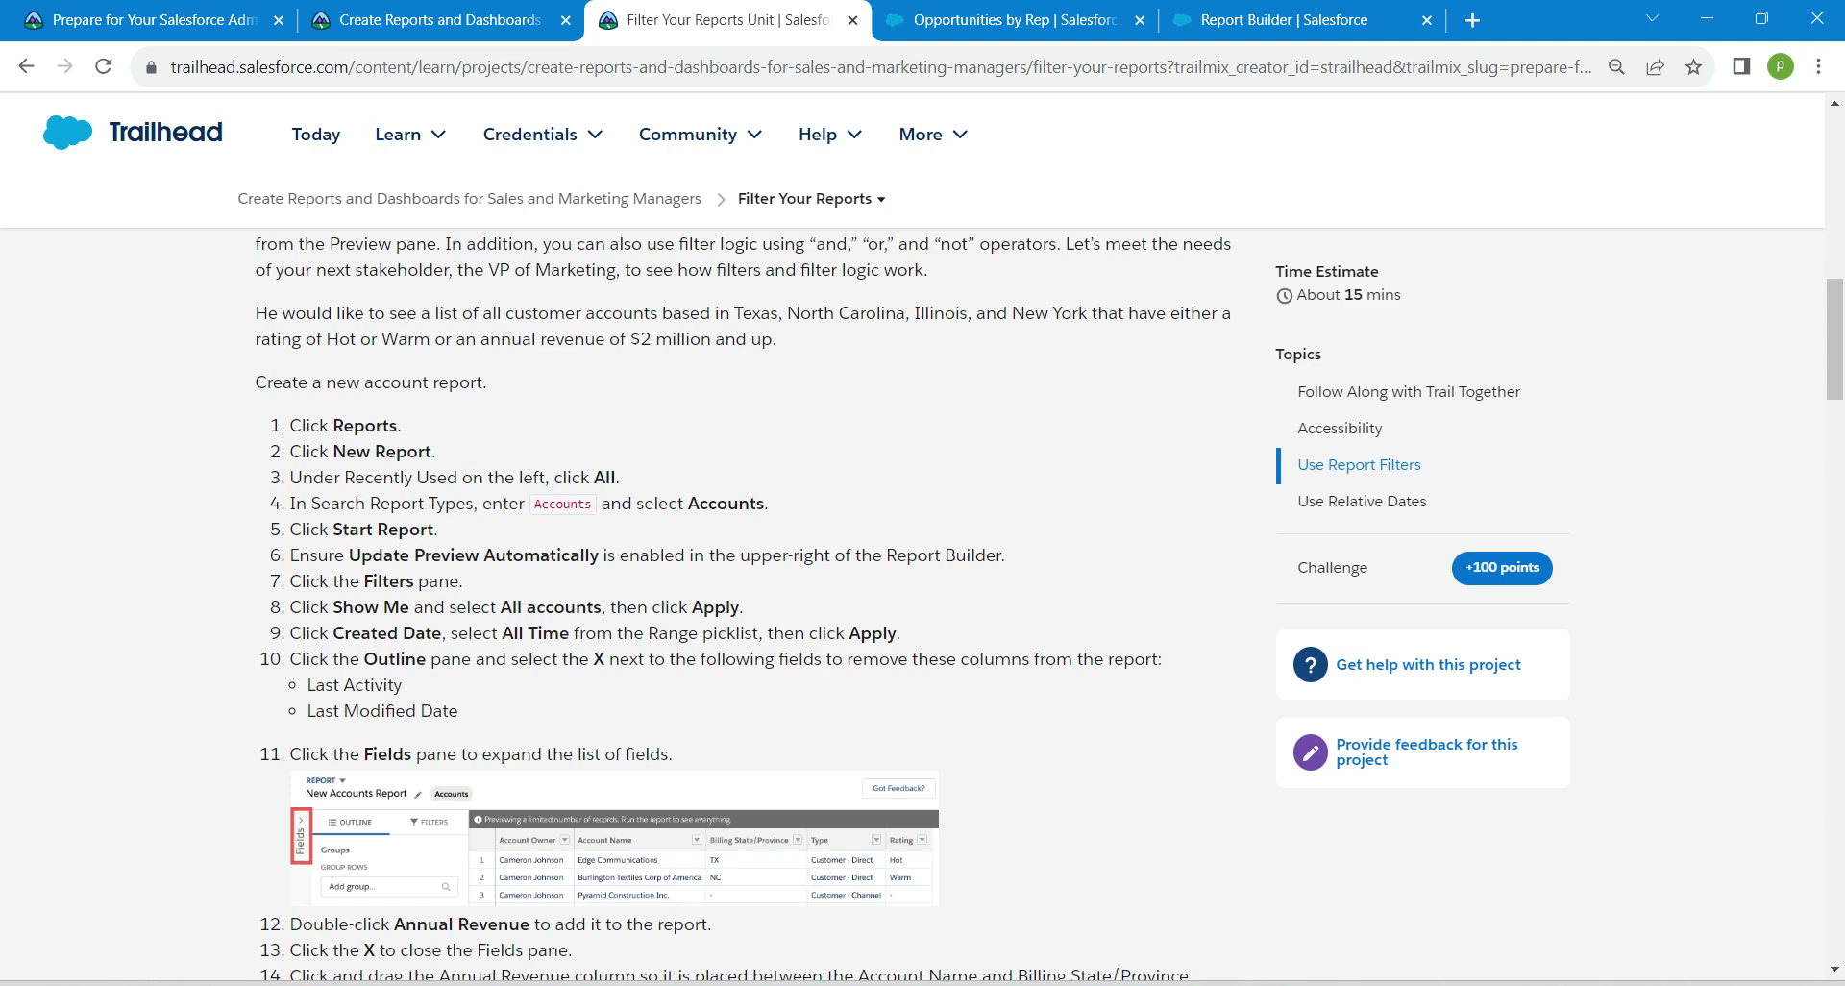
scroll(1050, 603, down, 7)
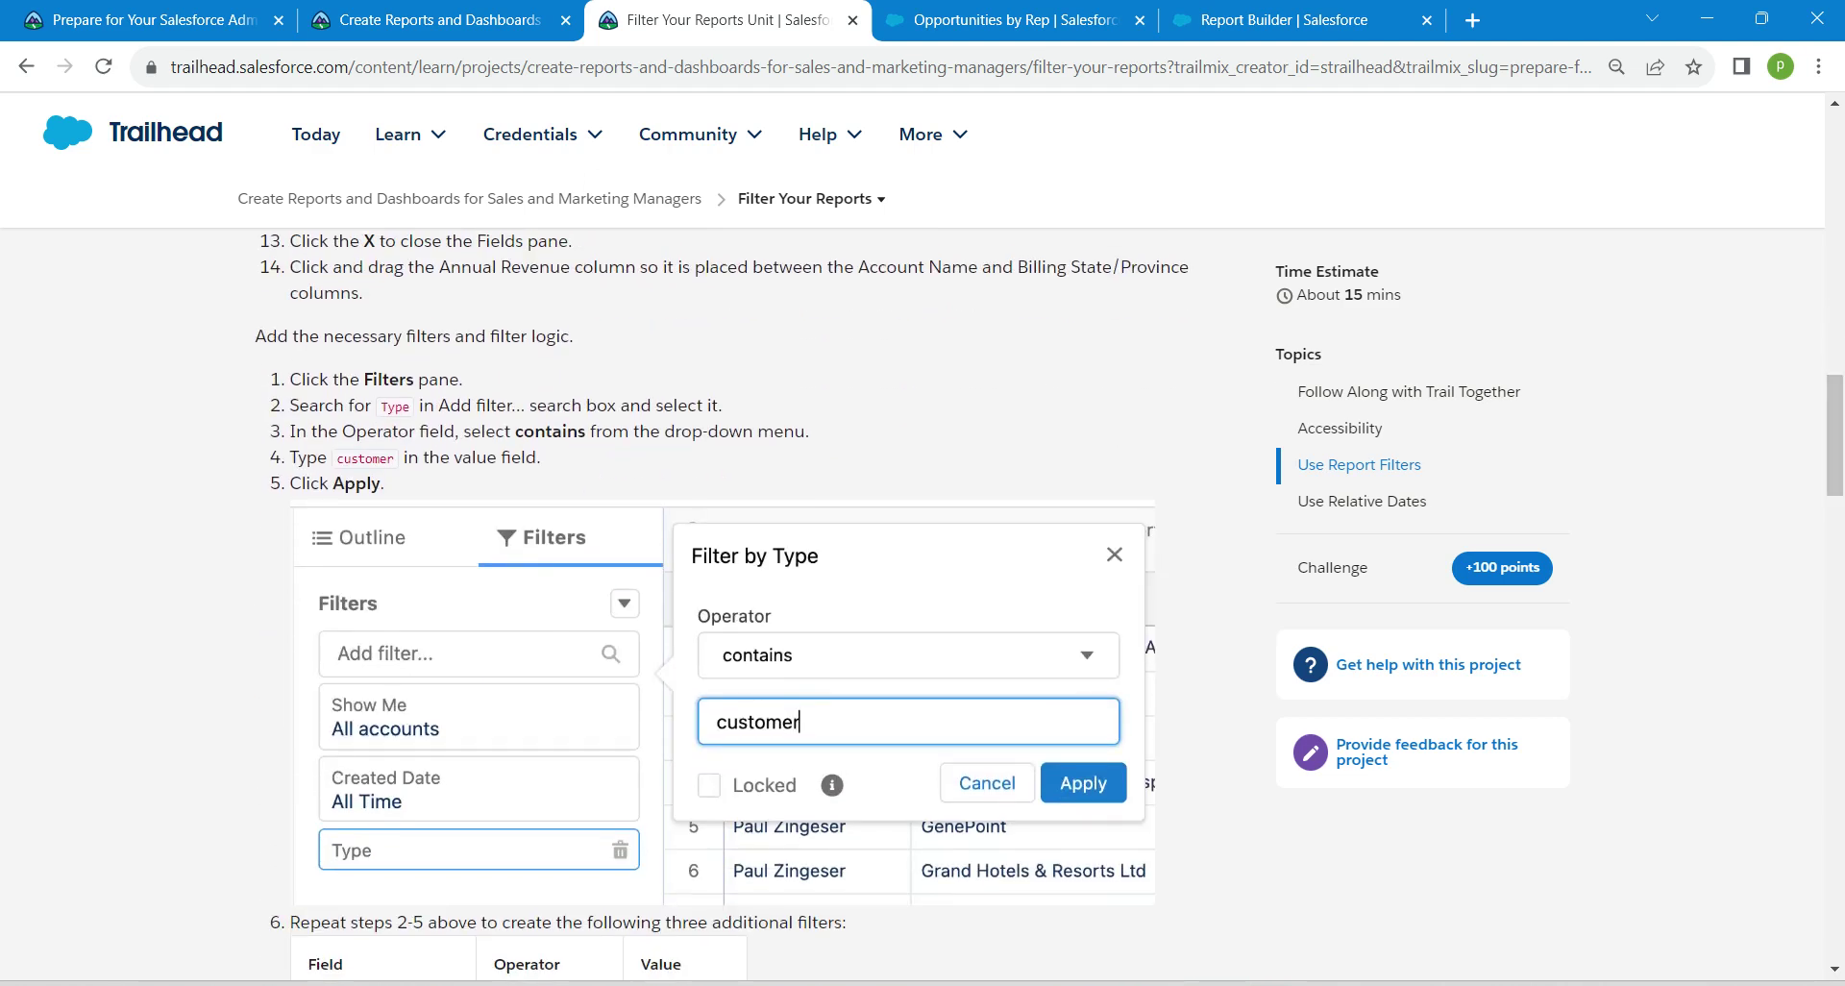
drag(338, 458, 394, 459)
key(ctrl+c)
click(1250, 19)
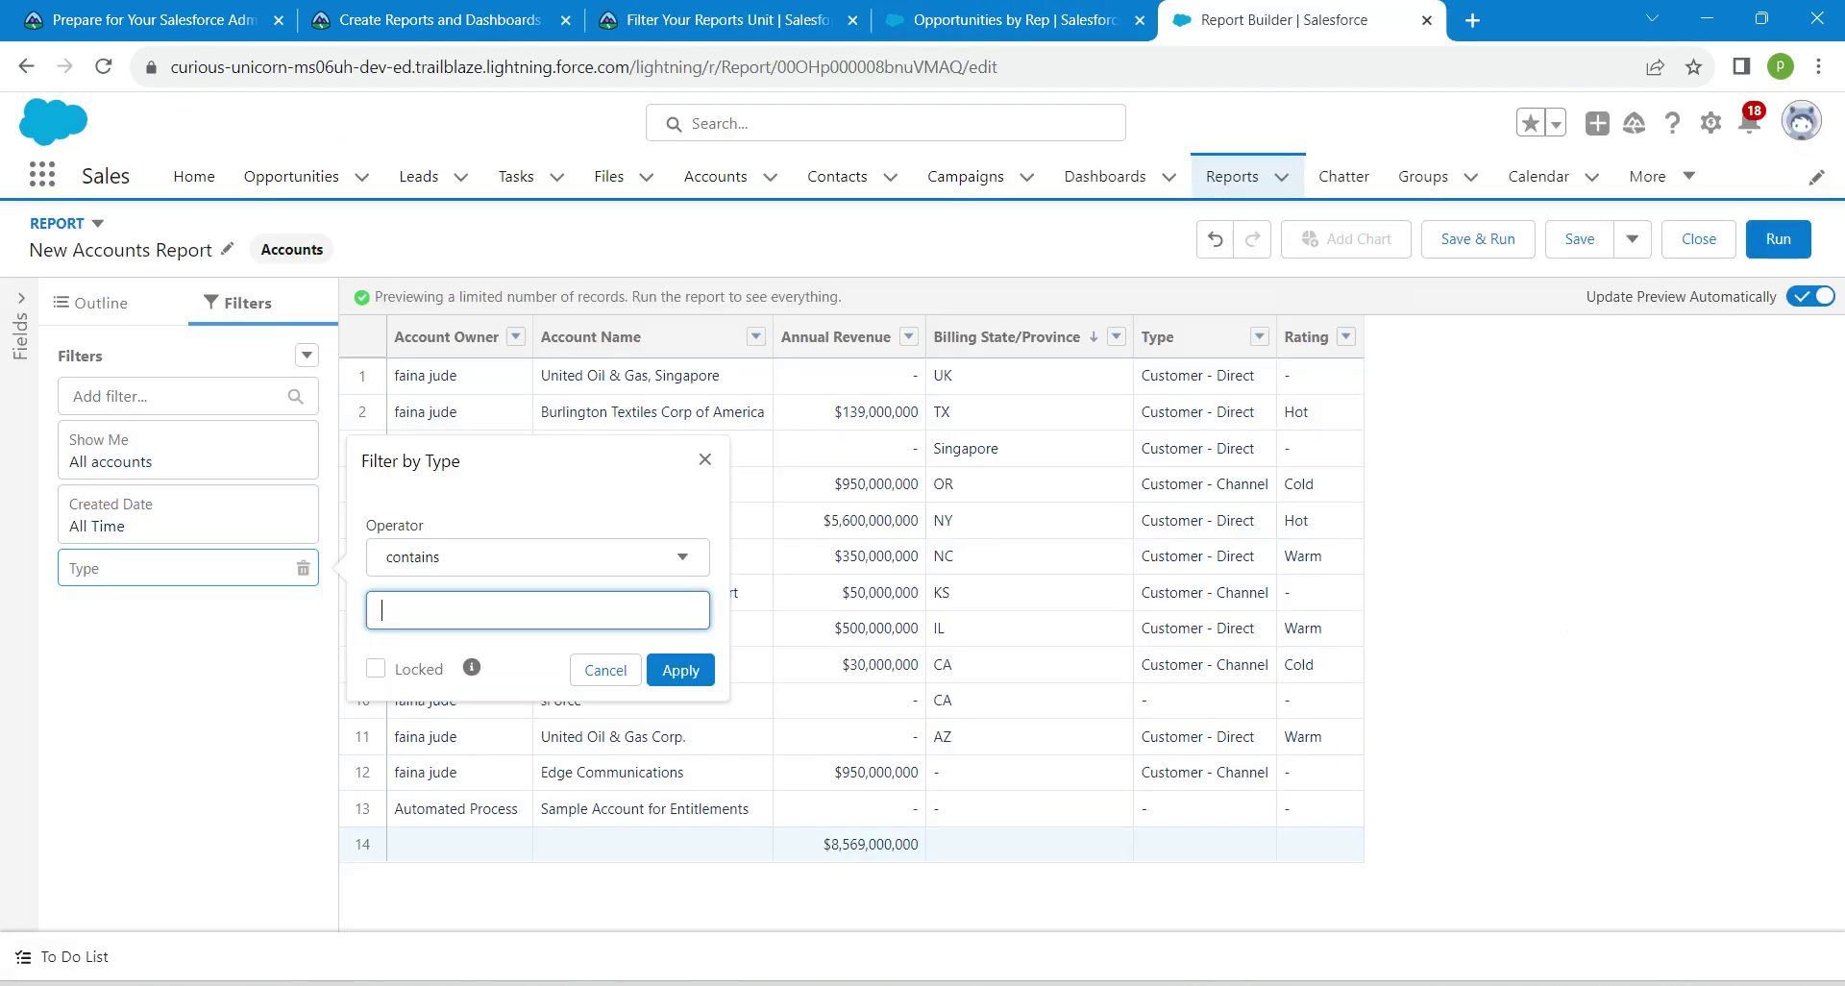
key(ctrl+v)
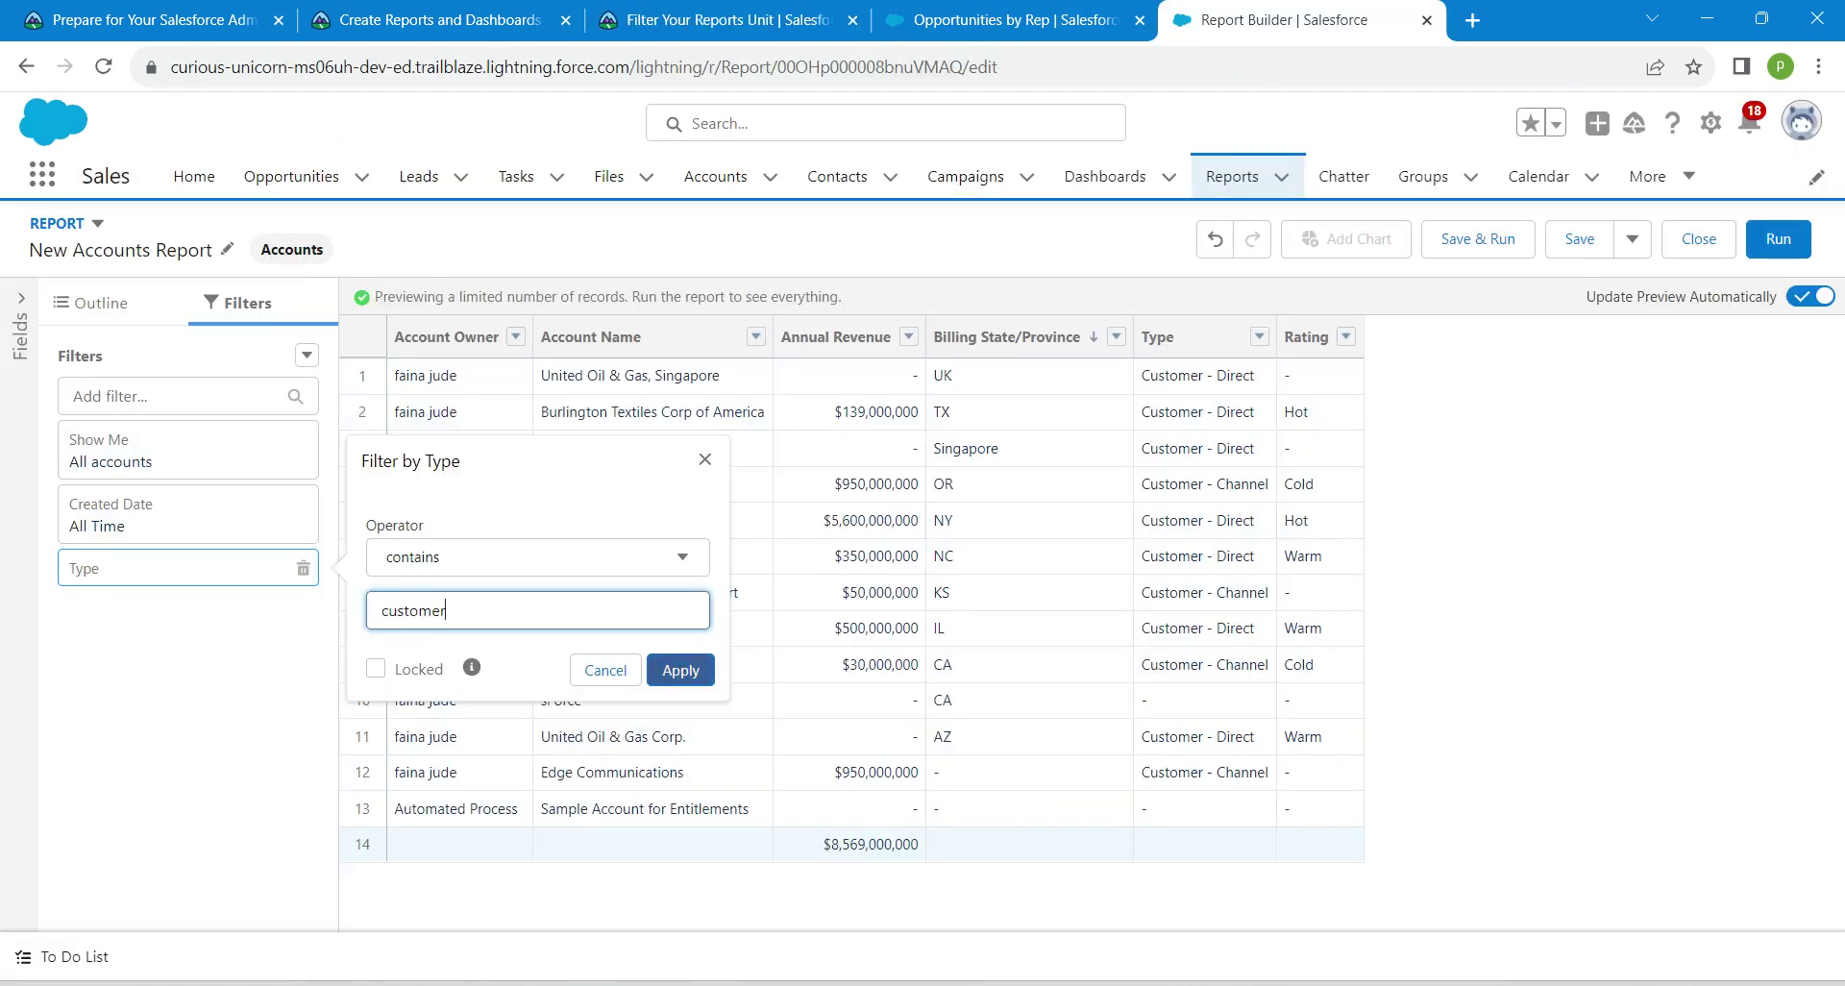
click(680, 670)
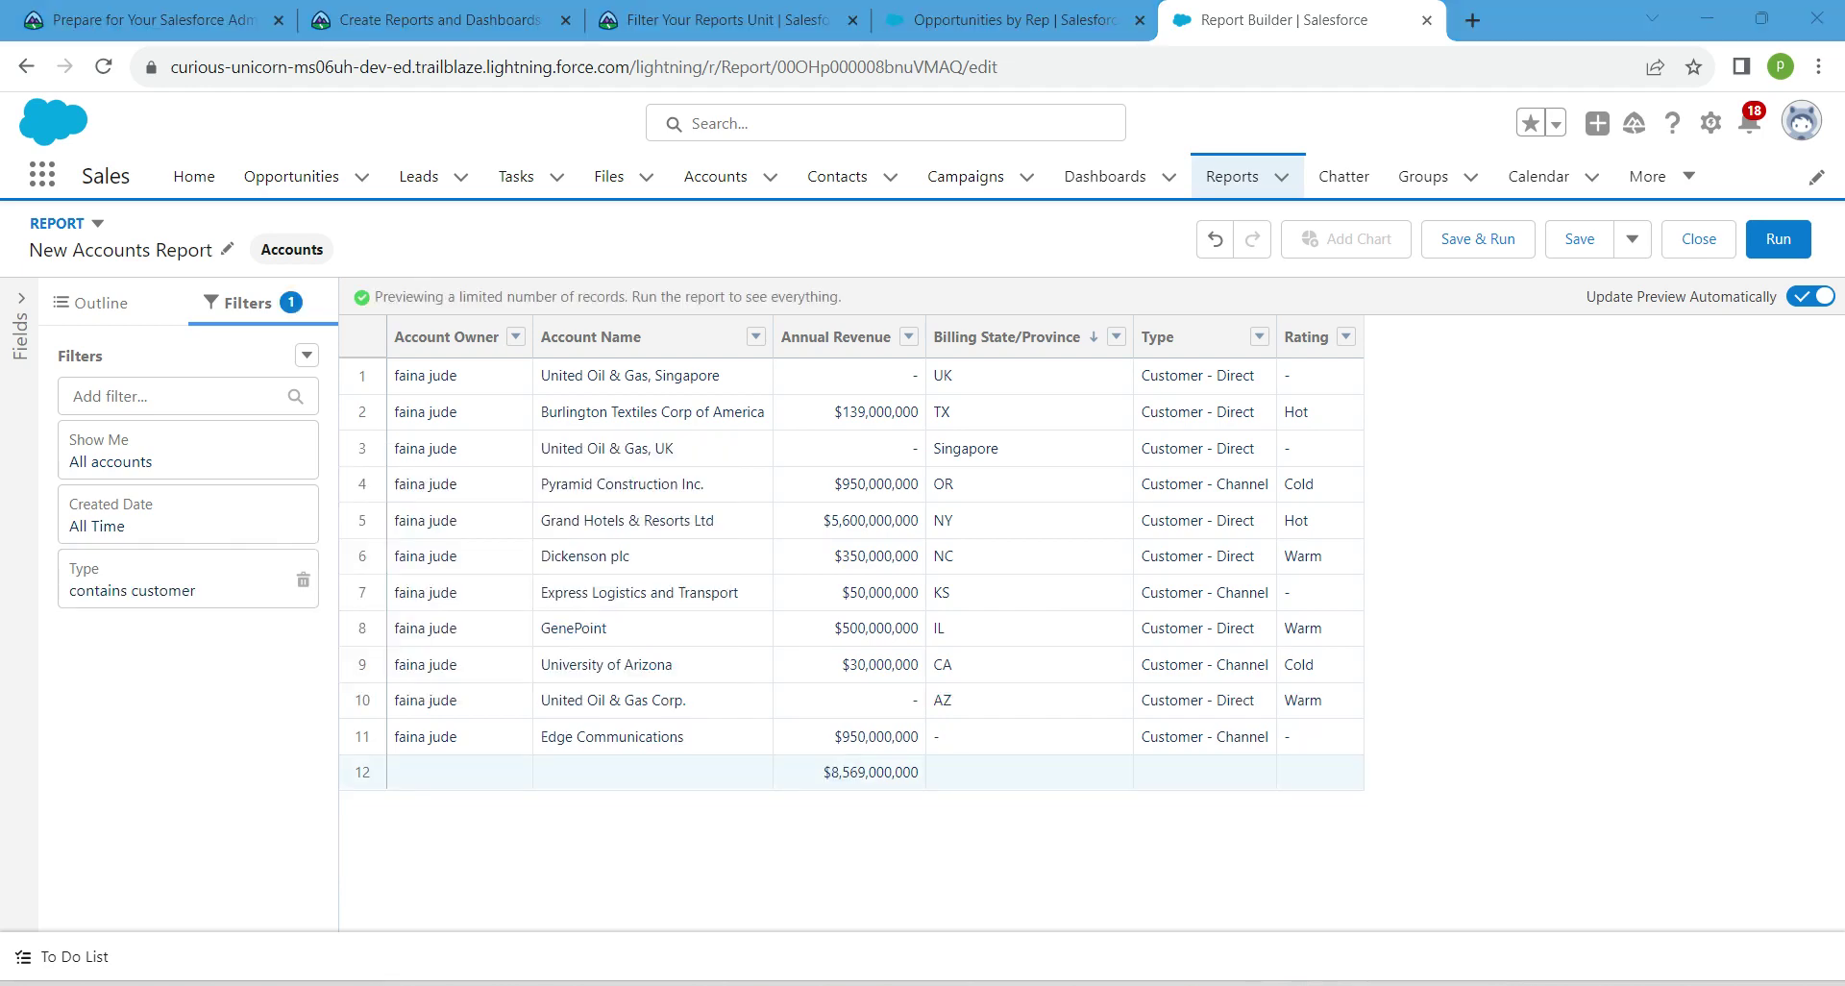
- Add a Billing State/Province filter equal to TX,NC,IL,NY, copying the values from the Trailhead instructions, and apply it
click(173, 396)
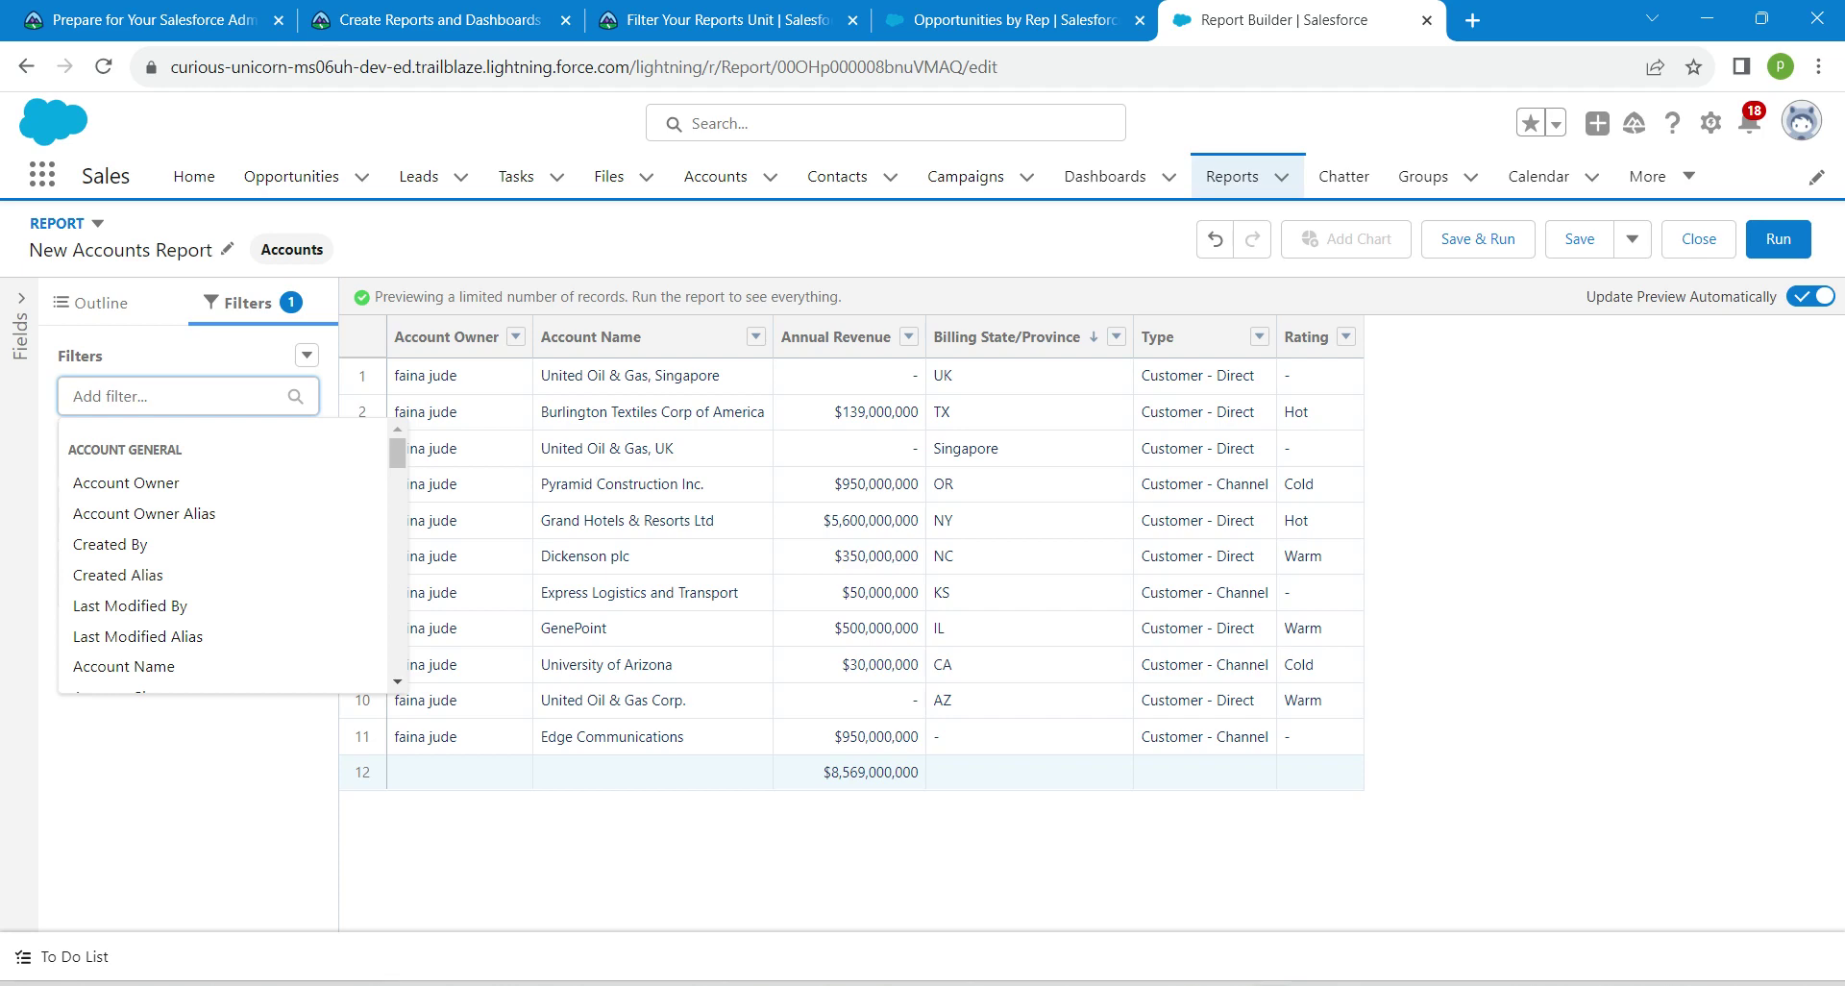
text(bill)
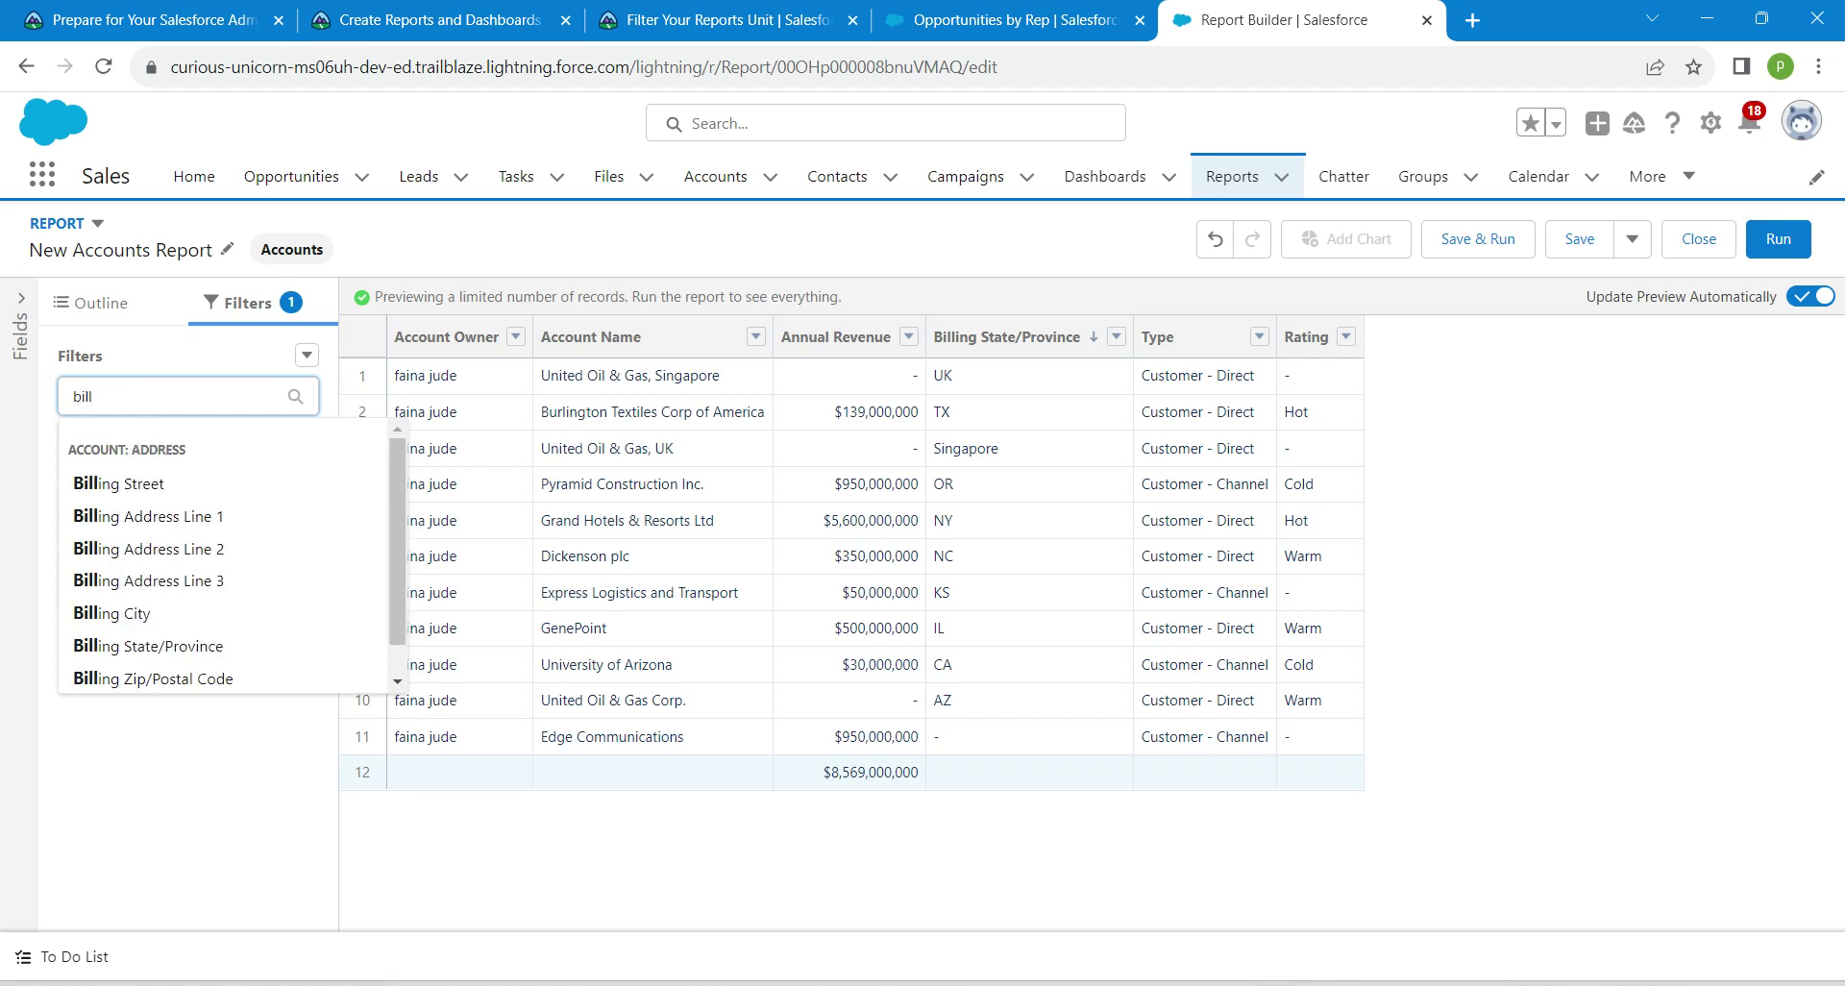
click(148, 646)
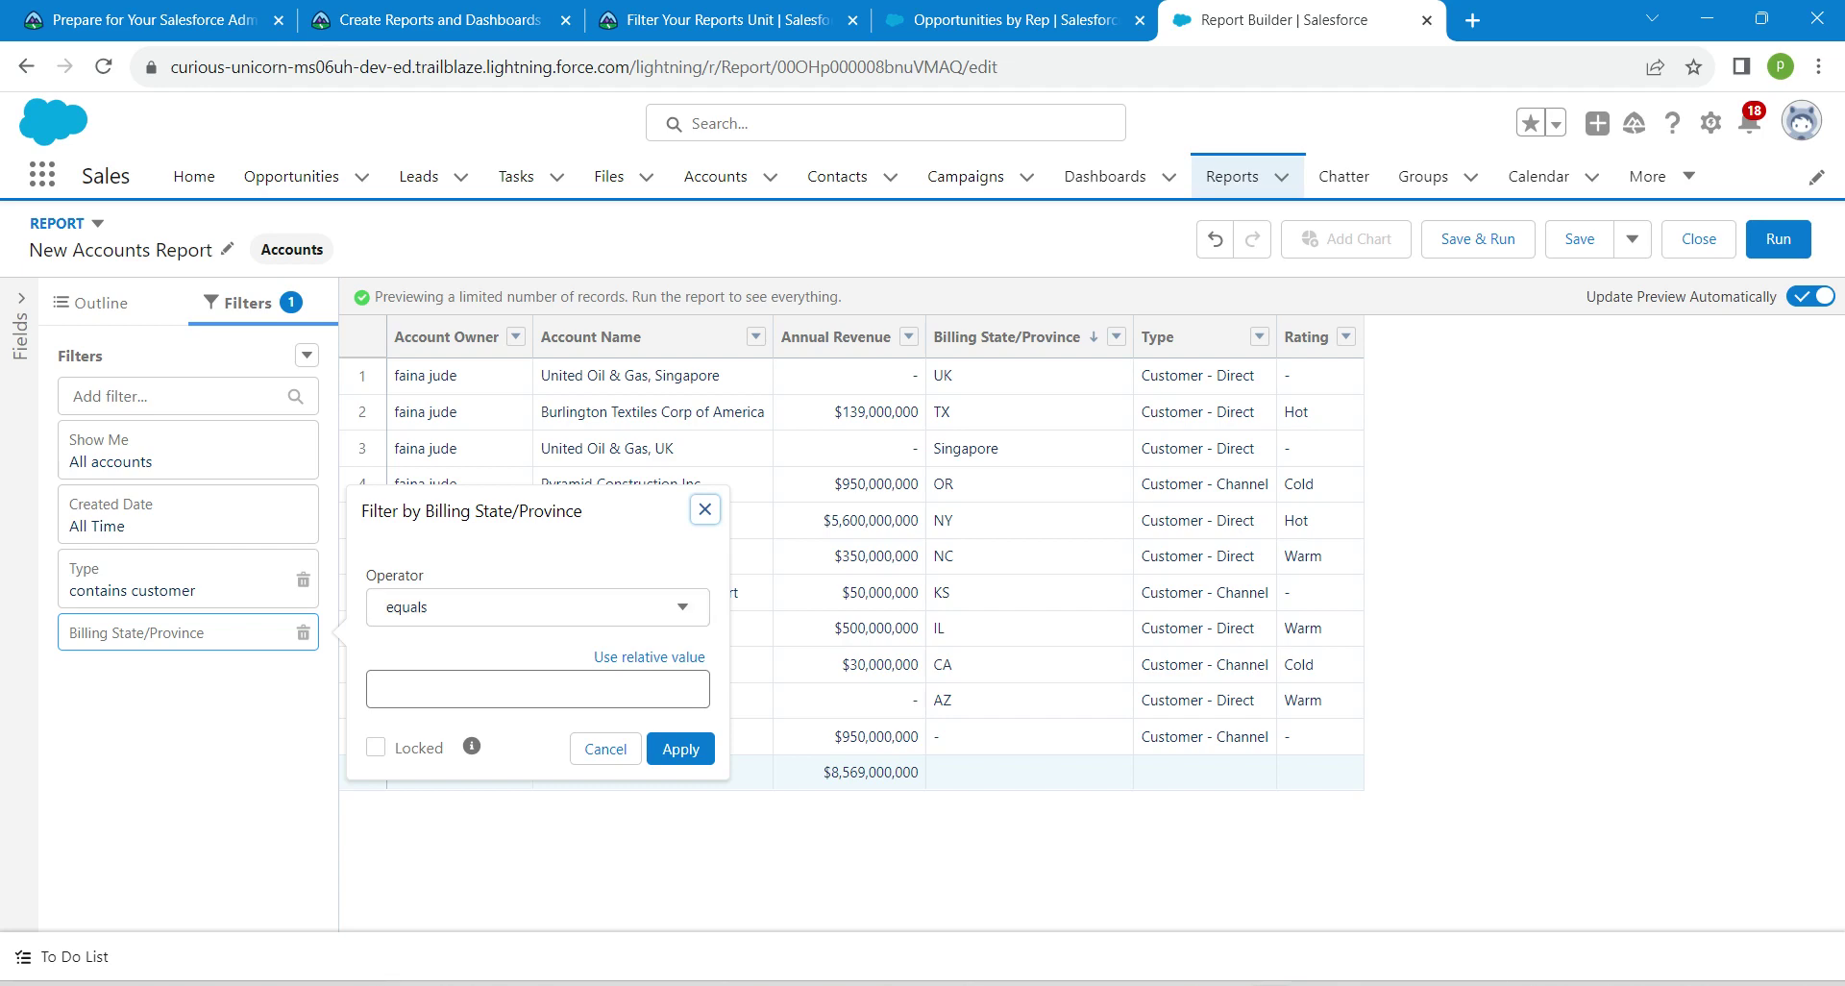
click(728, 19)
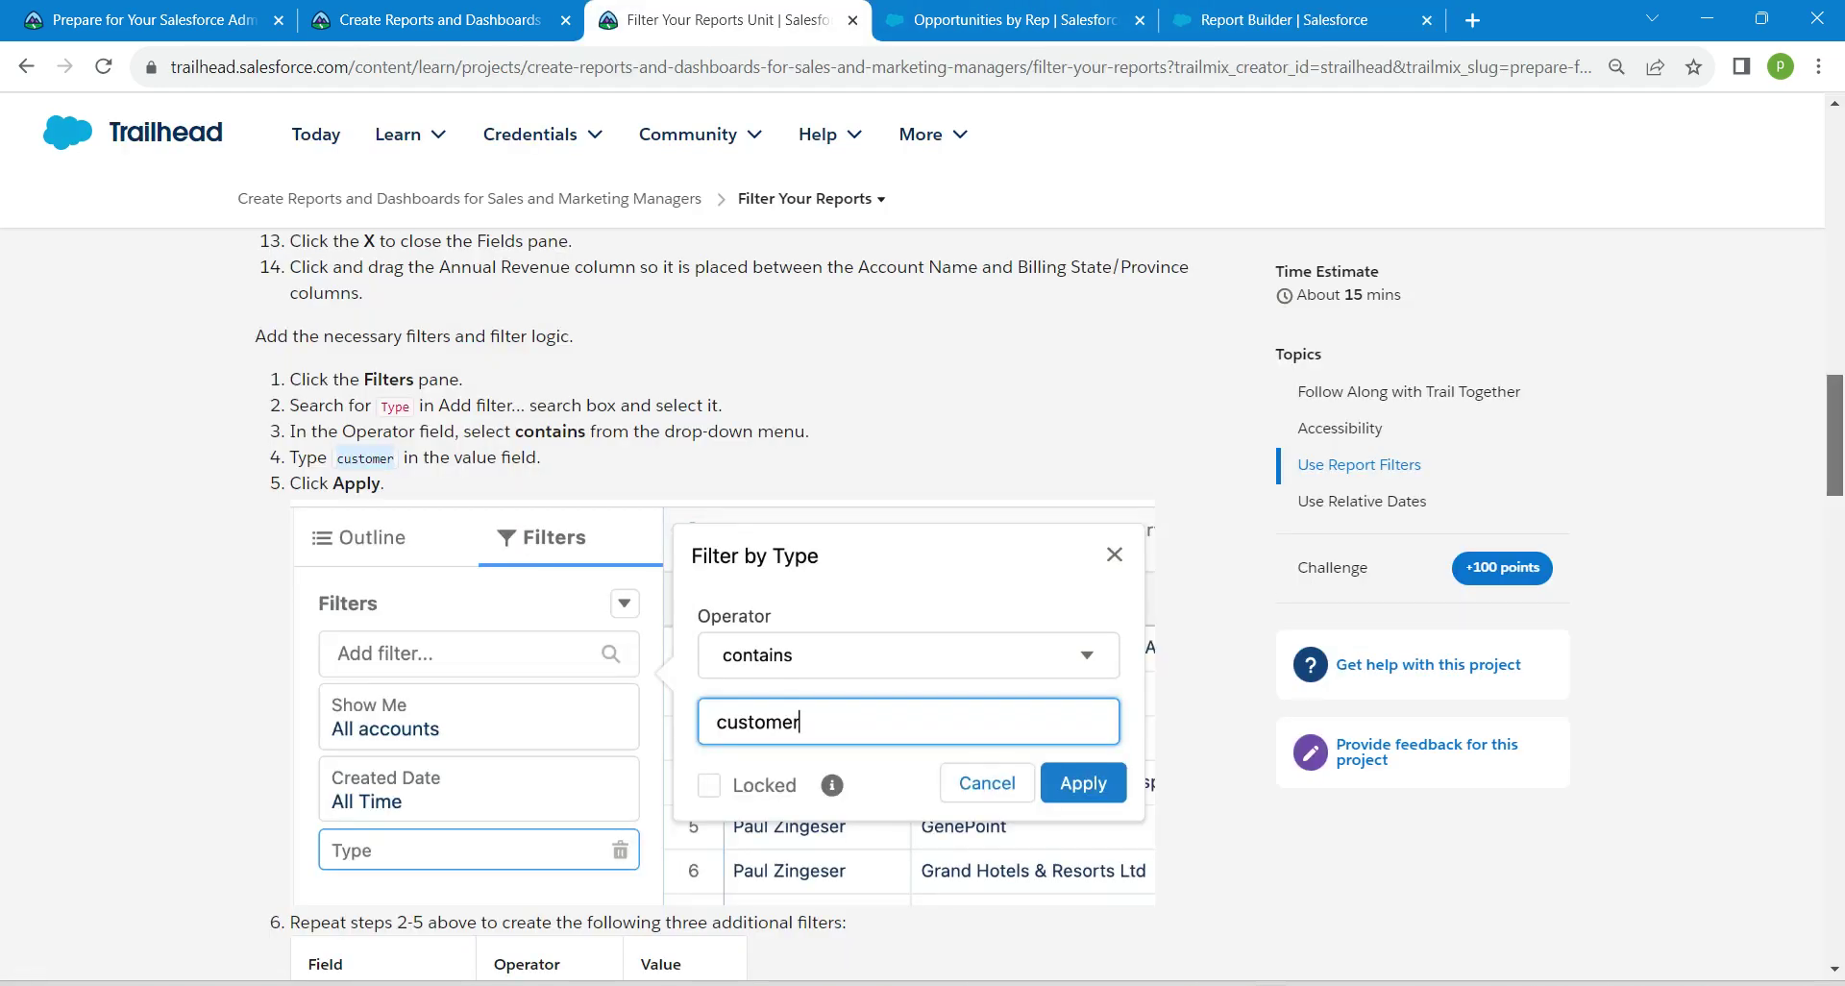
drag(1835, 435, 1836, 526)
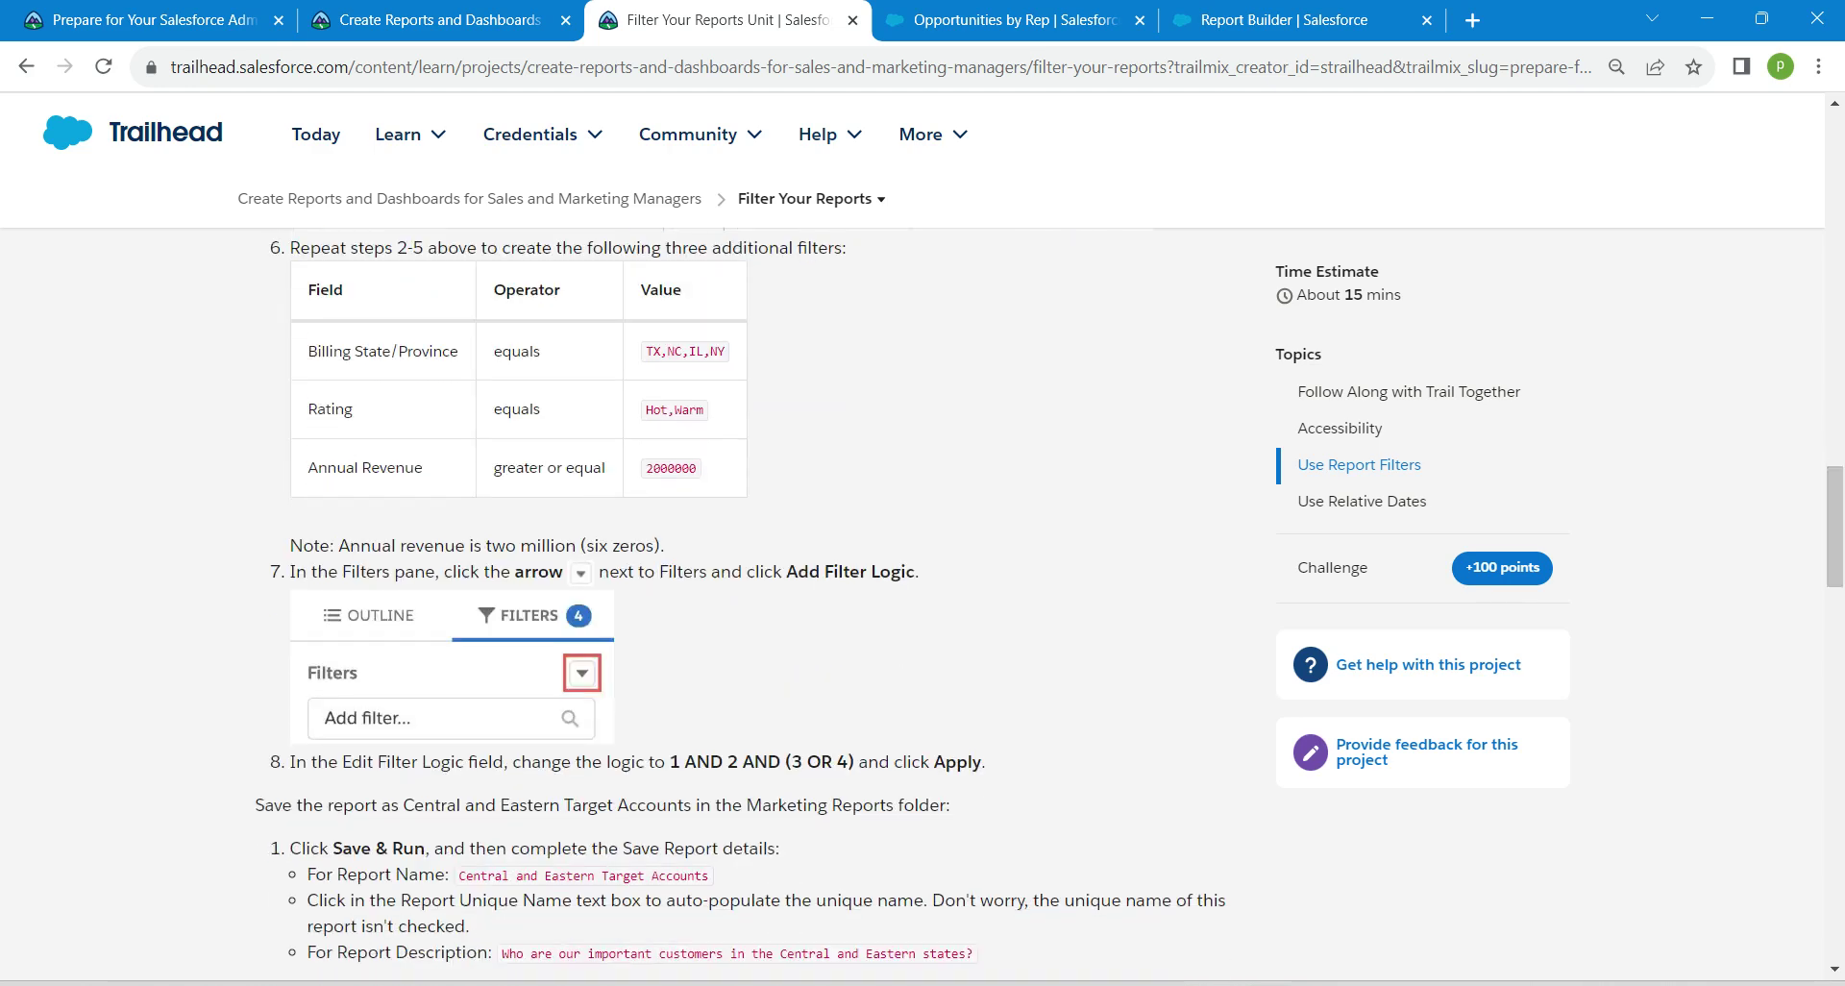
click(685, 350)
key(ctrl+c)
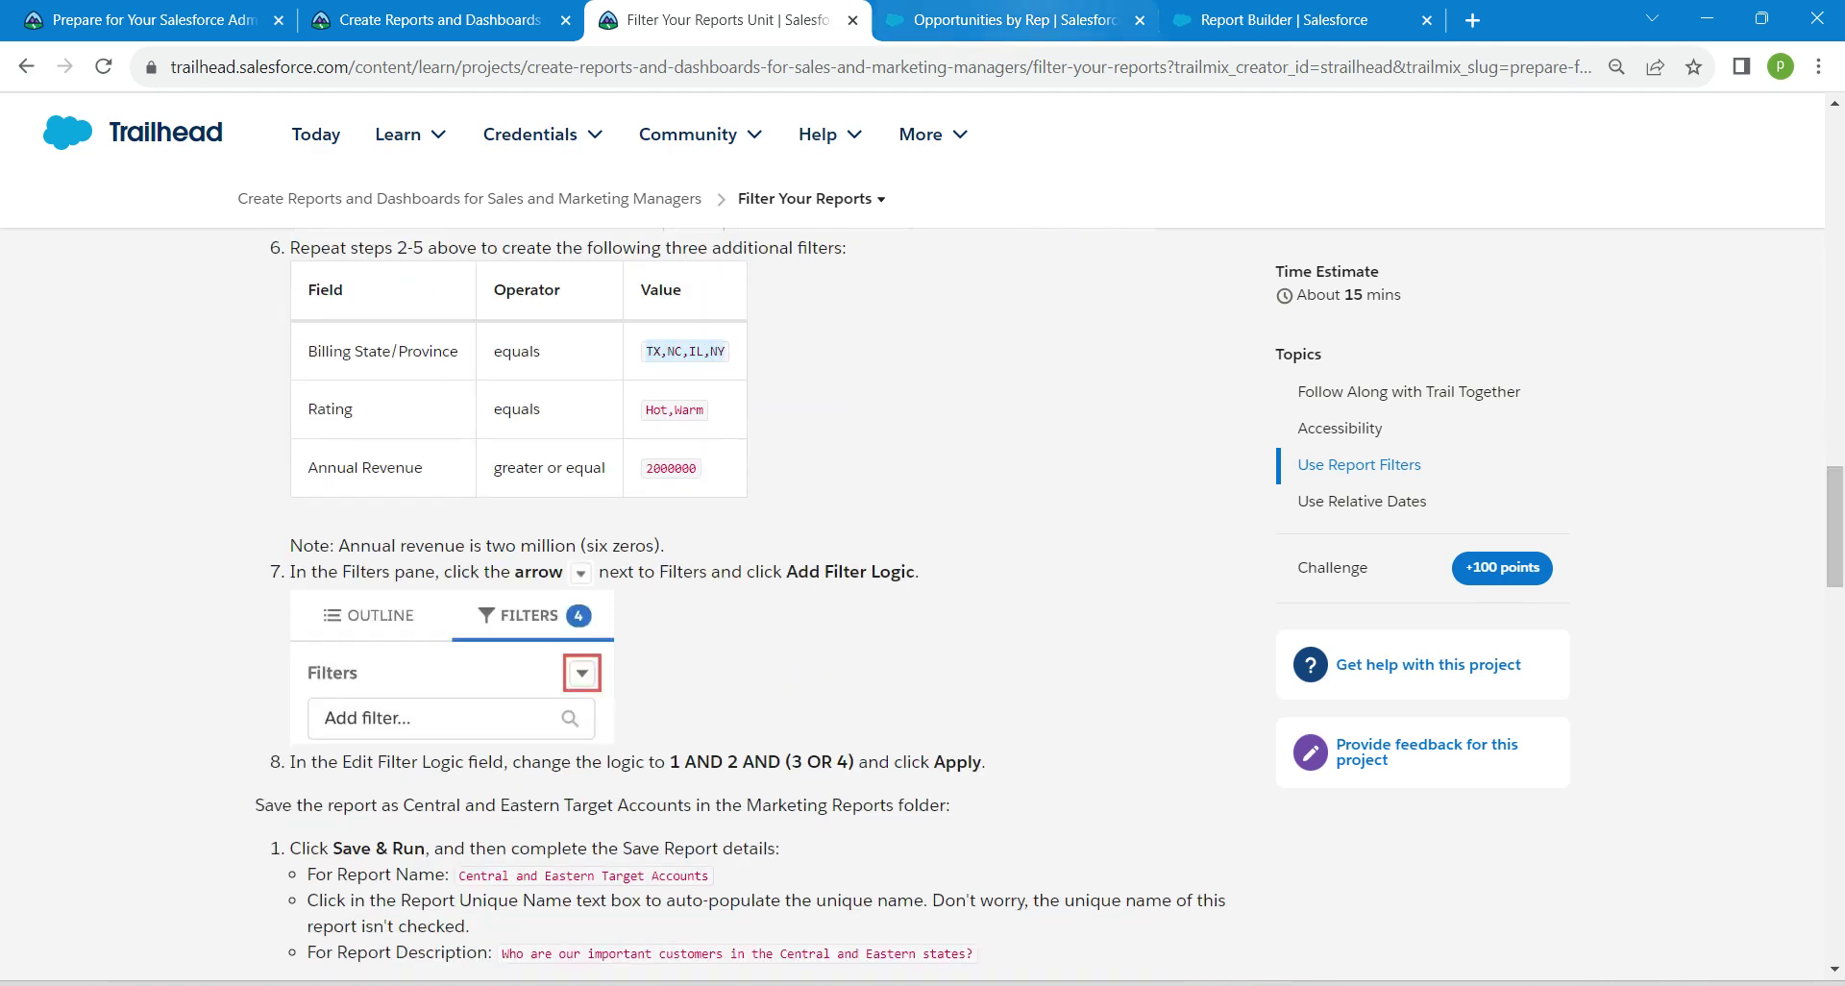
drag(1242, 20, 977, 20)
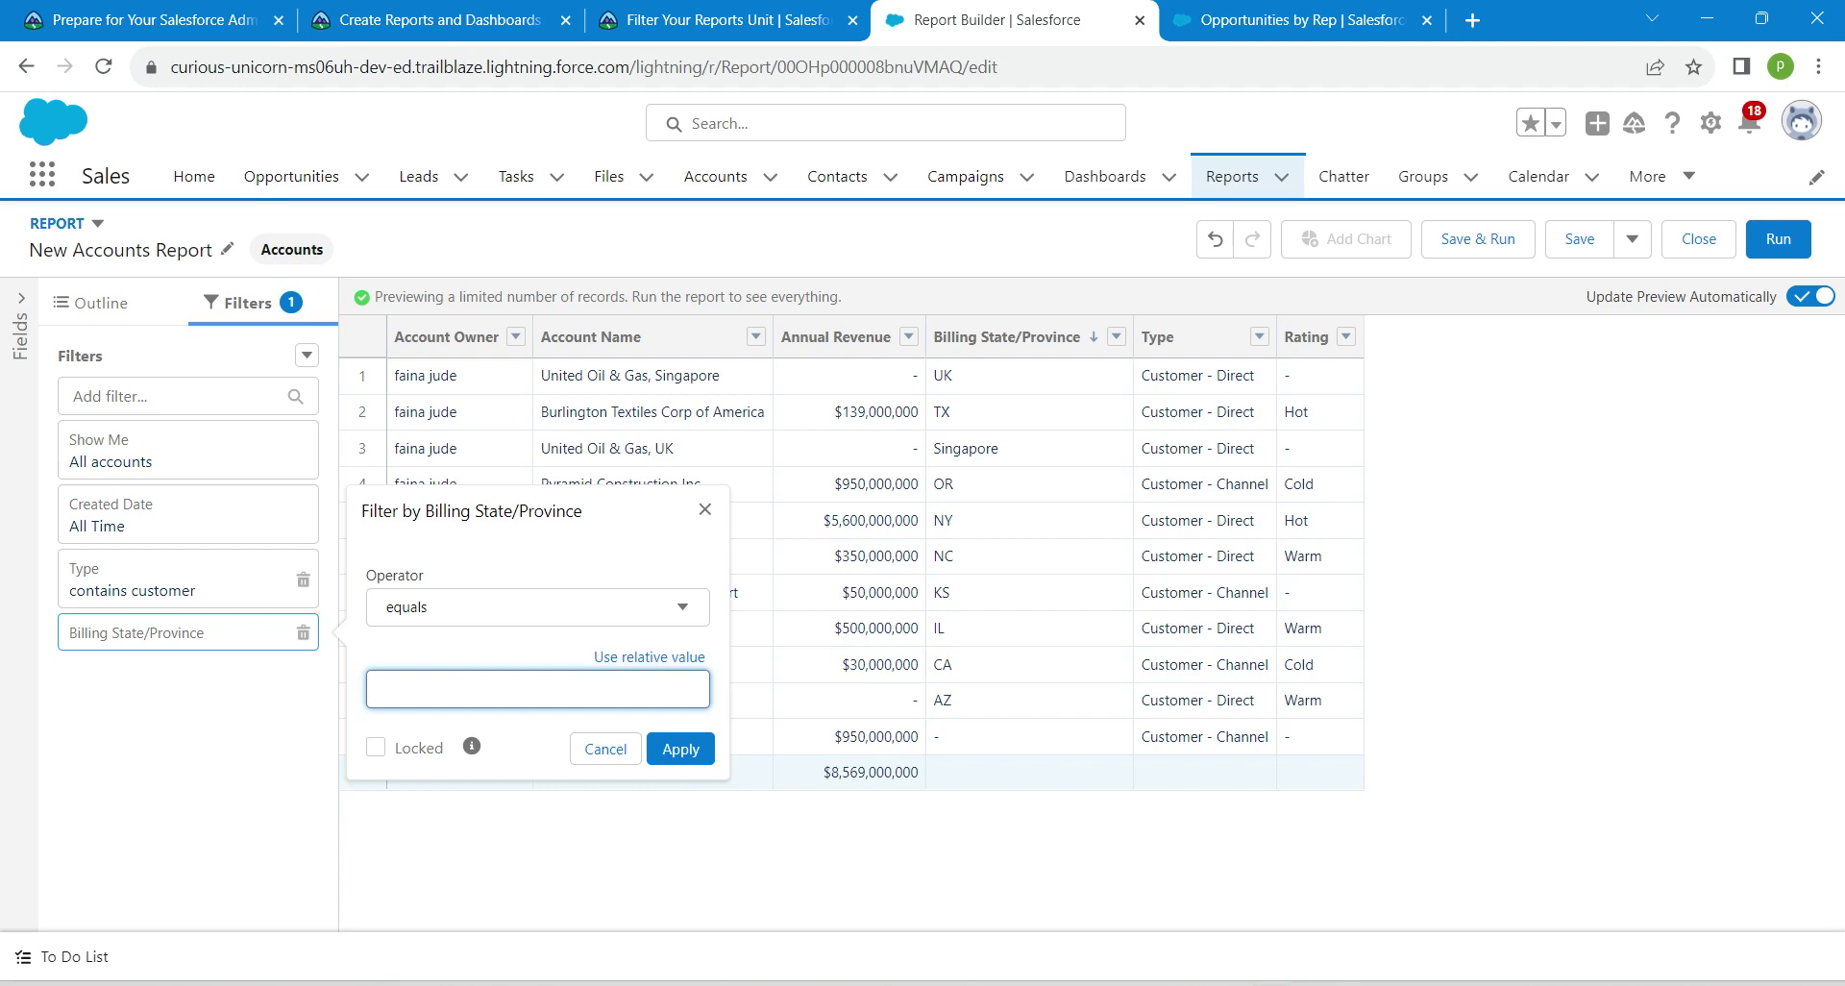
key(ctrl+v)
click(680, 749)
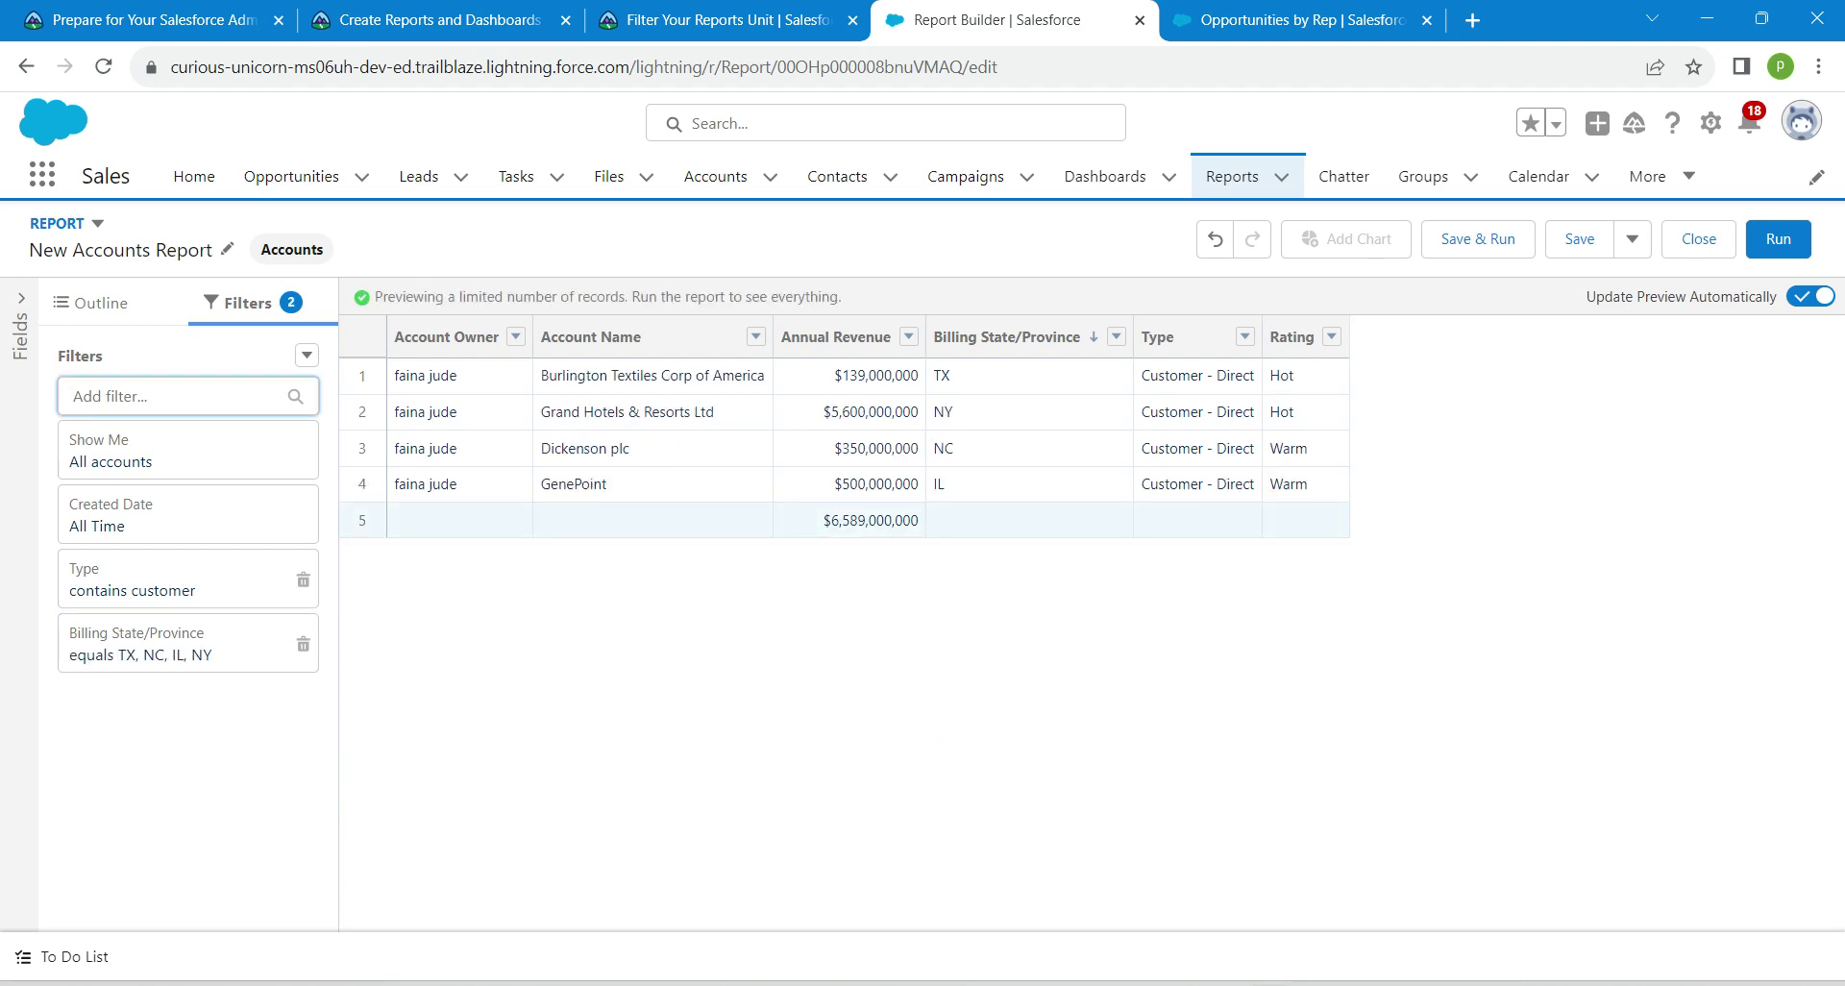
- Add a Rating filter that equals Hot and Warm, and apply it
text(rat)
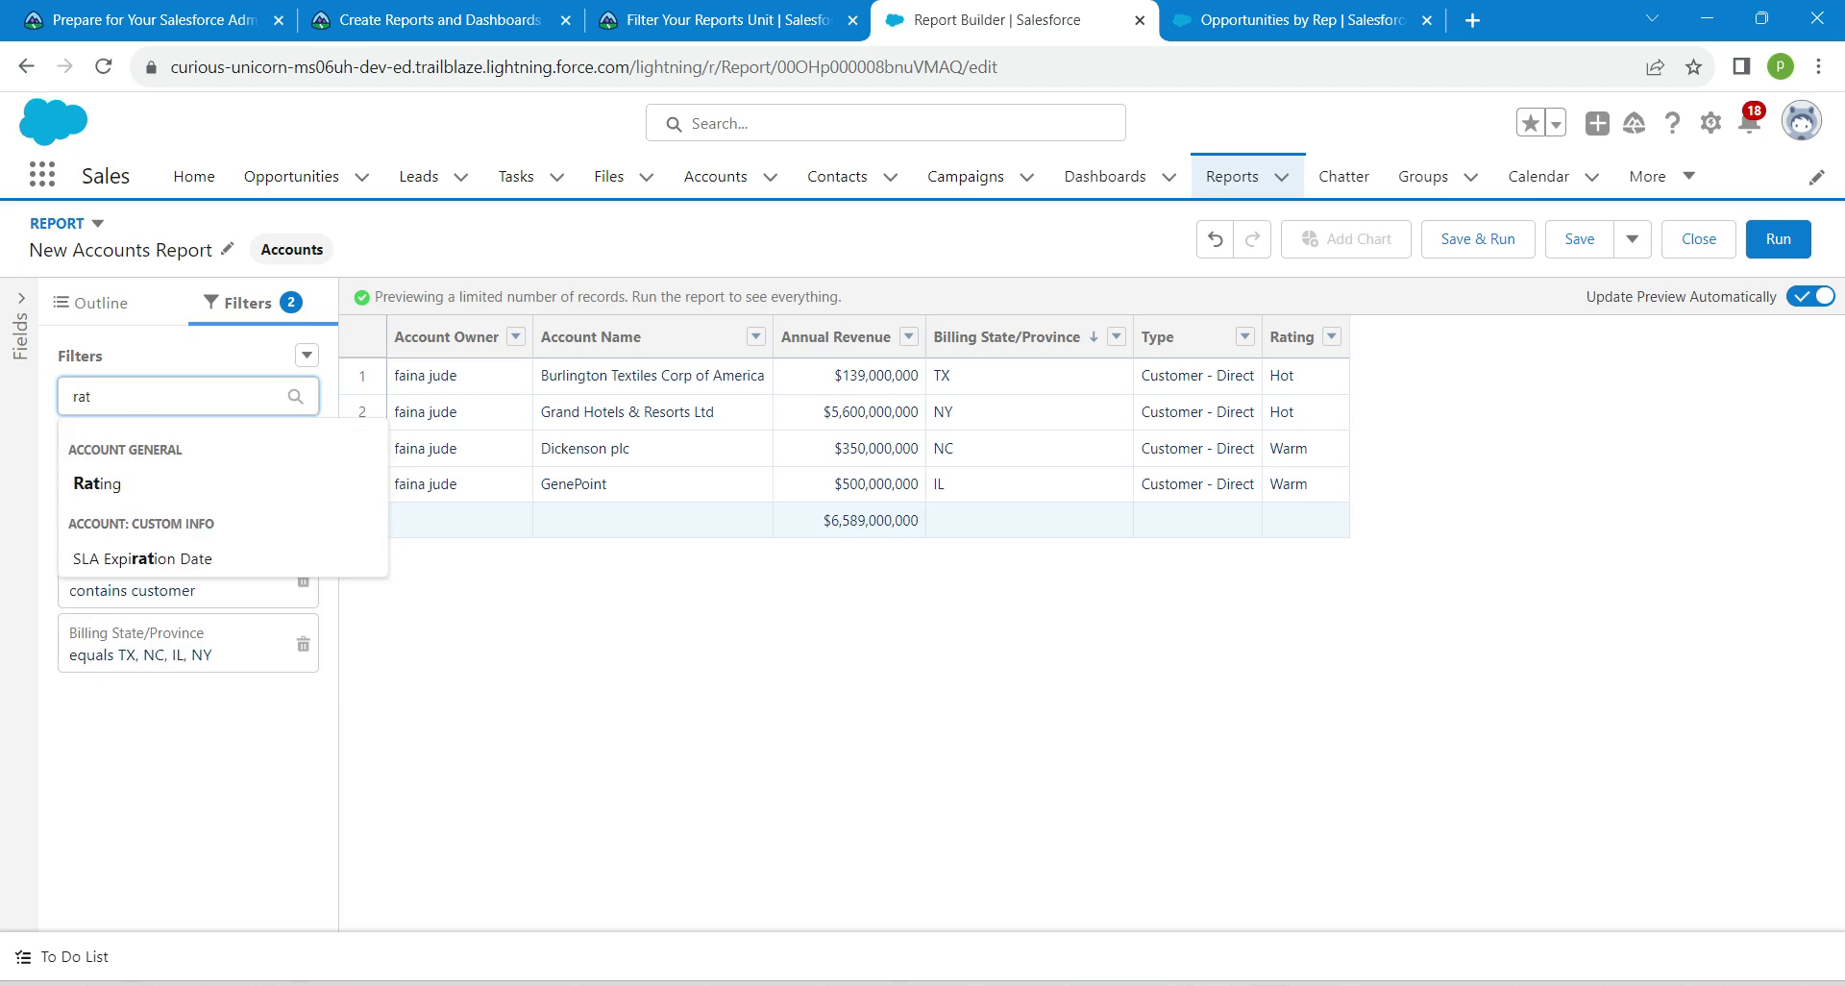
key(Down)
key(Return)
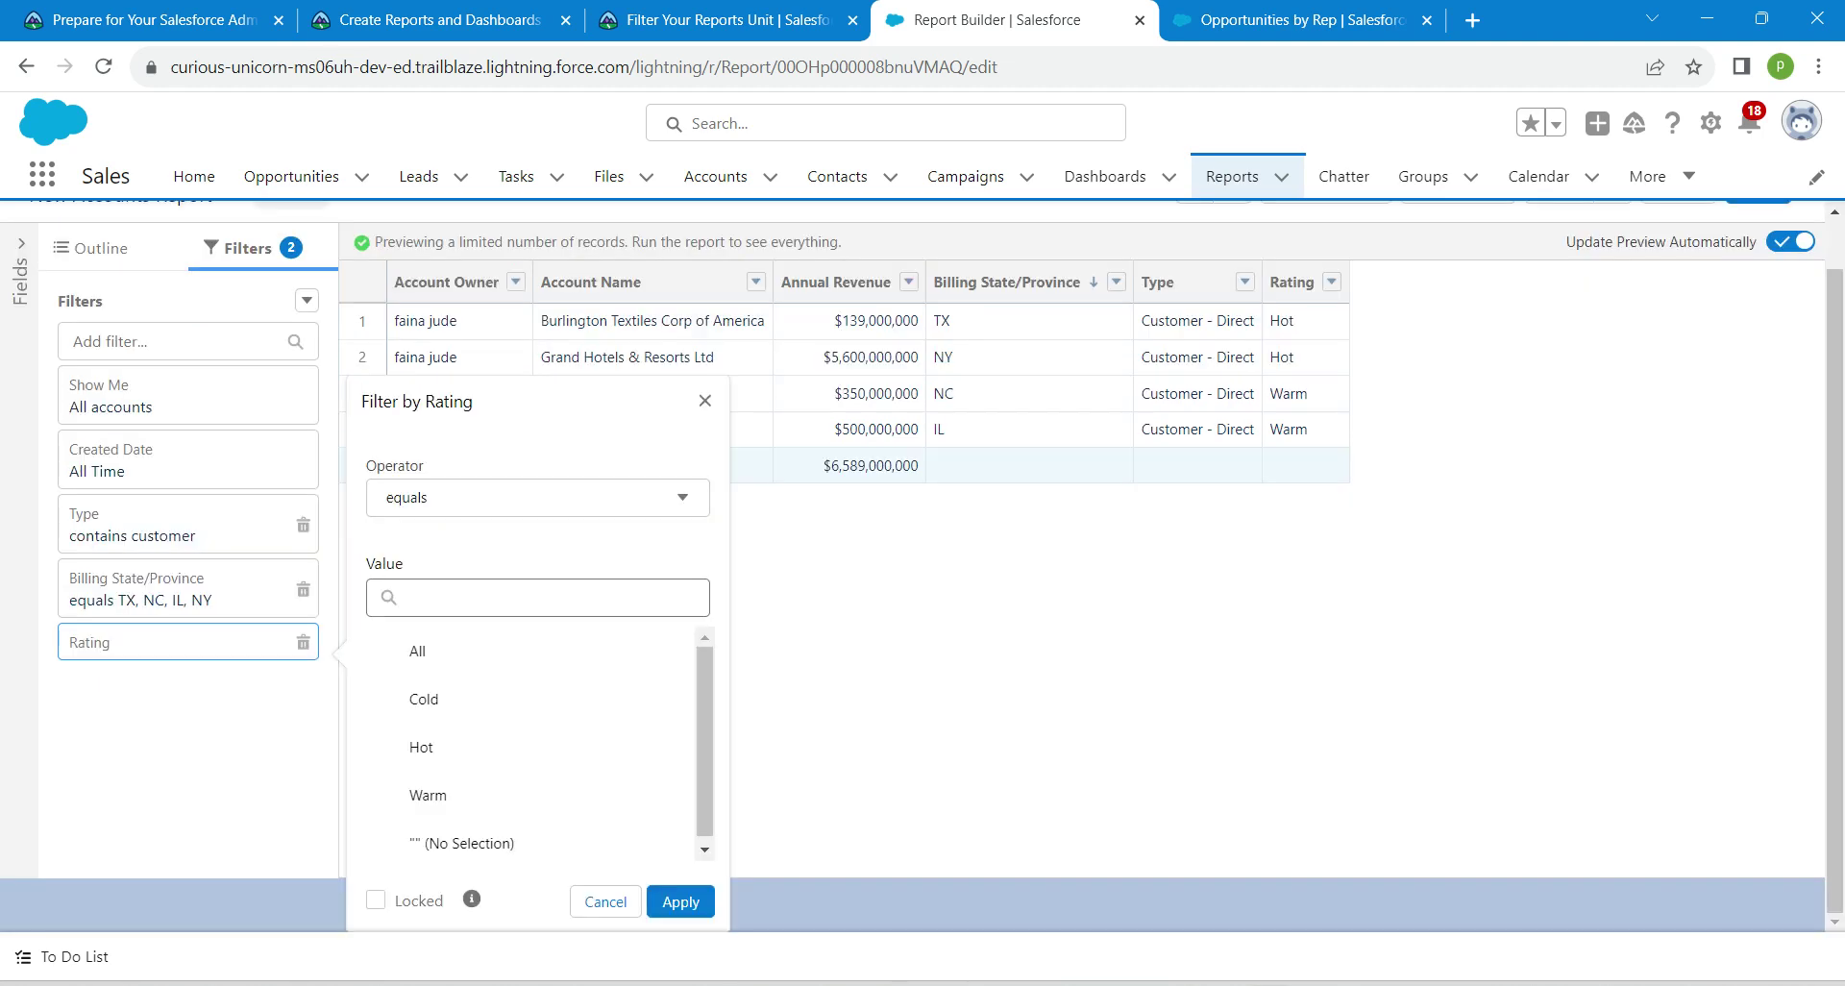
click(383, 597)
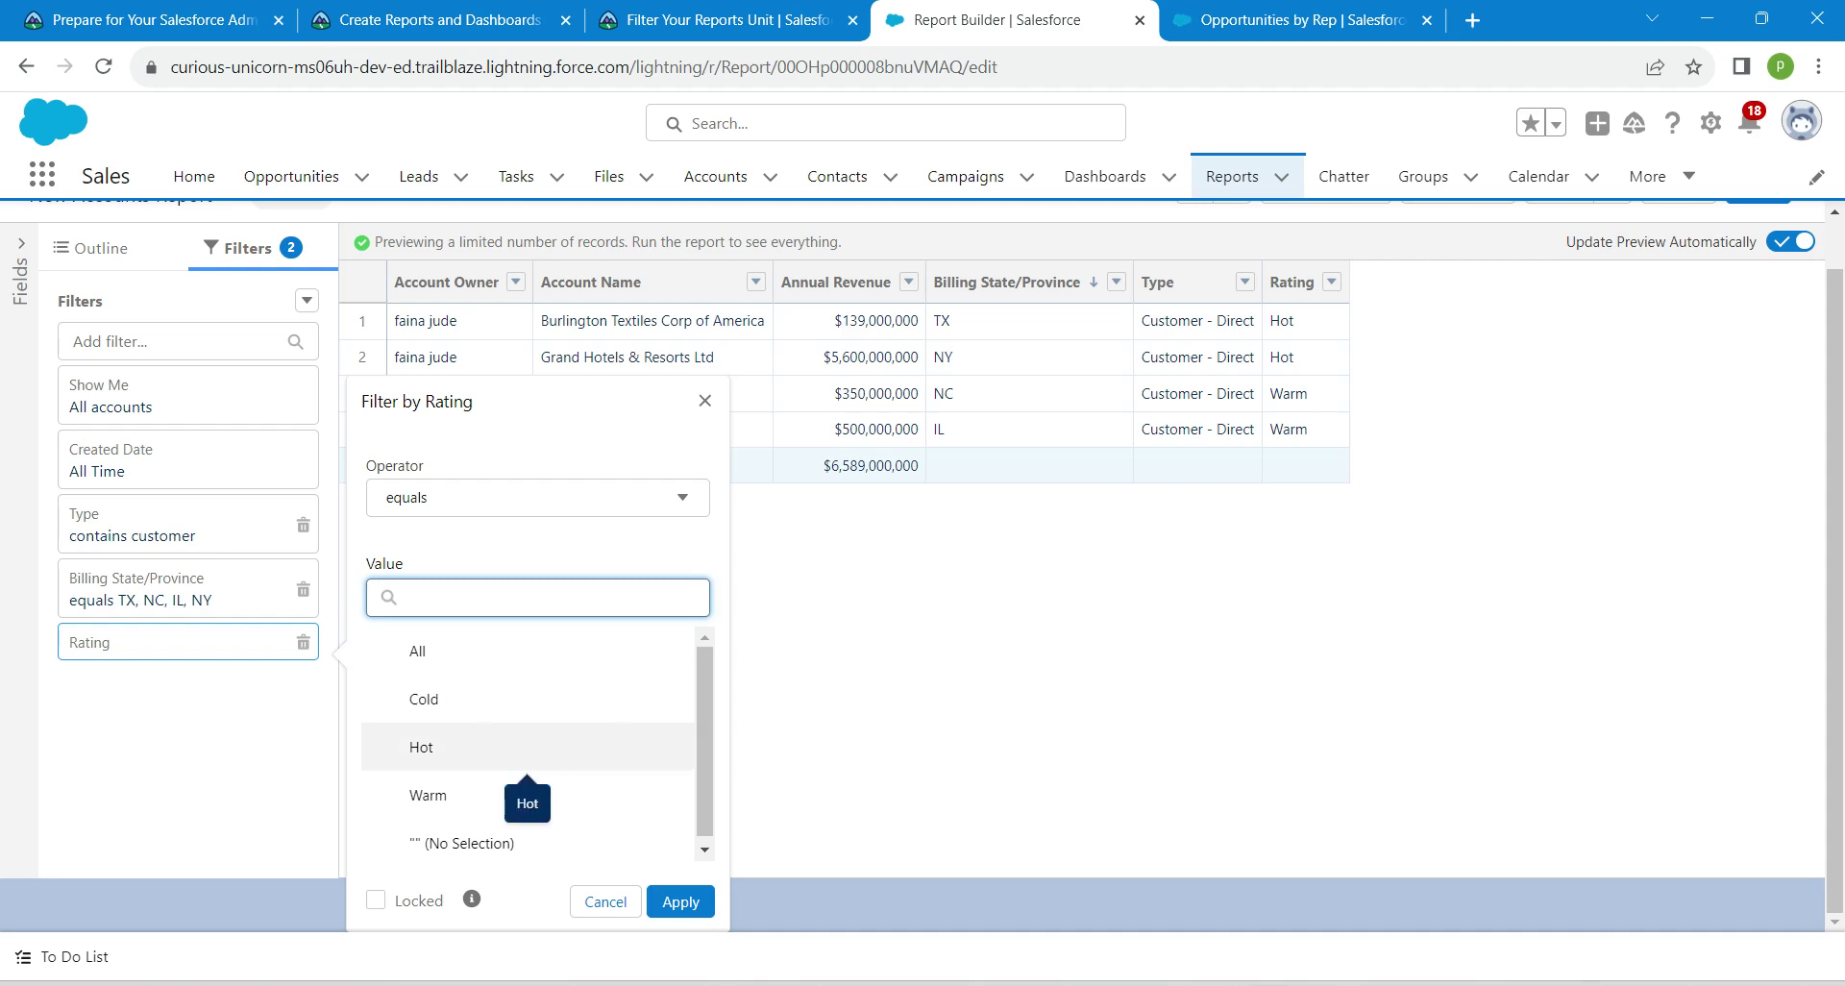
click(526, 754)
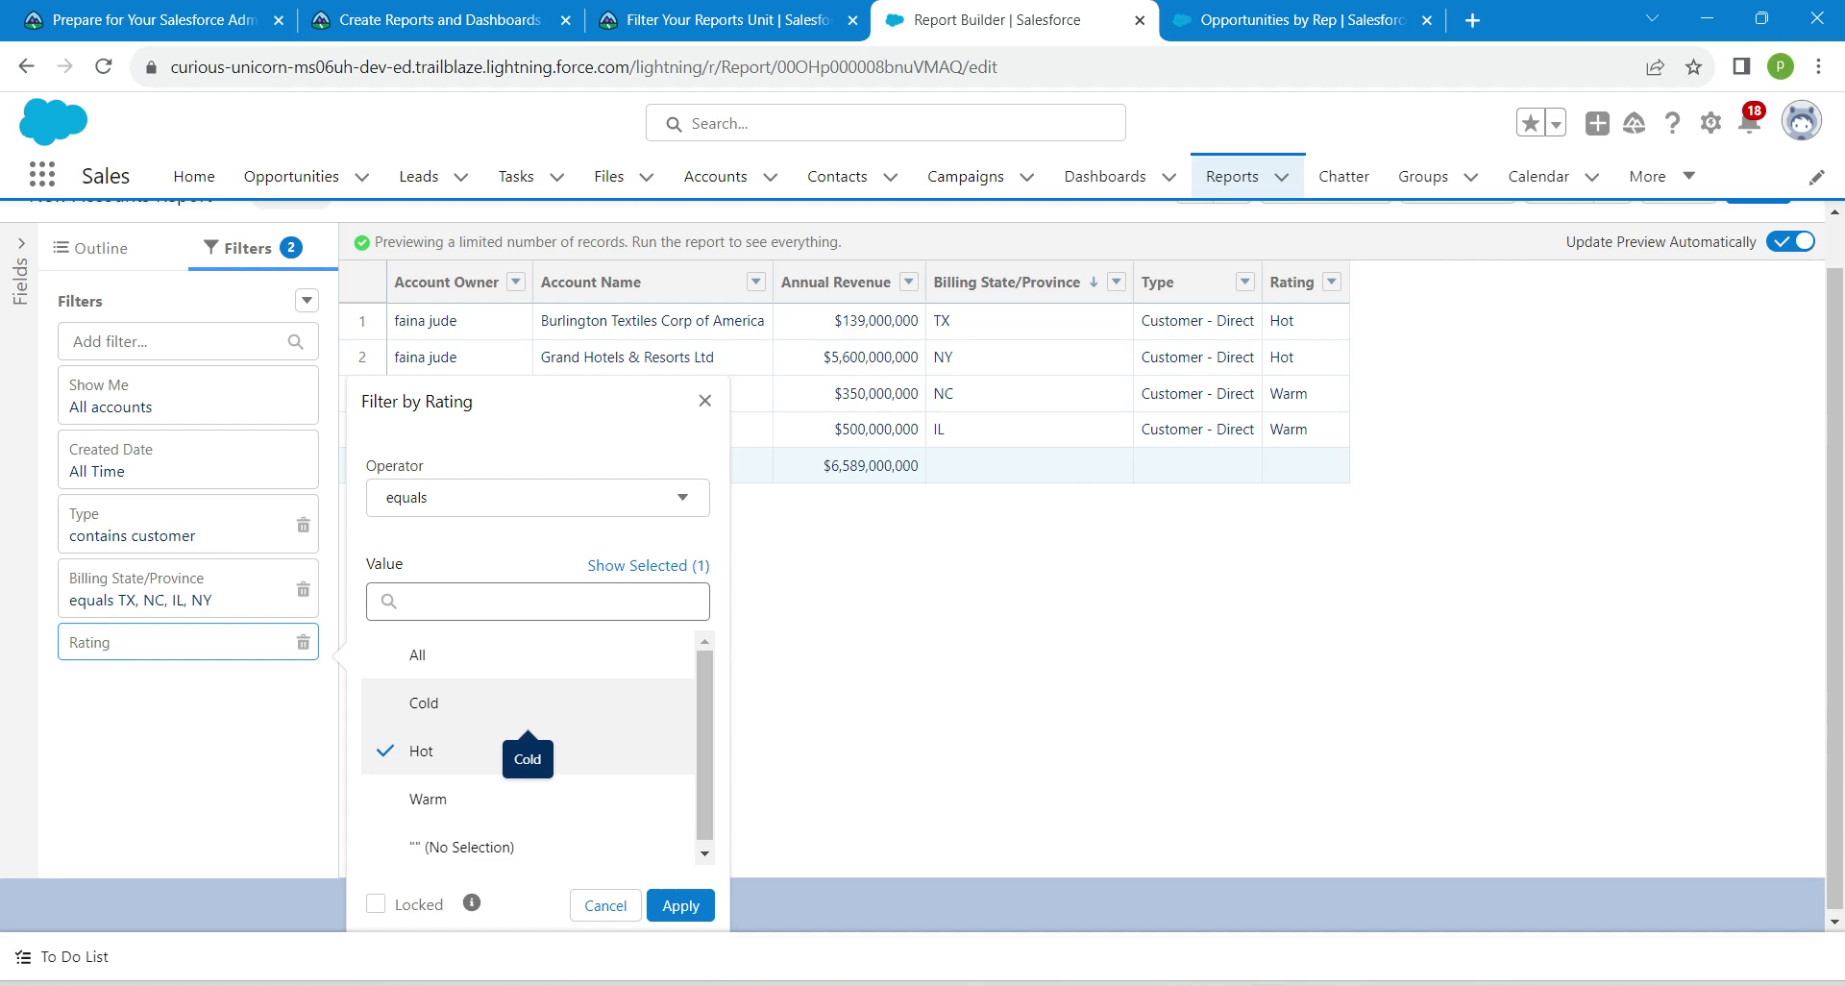
click(527, 801)
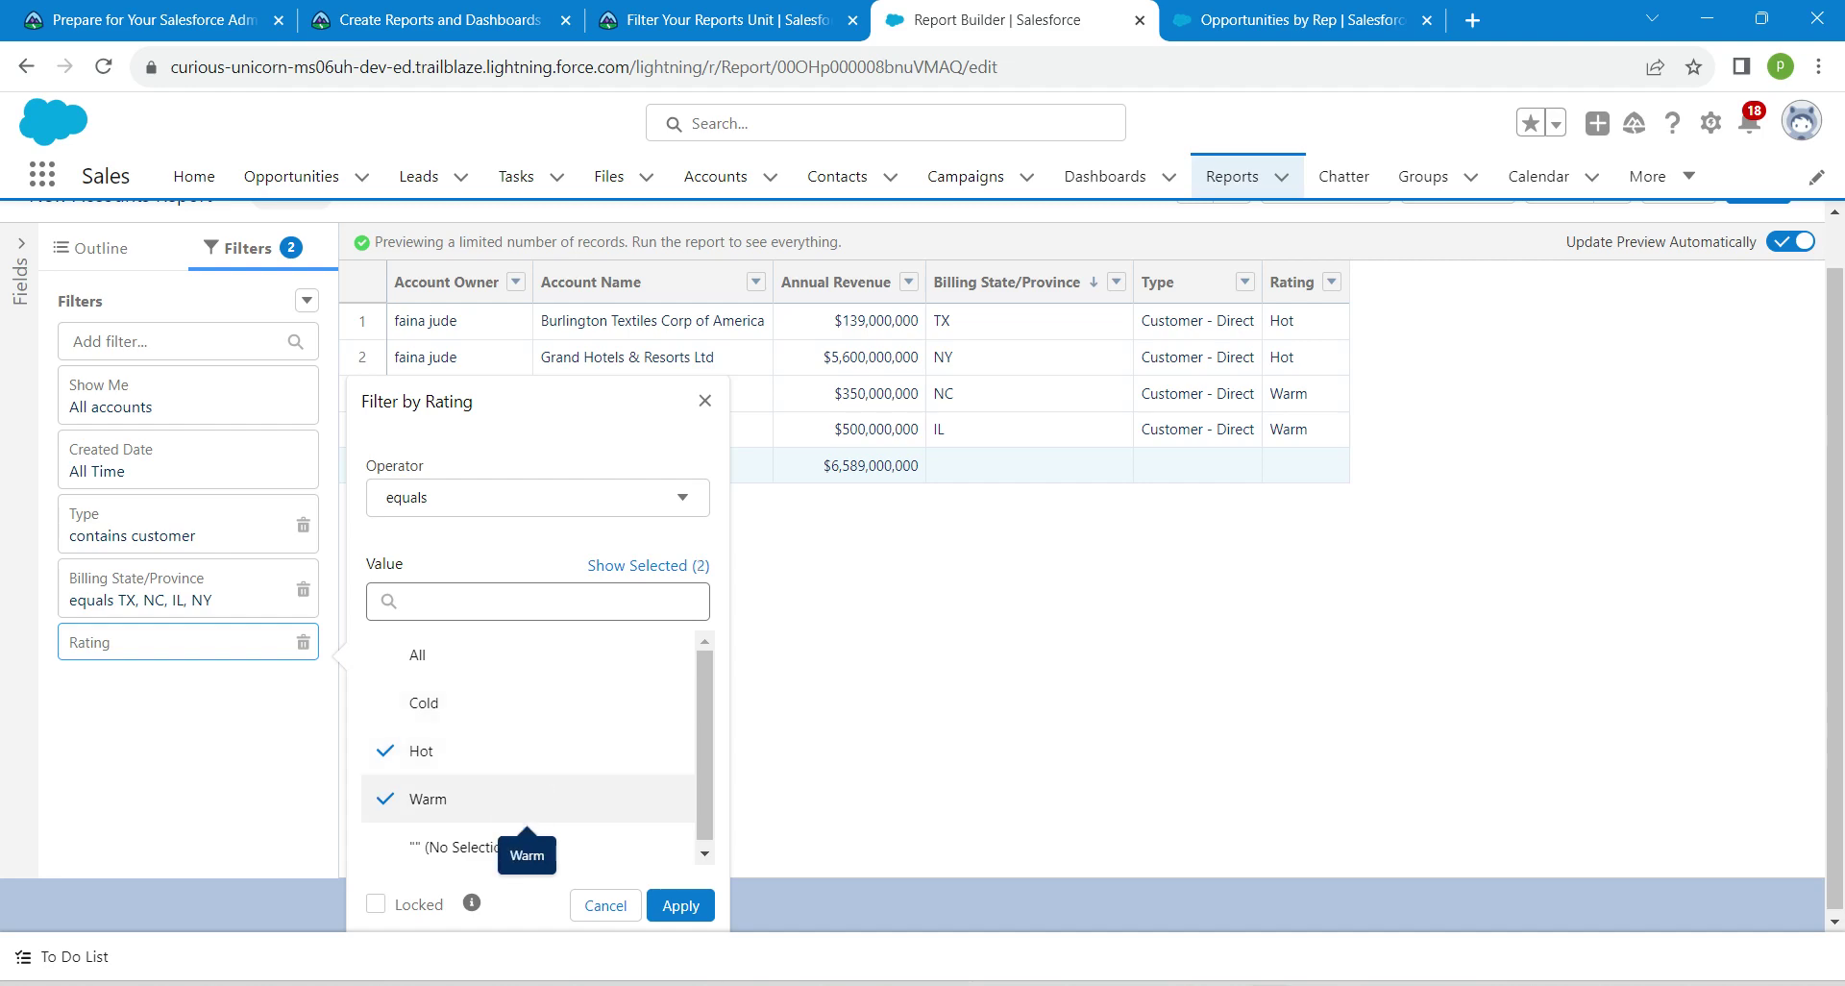
click(680, 906)
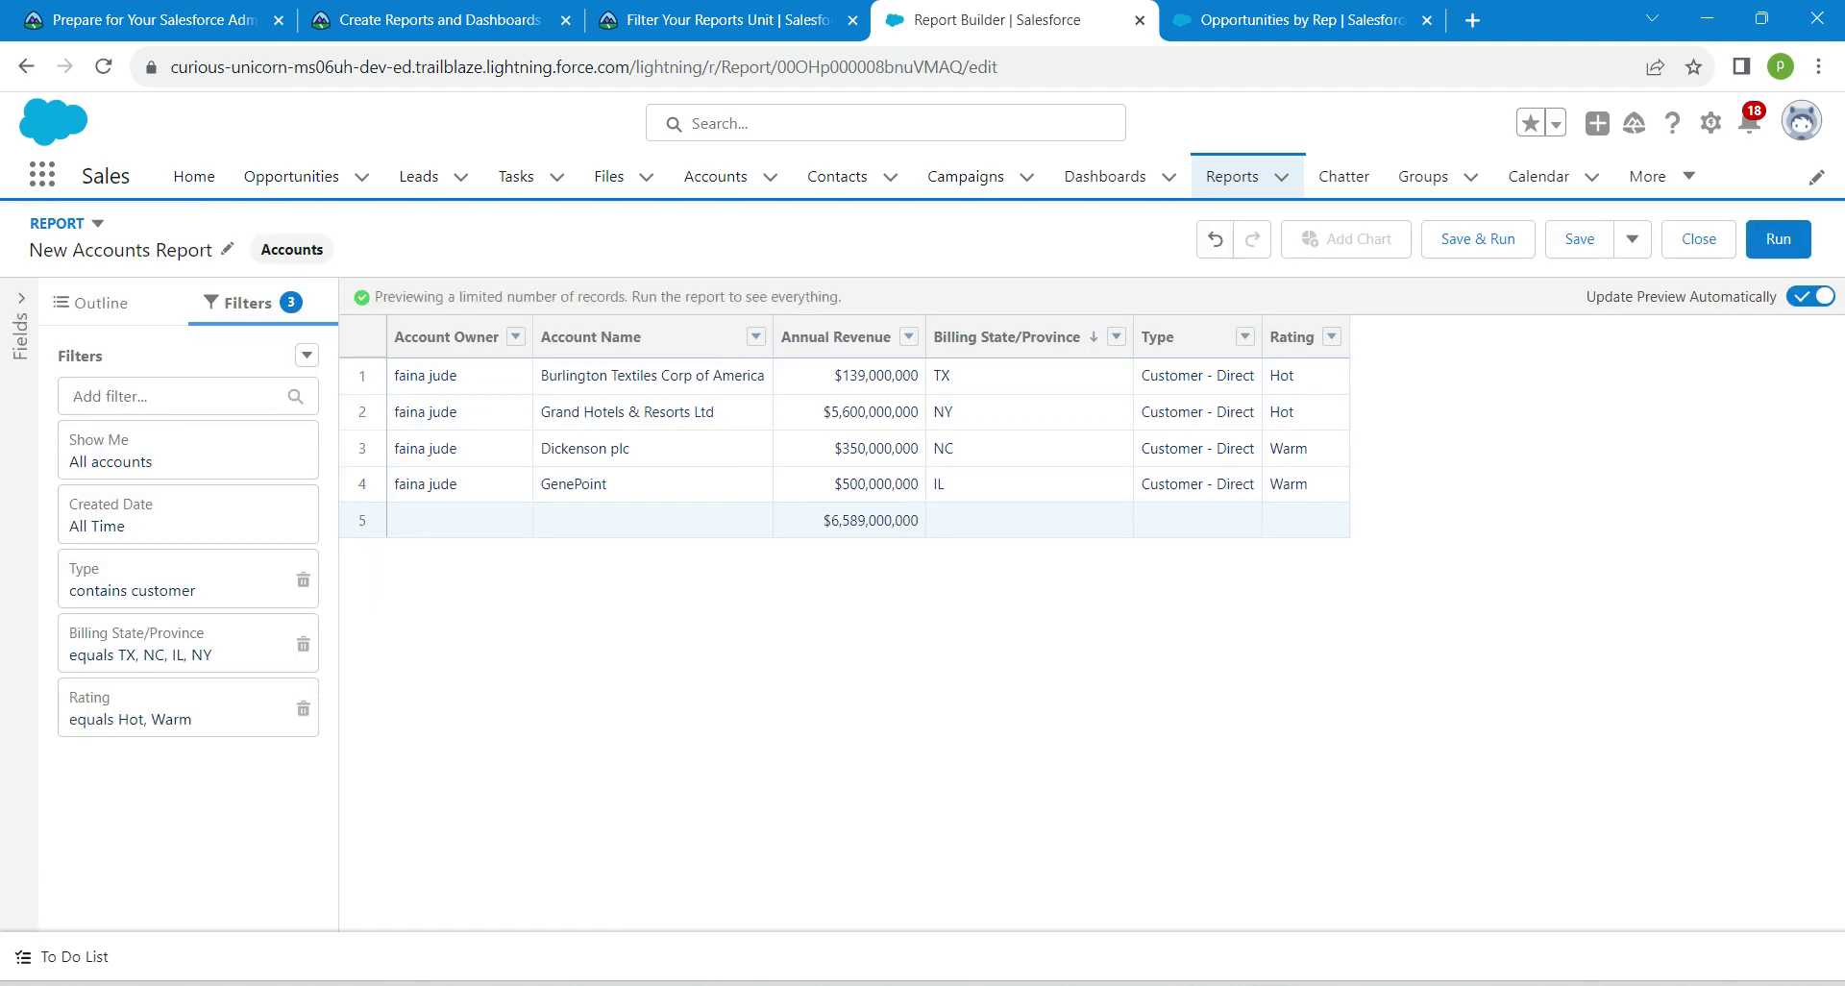
- Add an Annual Revenue filter and set its operator to greater or equal
click(187, 396)
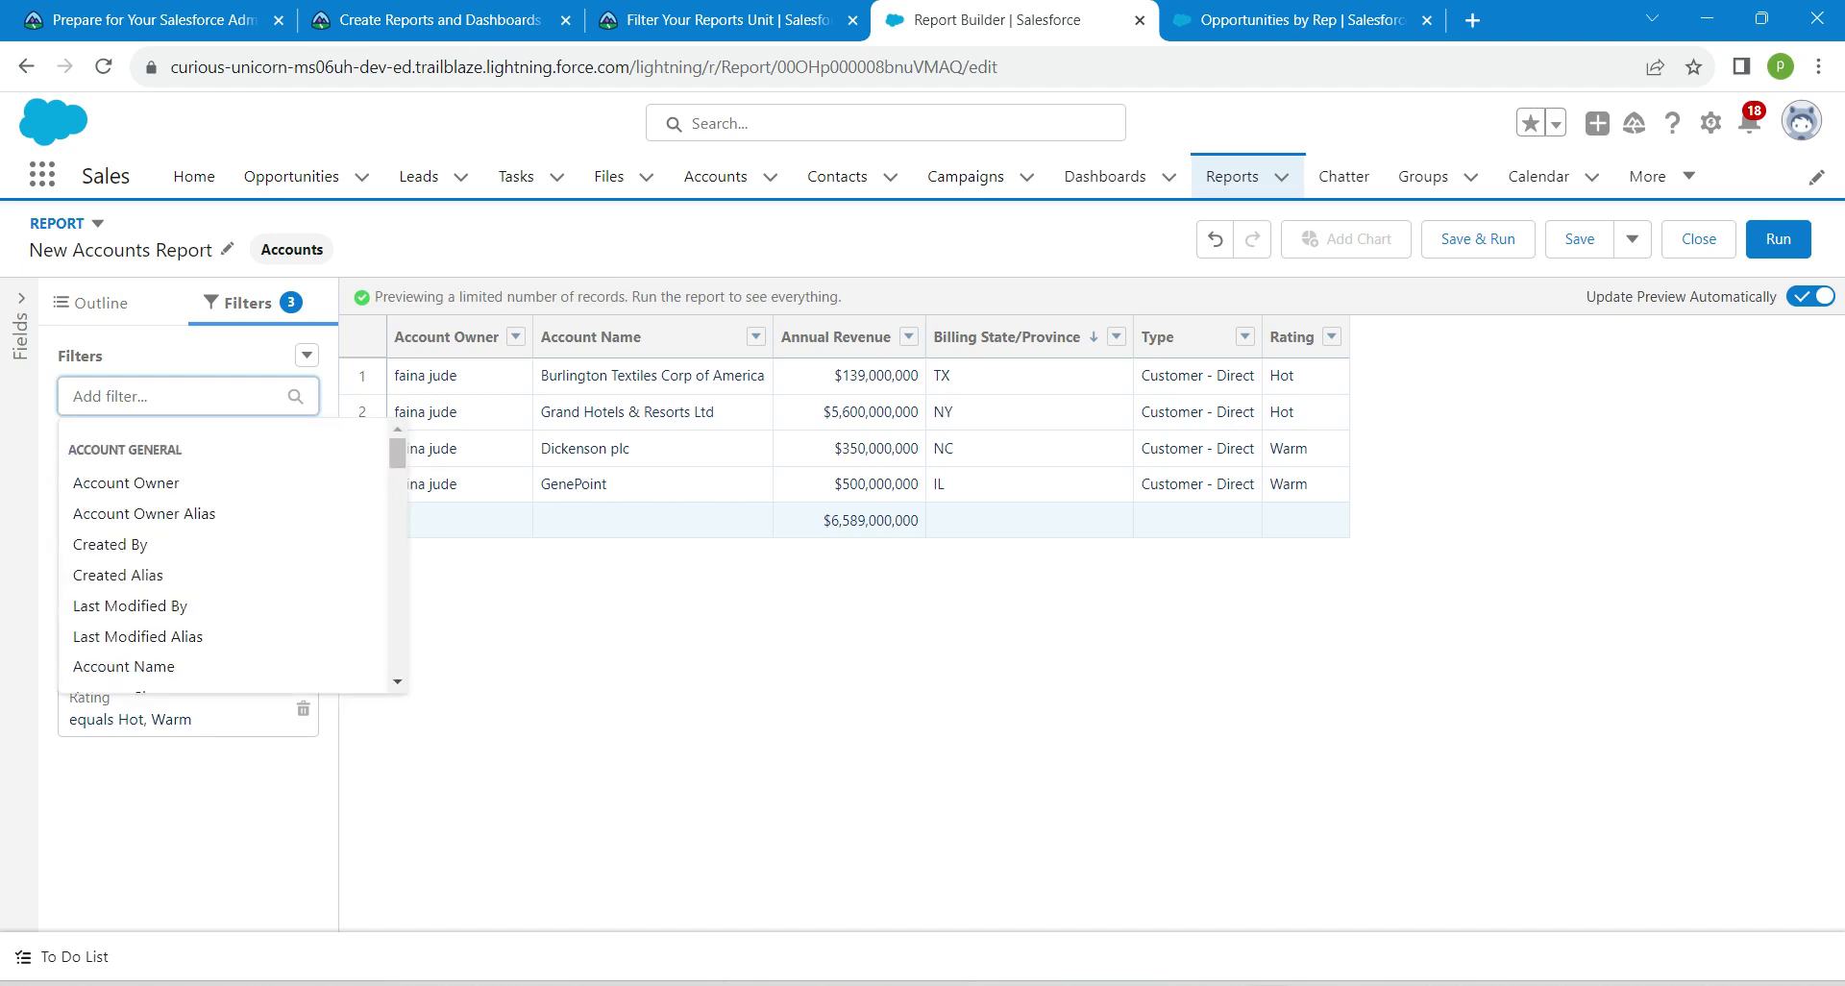
text(annua)
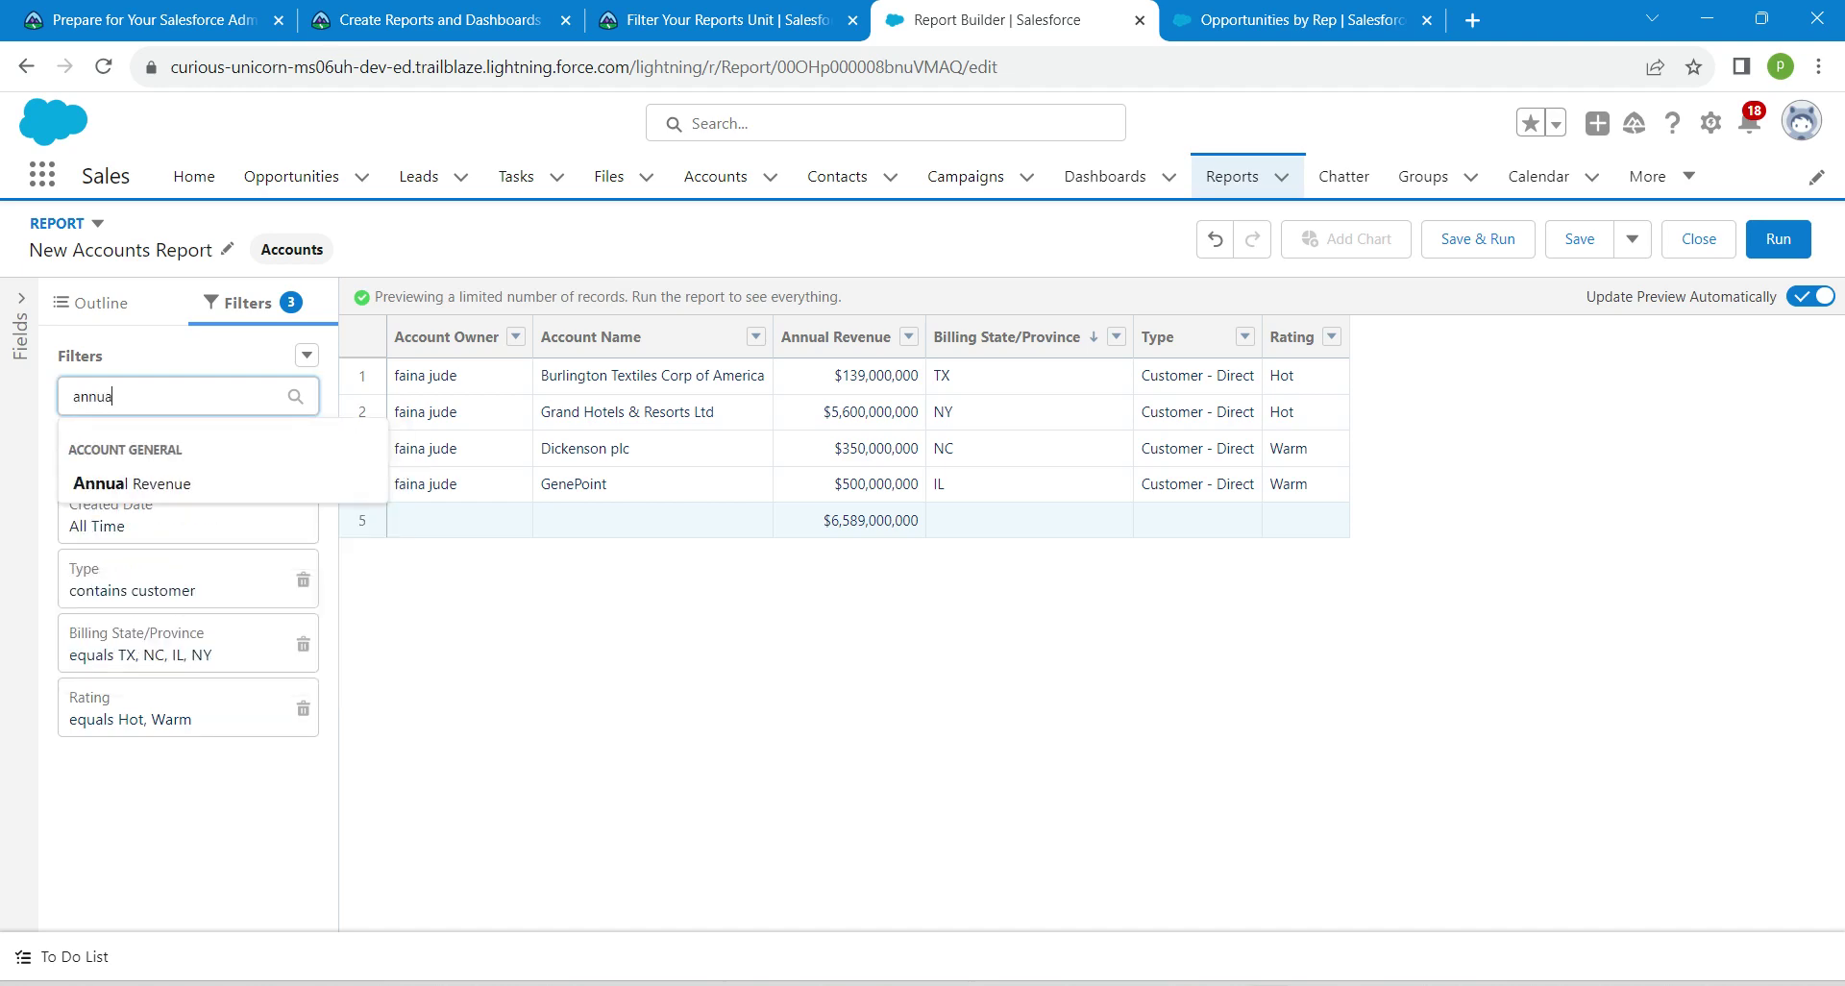
key(Down)
key(Return)
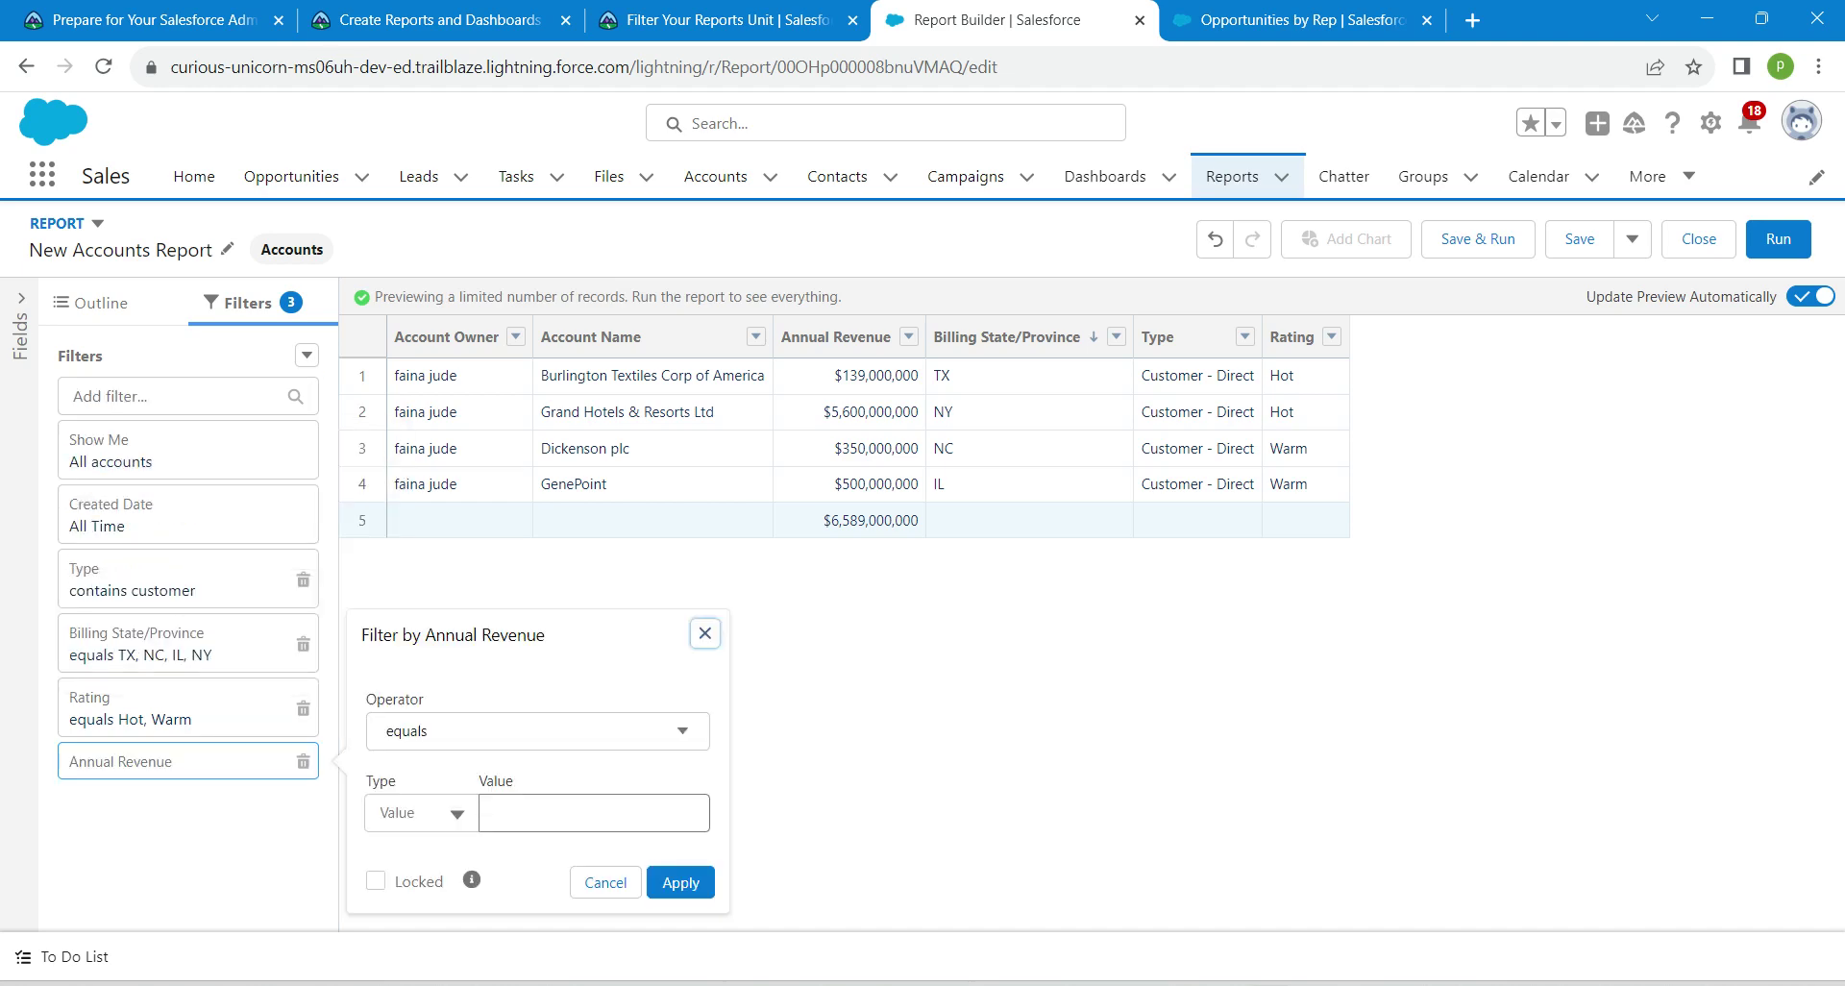
click(536, 731)
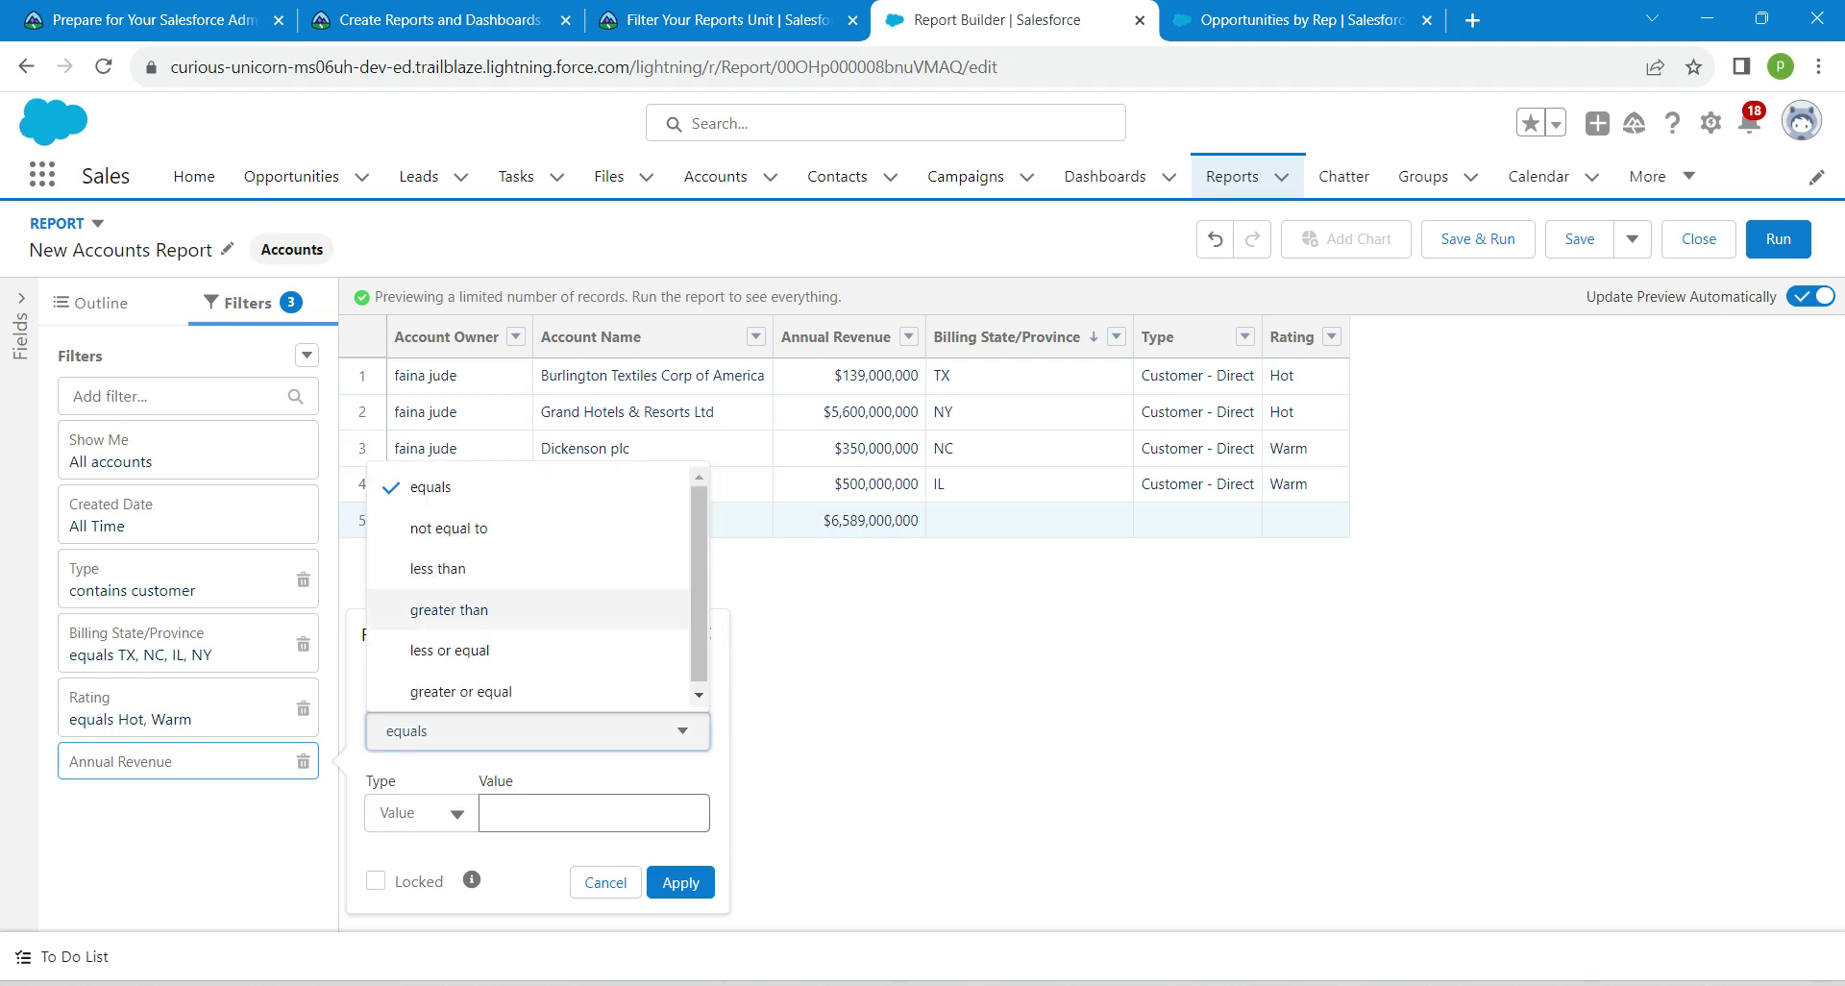
key(Return)
key(Tab)
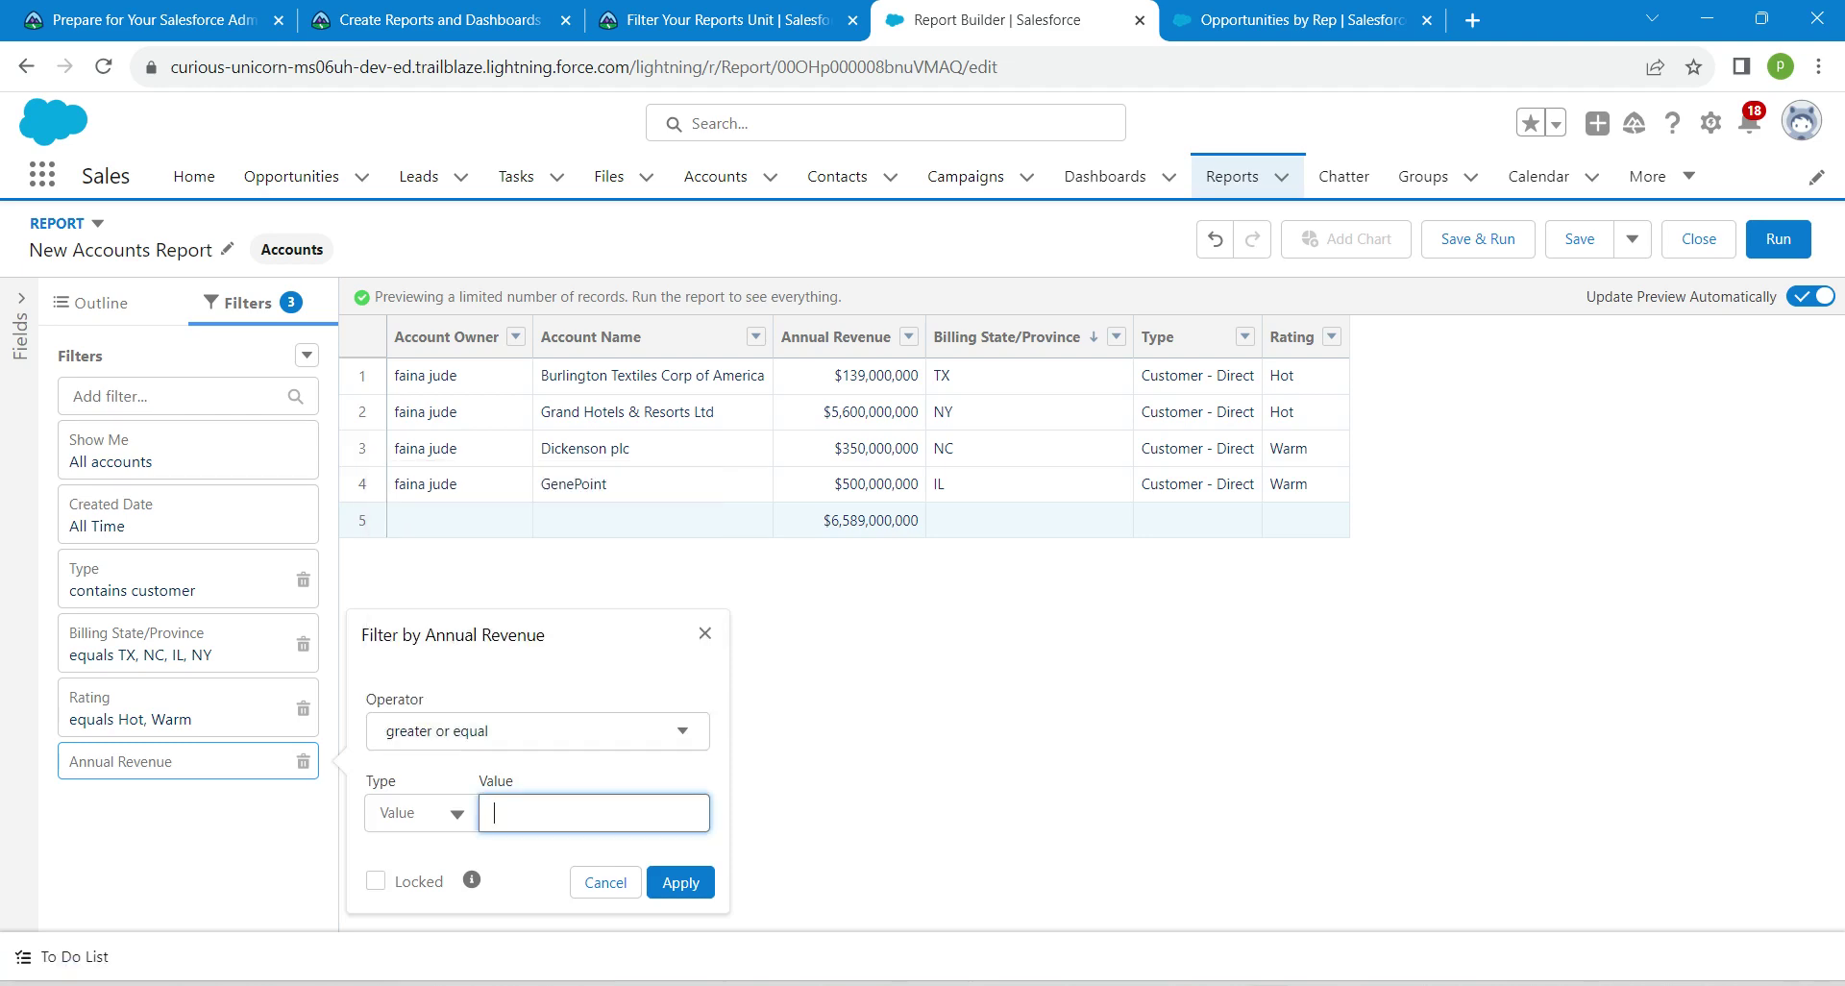
- Copy the value 2000000 from the Trailhead instructions into the Annual Revenue filter and apply it
click(712, 19)
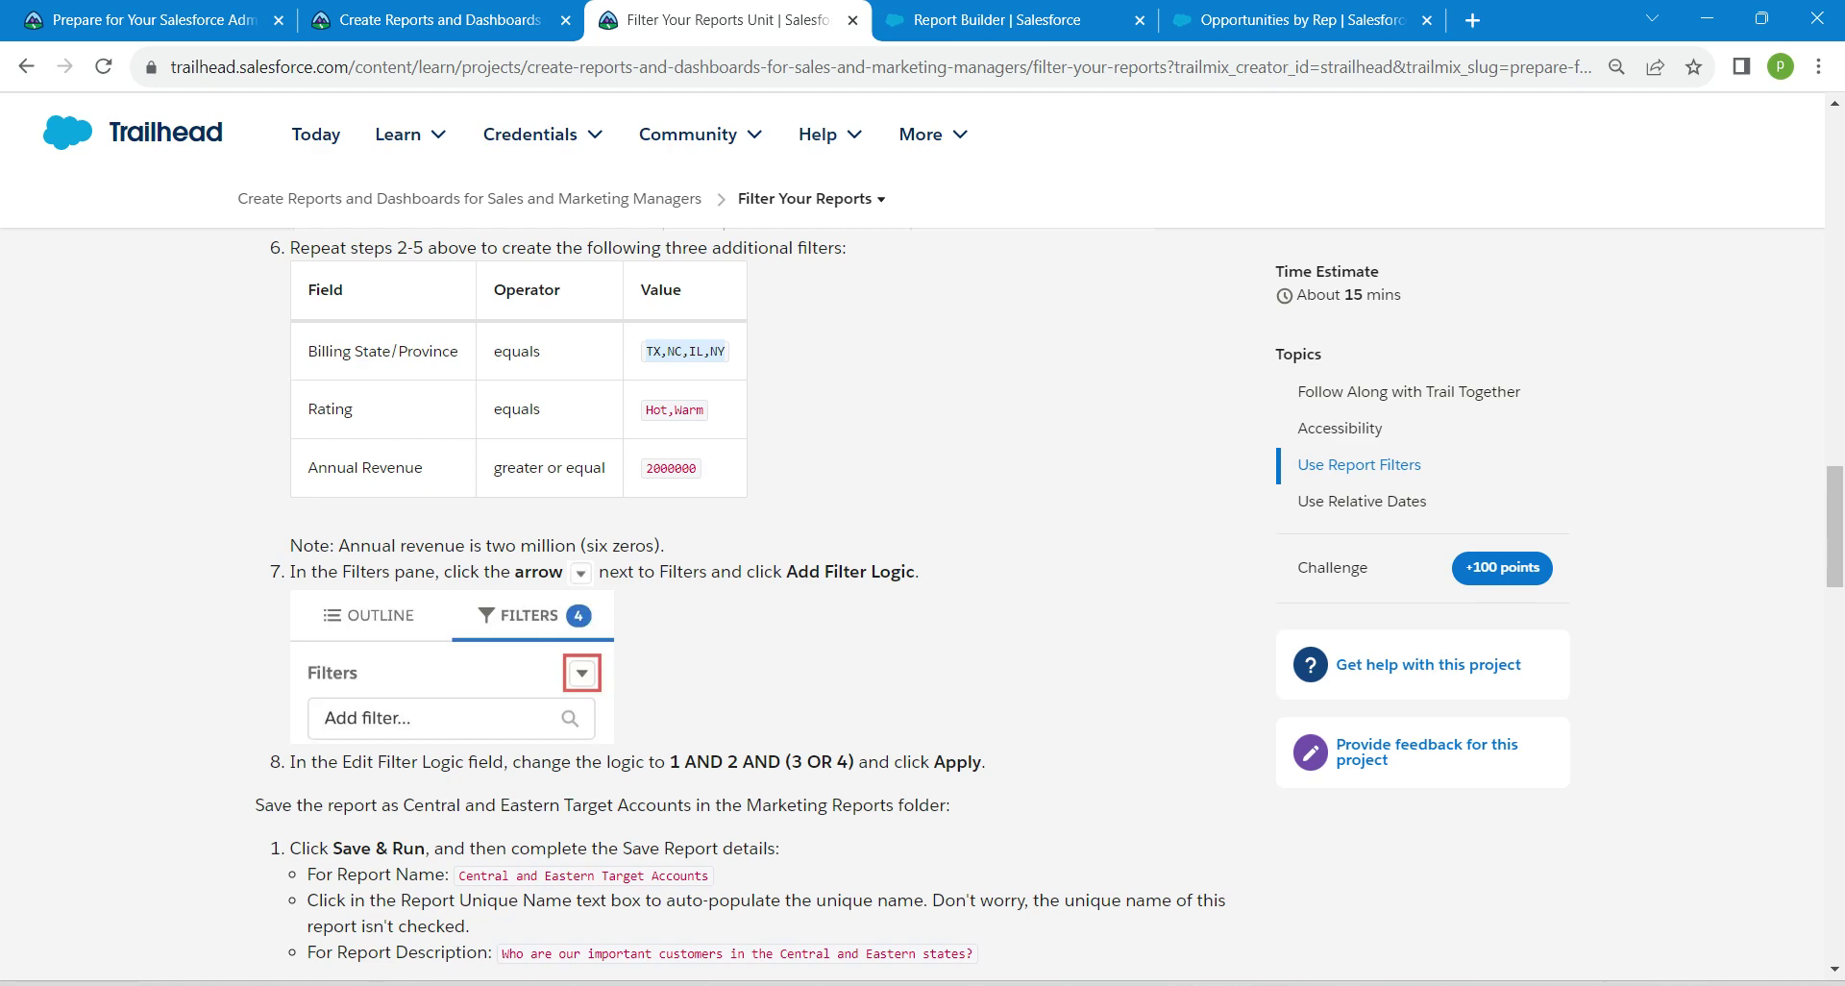
double_click(670, 468)
key(ctrl+c)
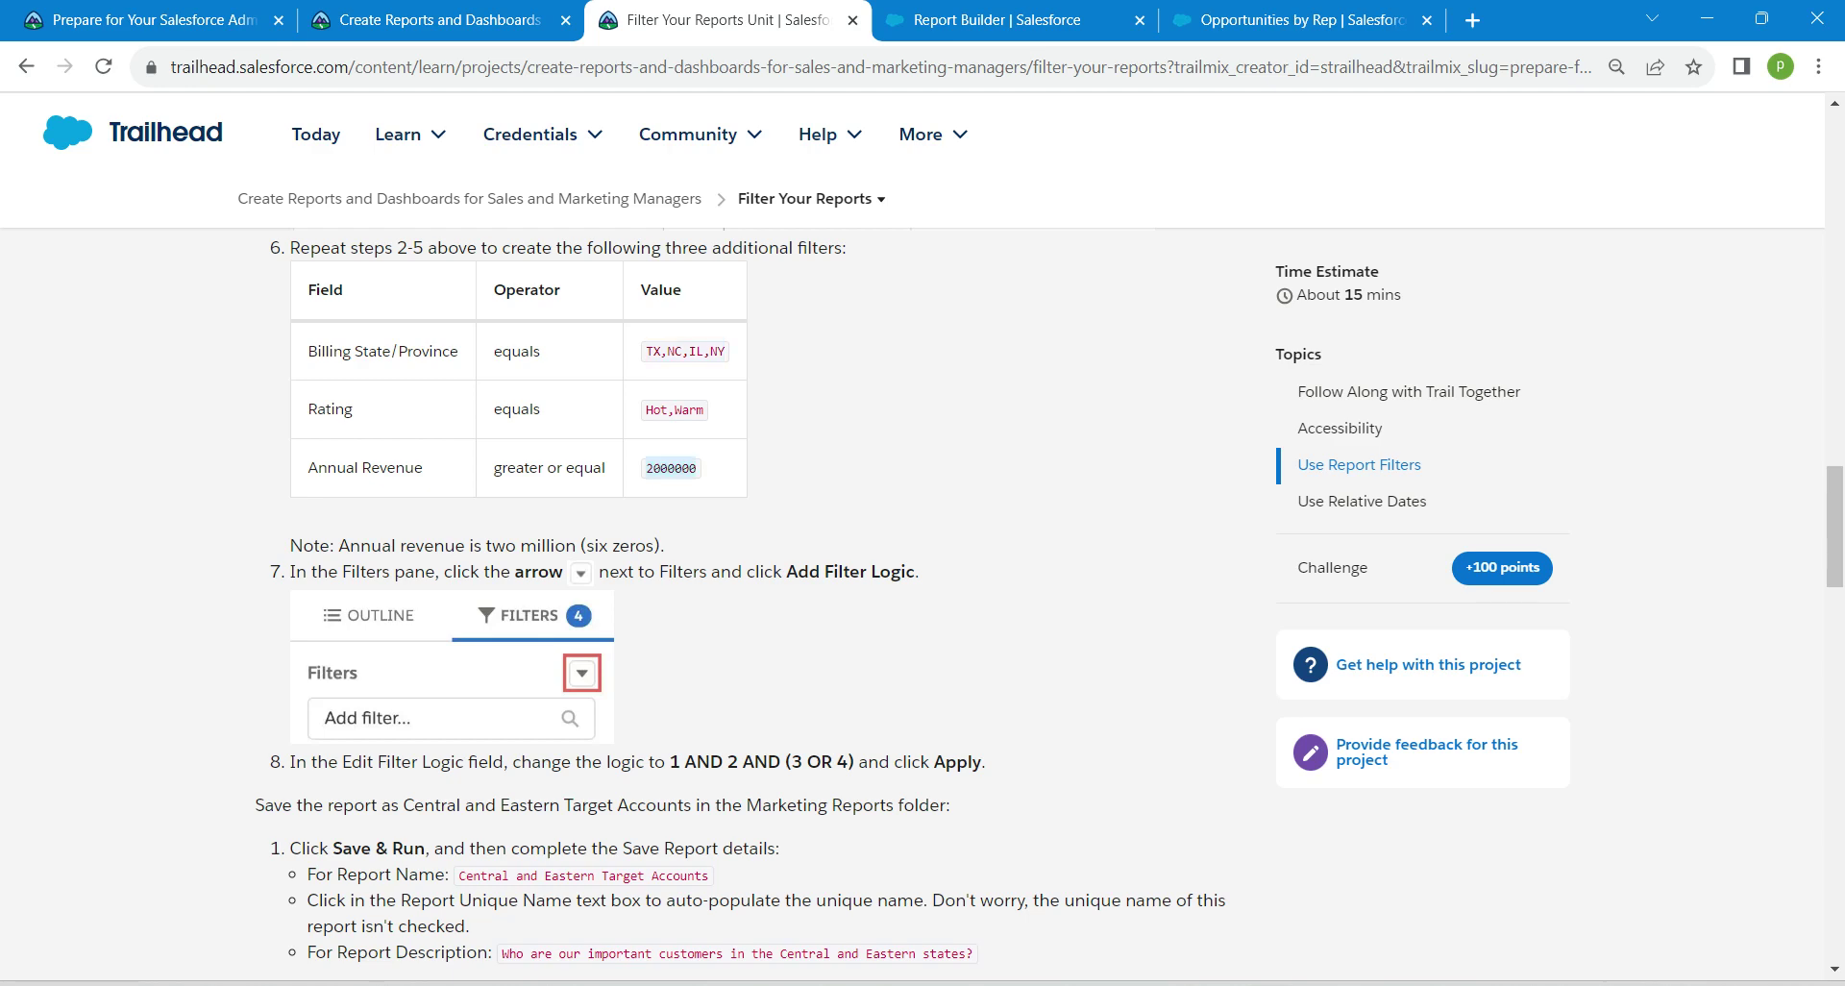
key(ctrl+Tab)
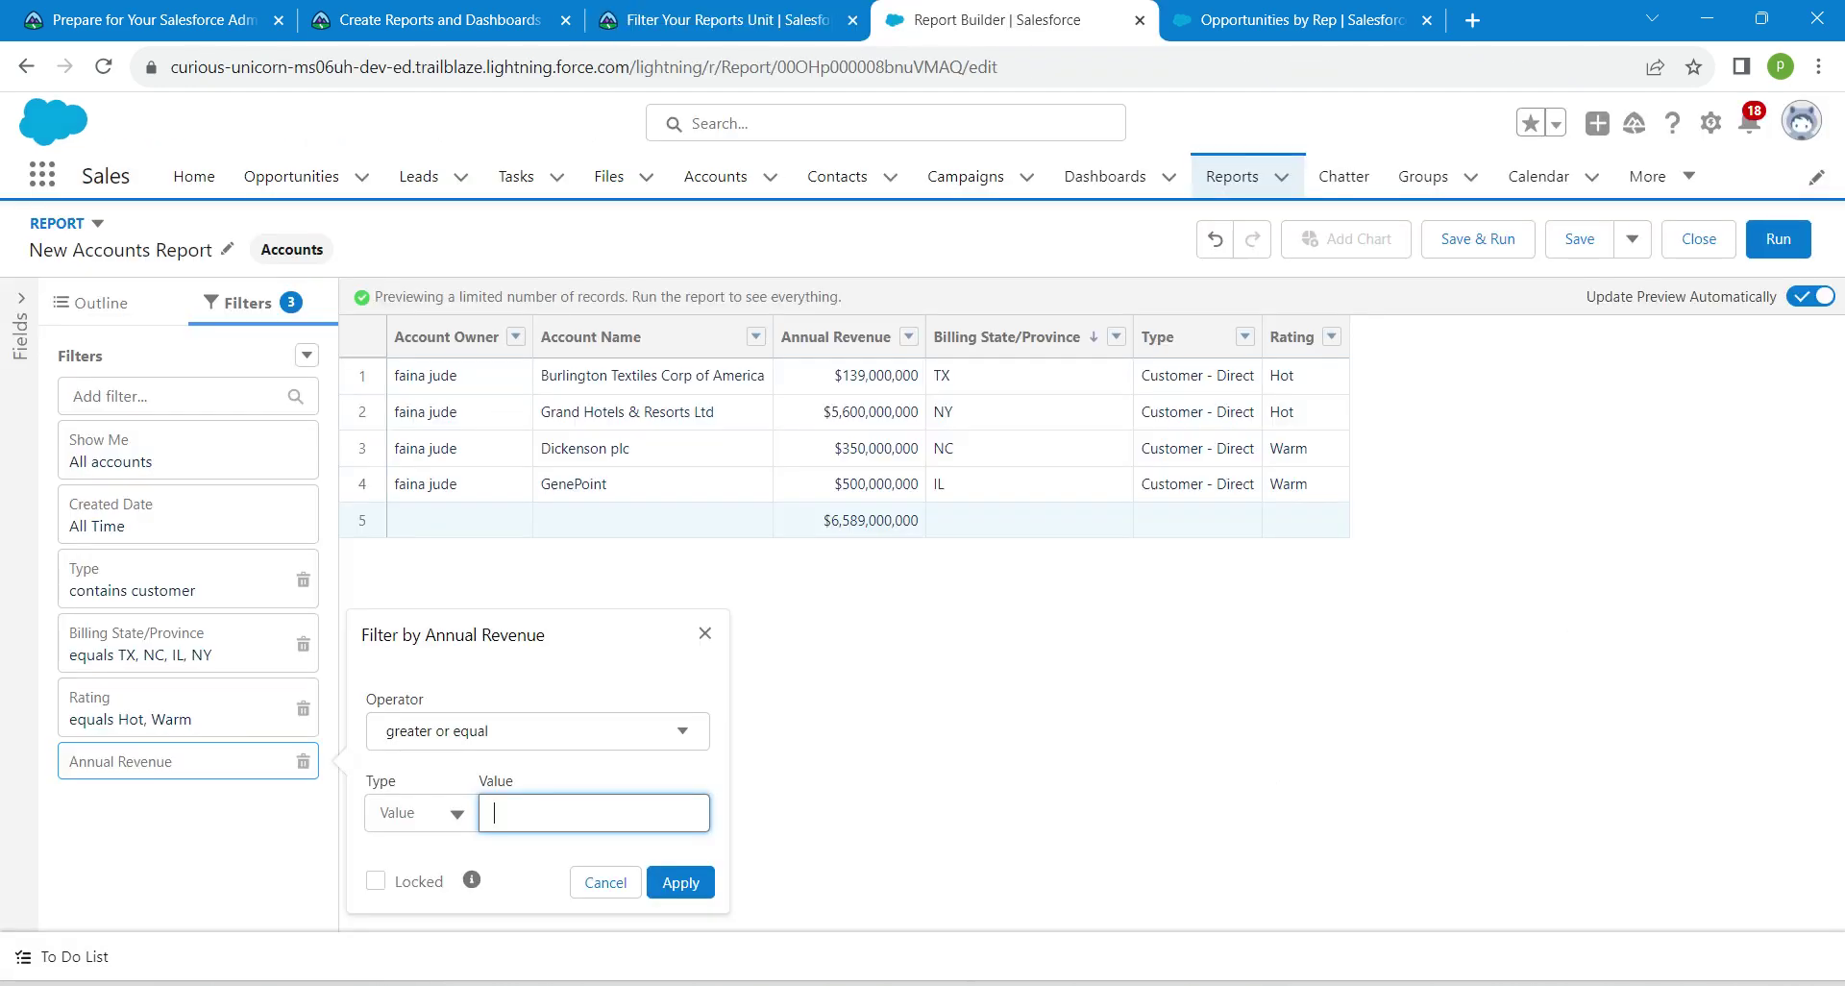
key(ctrl+v)
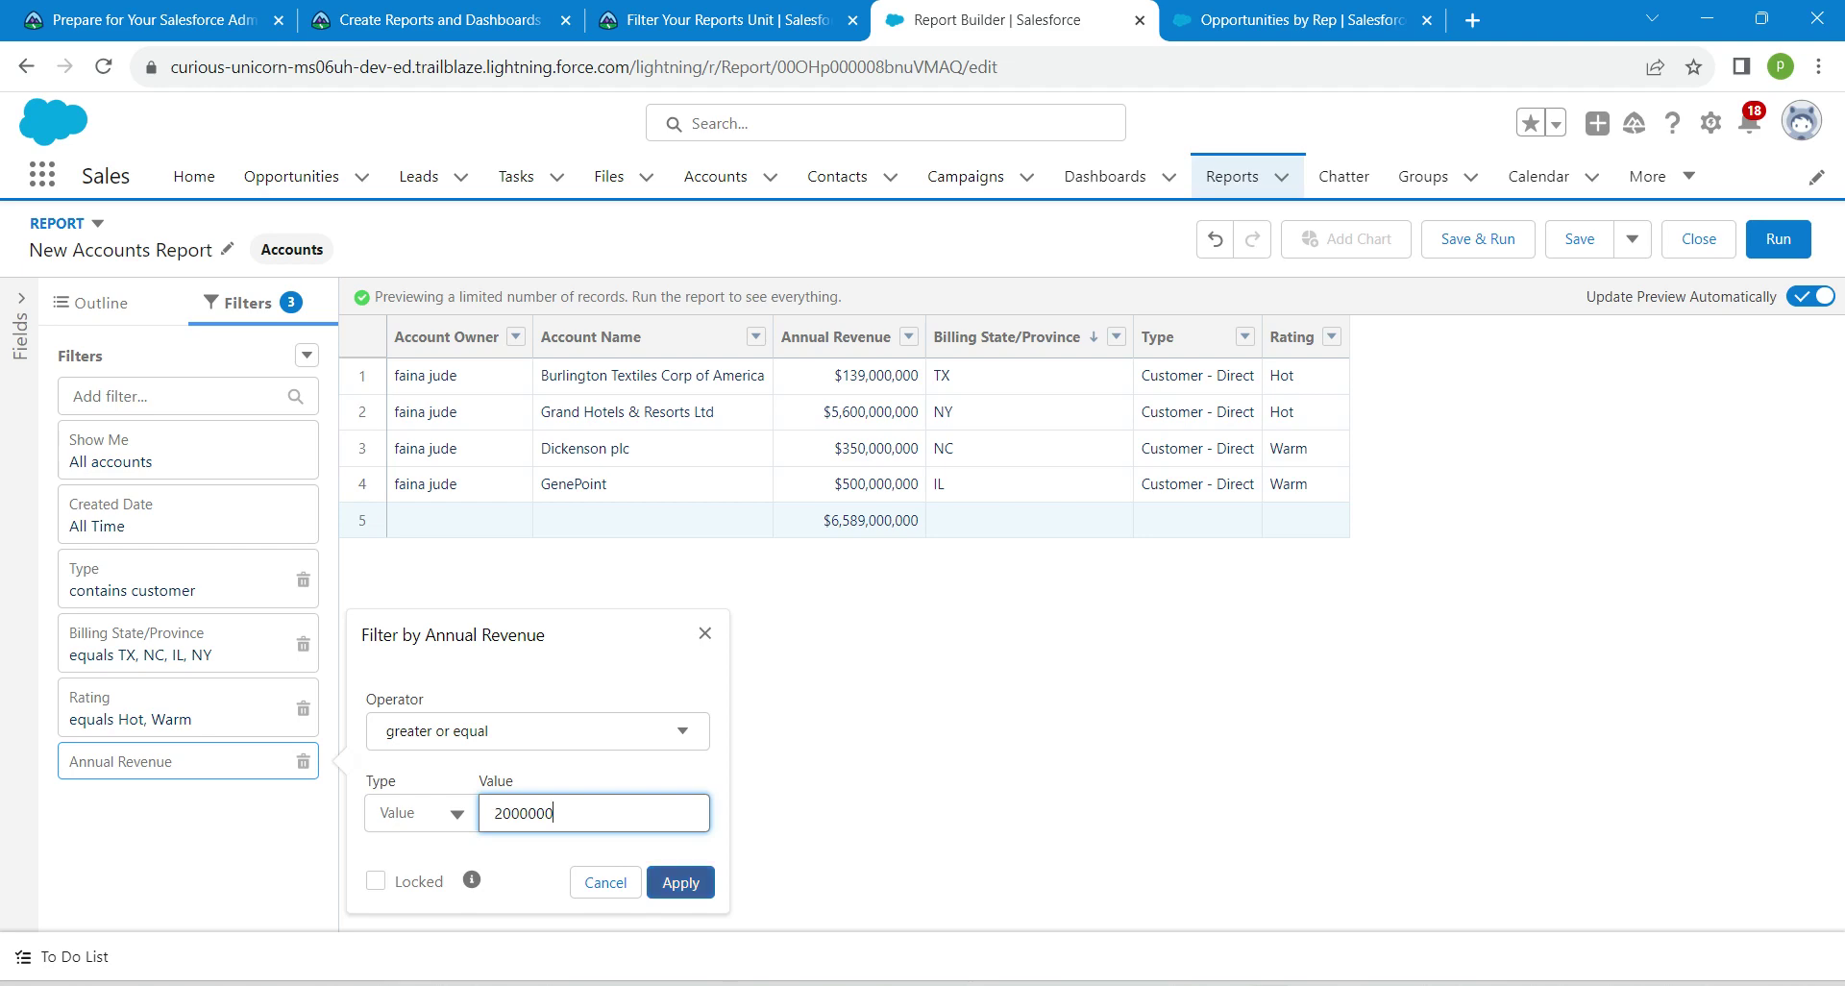
click(680, 882)
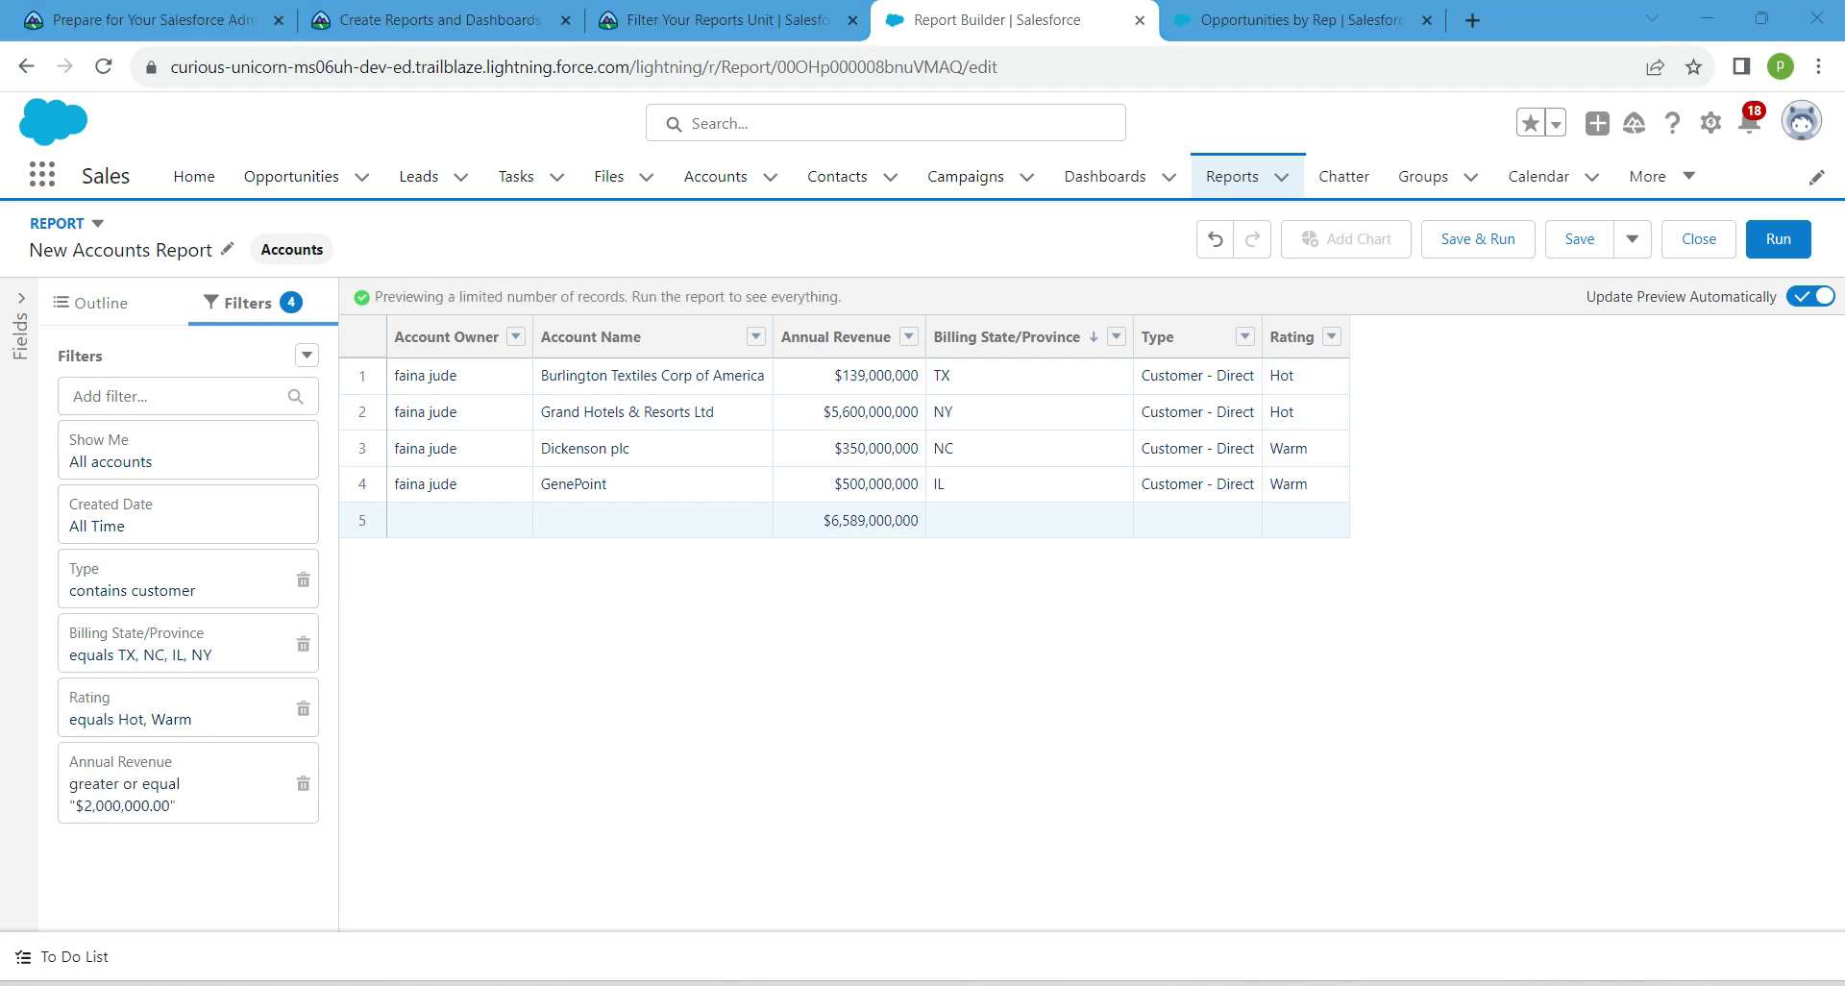
- Add filter logic to the report, replace it with 1 AND 2 AND (3 OR 4) copied from the Trailhead instructions, and apply it
click(306, 354)
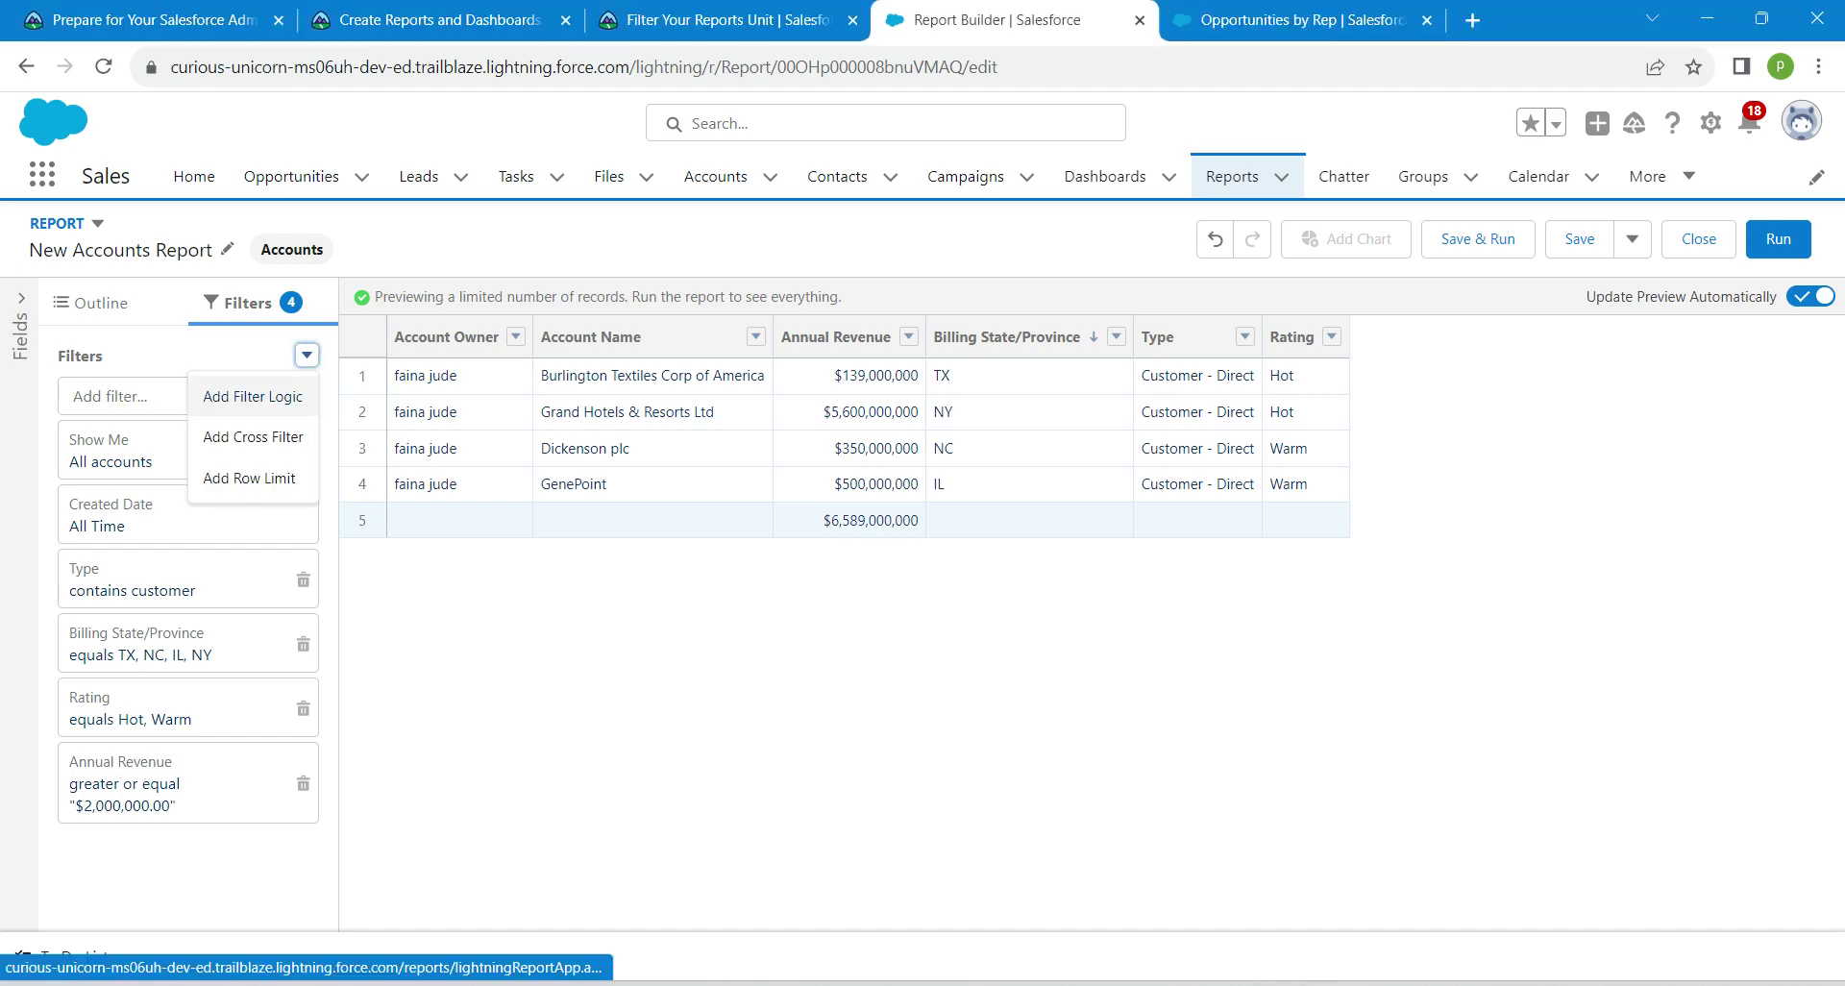
click(252, 396)
click(728, 19)
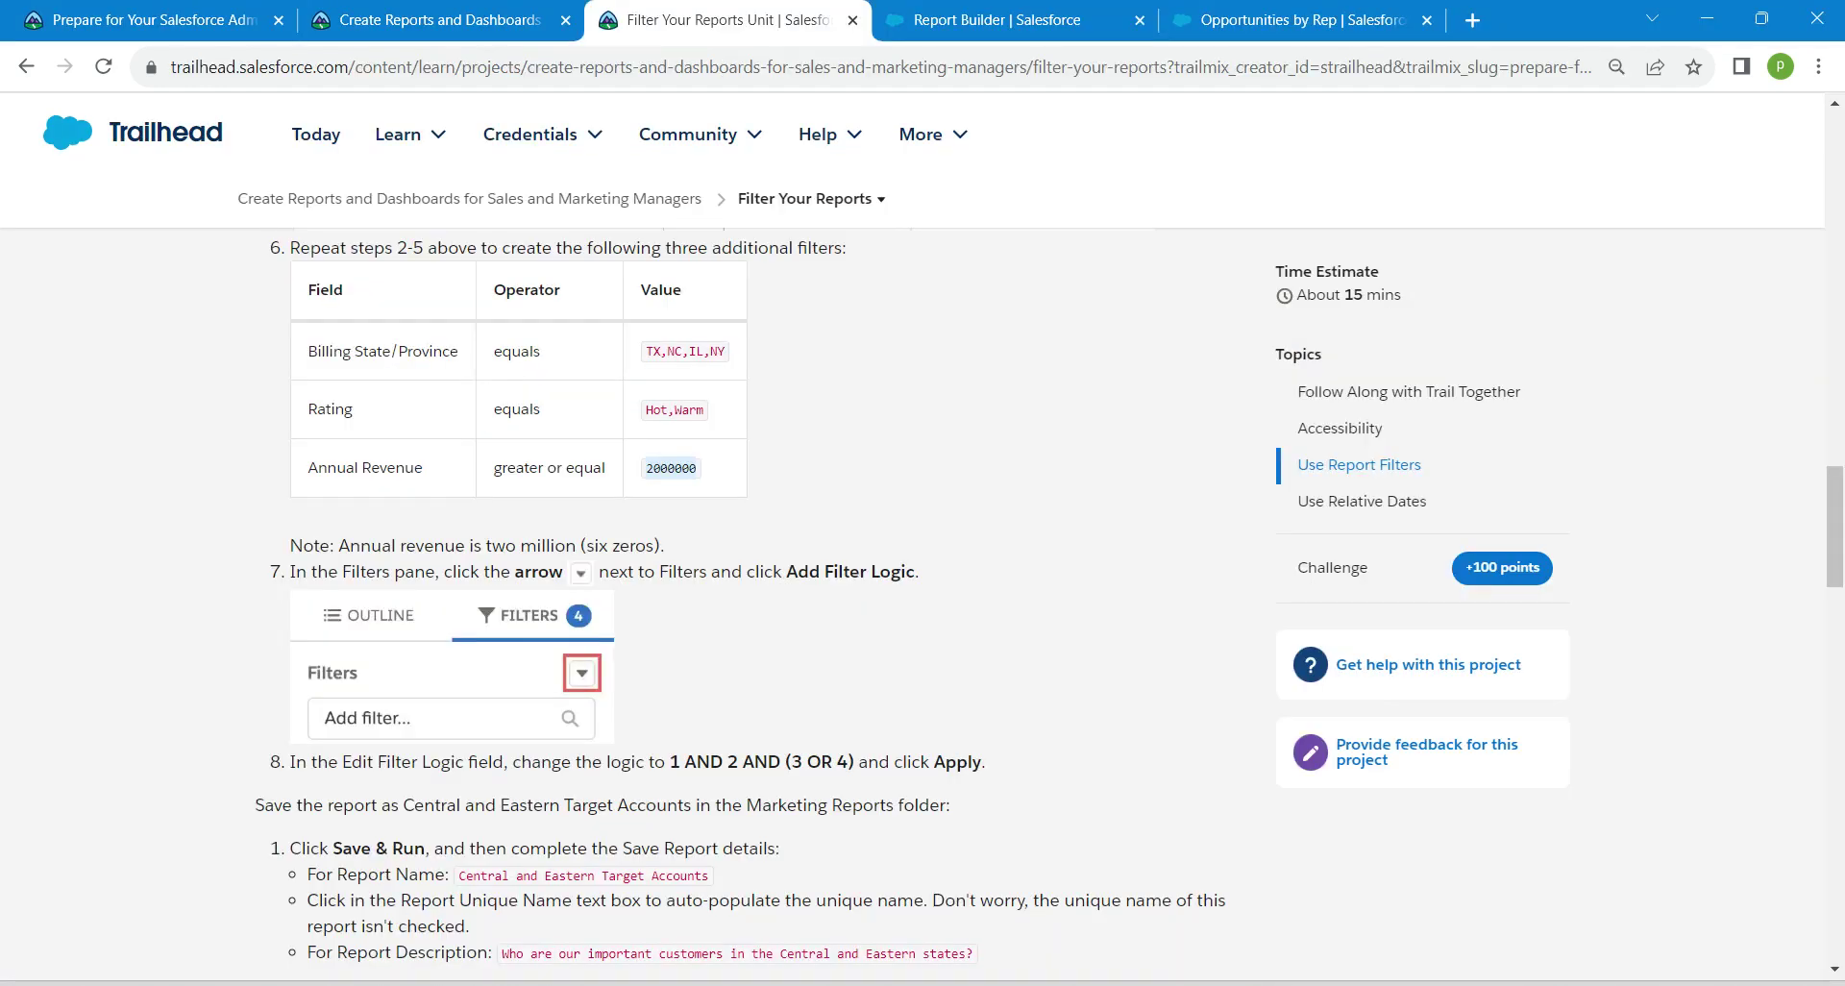
drag(670, 761, 854, 762)
key(ctrl+c)
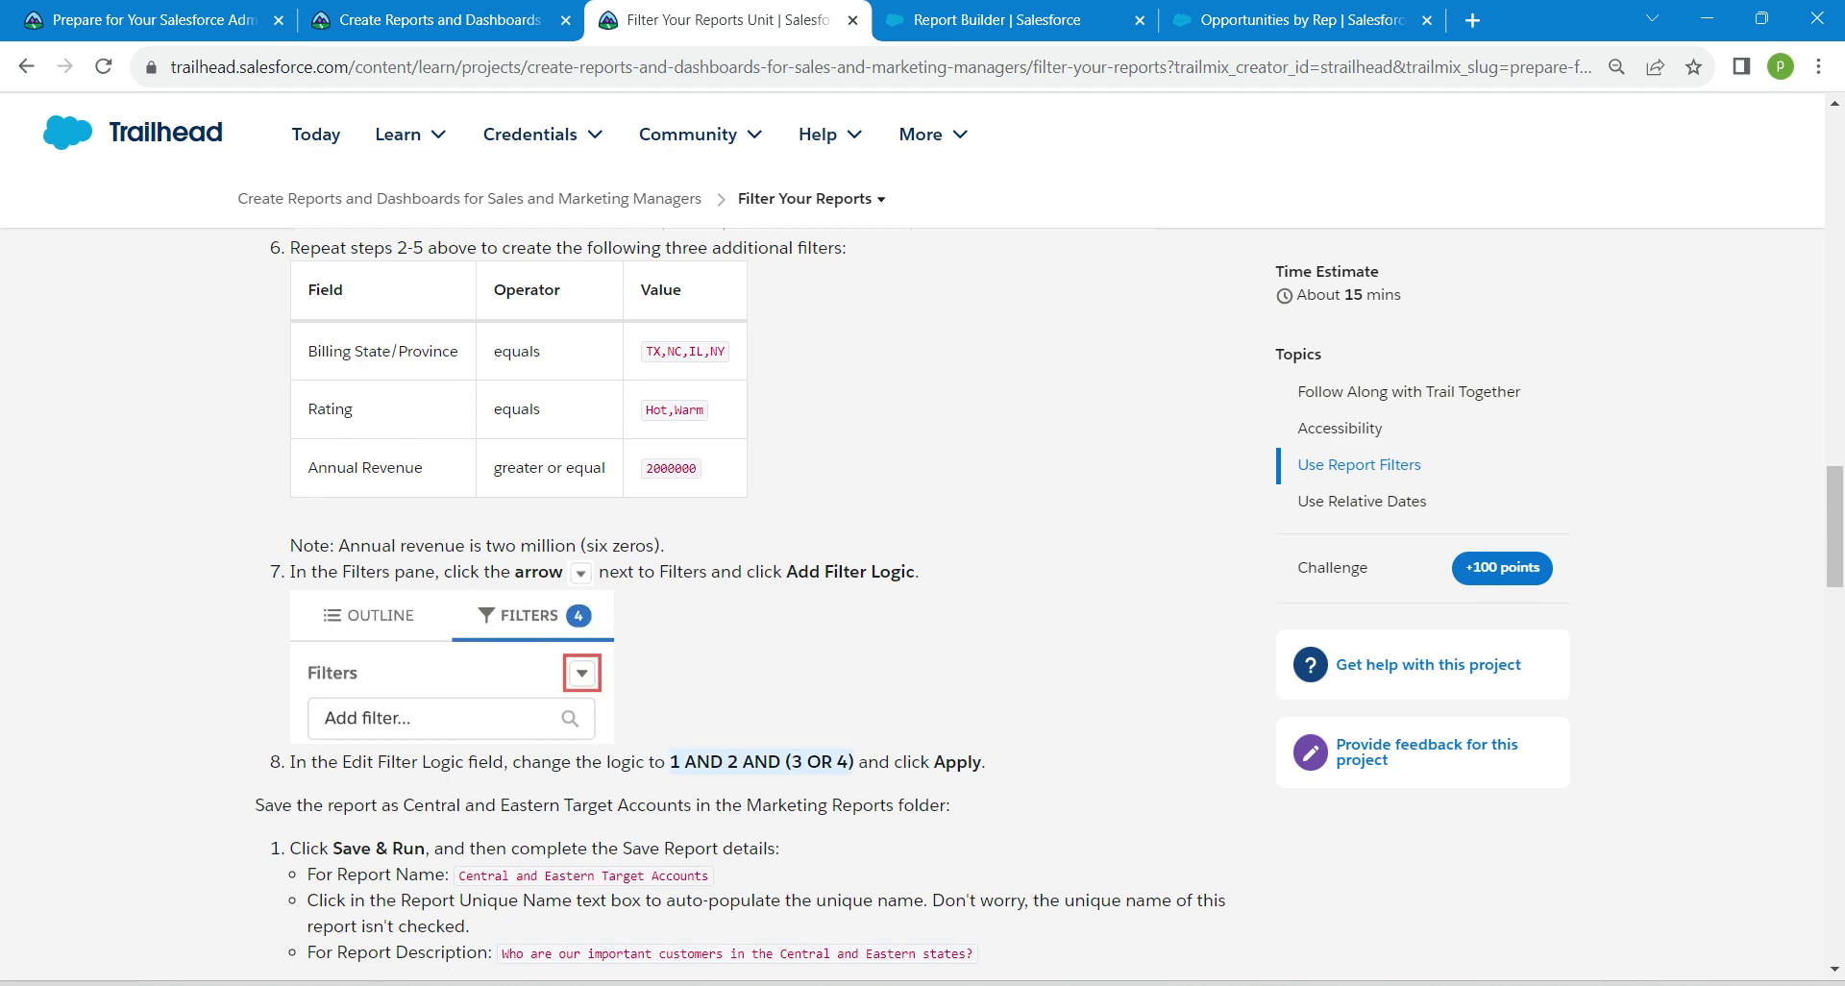
click(997, 19)
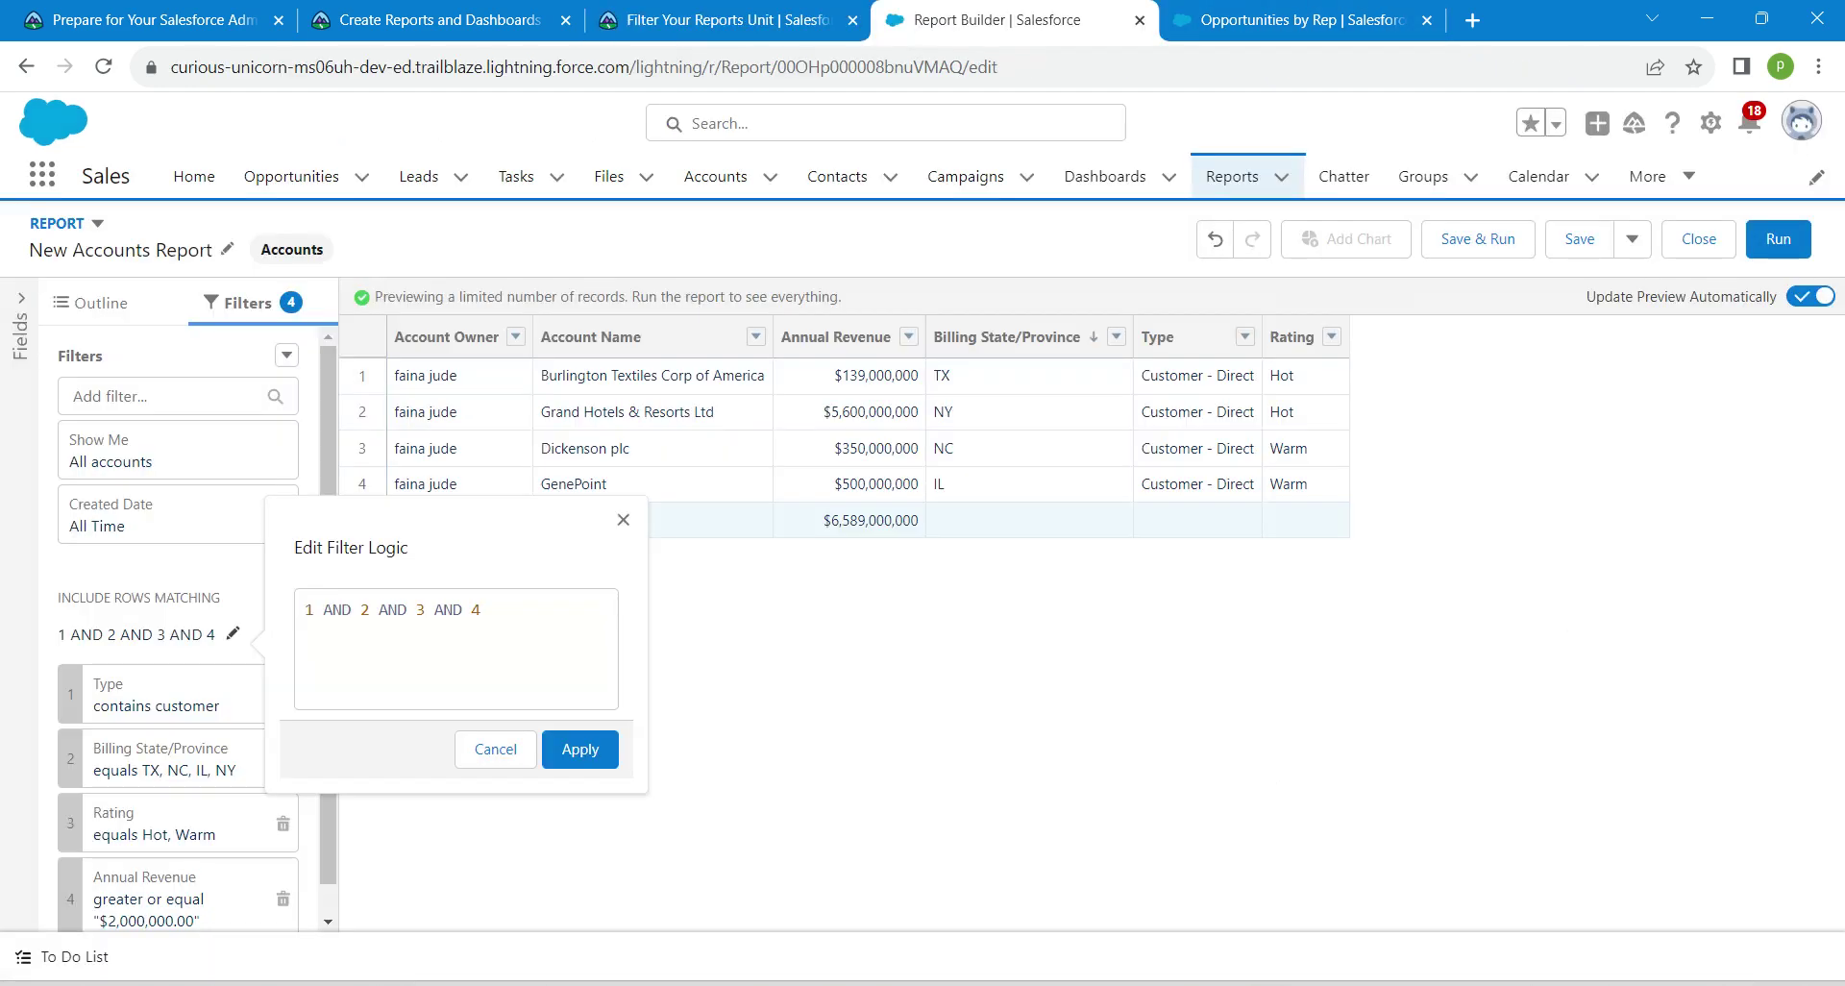
key(ctrl+a)
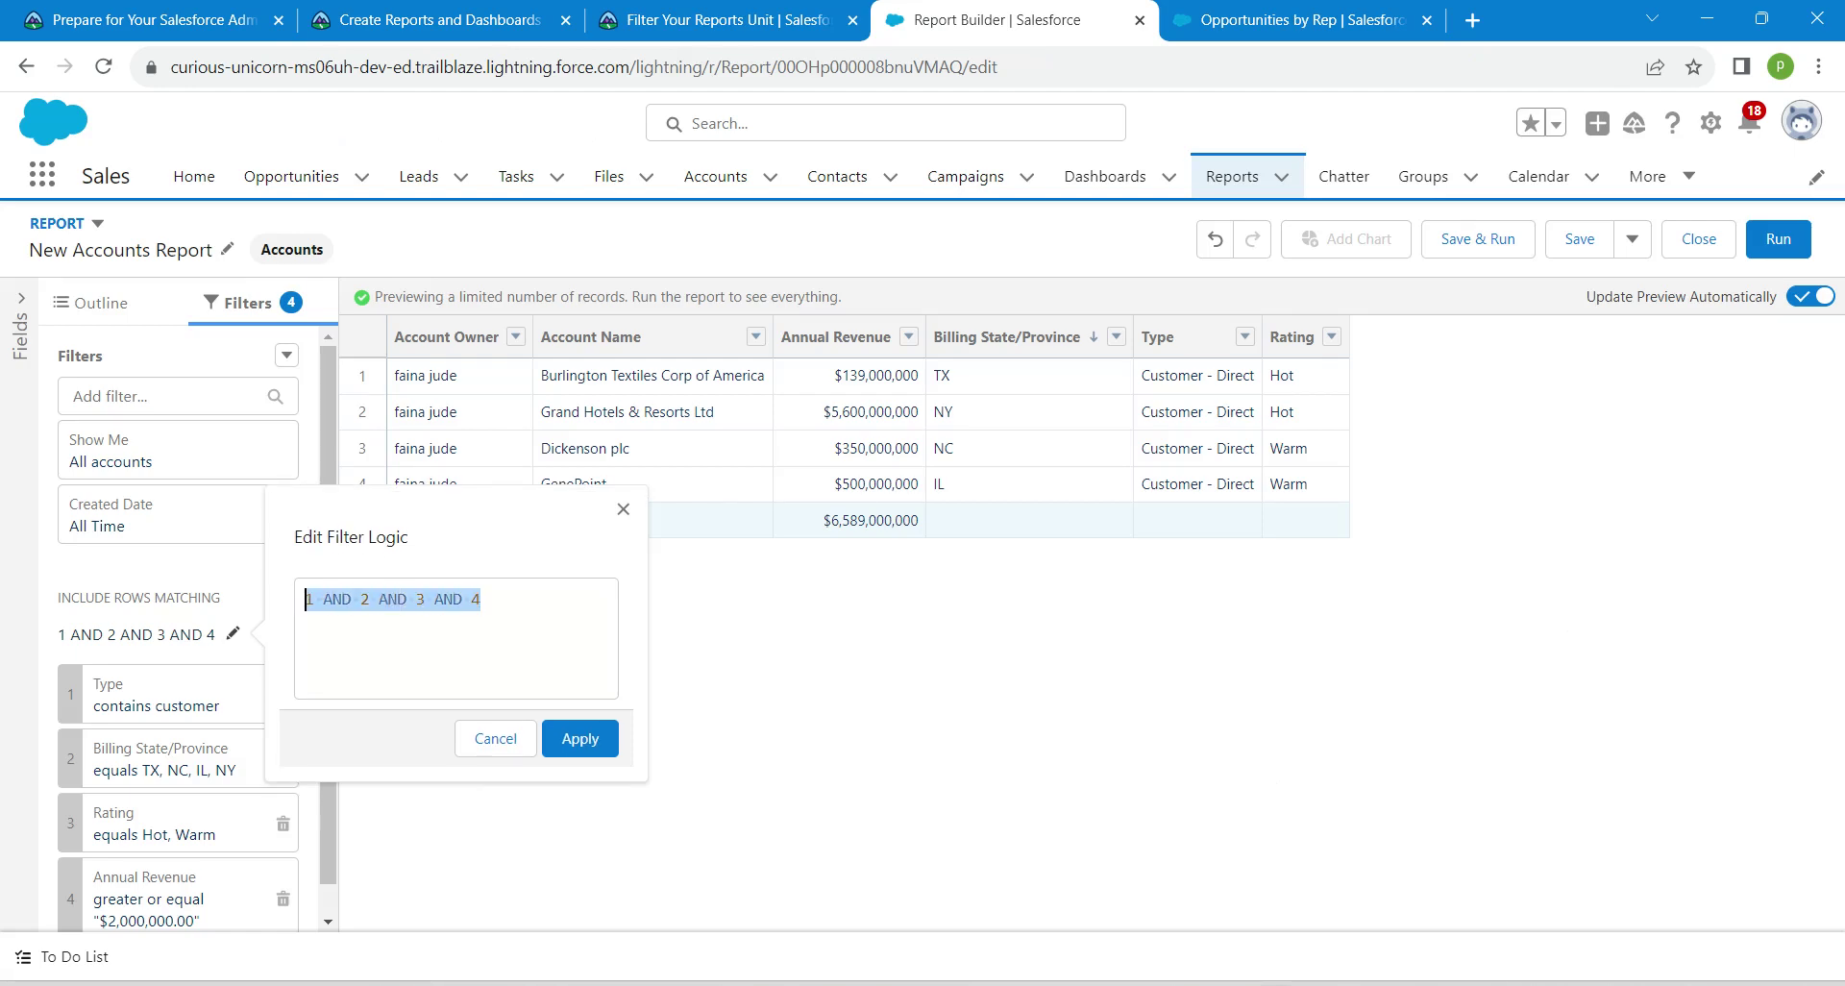
key(ctrl+v)
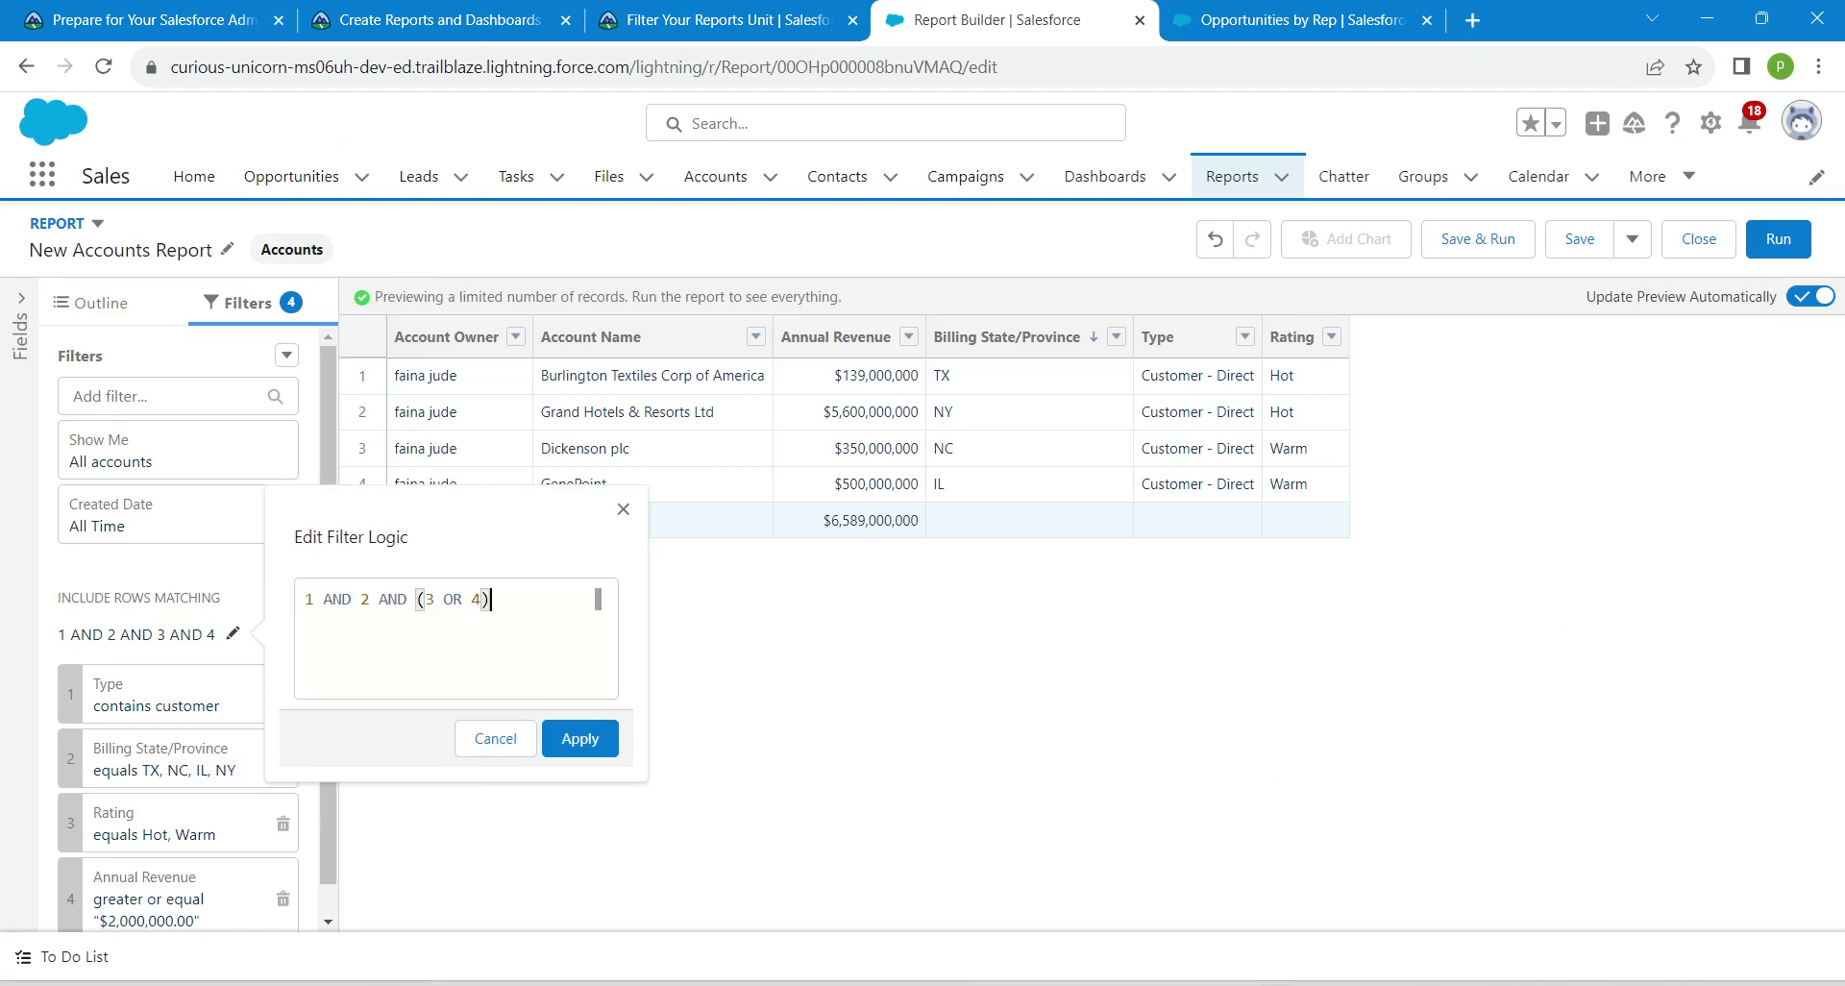
click(579, 739)
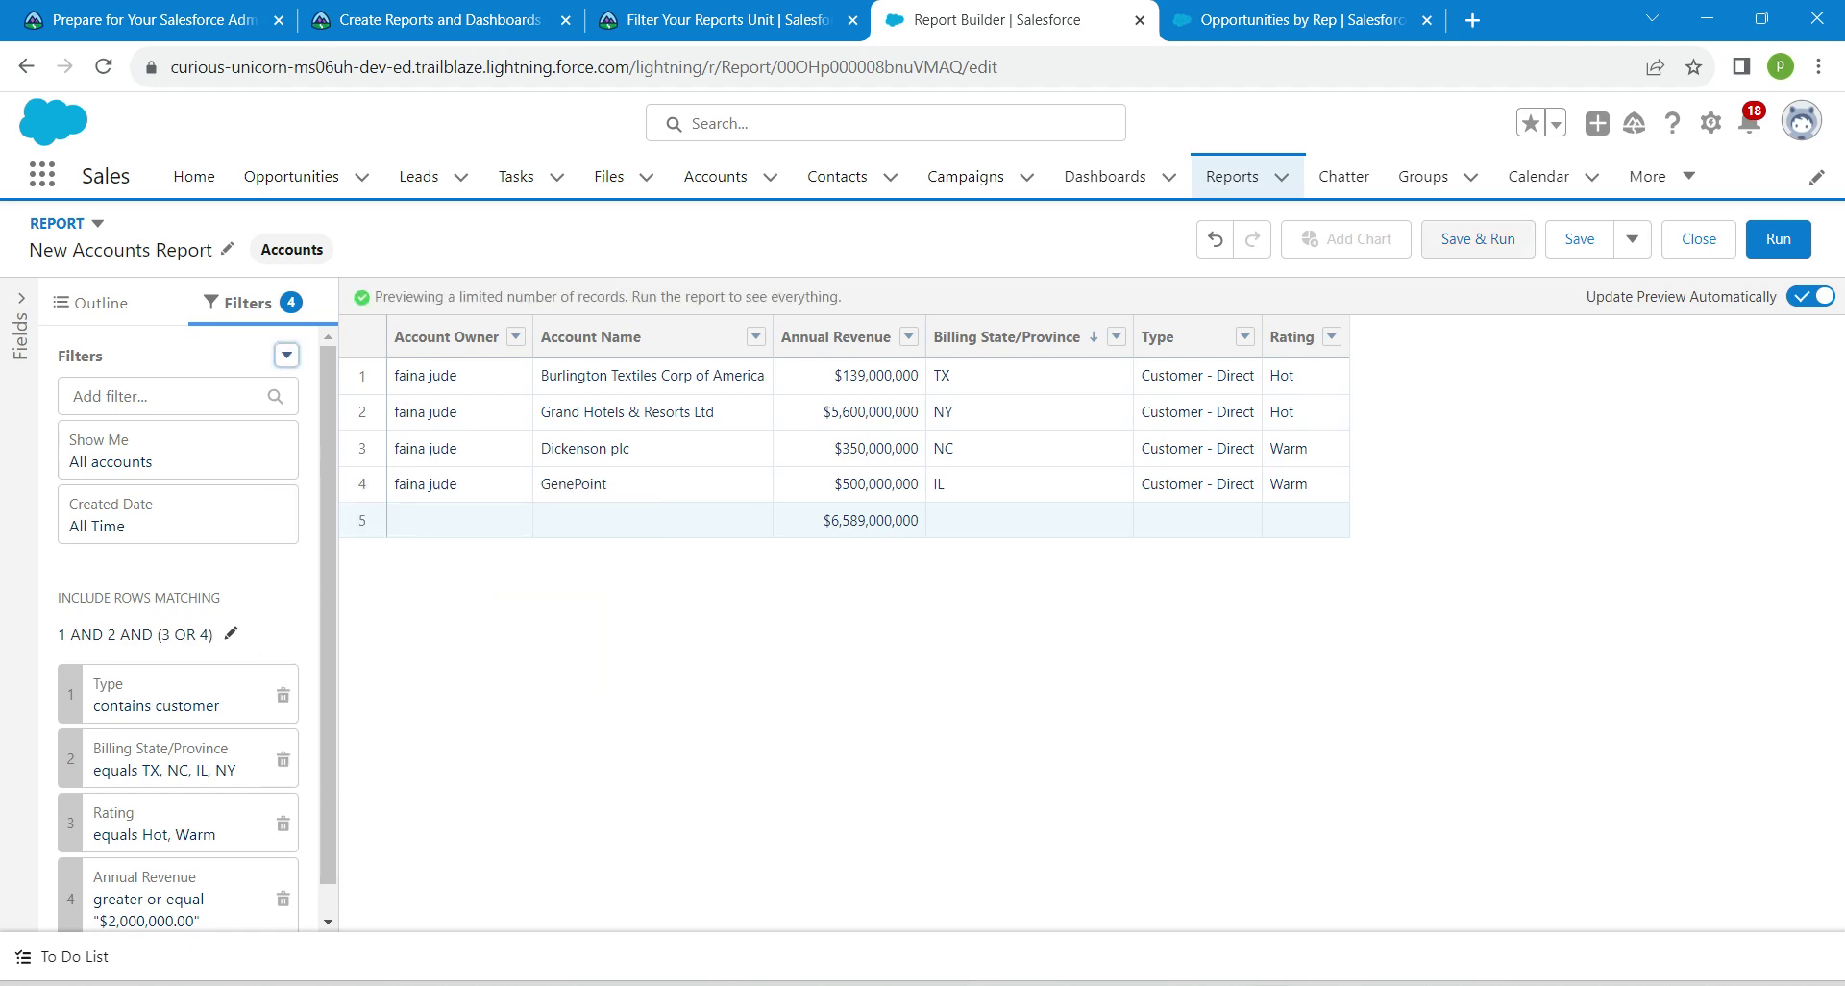
- Save and run the report, and select the report name Central and Eastern Target Accounts in the Trailhead instructions
click(1477, 239)
click(721, 19)
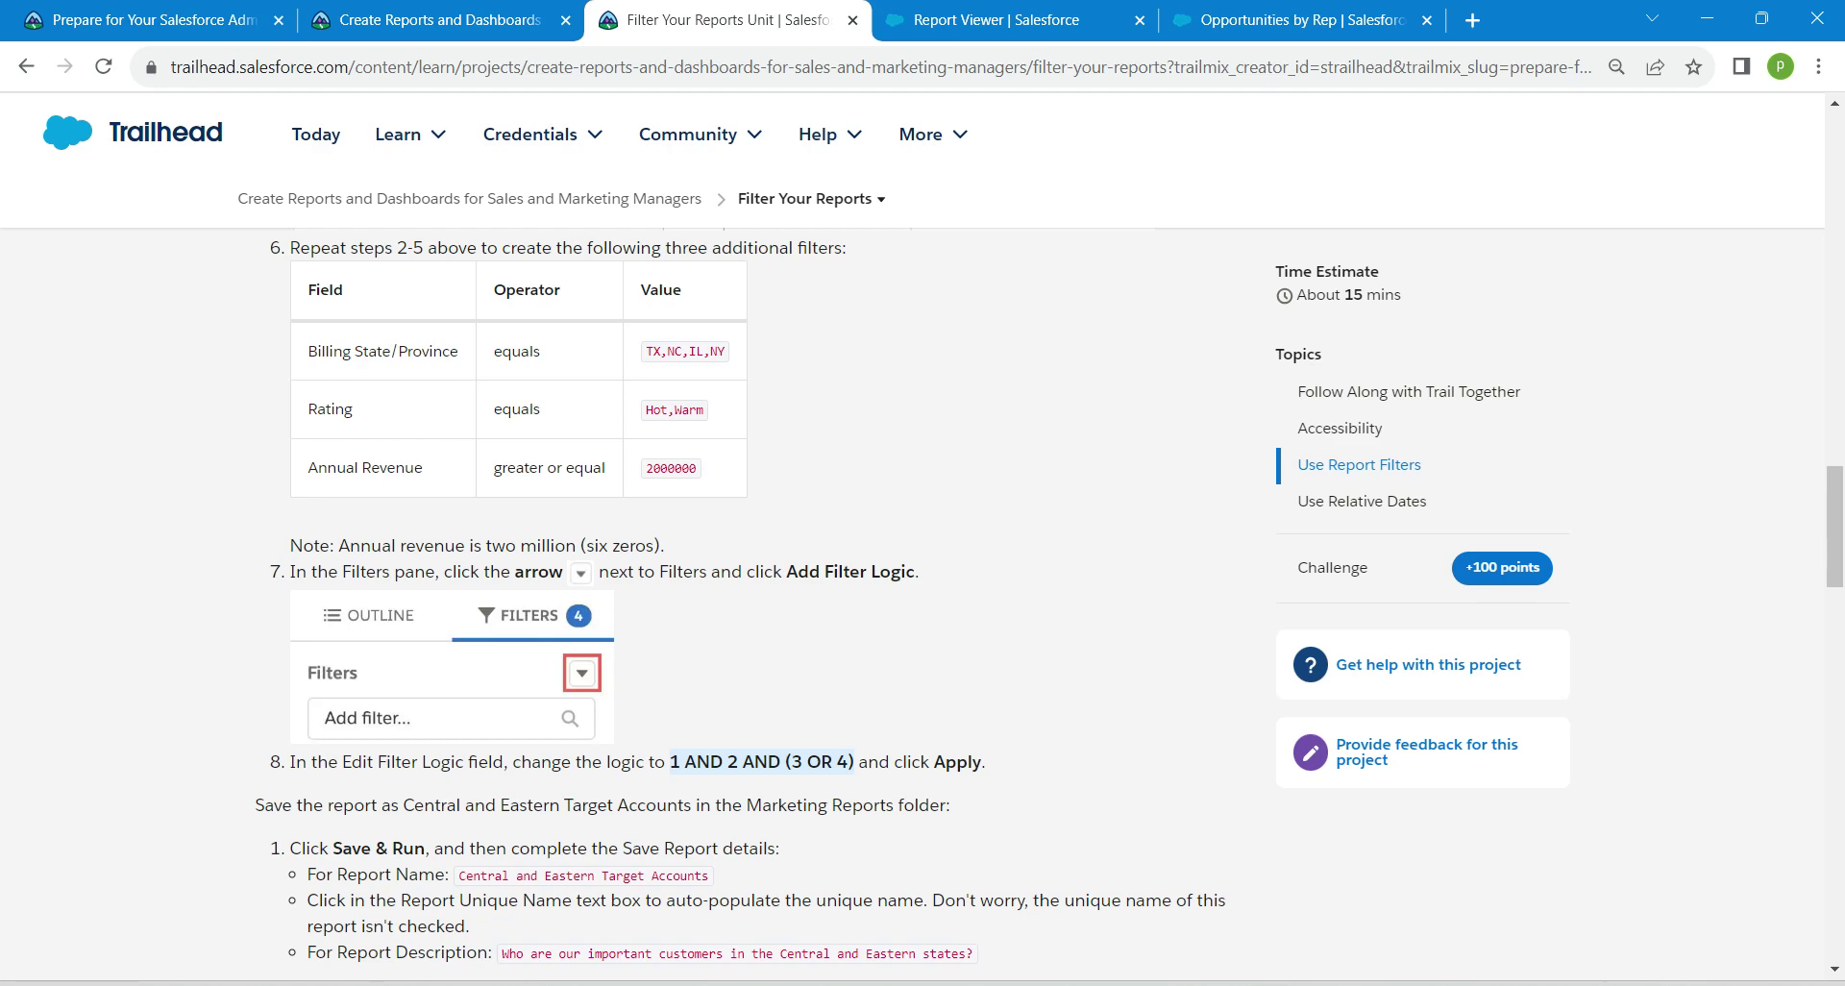
drag(459, 875, 711, 876)
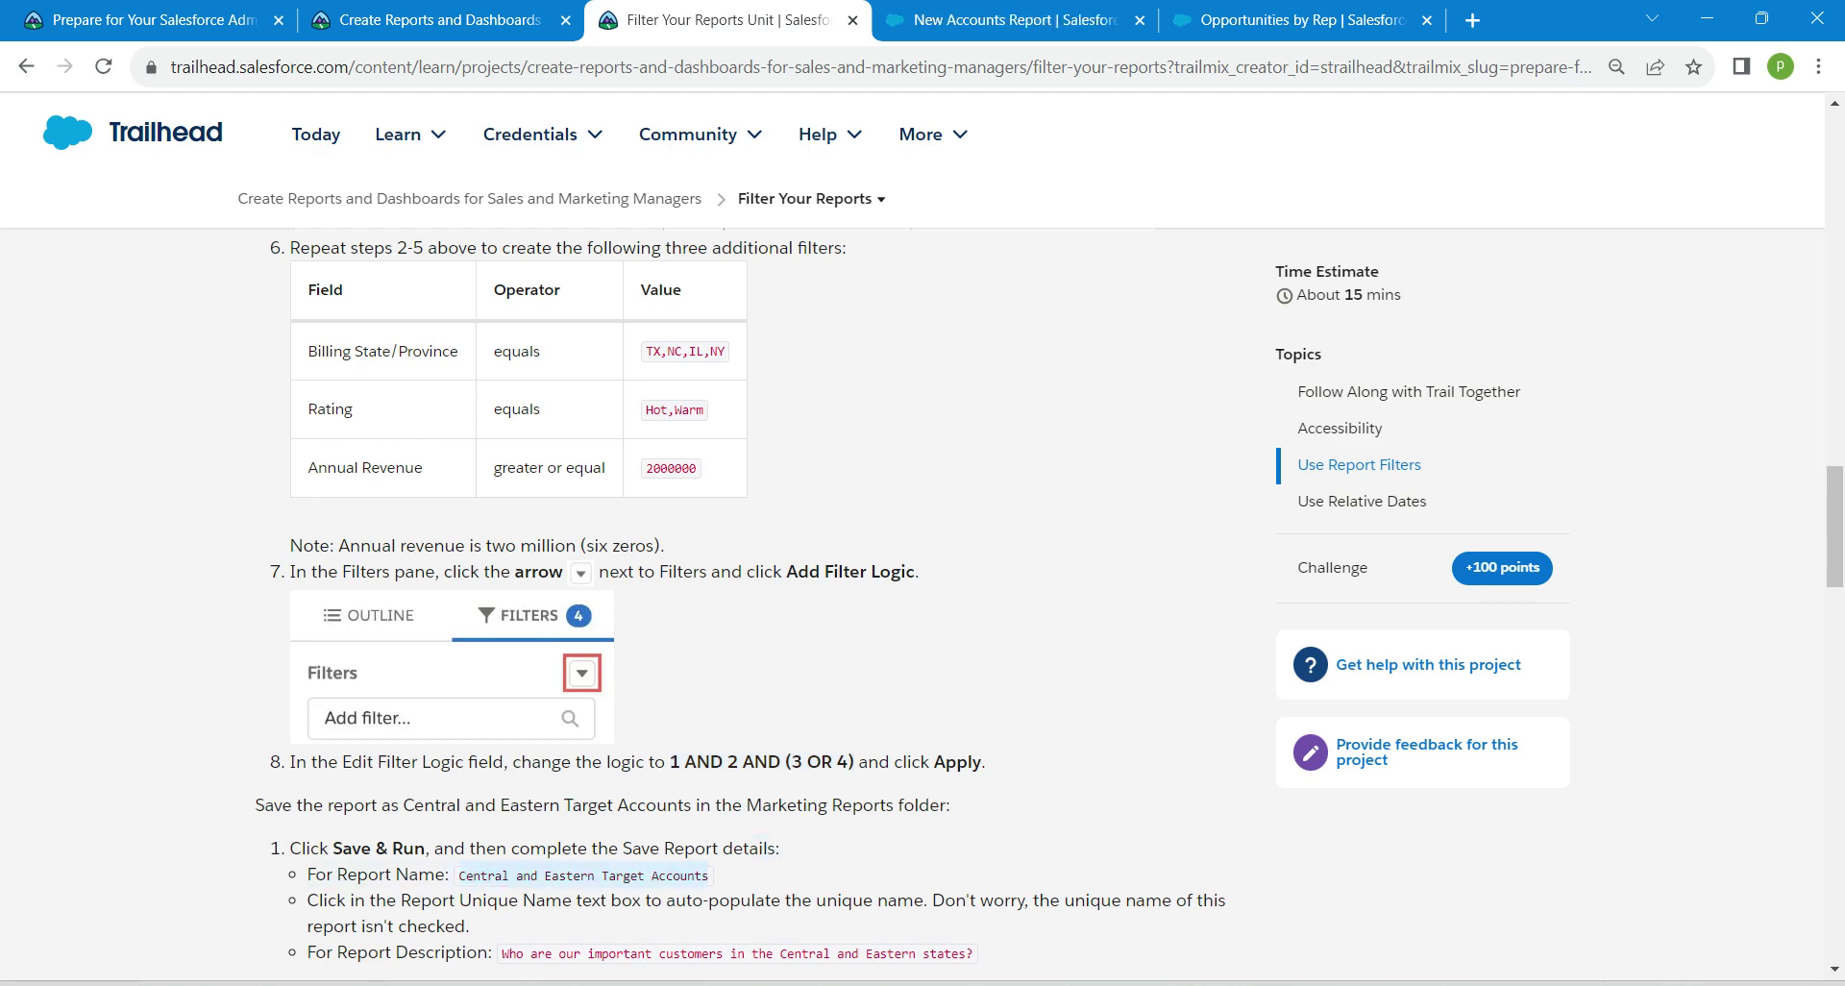
click(1009, 19)
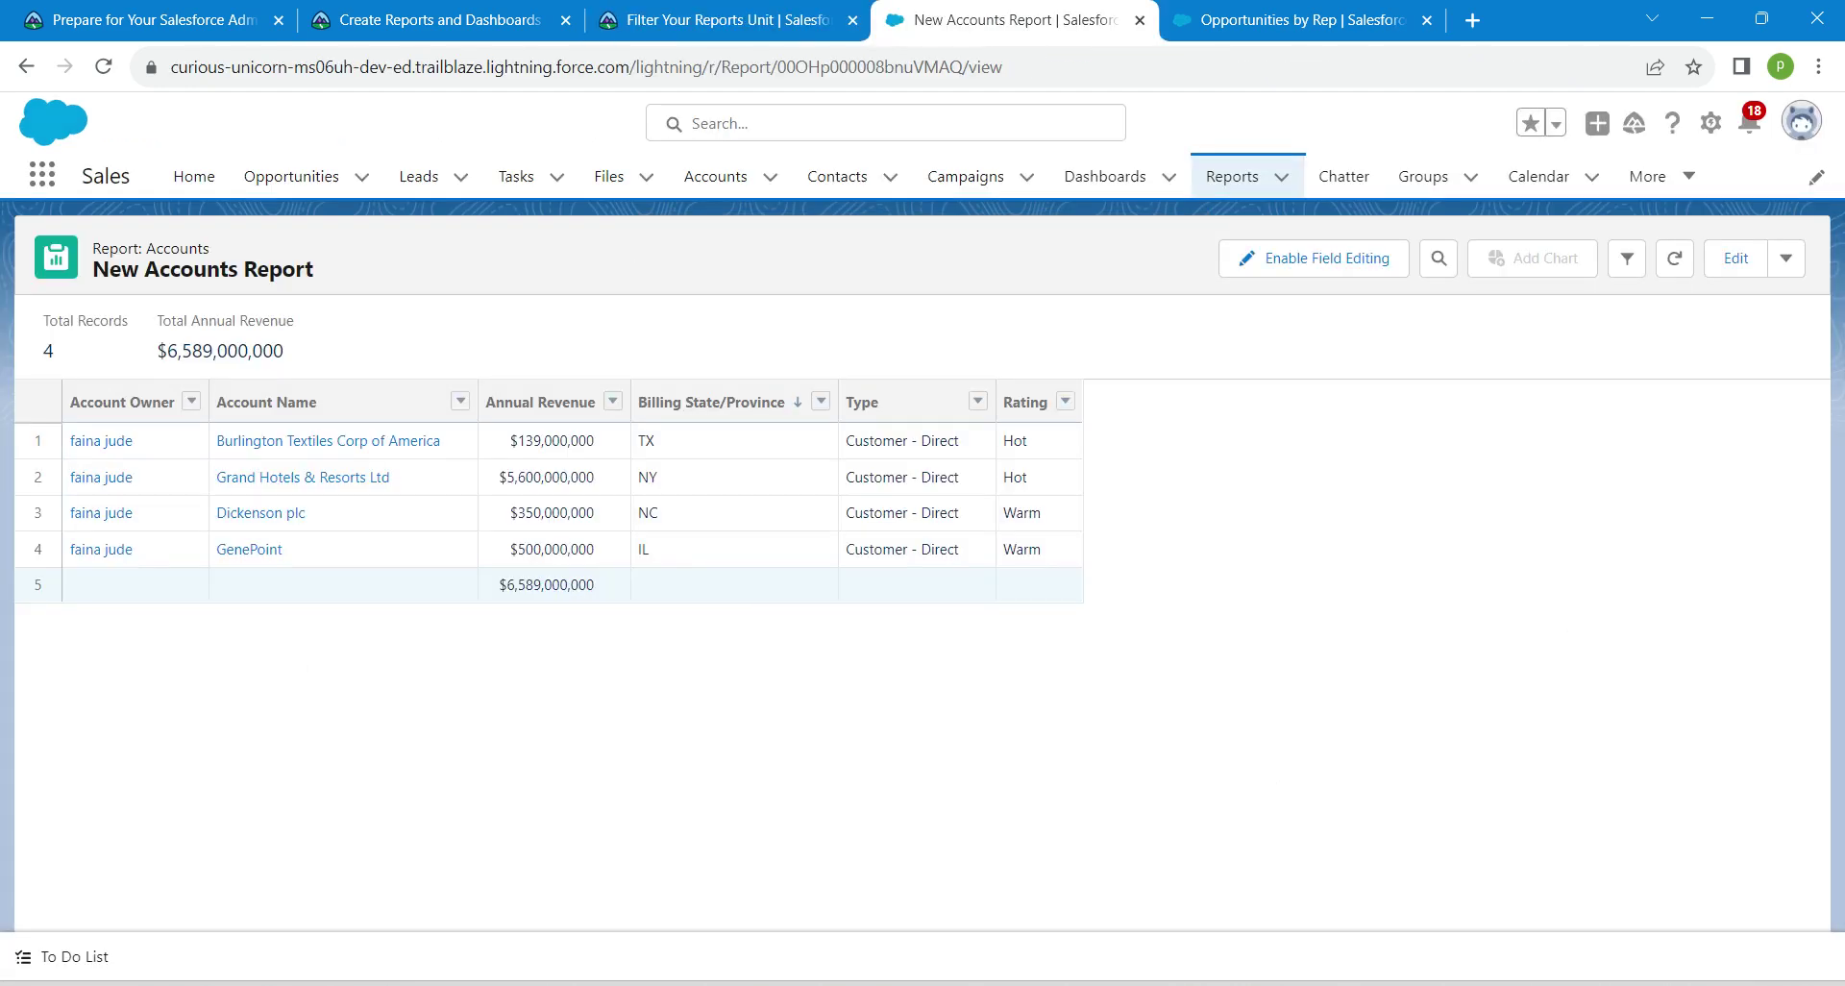
key(ctrl+Tab)
key(ctrl+shift+Tab)
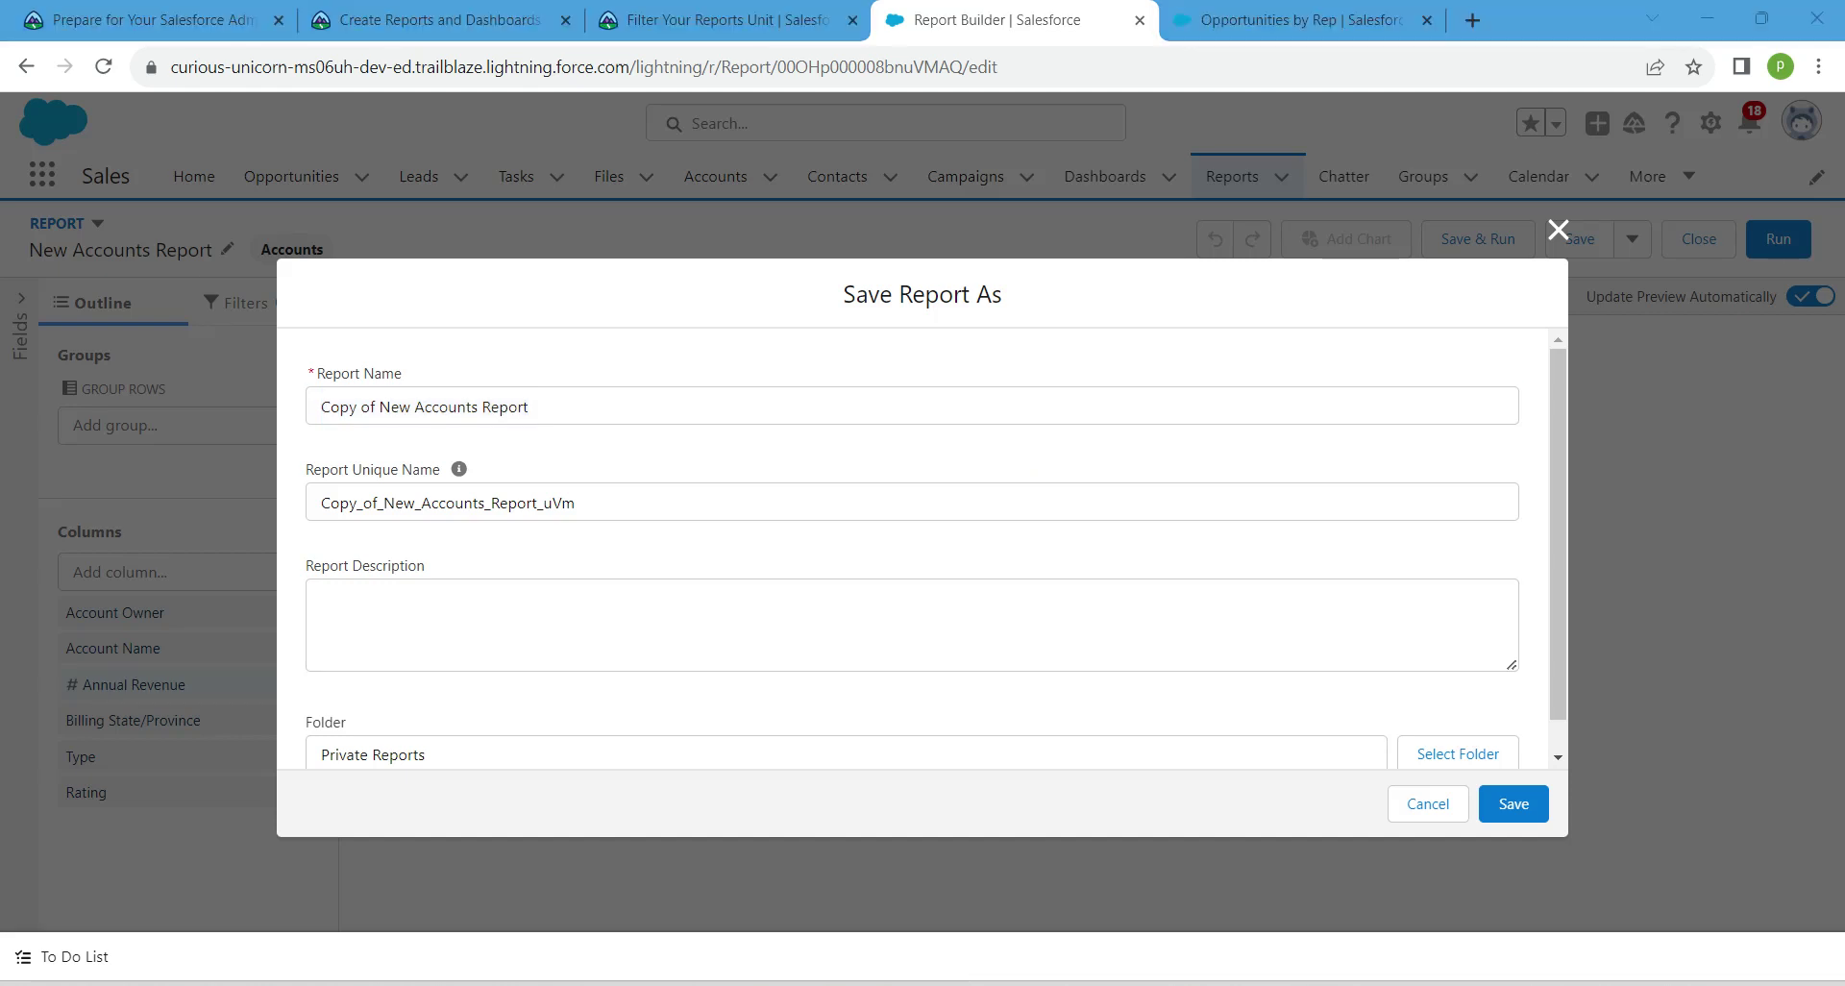
- Copy "Who are our important customers in the Central and Eastern states?" from the Trailhead instructions into the report copy's description
click(723, 19)
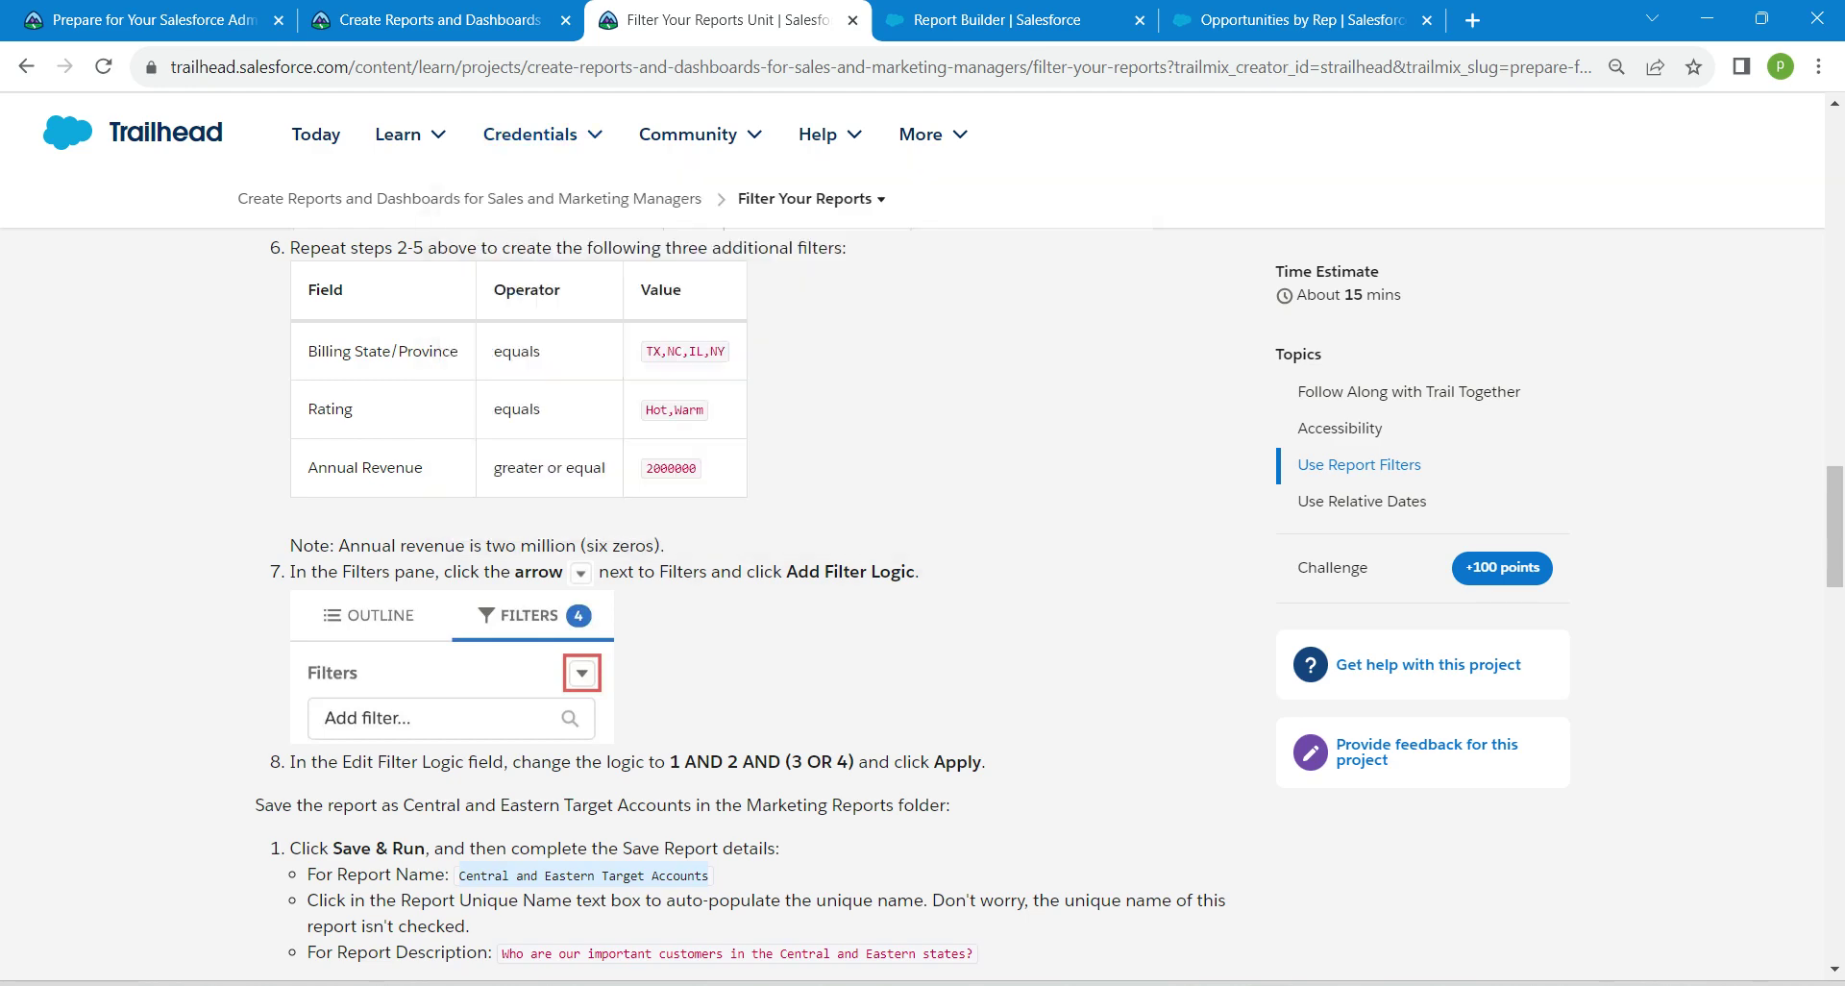
drag(498, 953, 974, 953)
key(ctrl+c)
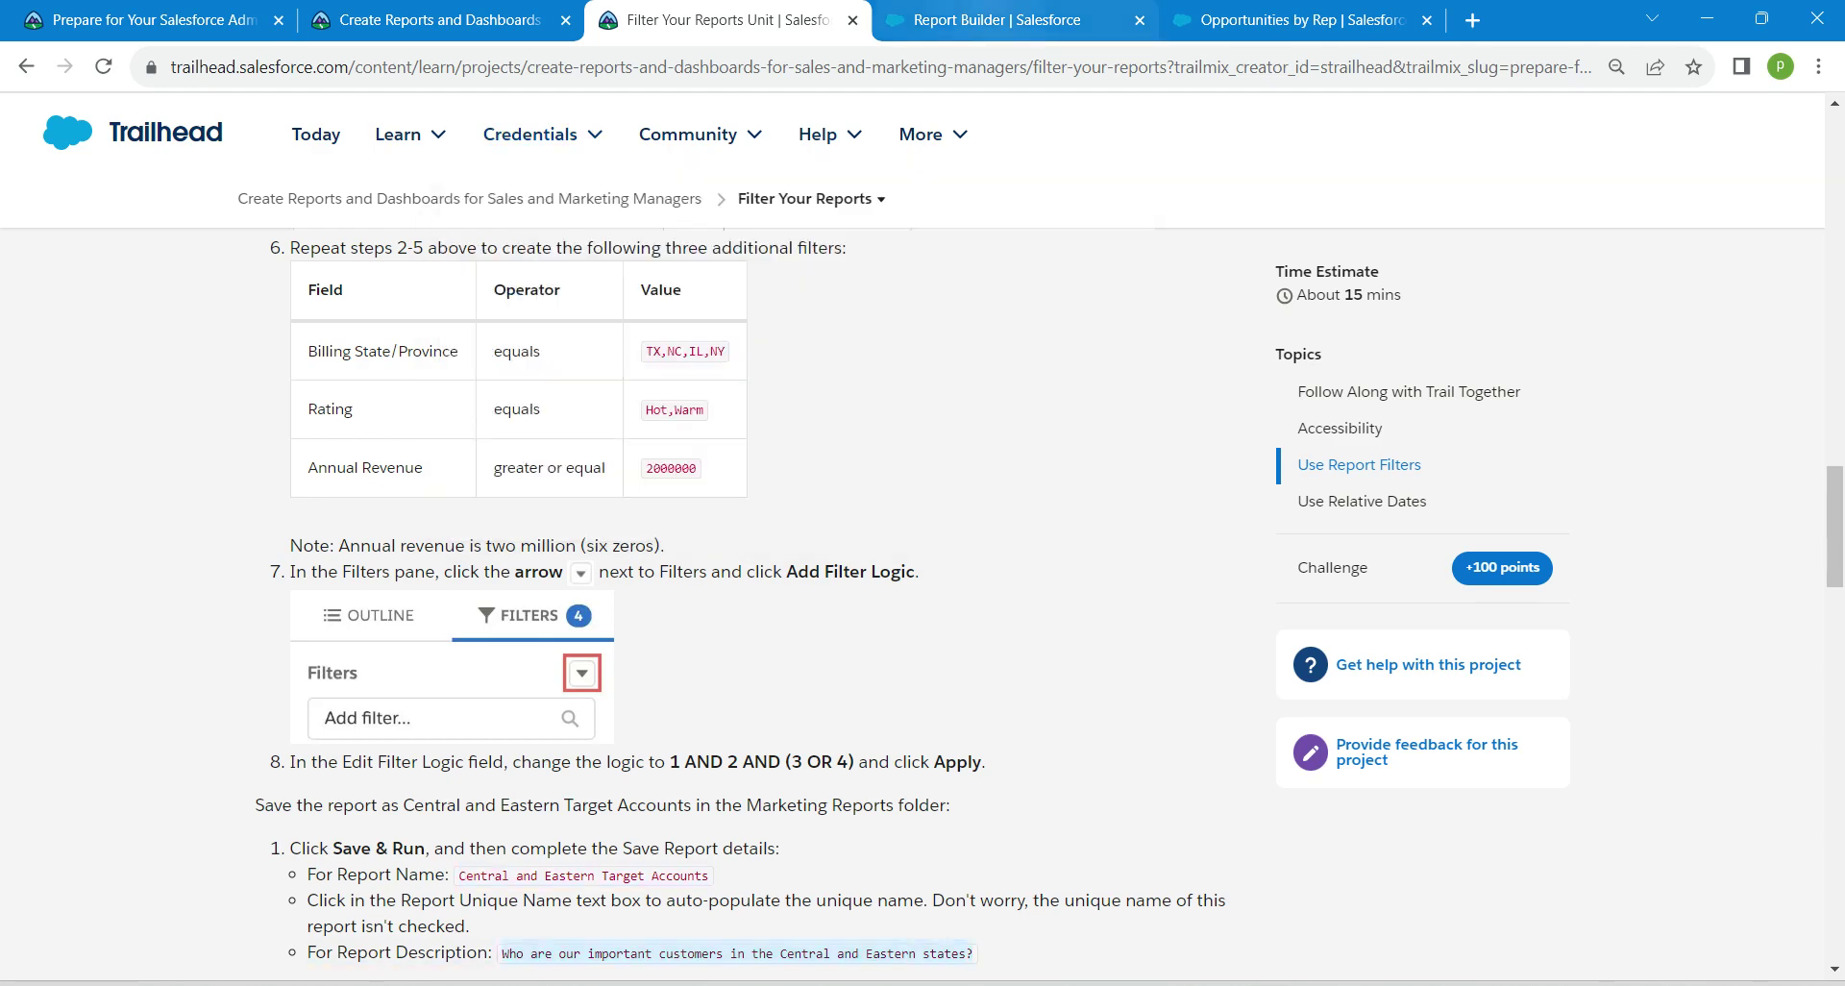
click(997, 20)
click(321, 608)
key(ctrl+v)
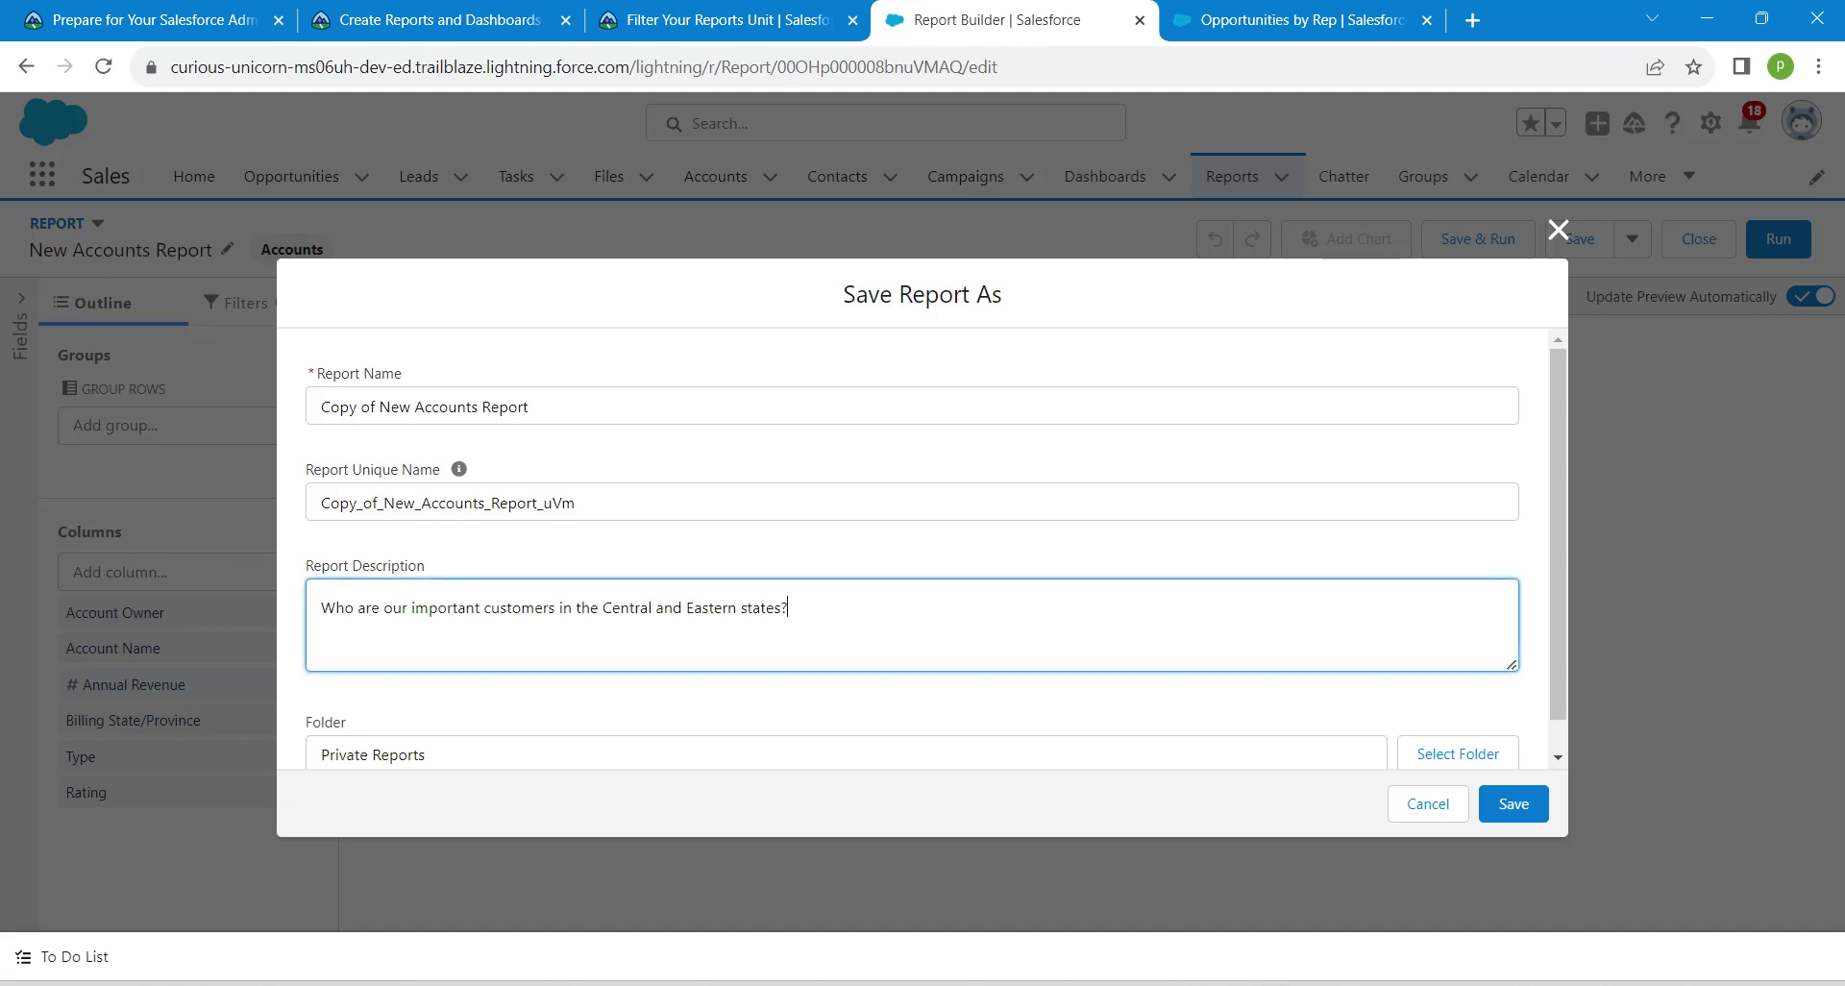
- Choose Global Sales Reports as the folder for the report copy and save it
drag(1557, 534, 1557, 563)
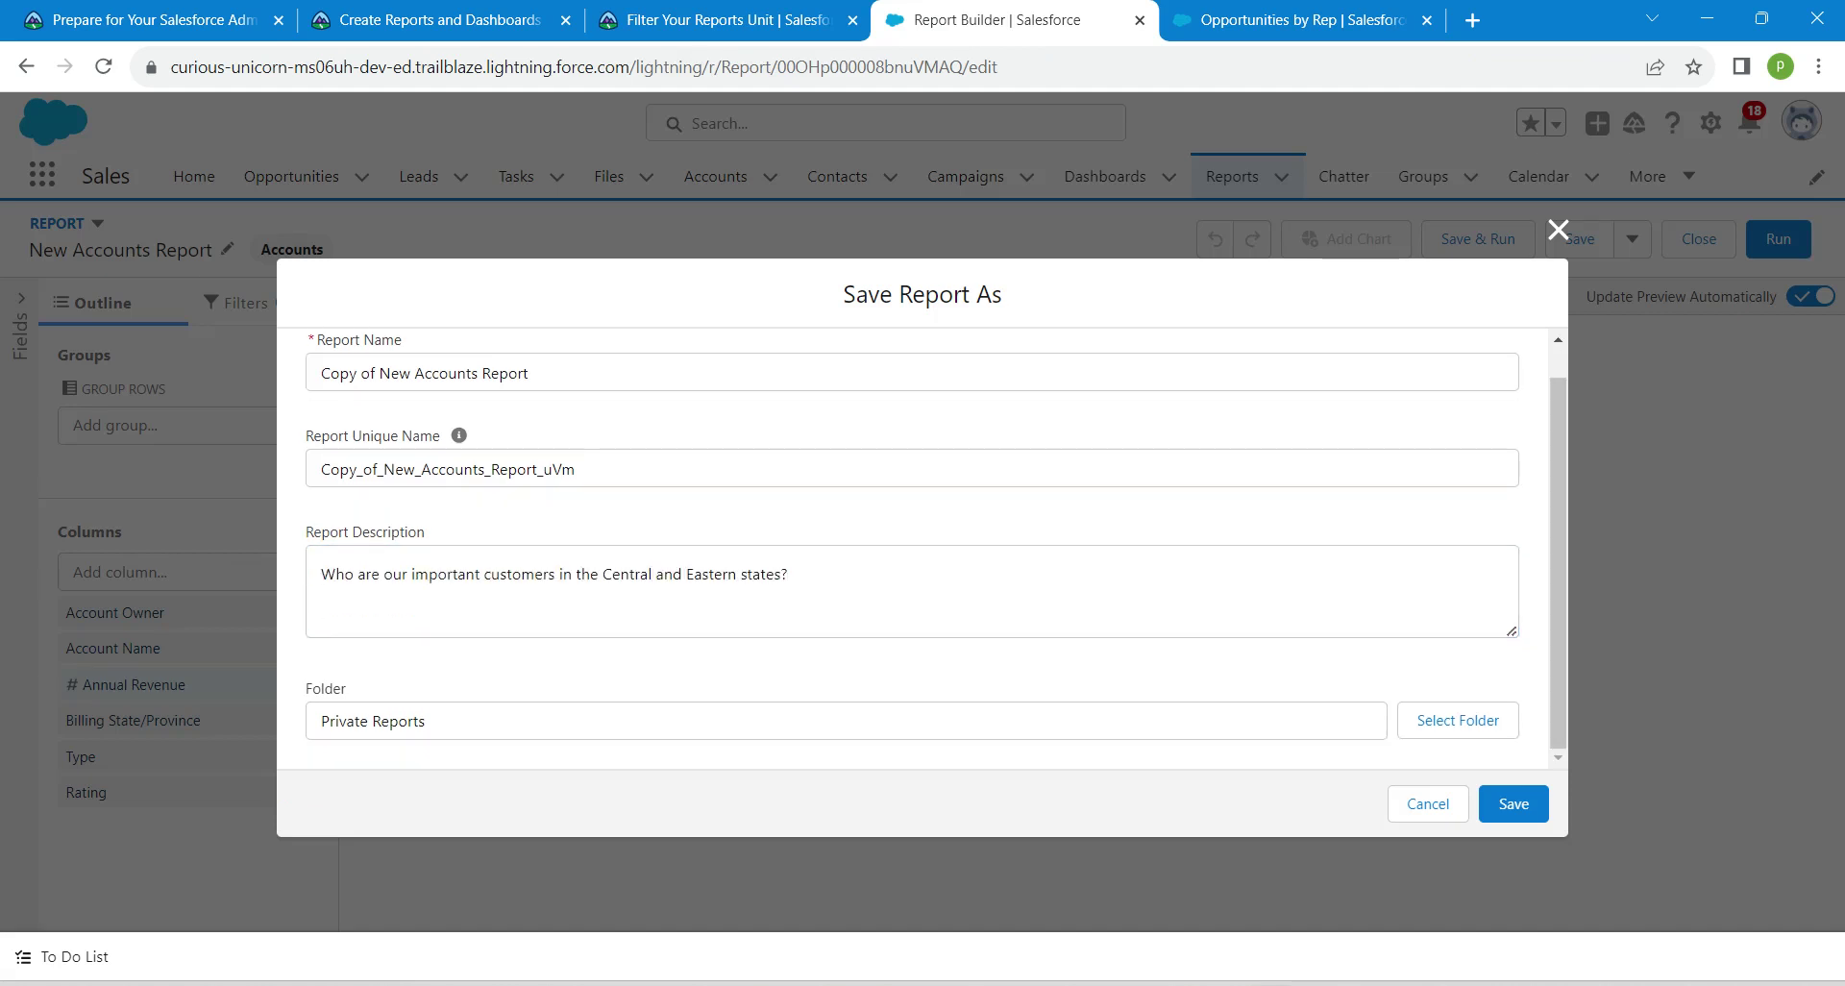
click(1458, 720)
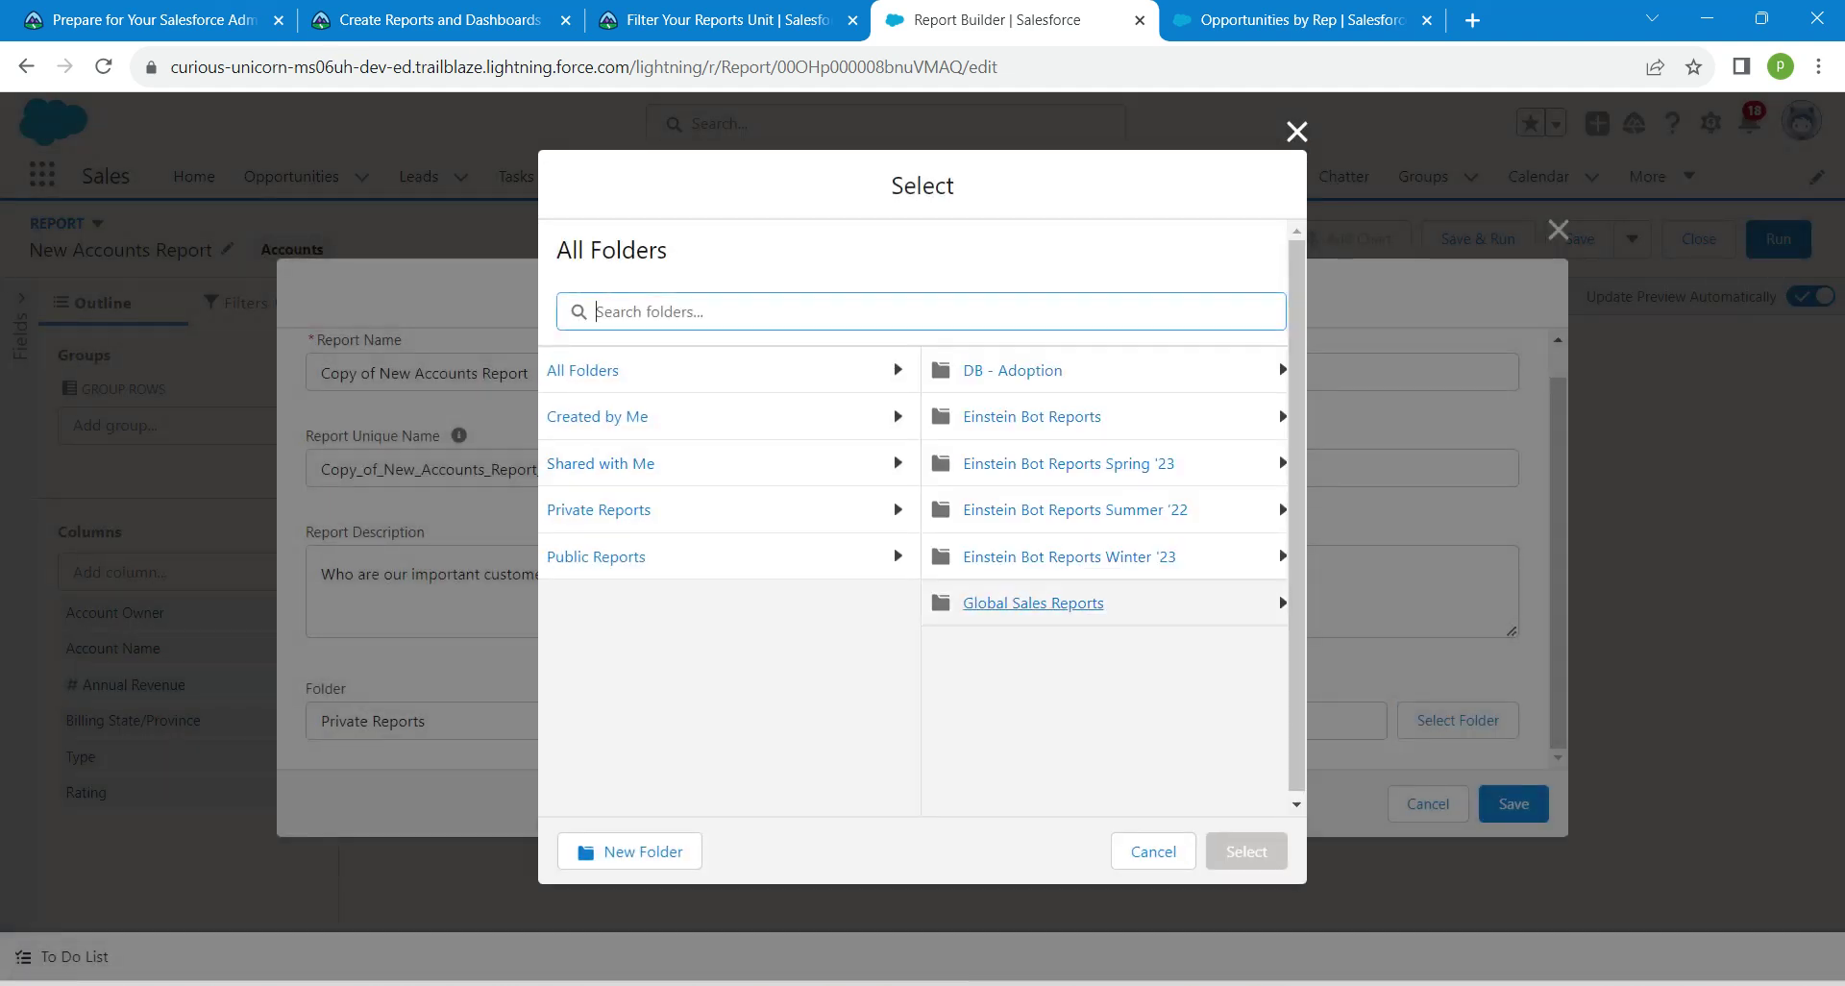
click(1033, 602)
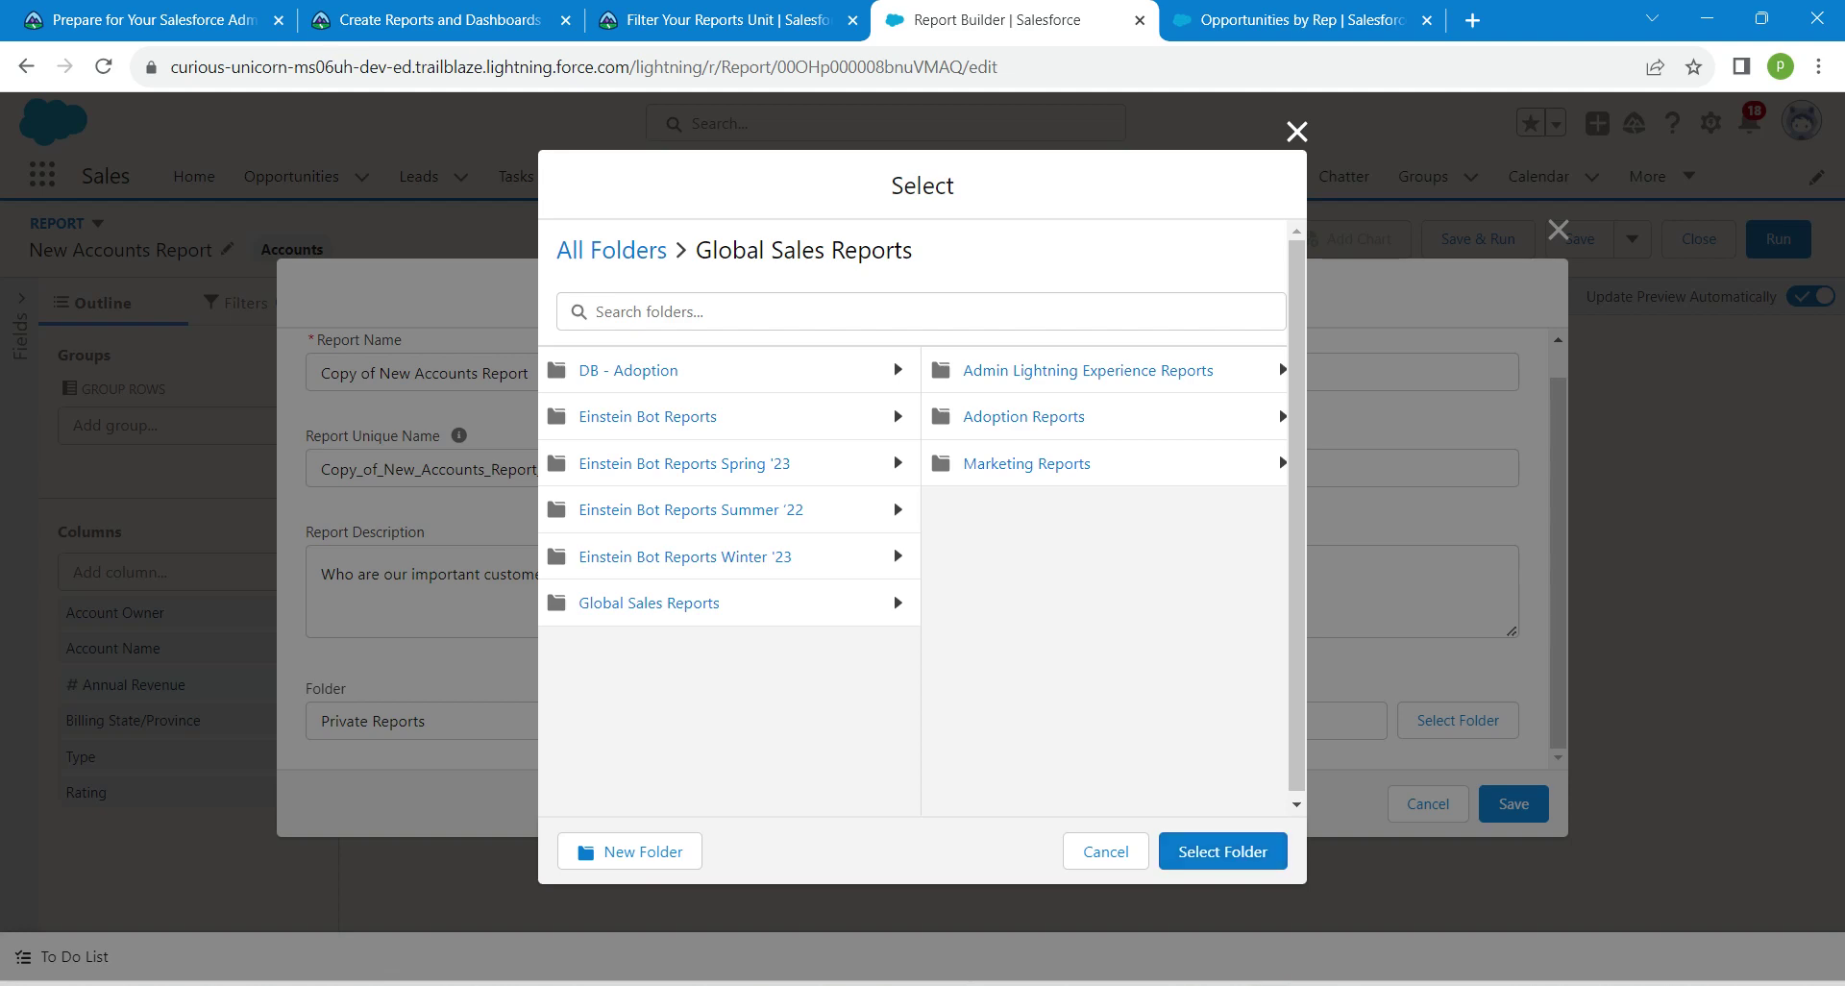
click(1222, 851)
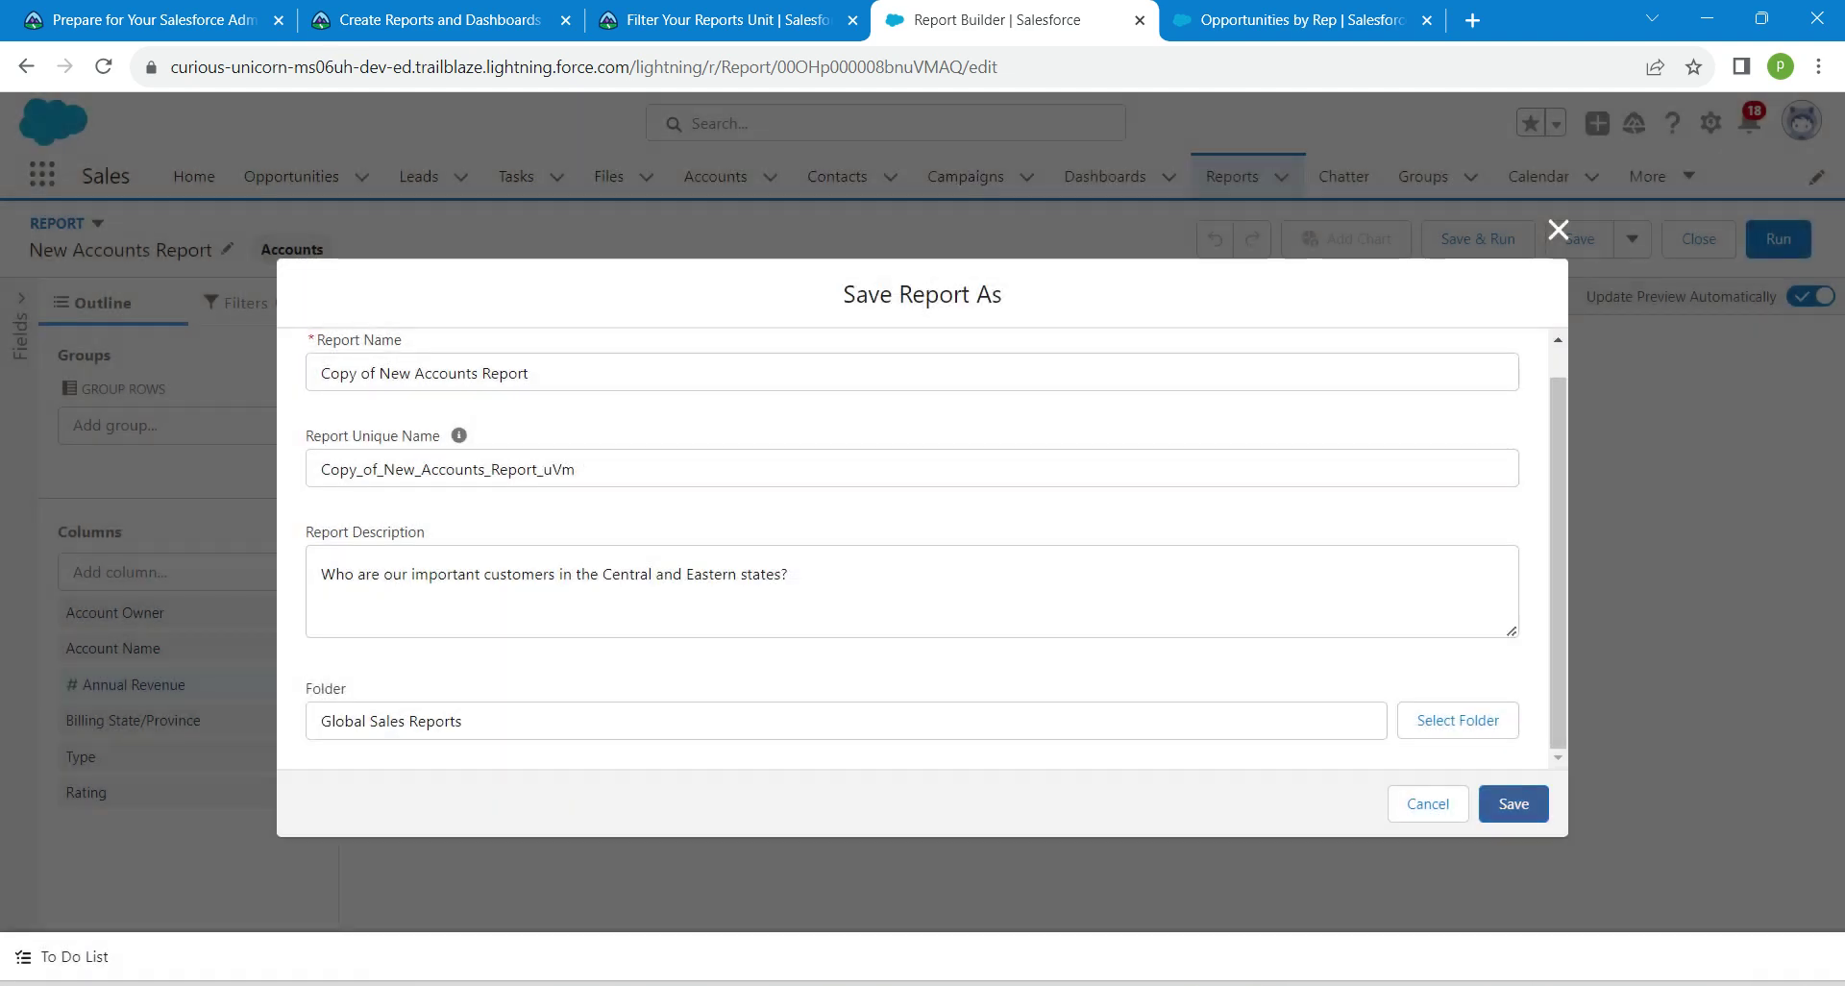
click(1514, 804)
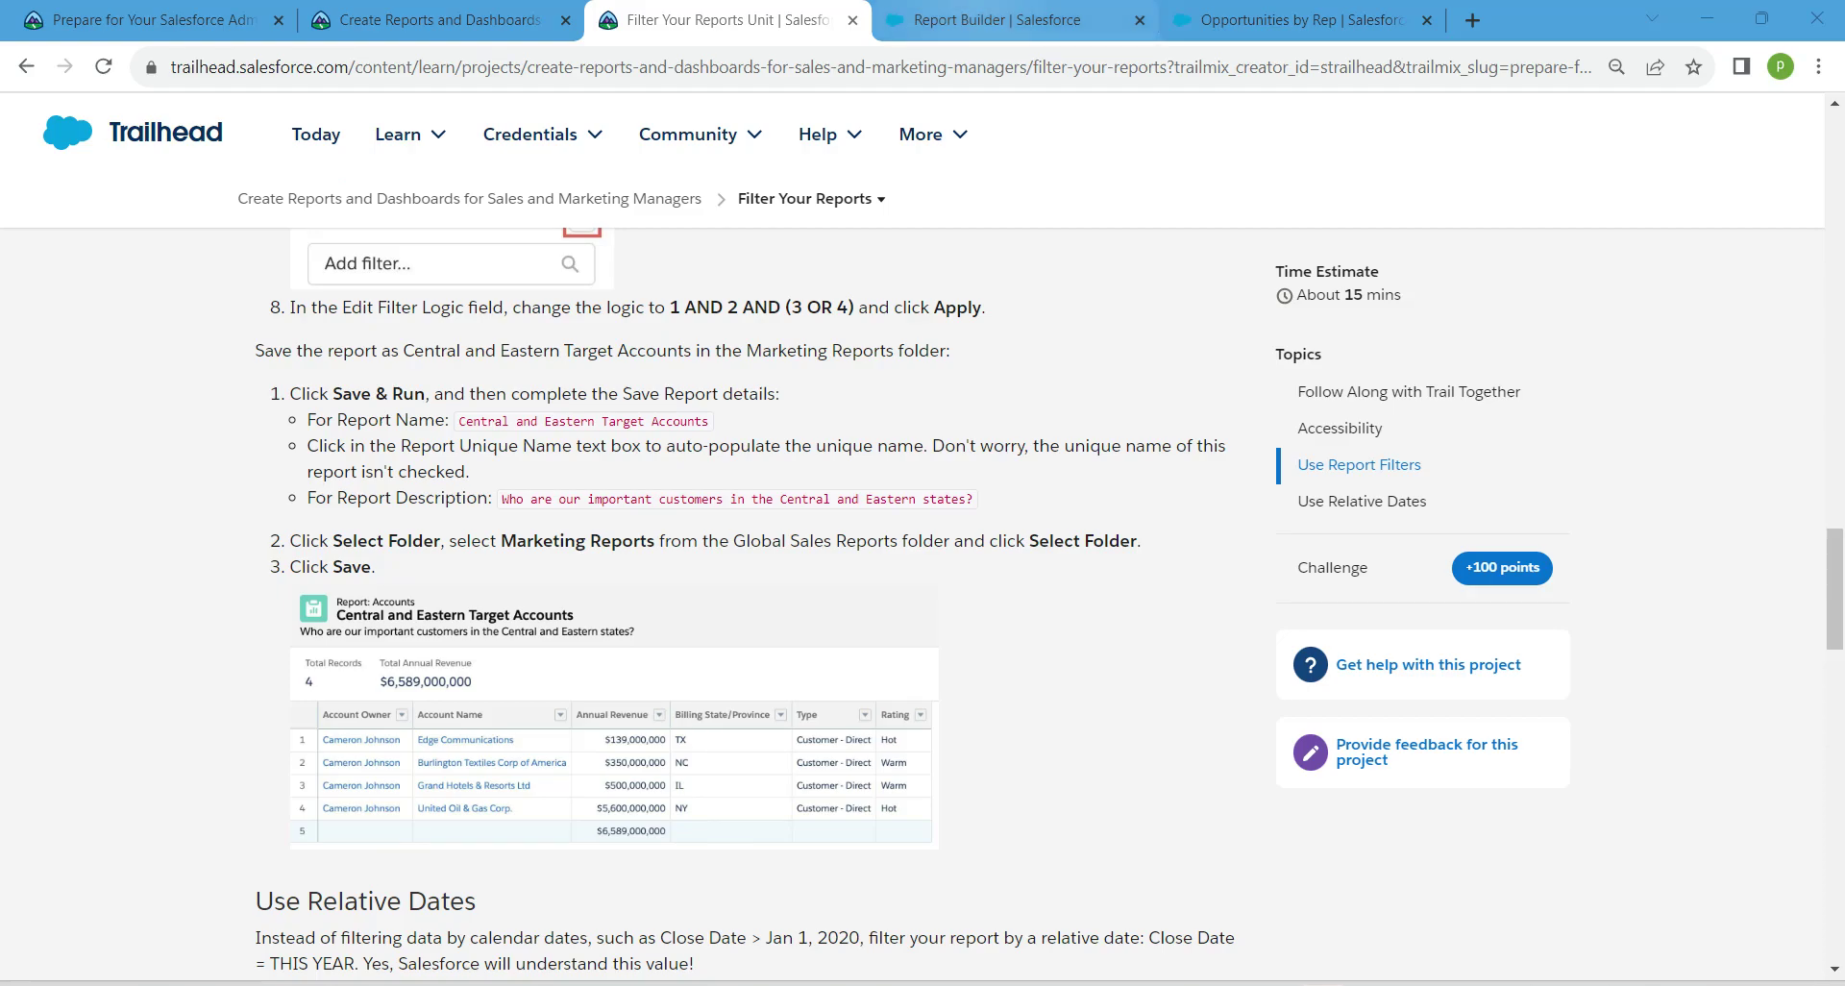
- Enter Central and Eastern Target Accounts as the report name in the Save Report As details
key(ctrl+Tab)
click(569, 406)
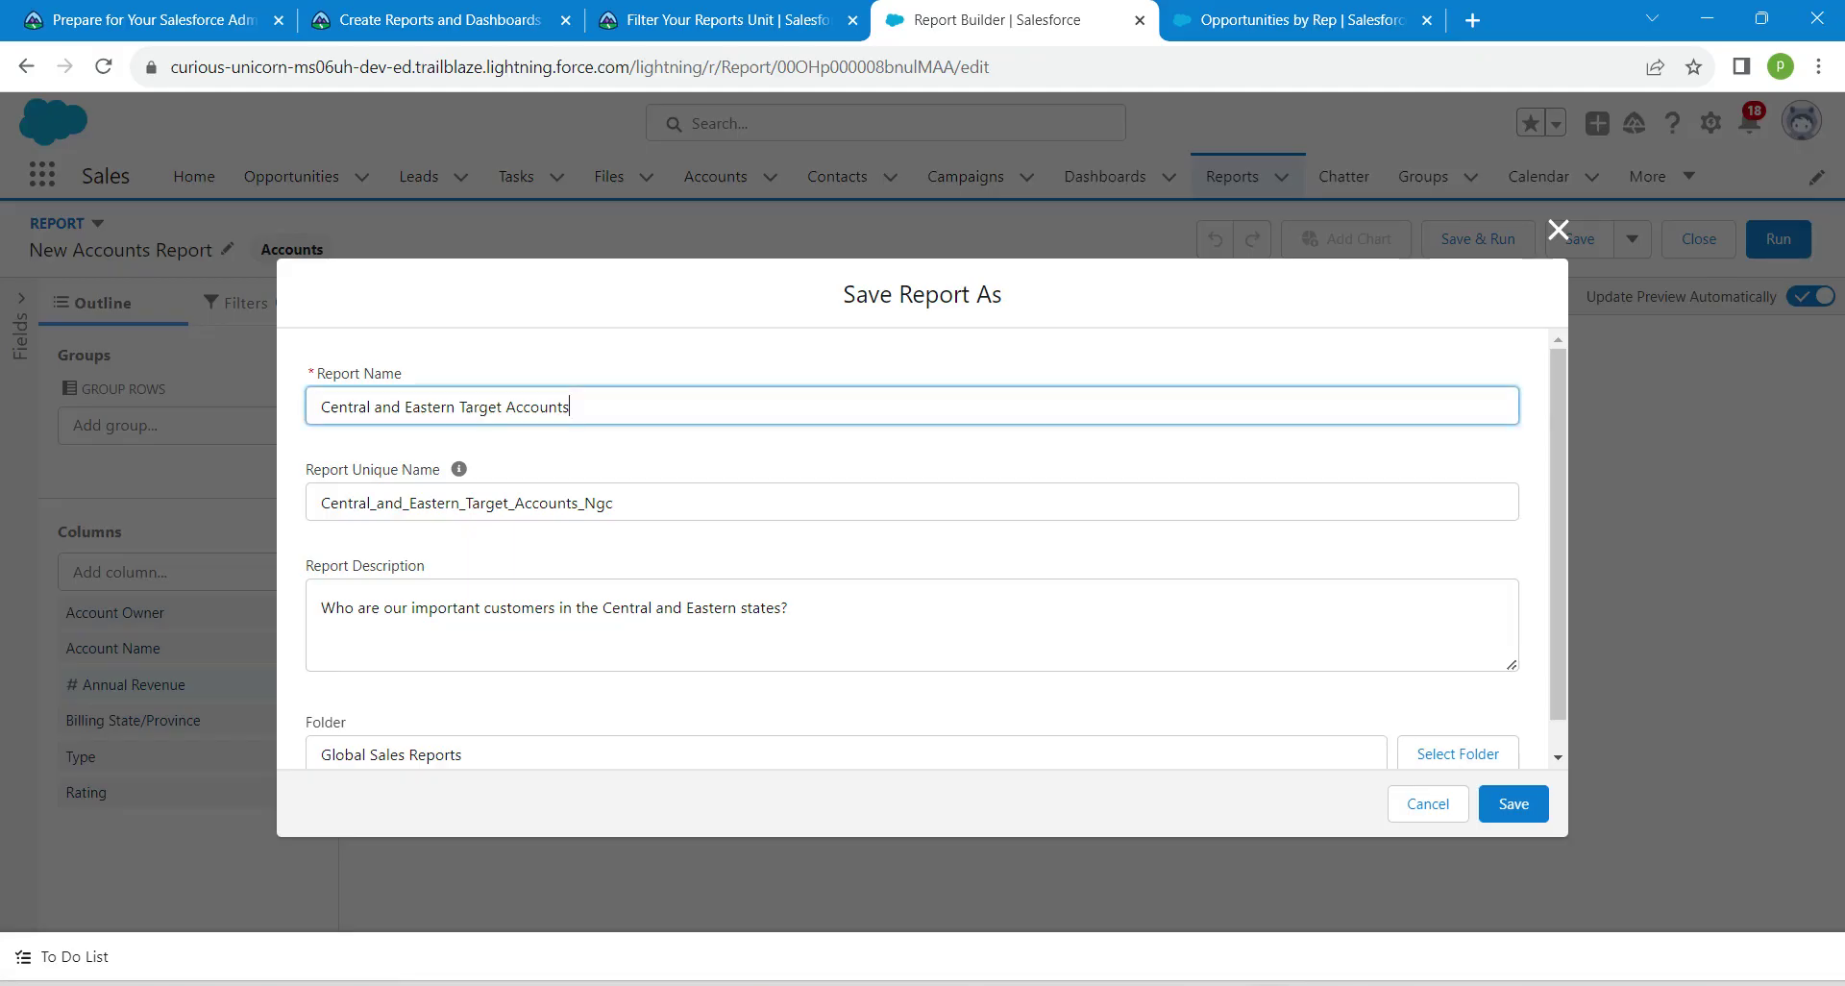
double_click(537, 407)
click(570, 406)
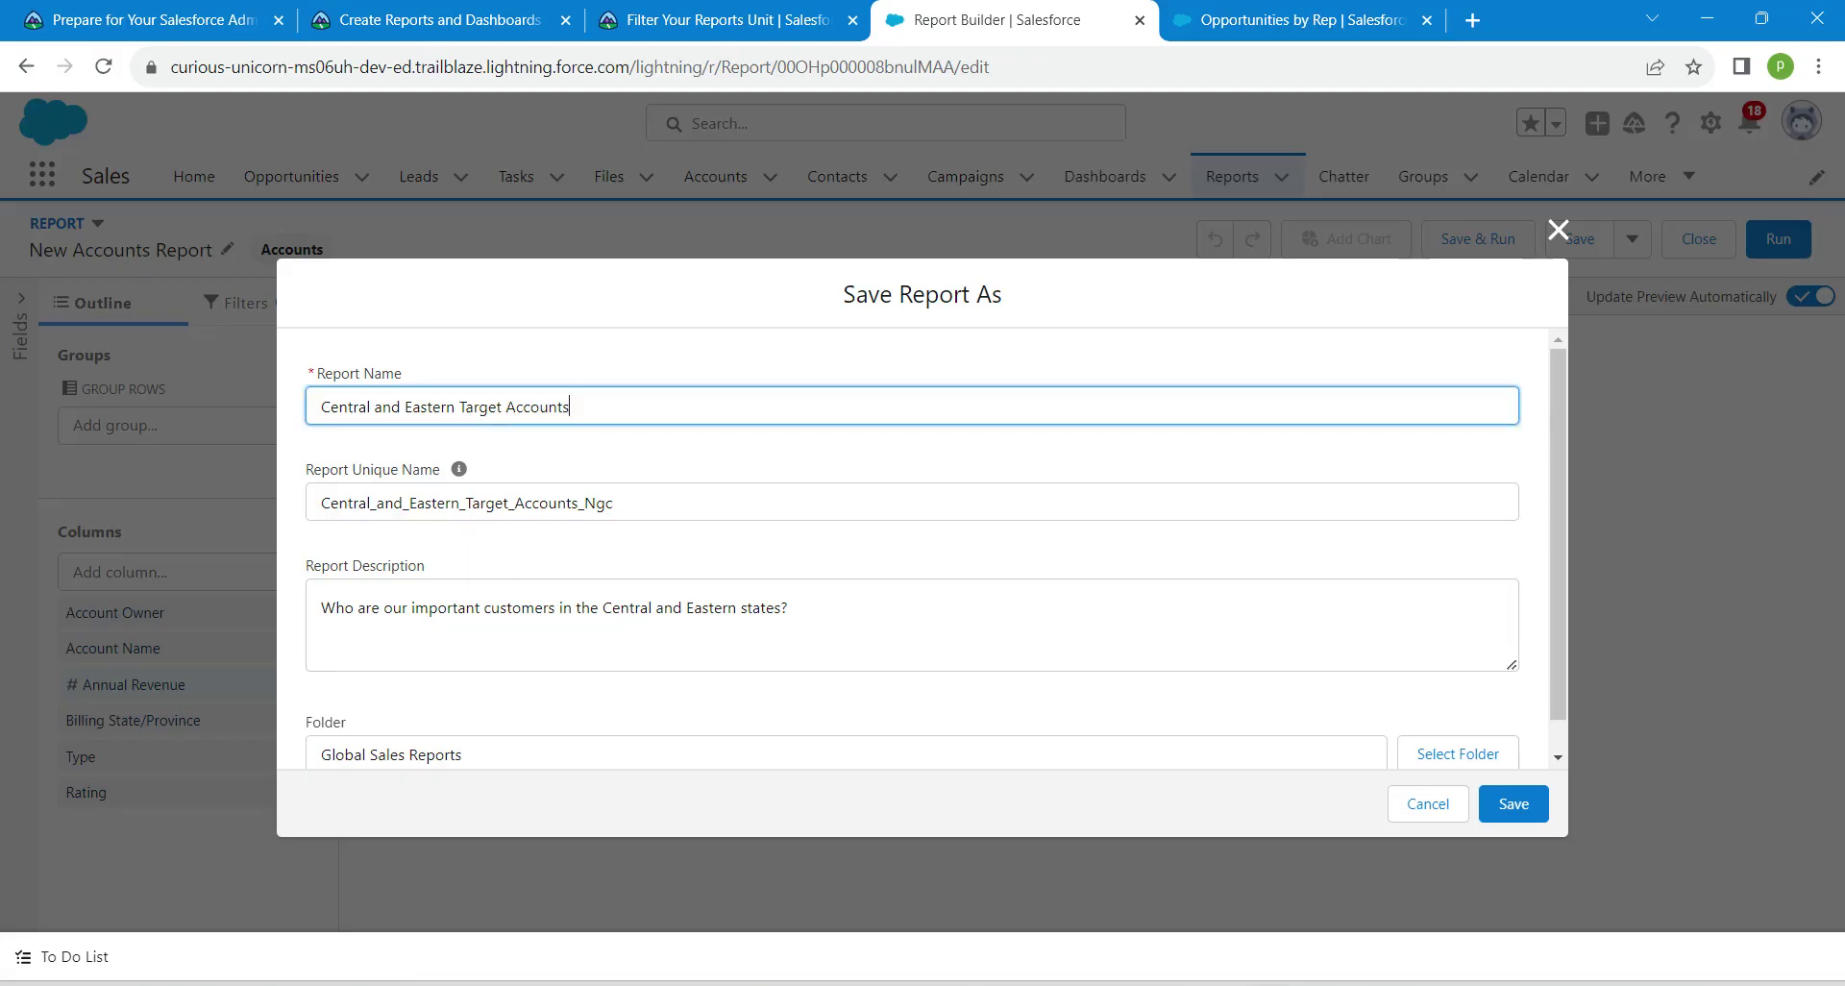
drag(570, 407, 321, 407)
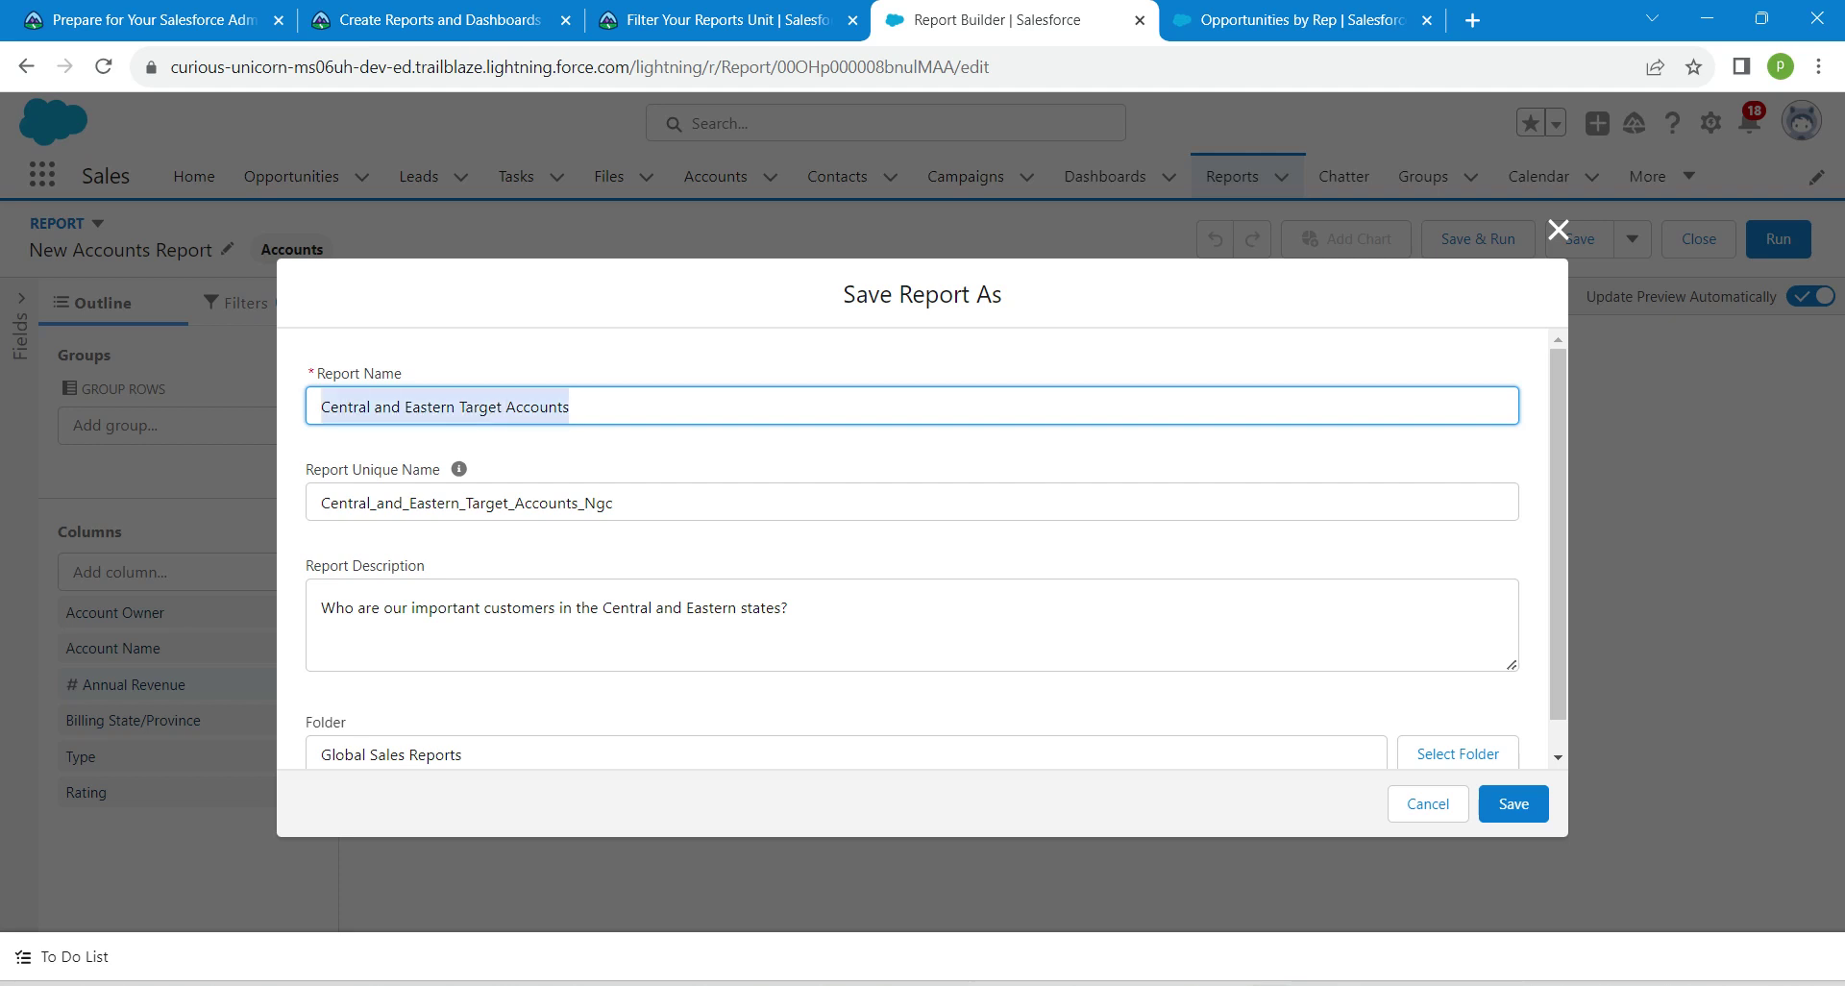
- Choose the Marketing Reports folder inside Global Sales Reports for the report and save it
drag(1557, 534, 1557, 563)
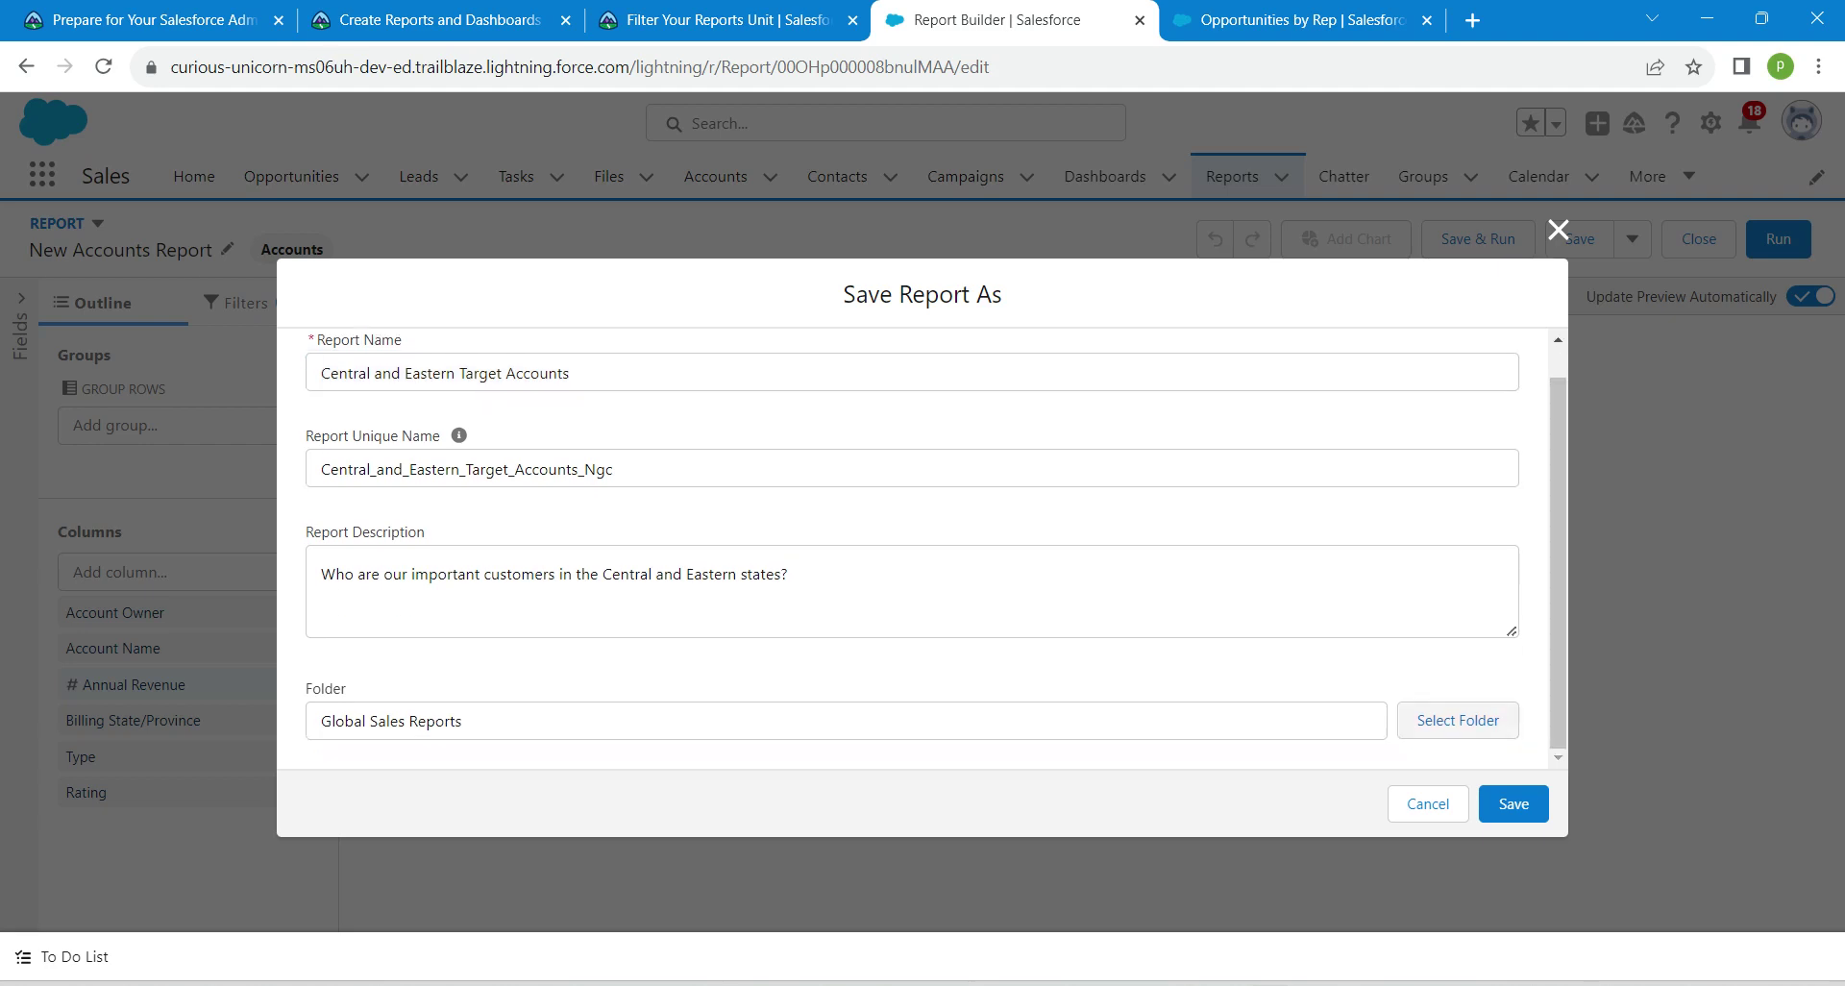
click(1458, 720)
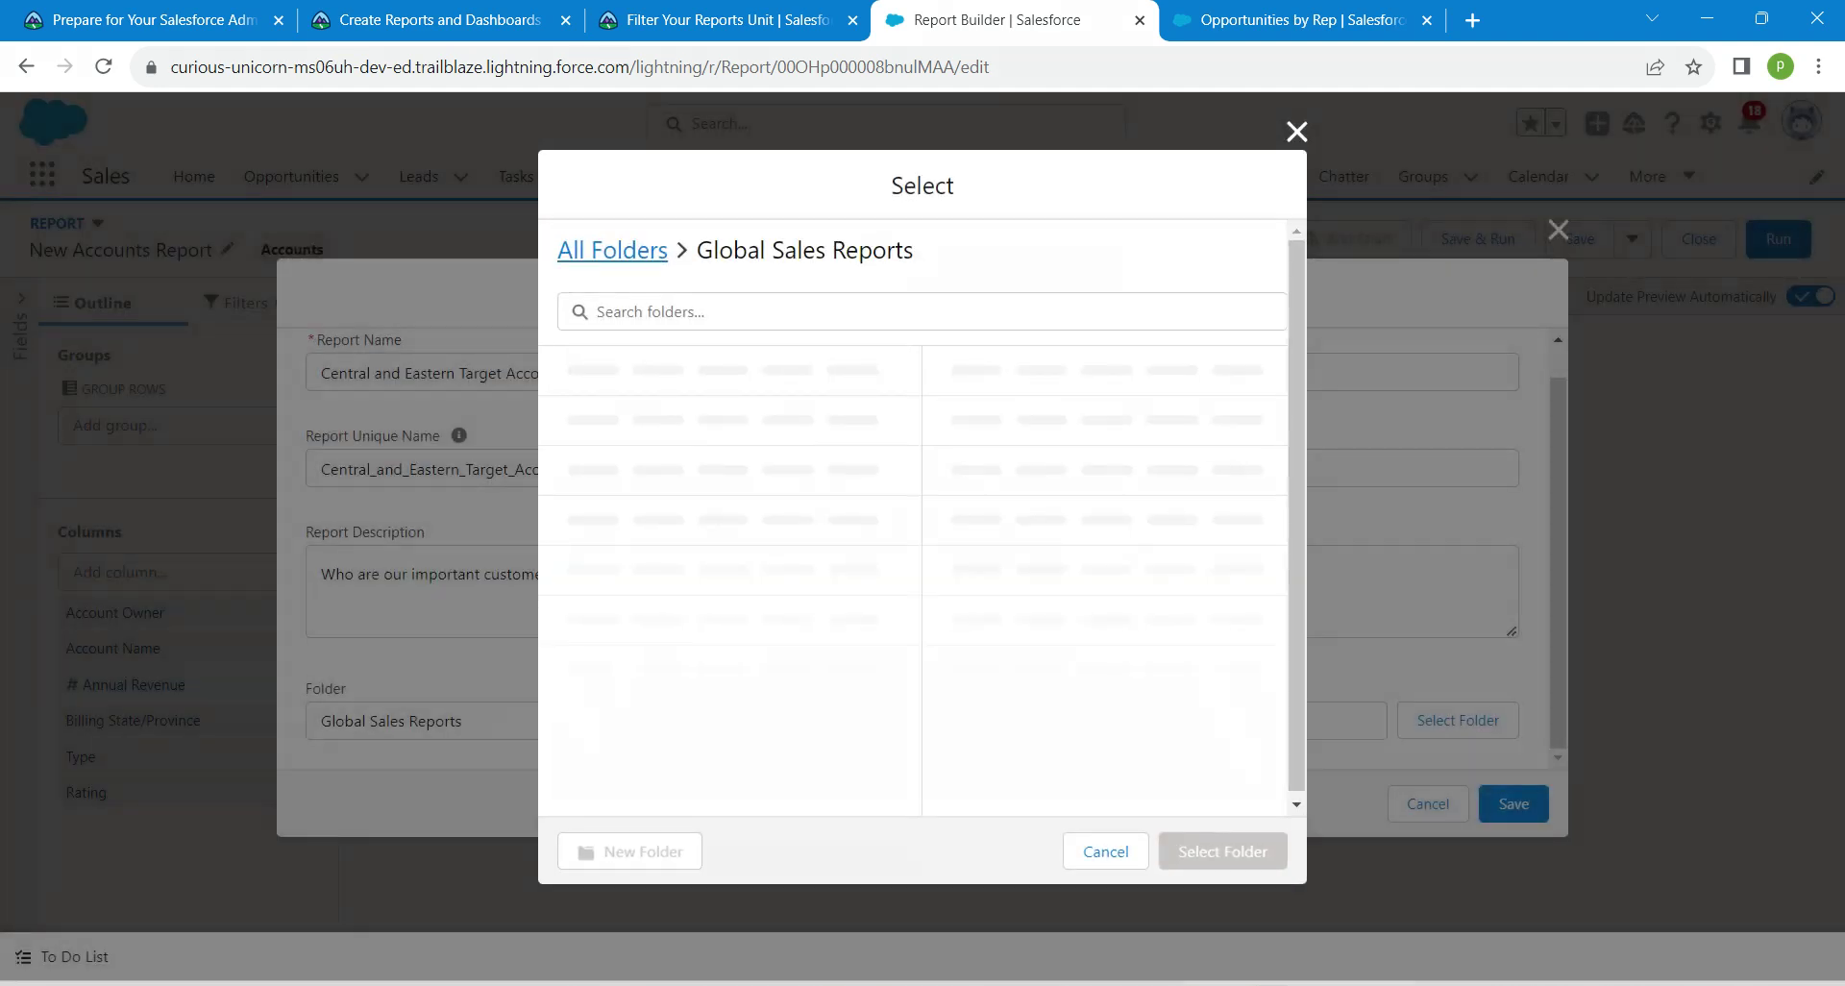
click(1027, 463)
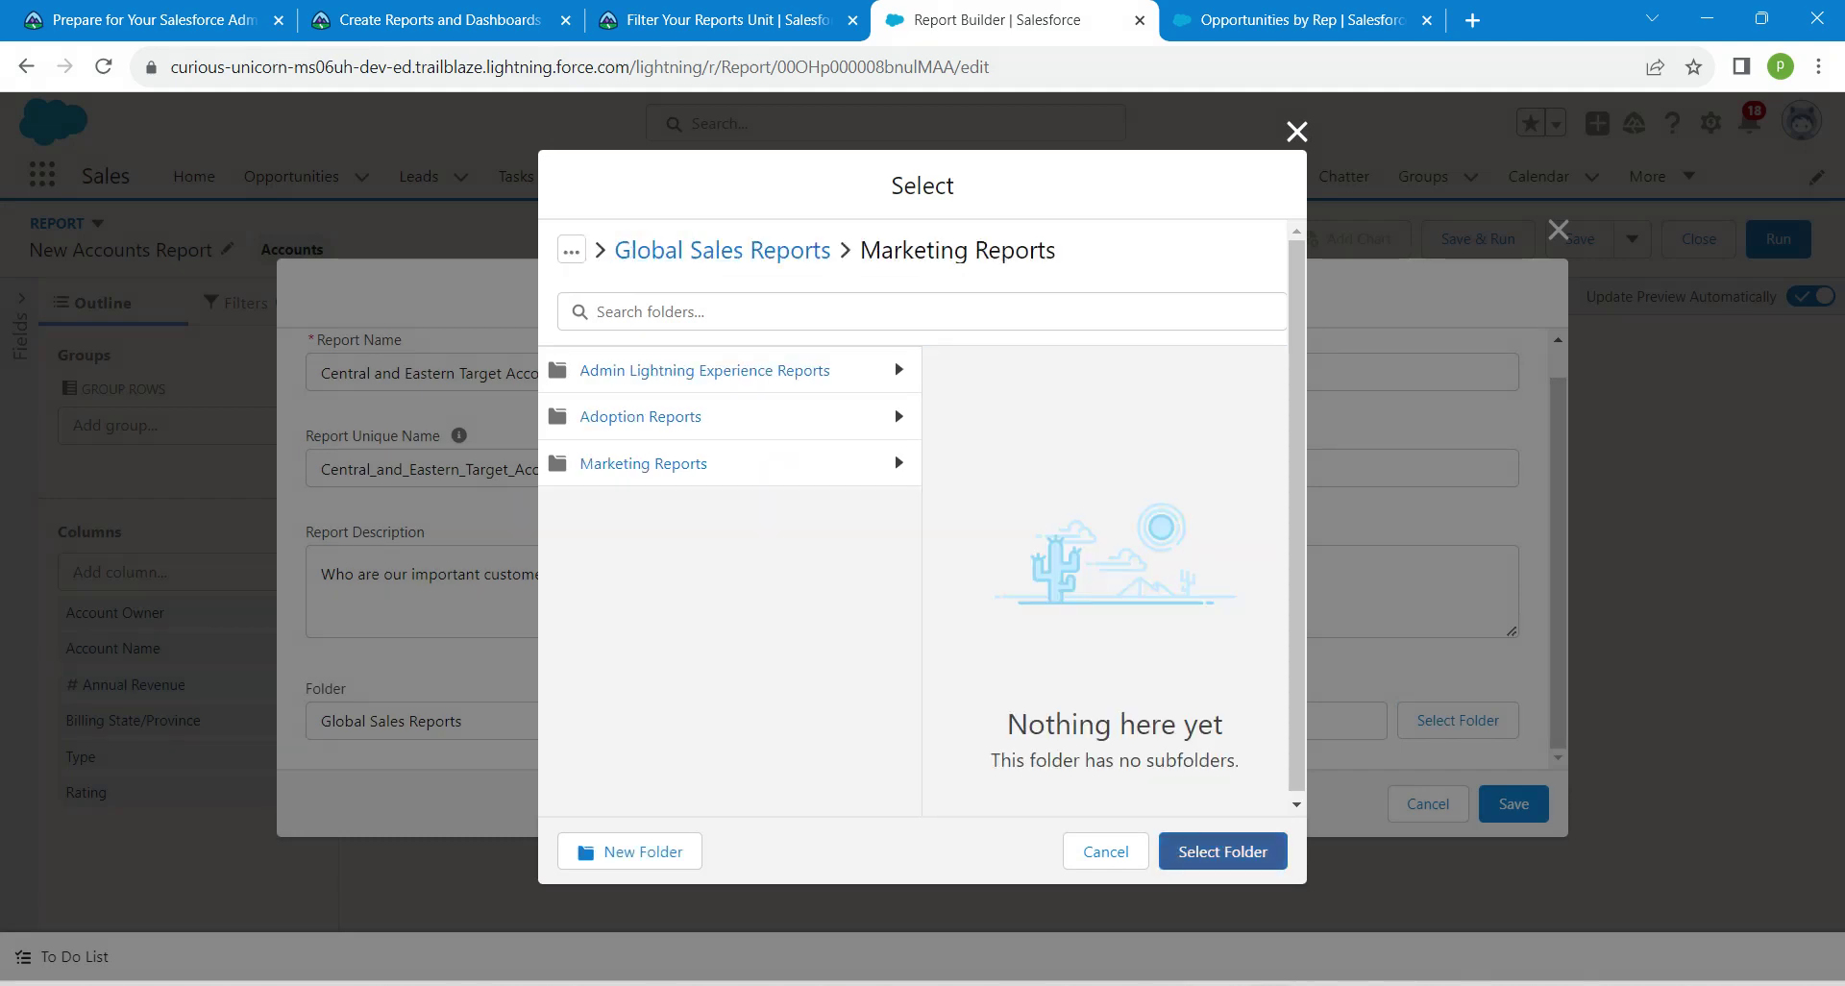
click(1223, 852)
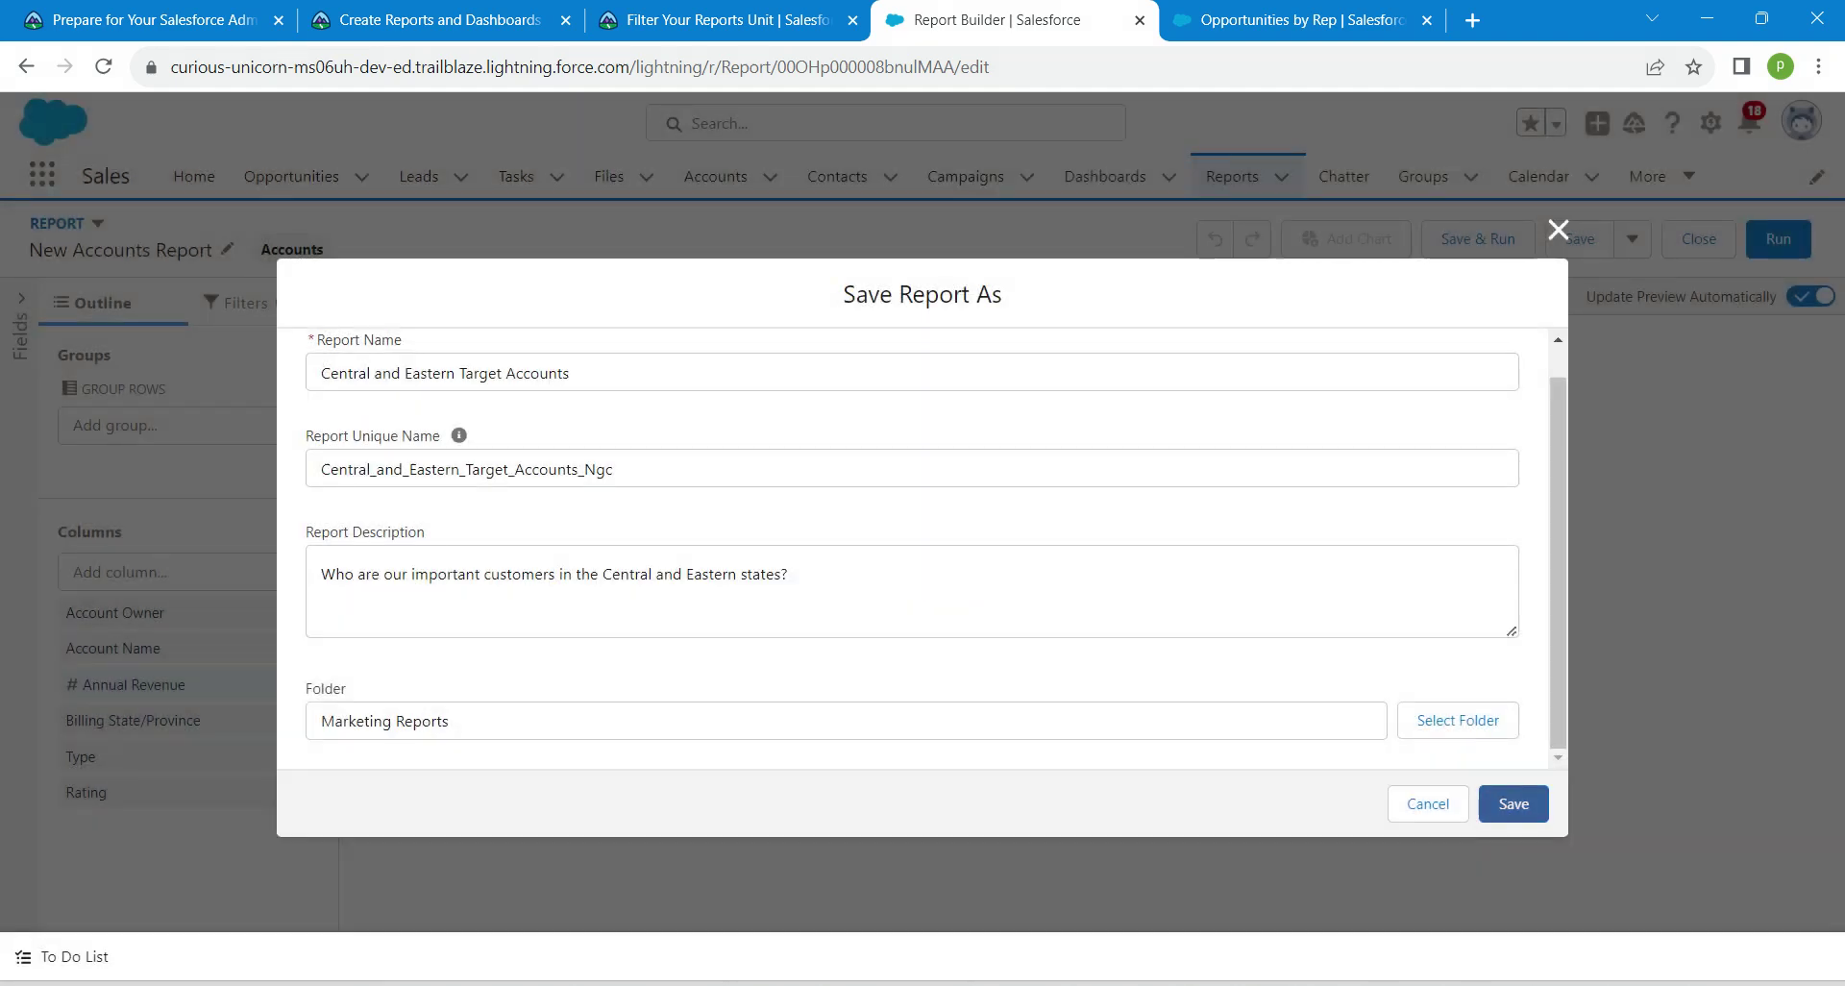
click(1514, 804)
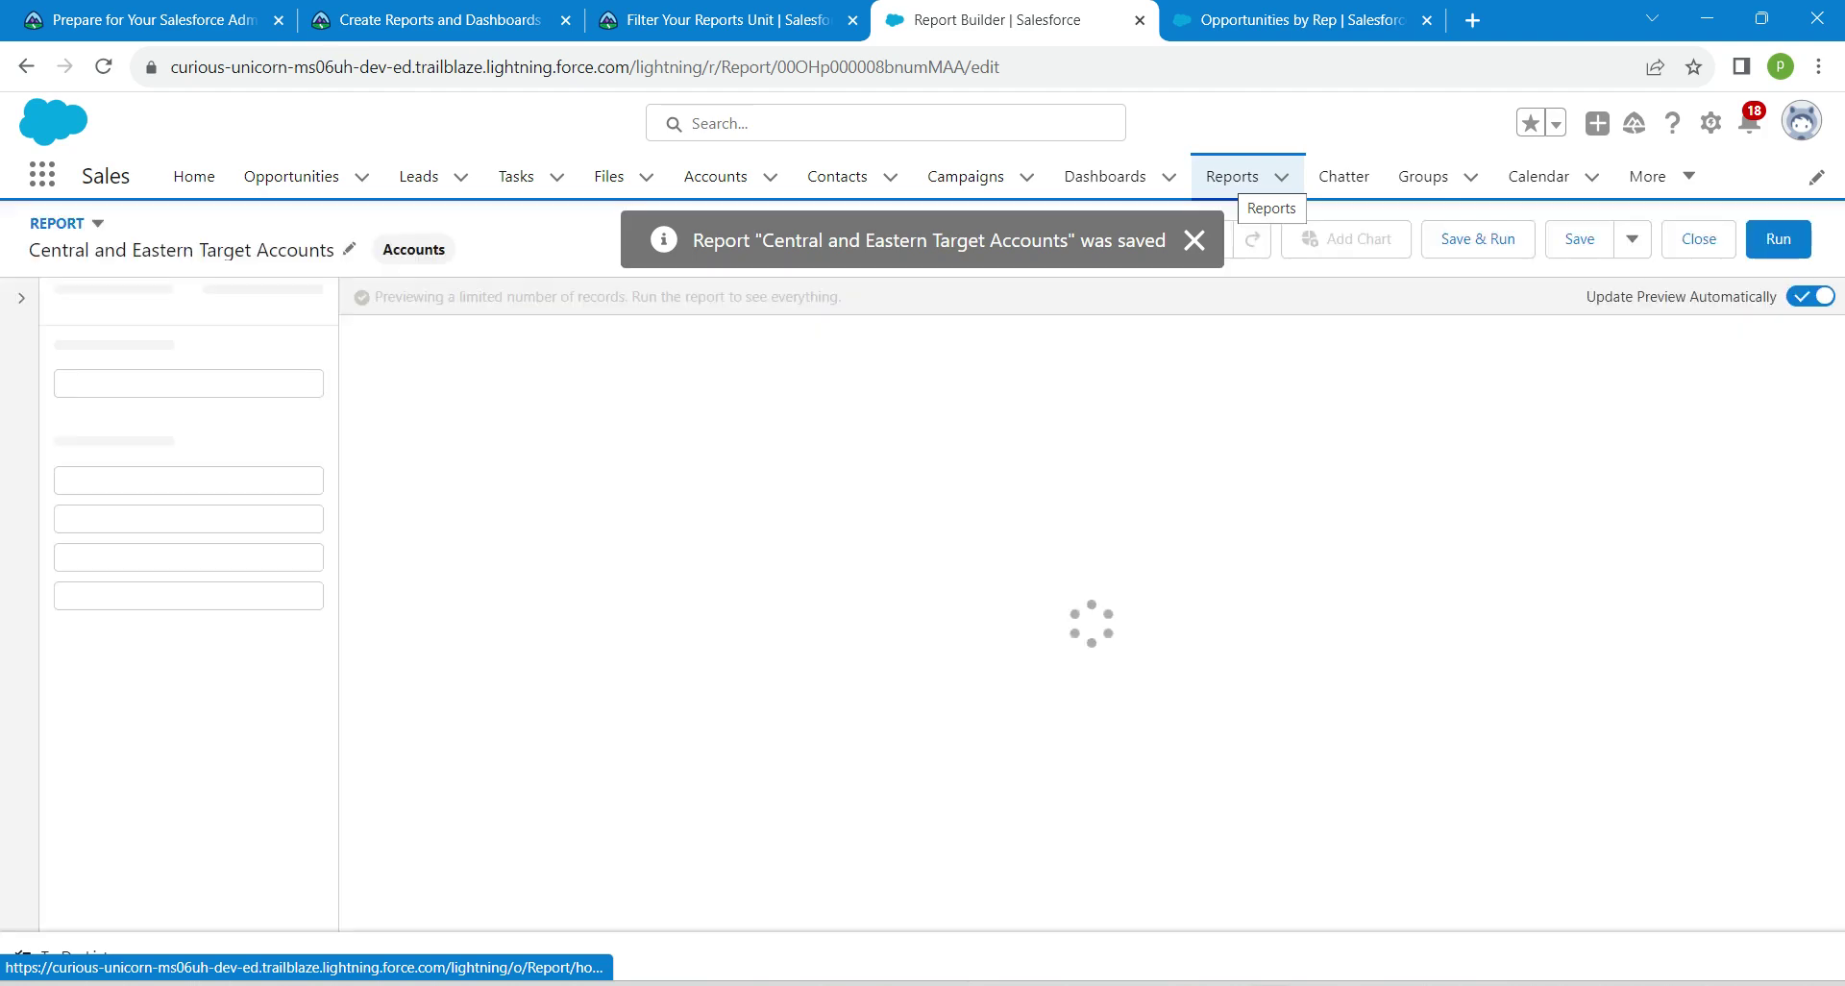
- Open the Central and Eastern Target Accounts report for editing from the recent reports
click(1250, 183)
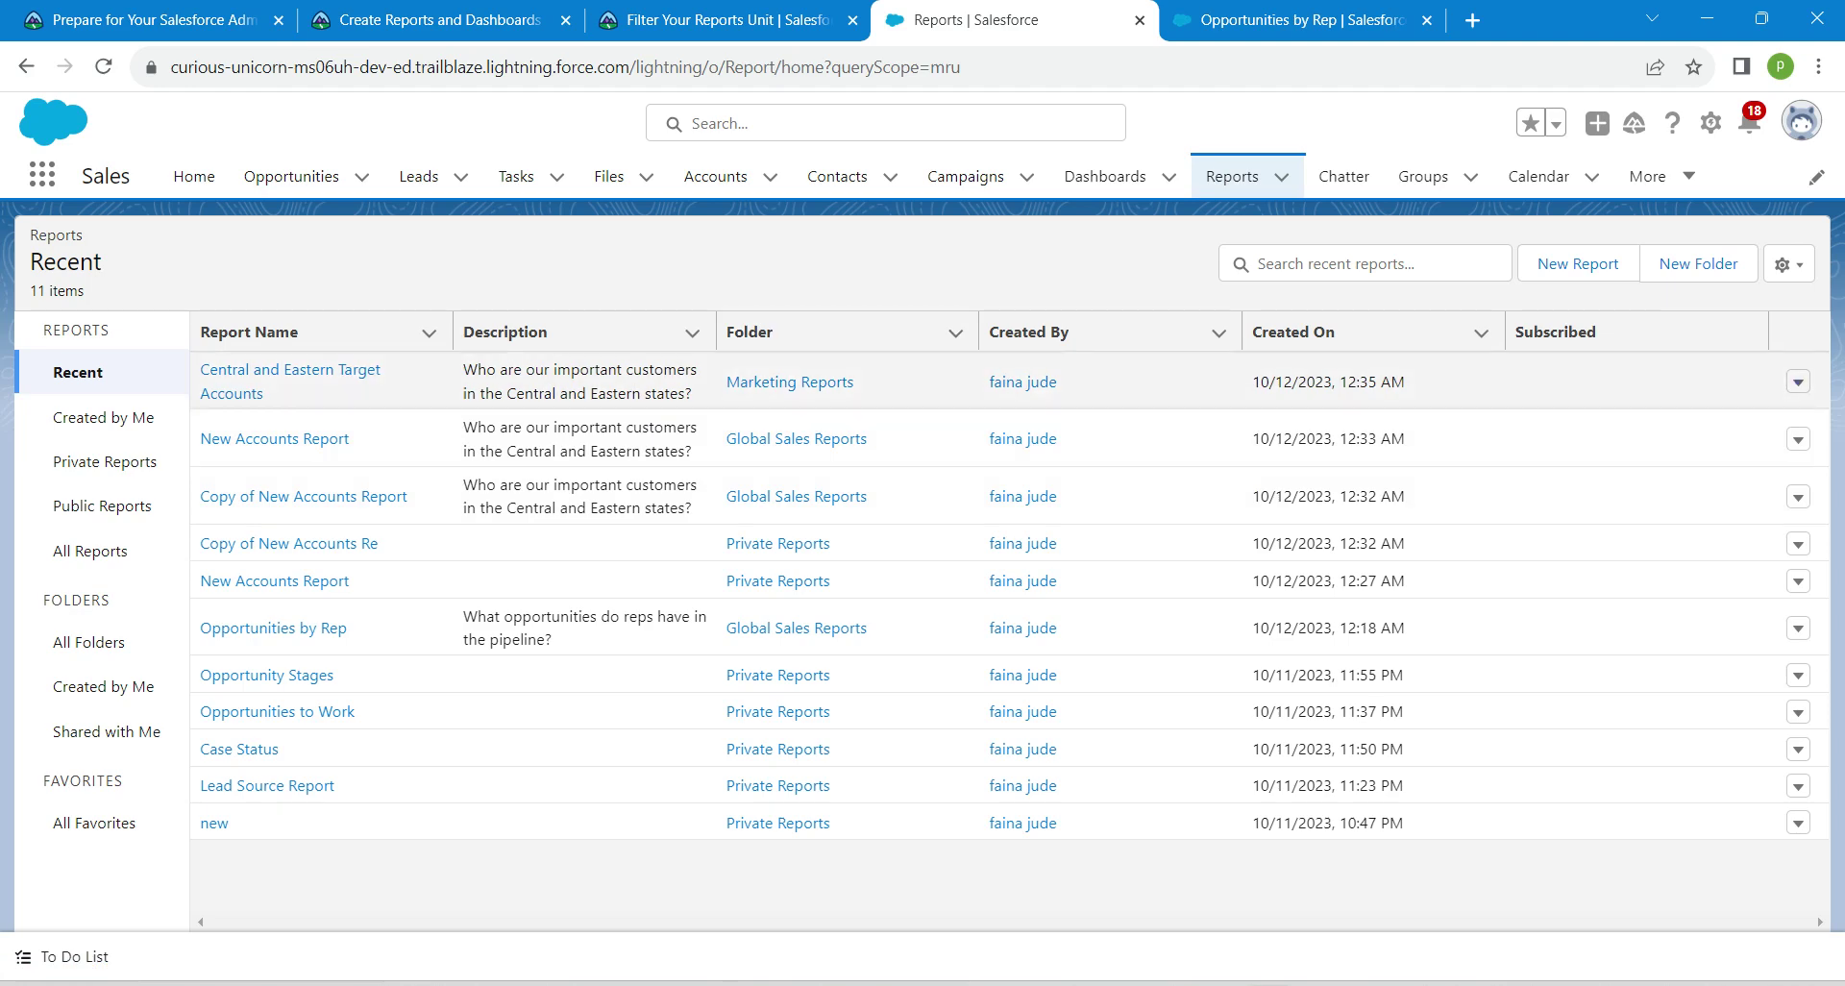
click(1799, 382)
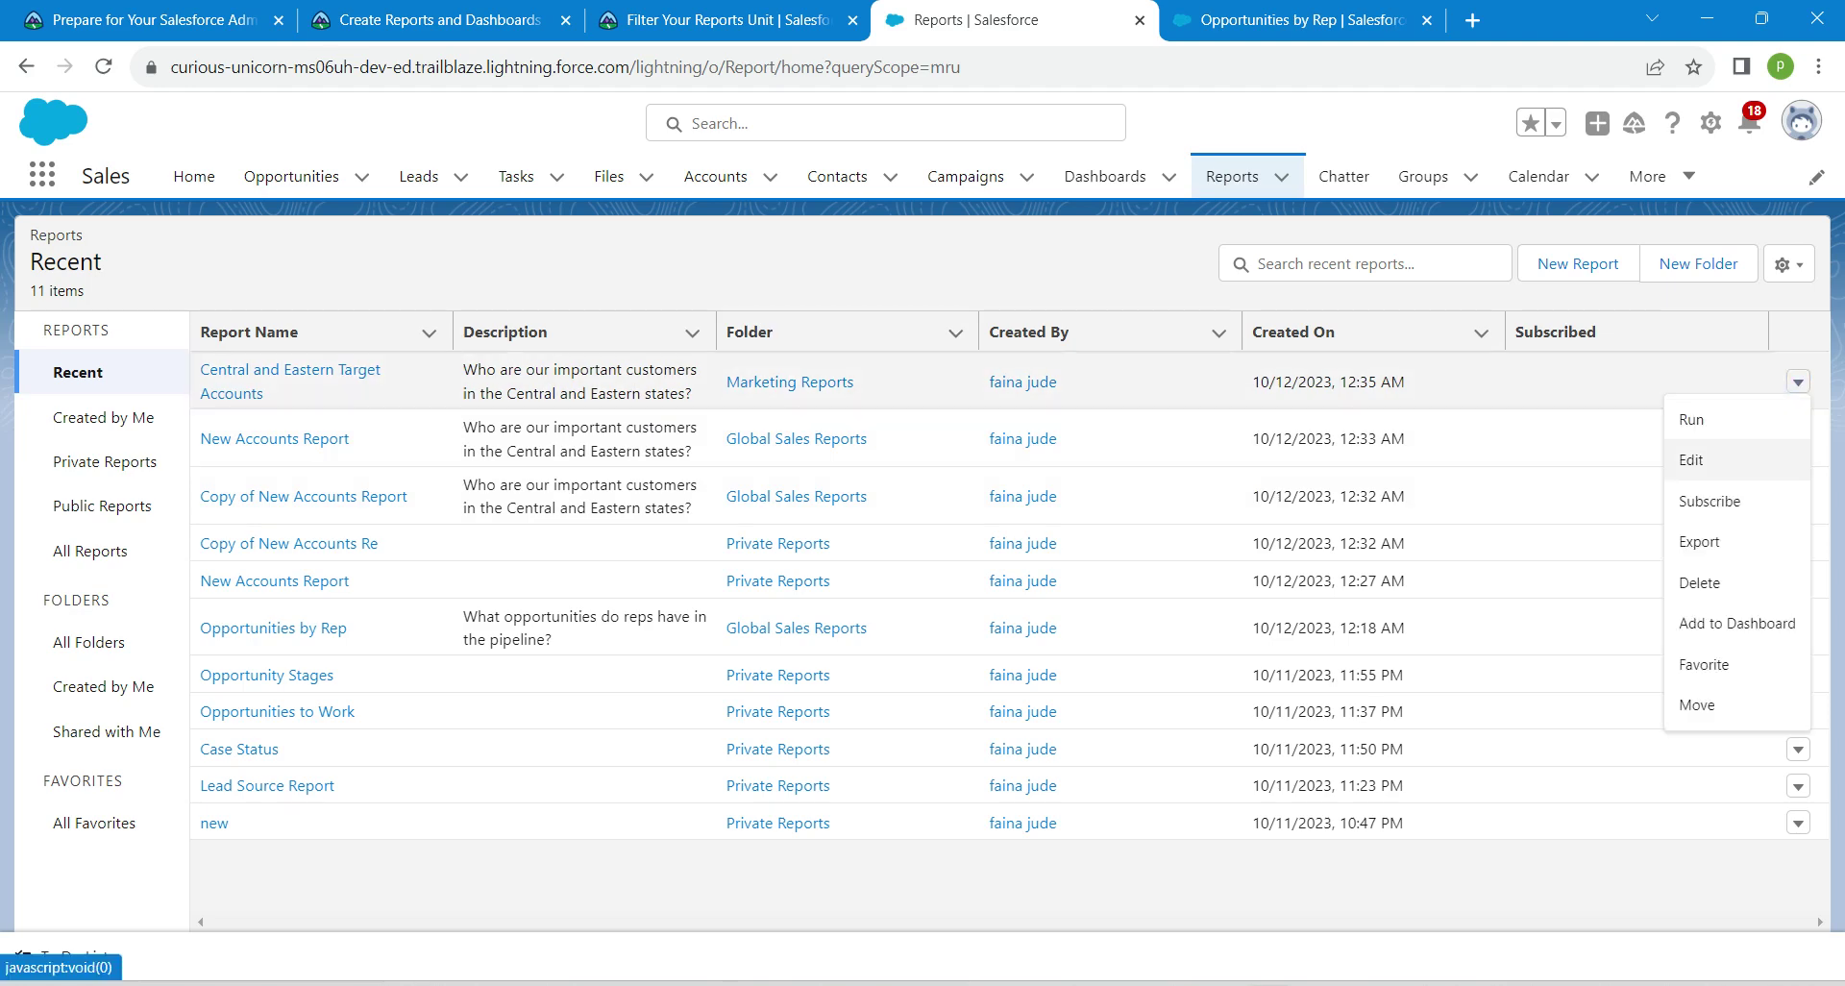
click(1692, 460)
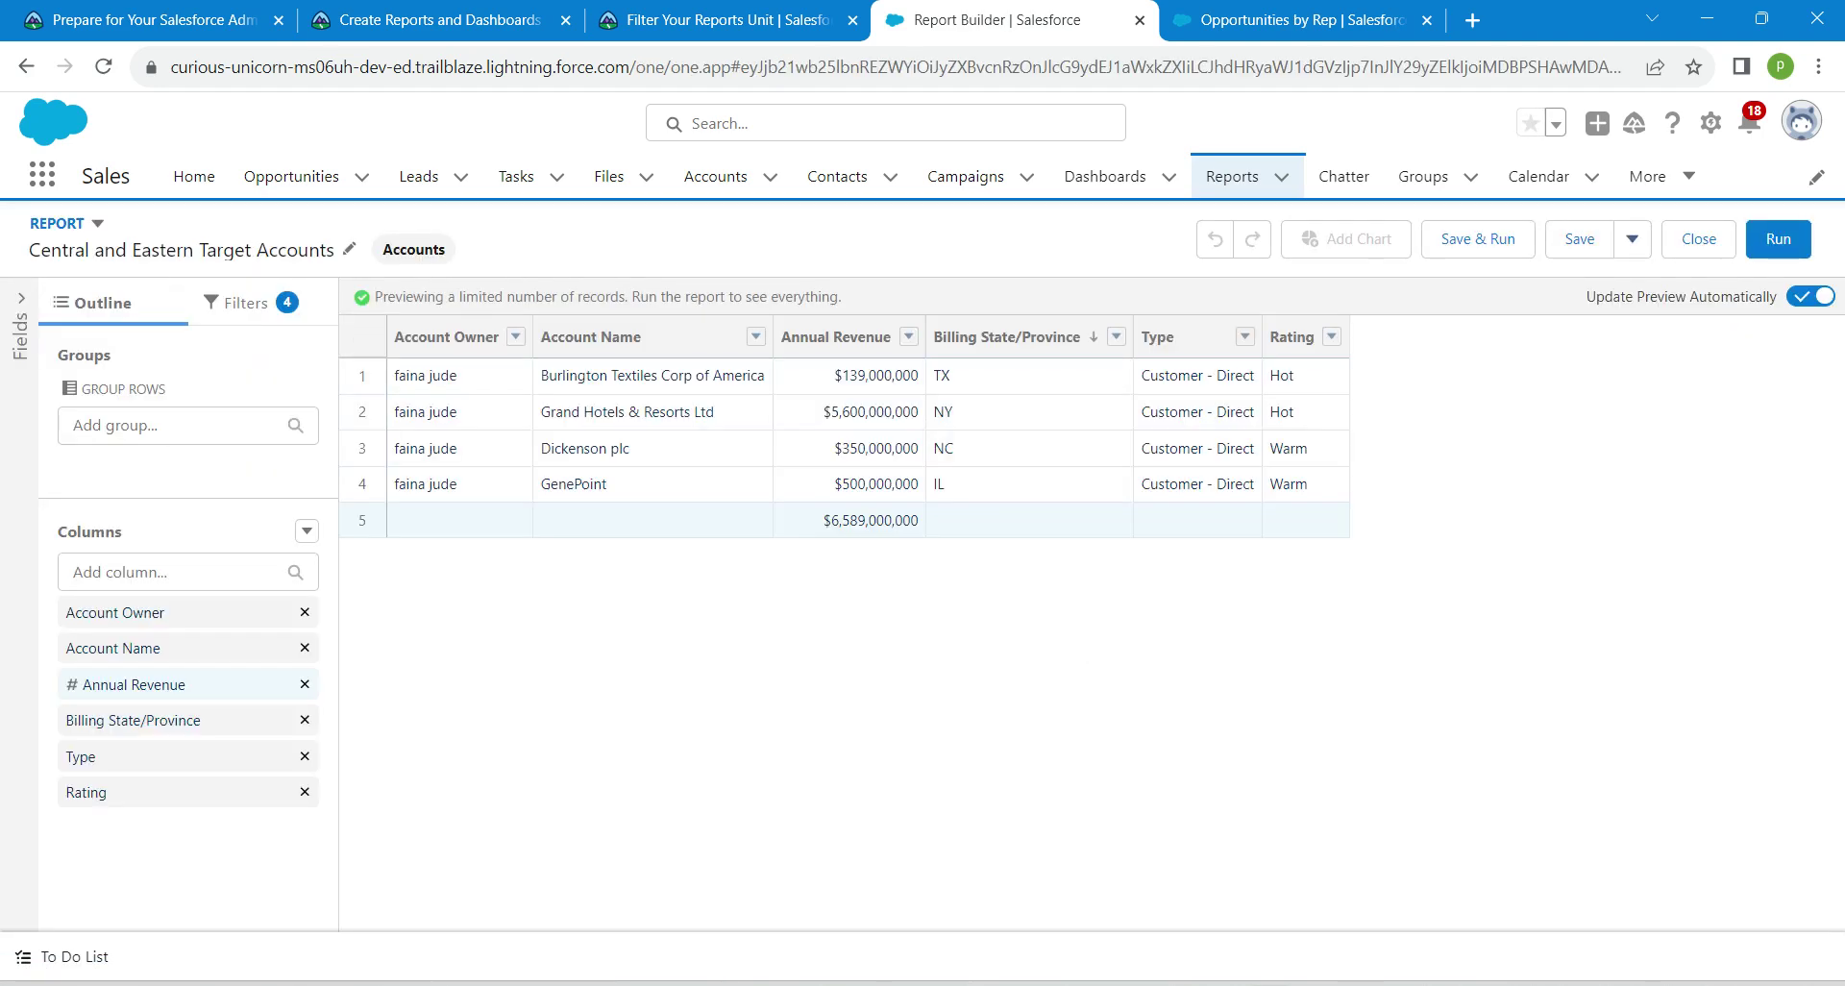
click(1632, 238)
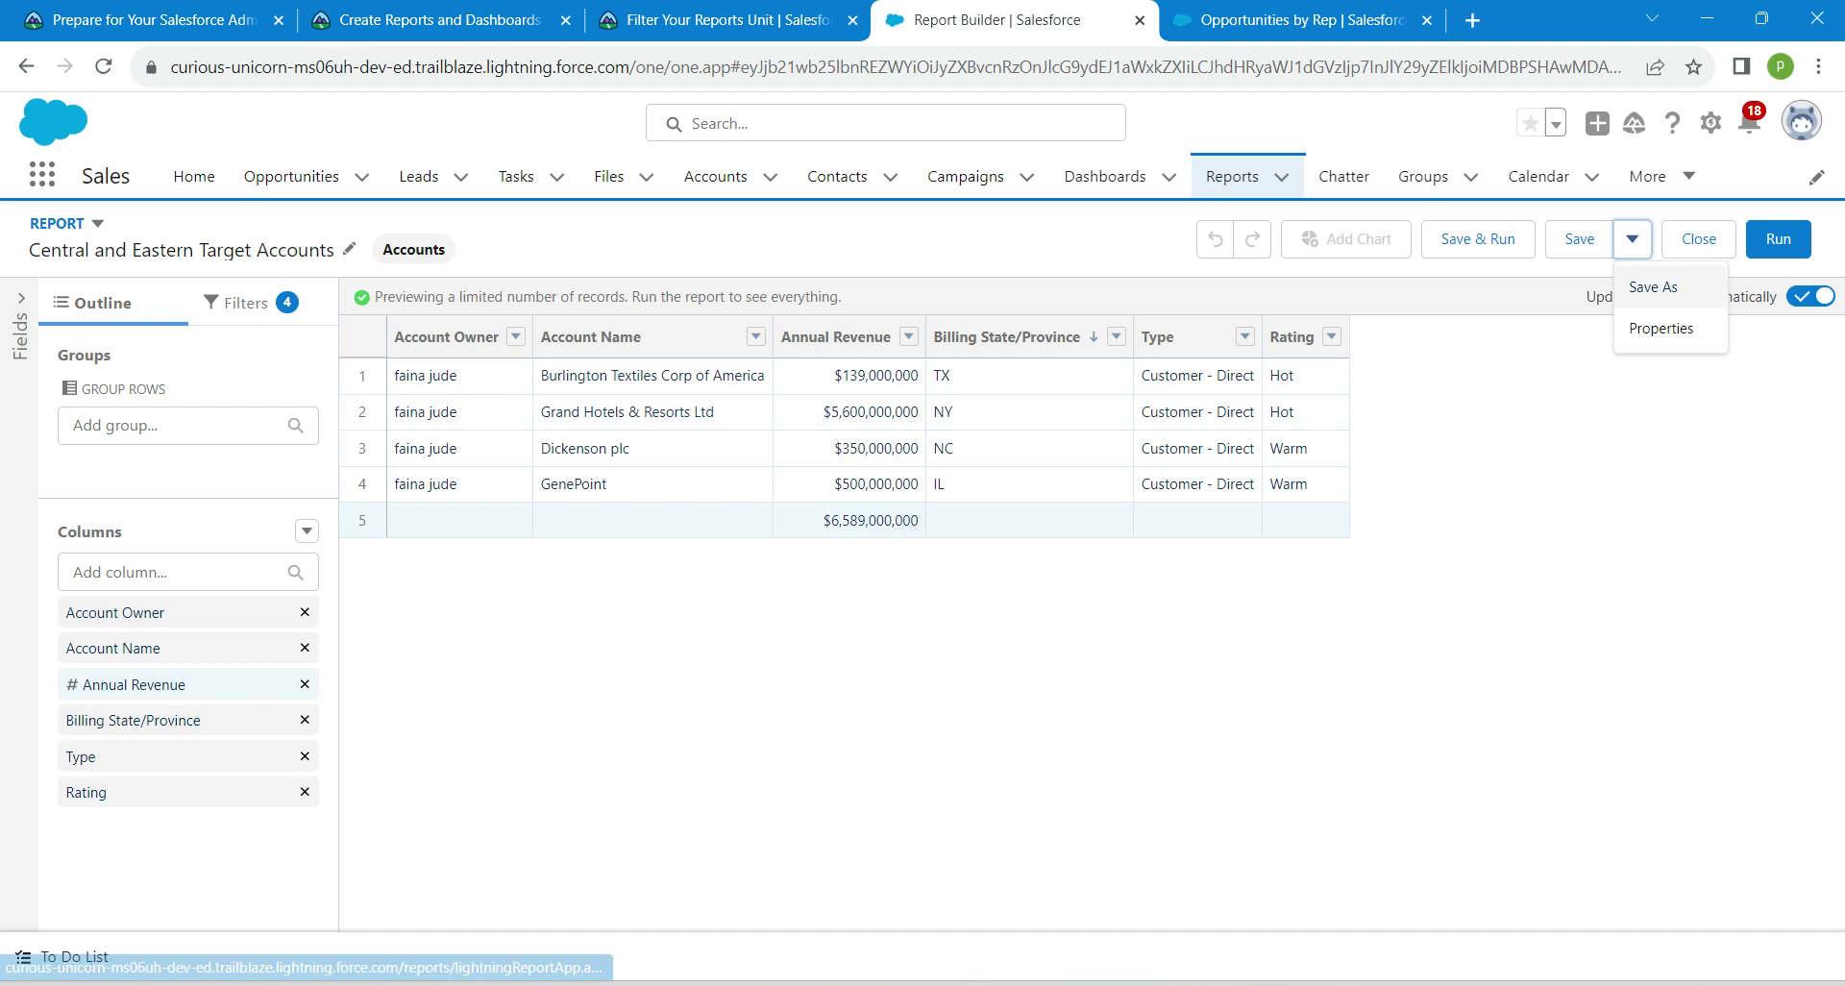
click(1656, 280)
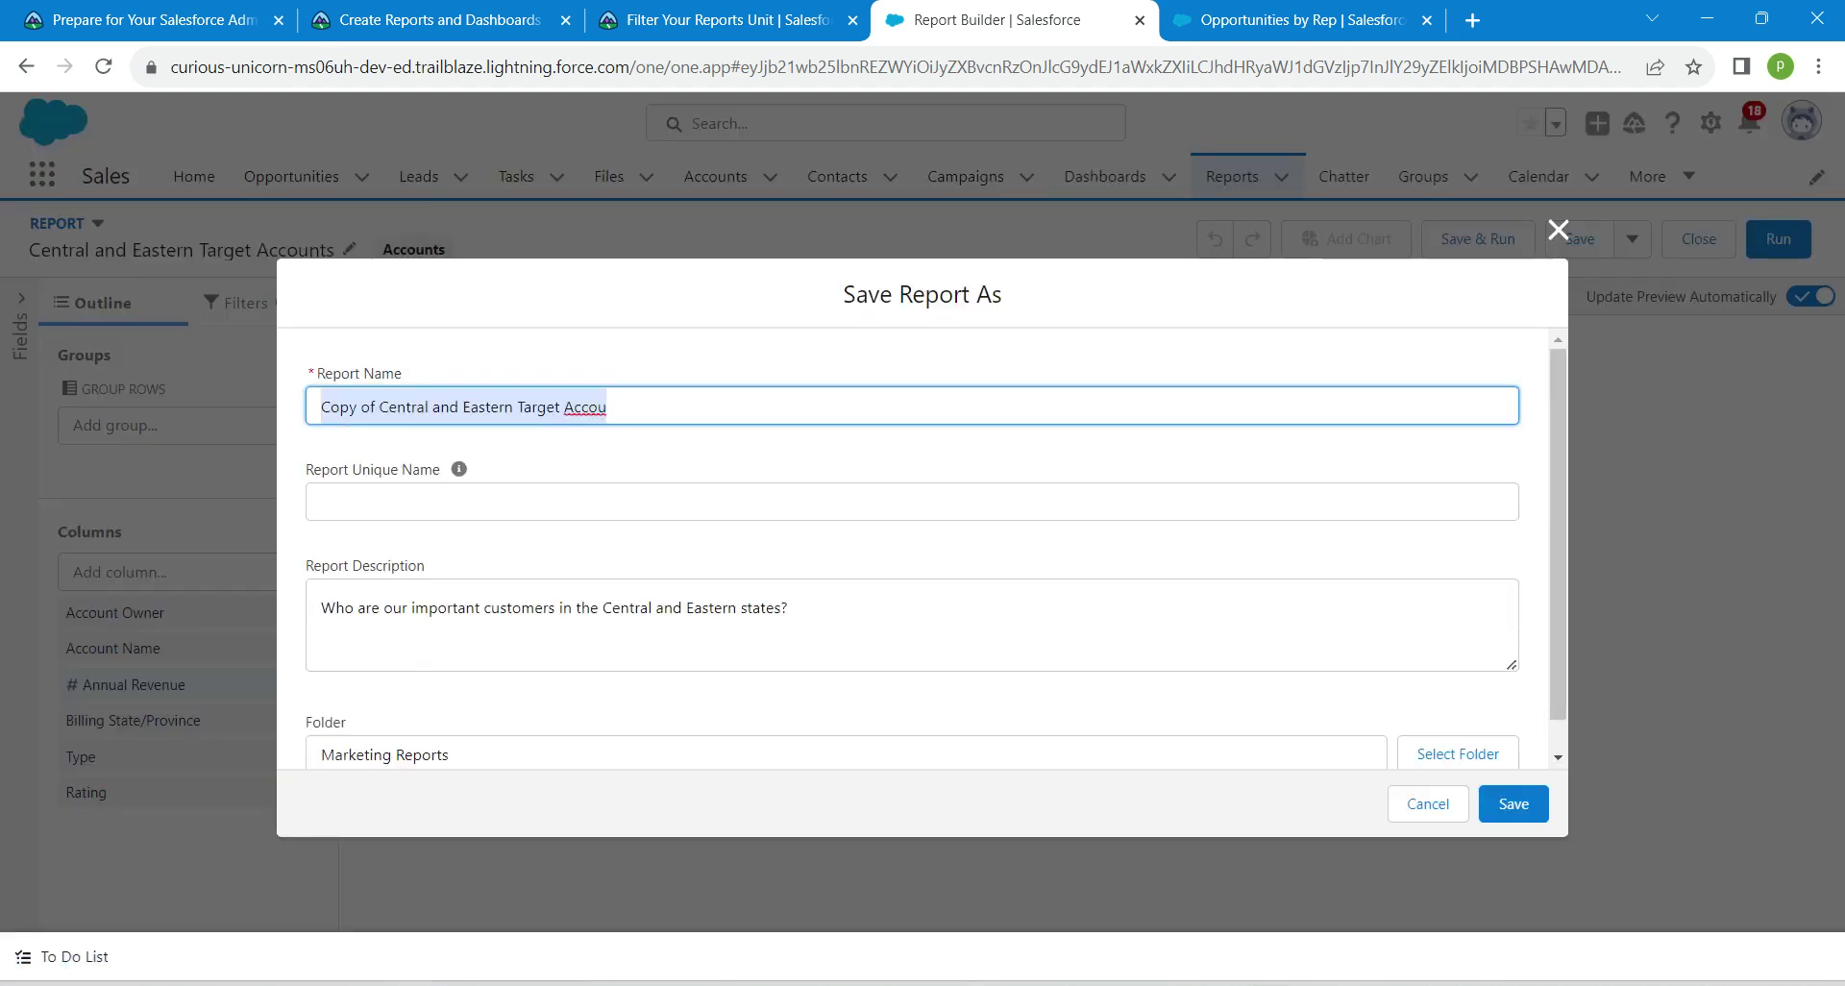
click(607, 406)
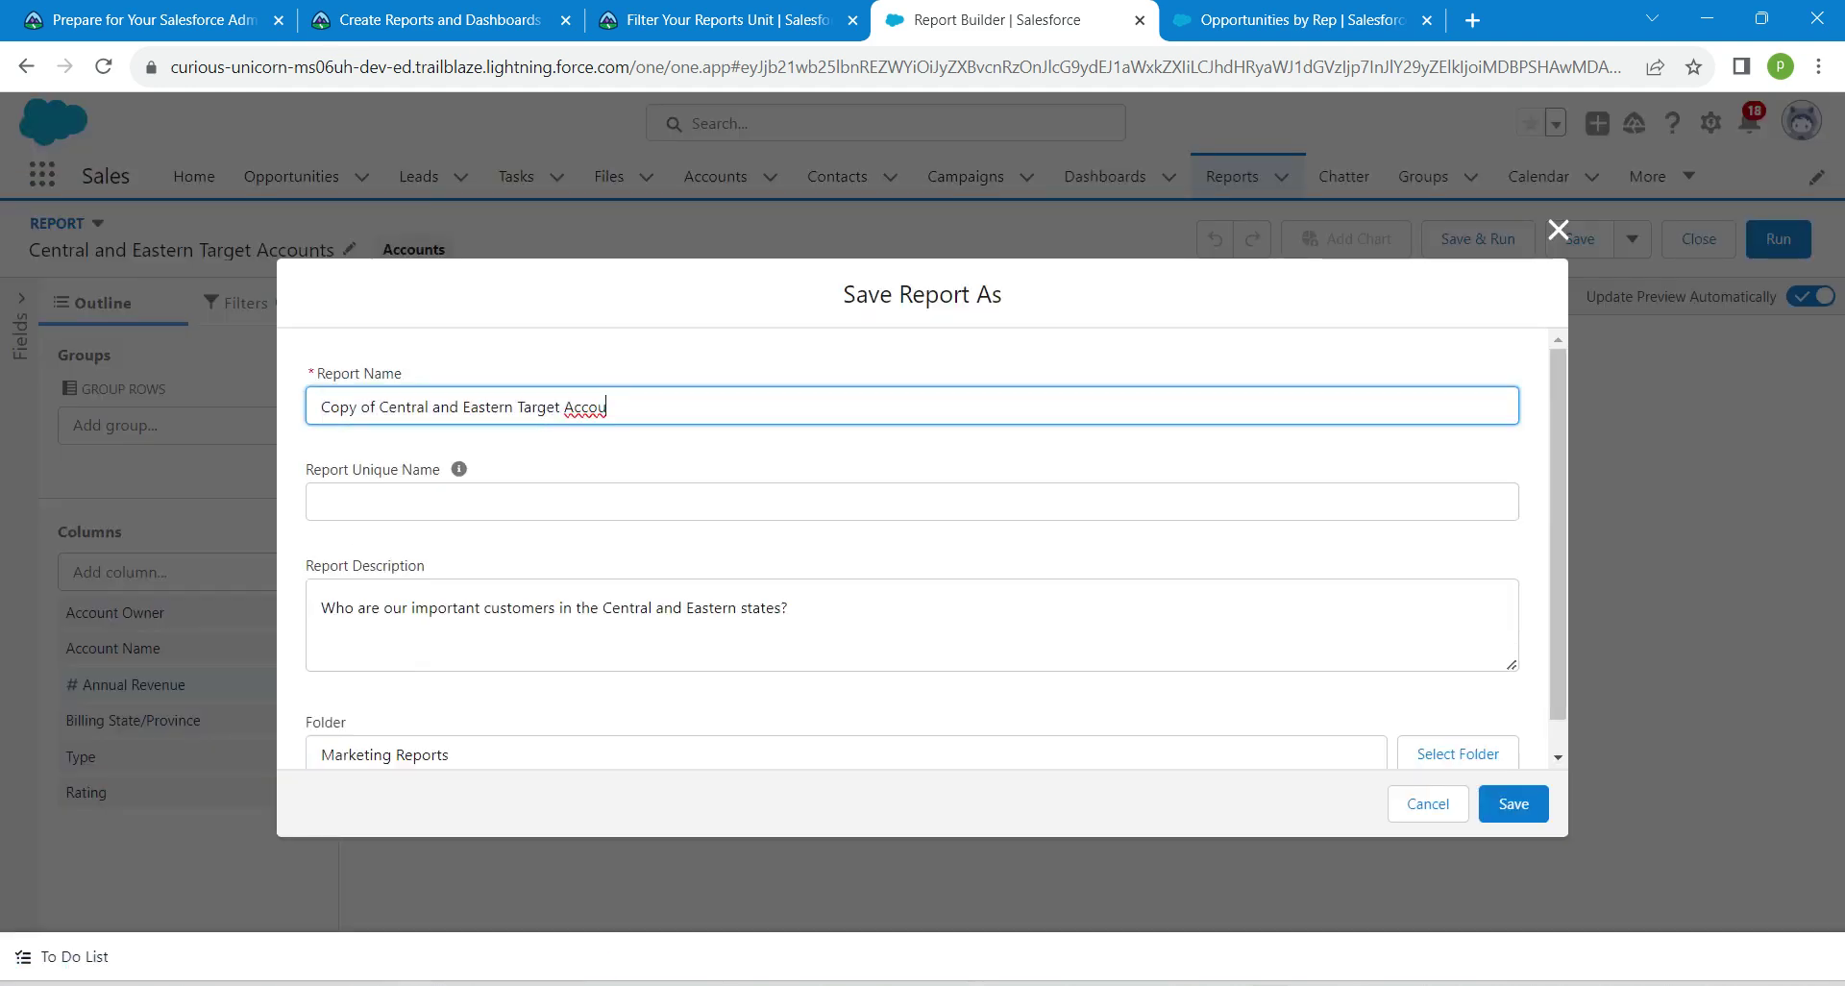
drag(1558, 535, 1558, 563)
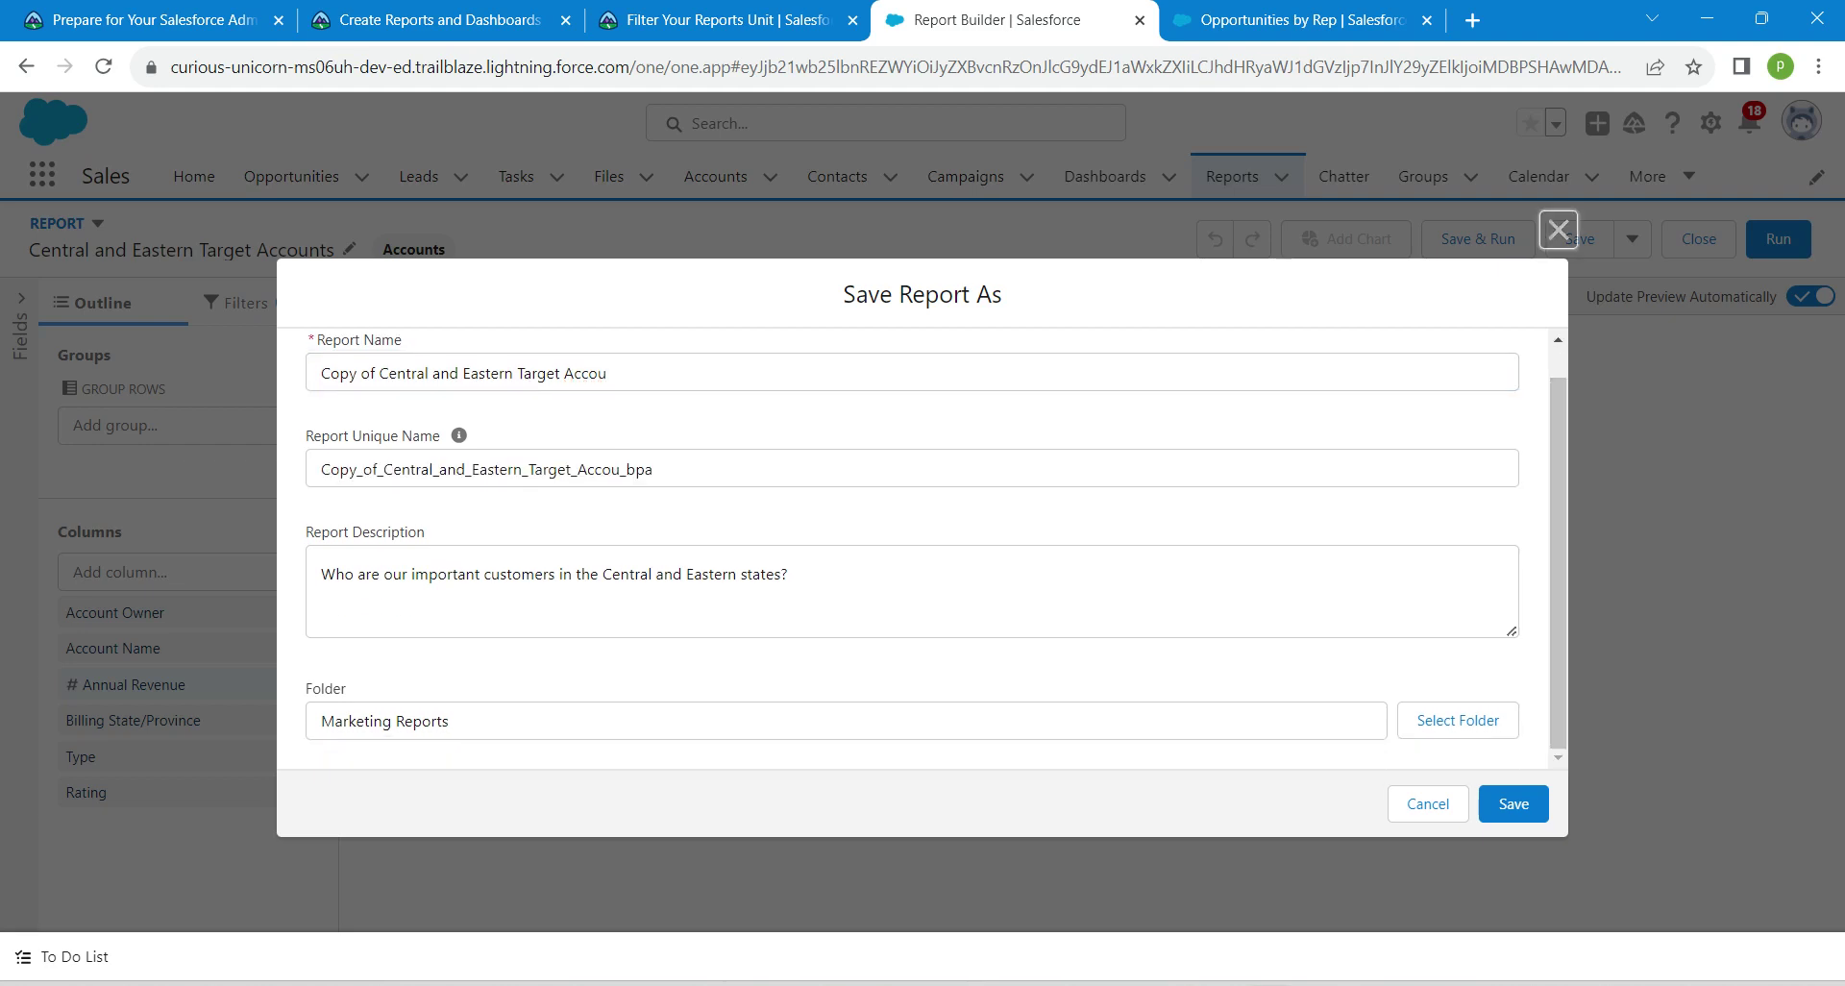
click(1558, 229)
- Consult the Trailhead instructions and start a new report using the Users report type, found by searching all types for user
click(727, 19)
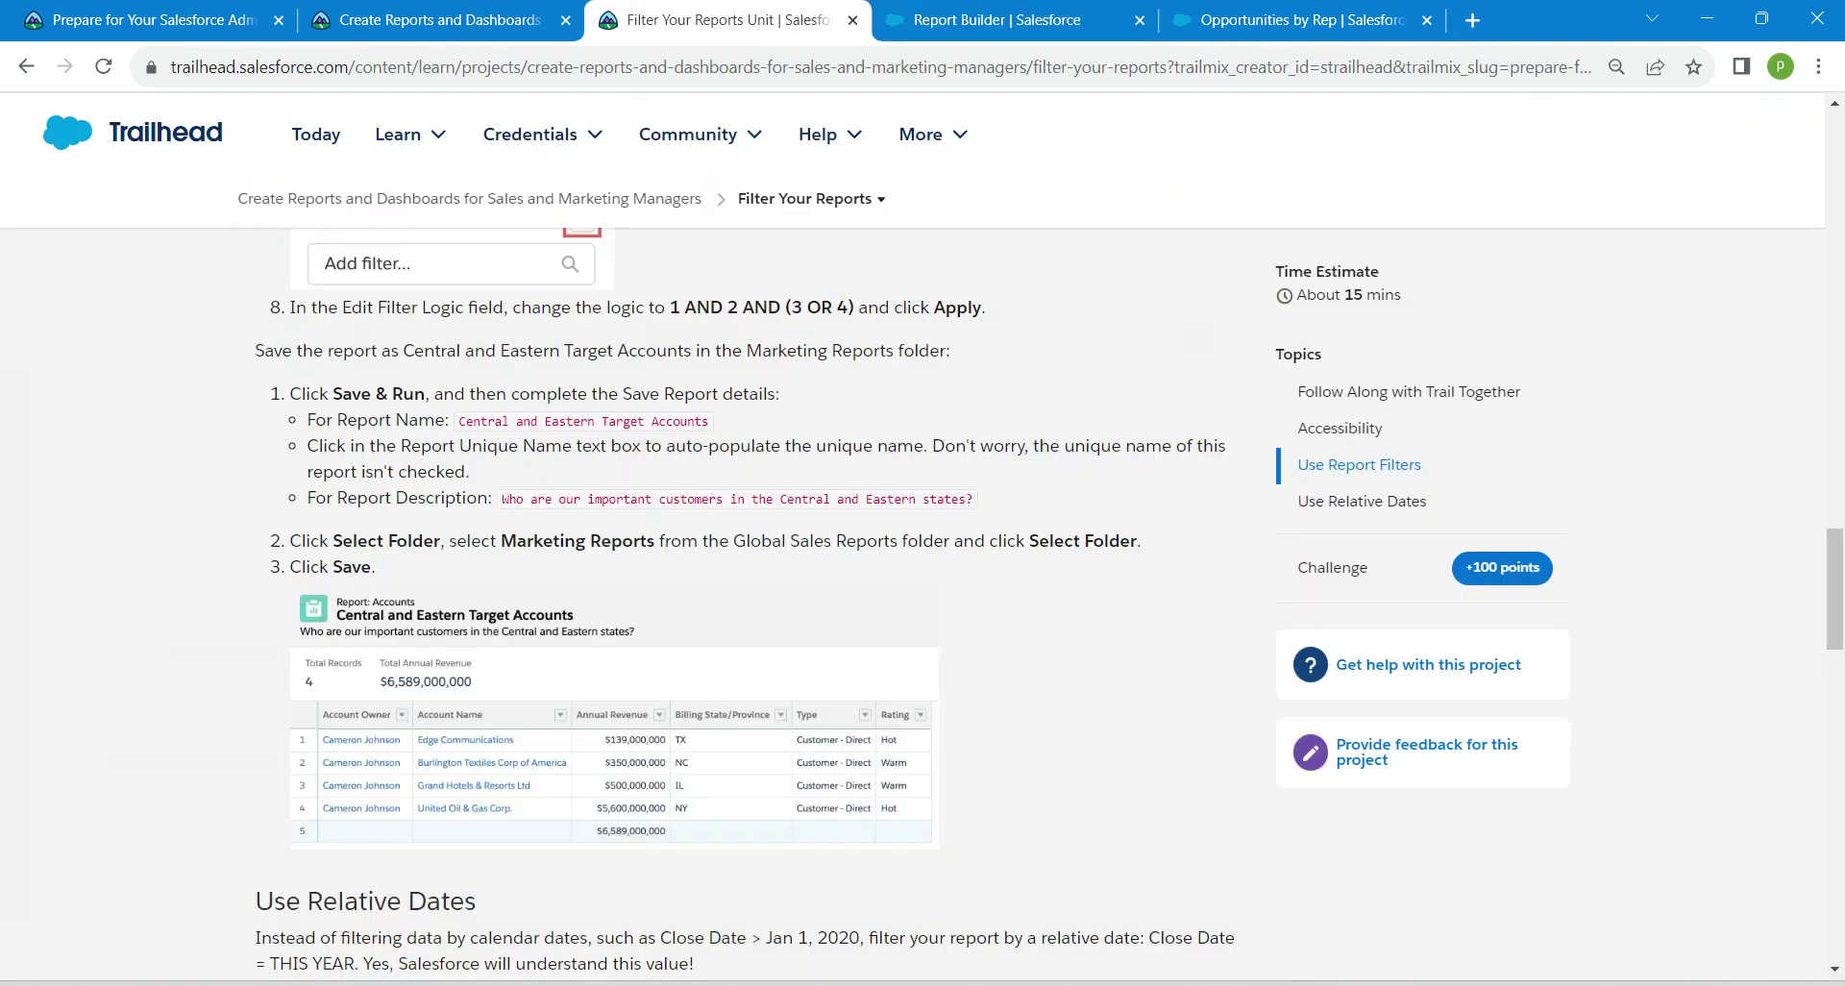
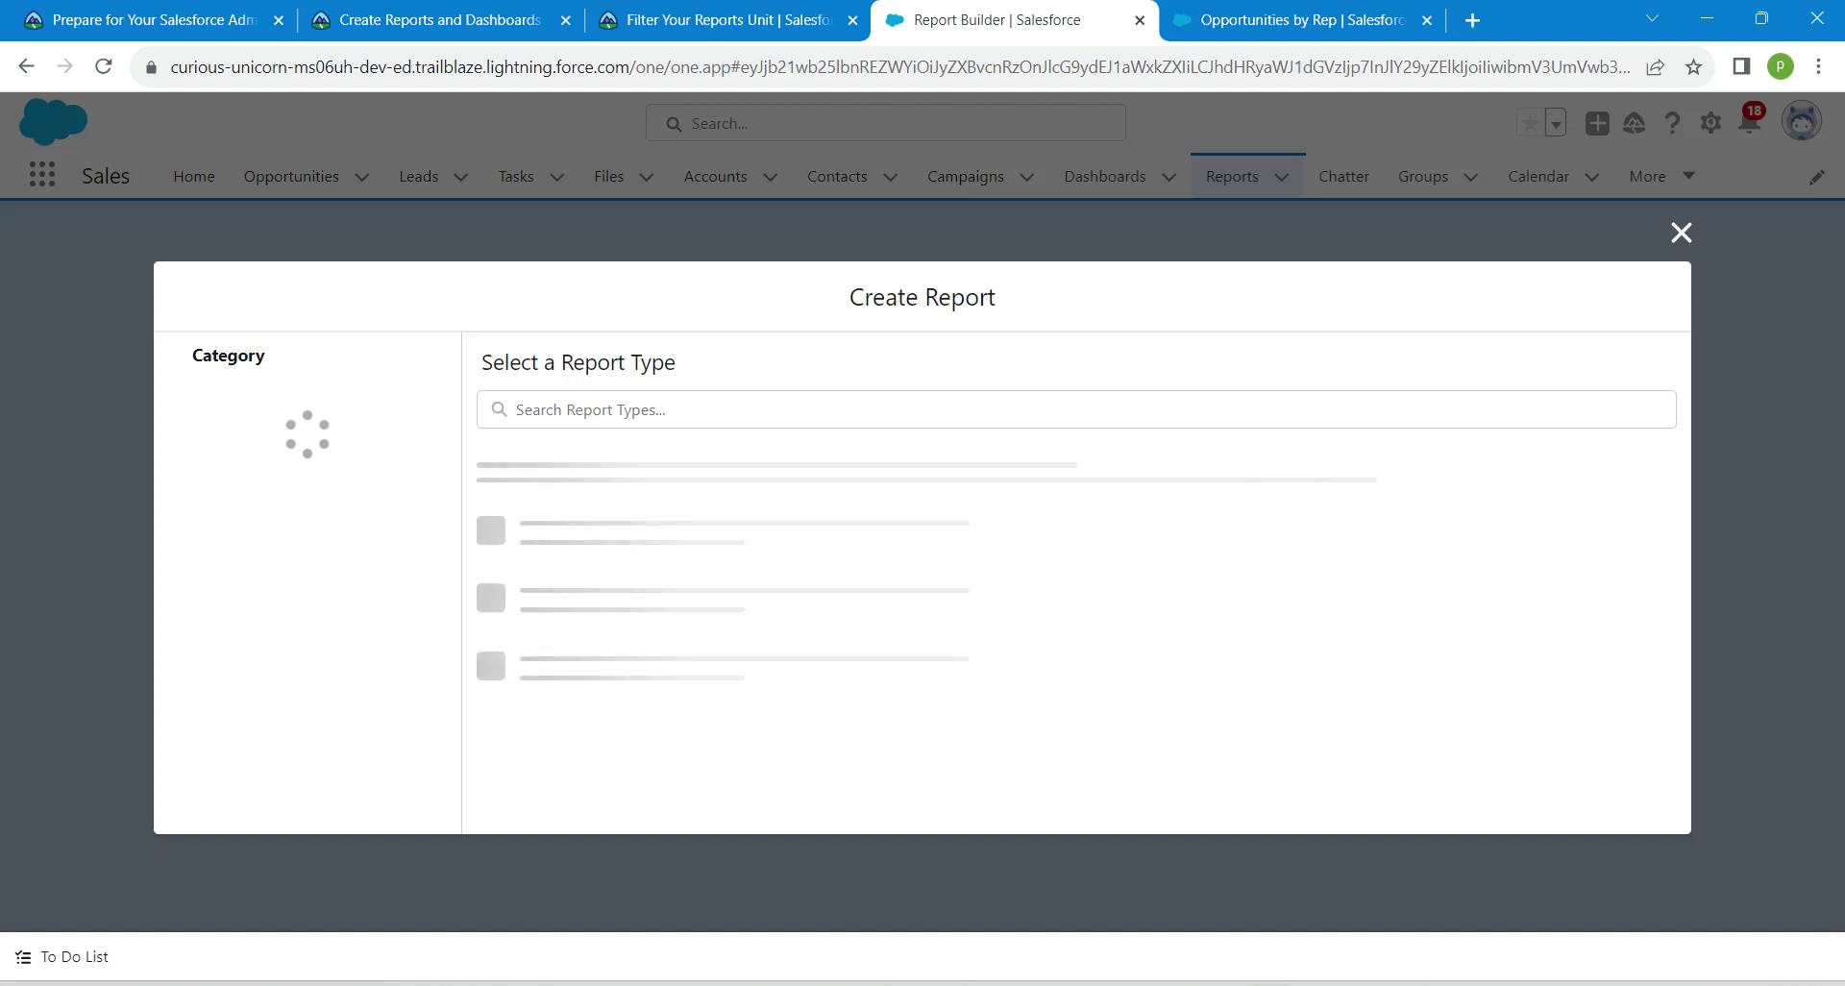
click(201, 448)
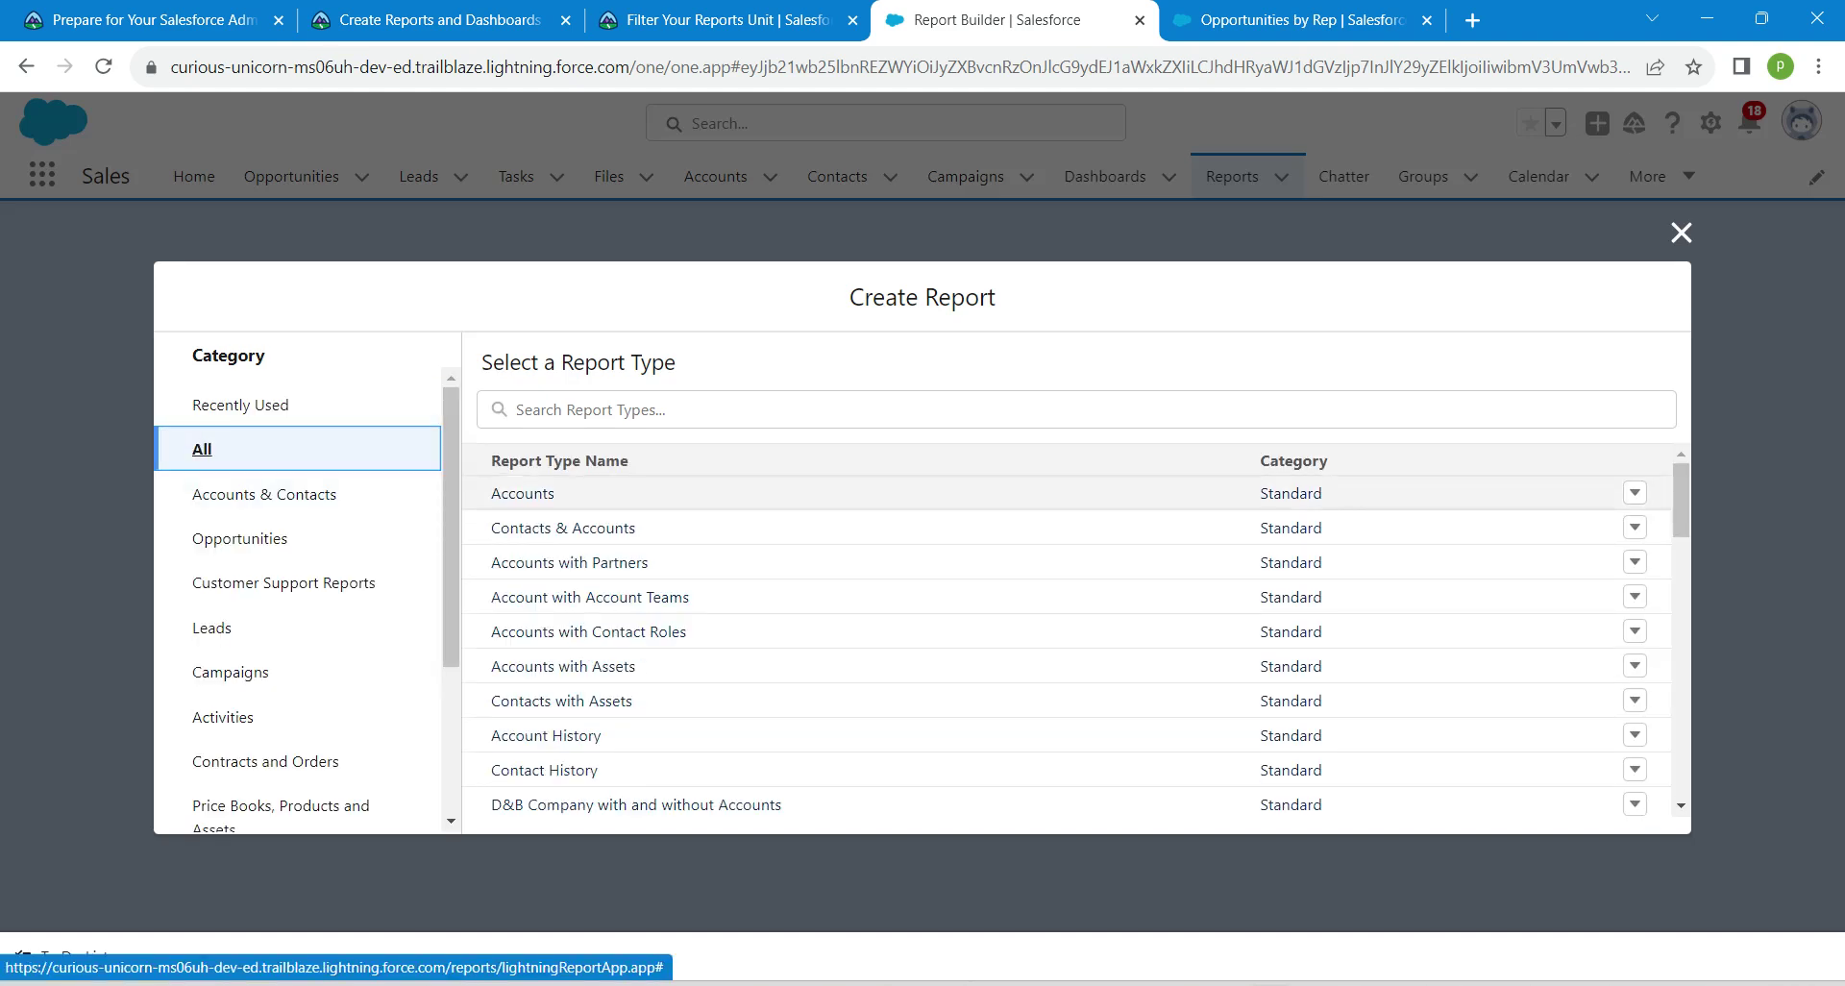
click(516, 409)
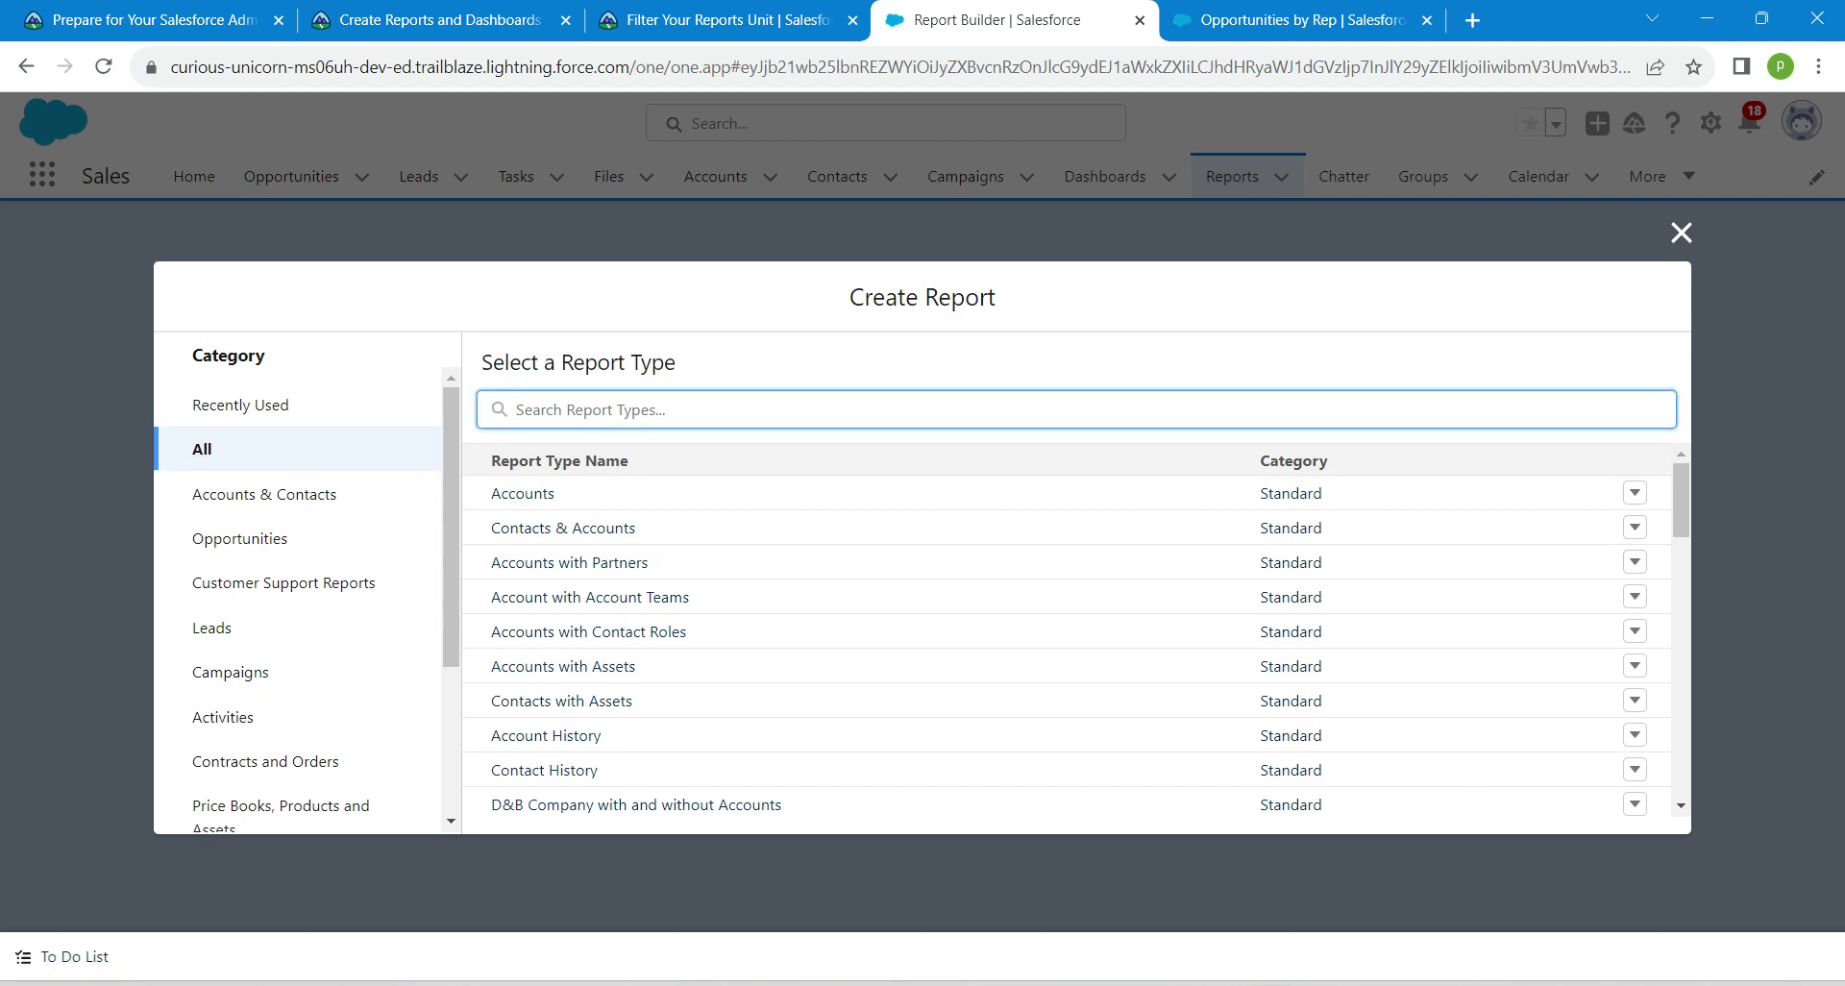
text(user)
click(509, 493)
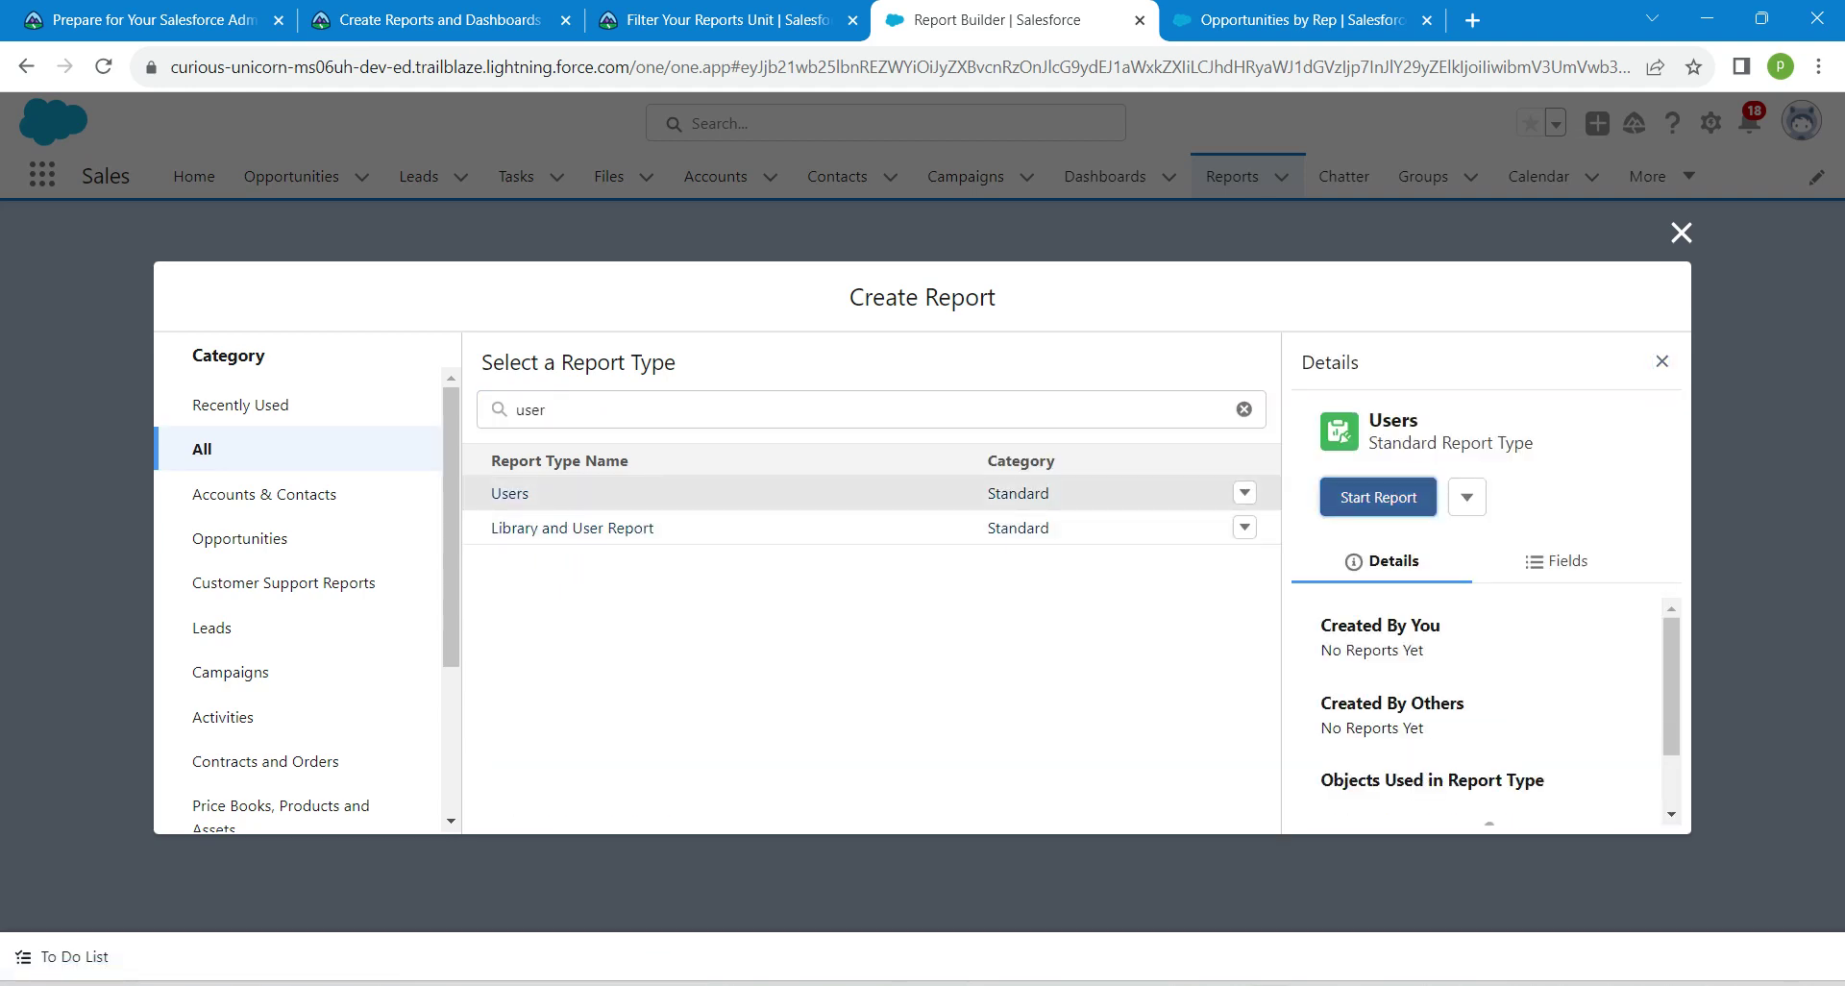
click(1378, 496)
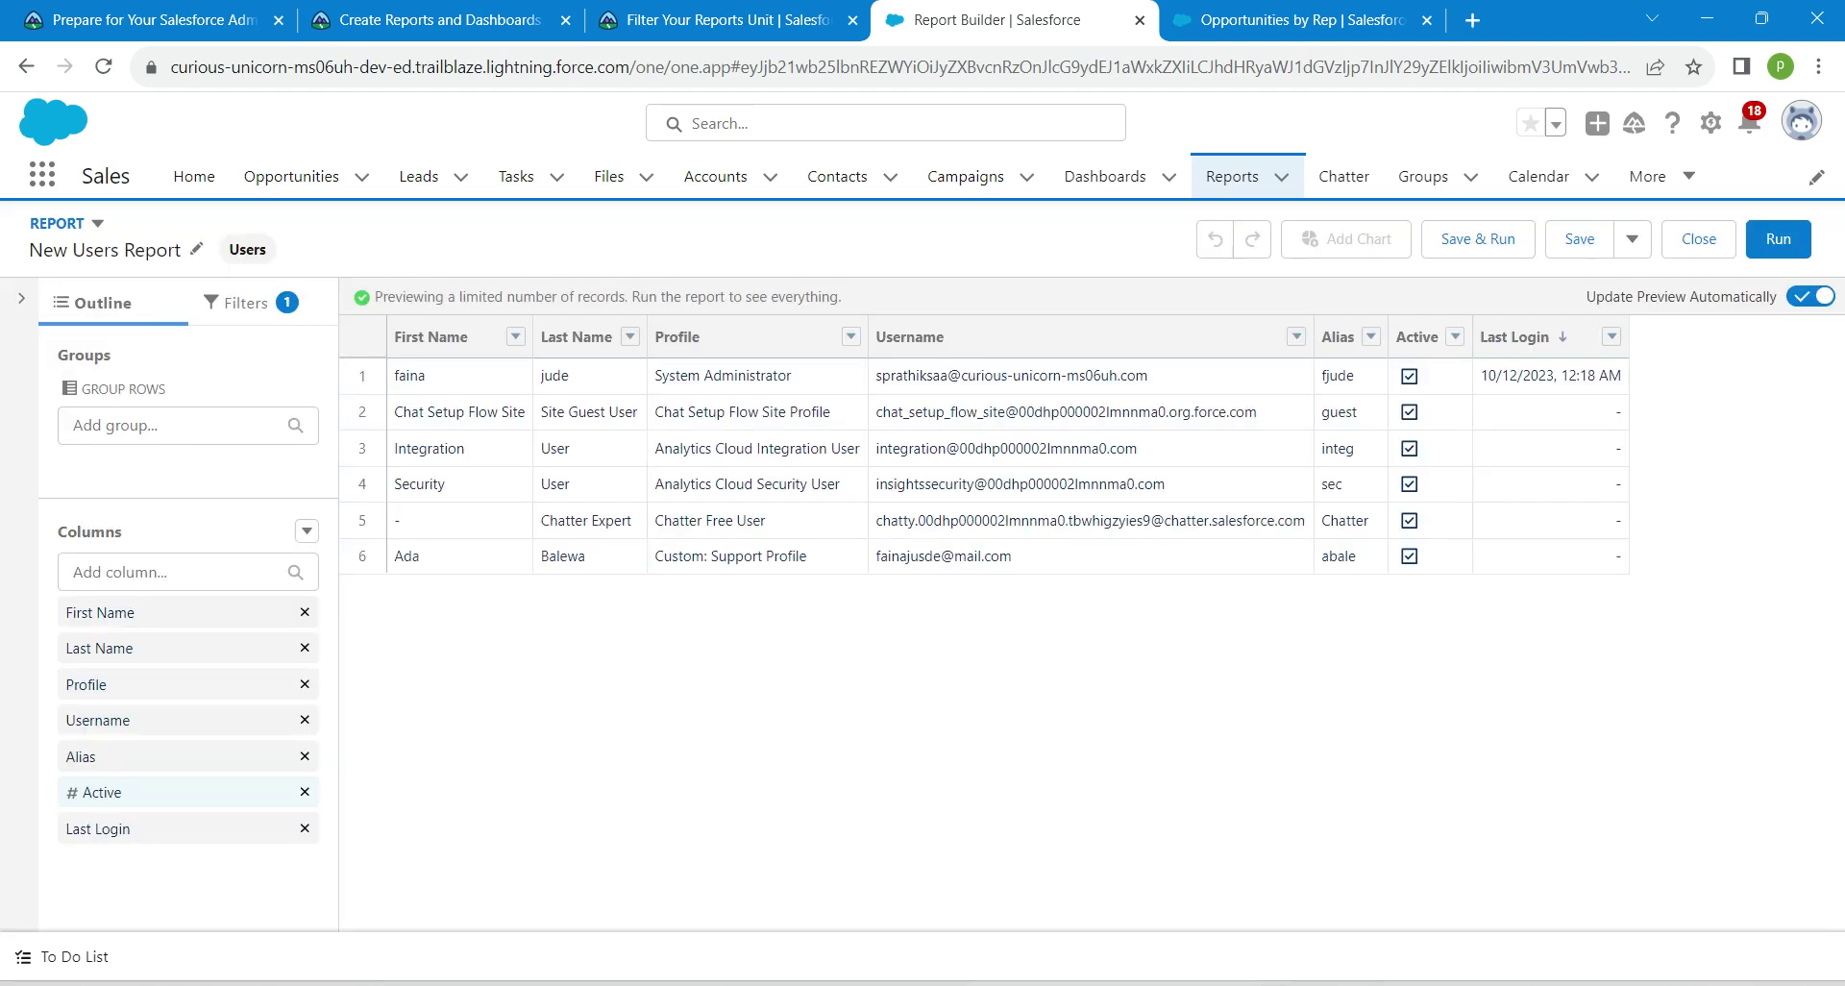
- Add the Login Access Exp. Date column to the new Users report
drag(1586, 297, 1776, 297)
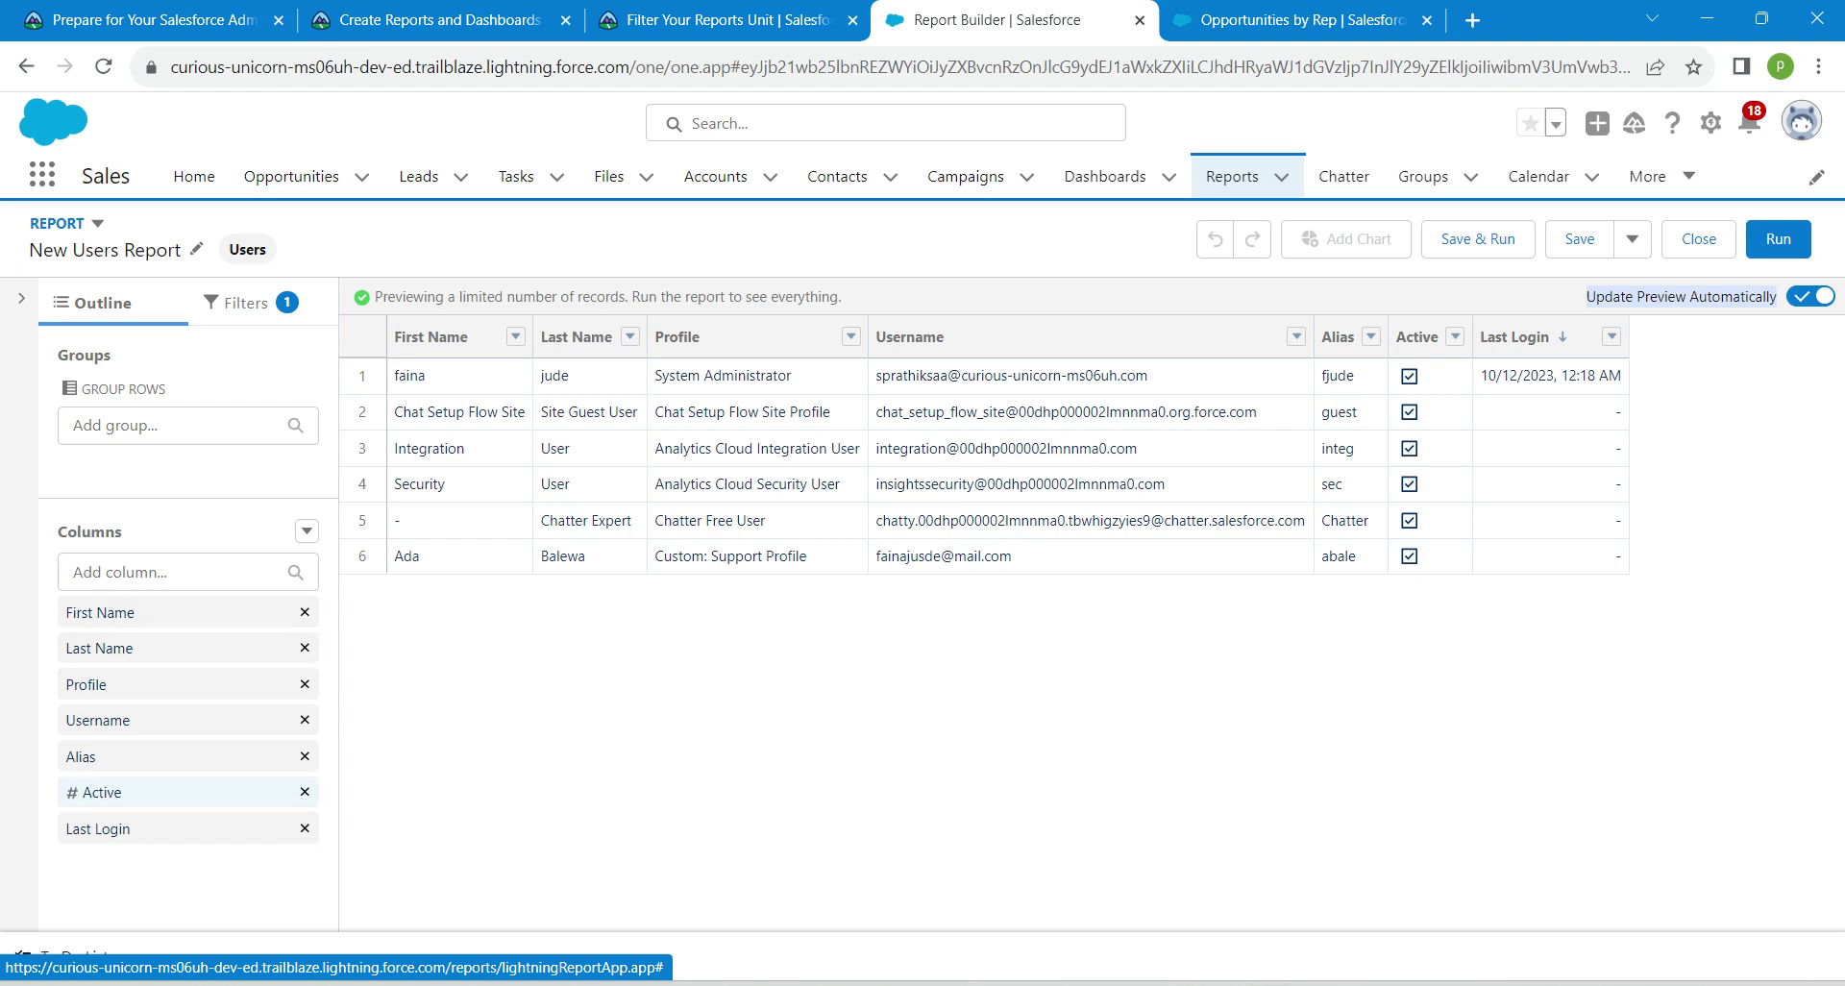
click(176, 572)
text(login)
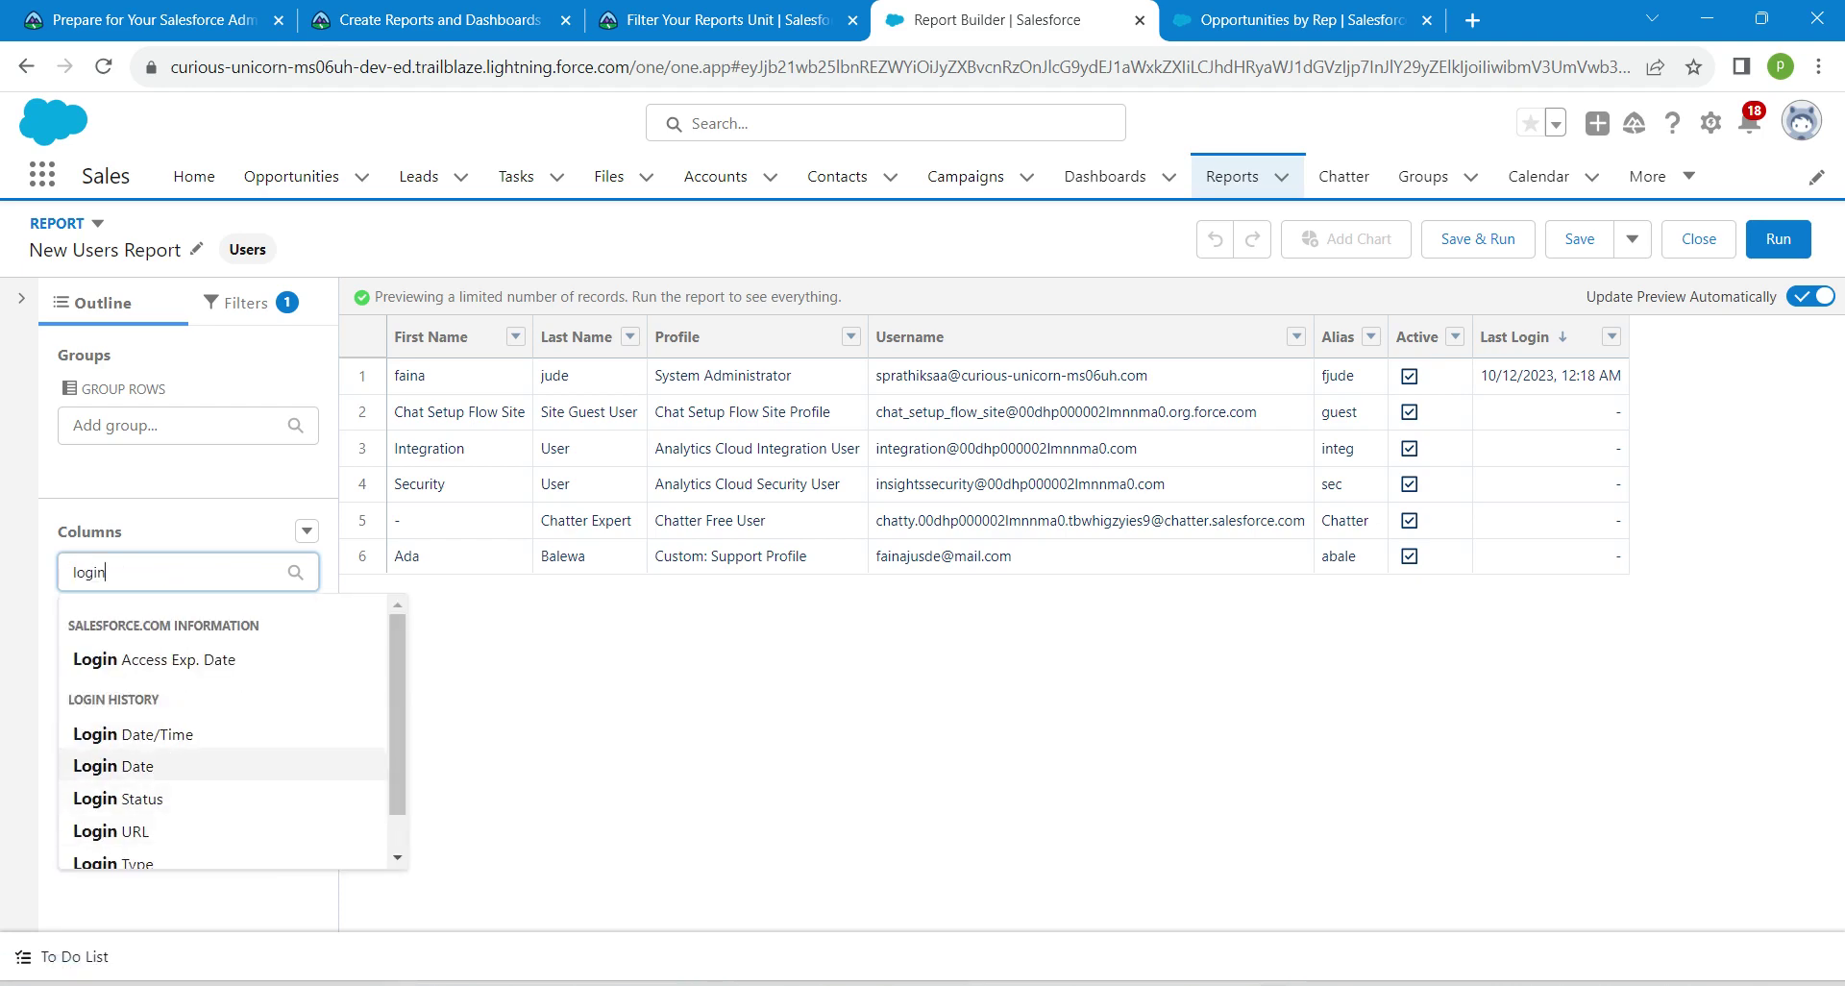
scroll(231, 740, down, 1)
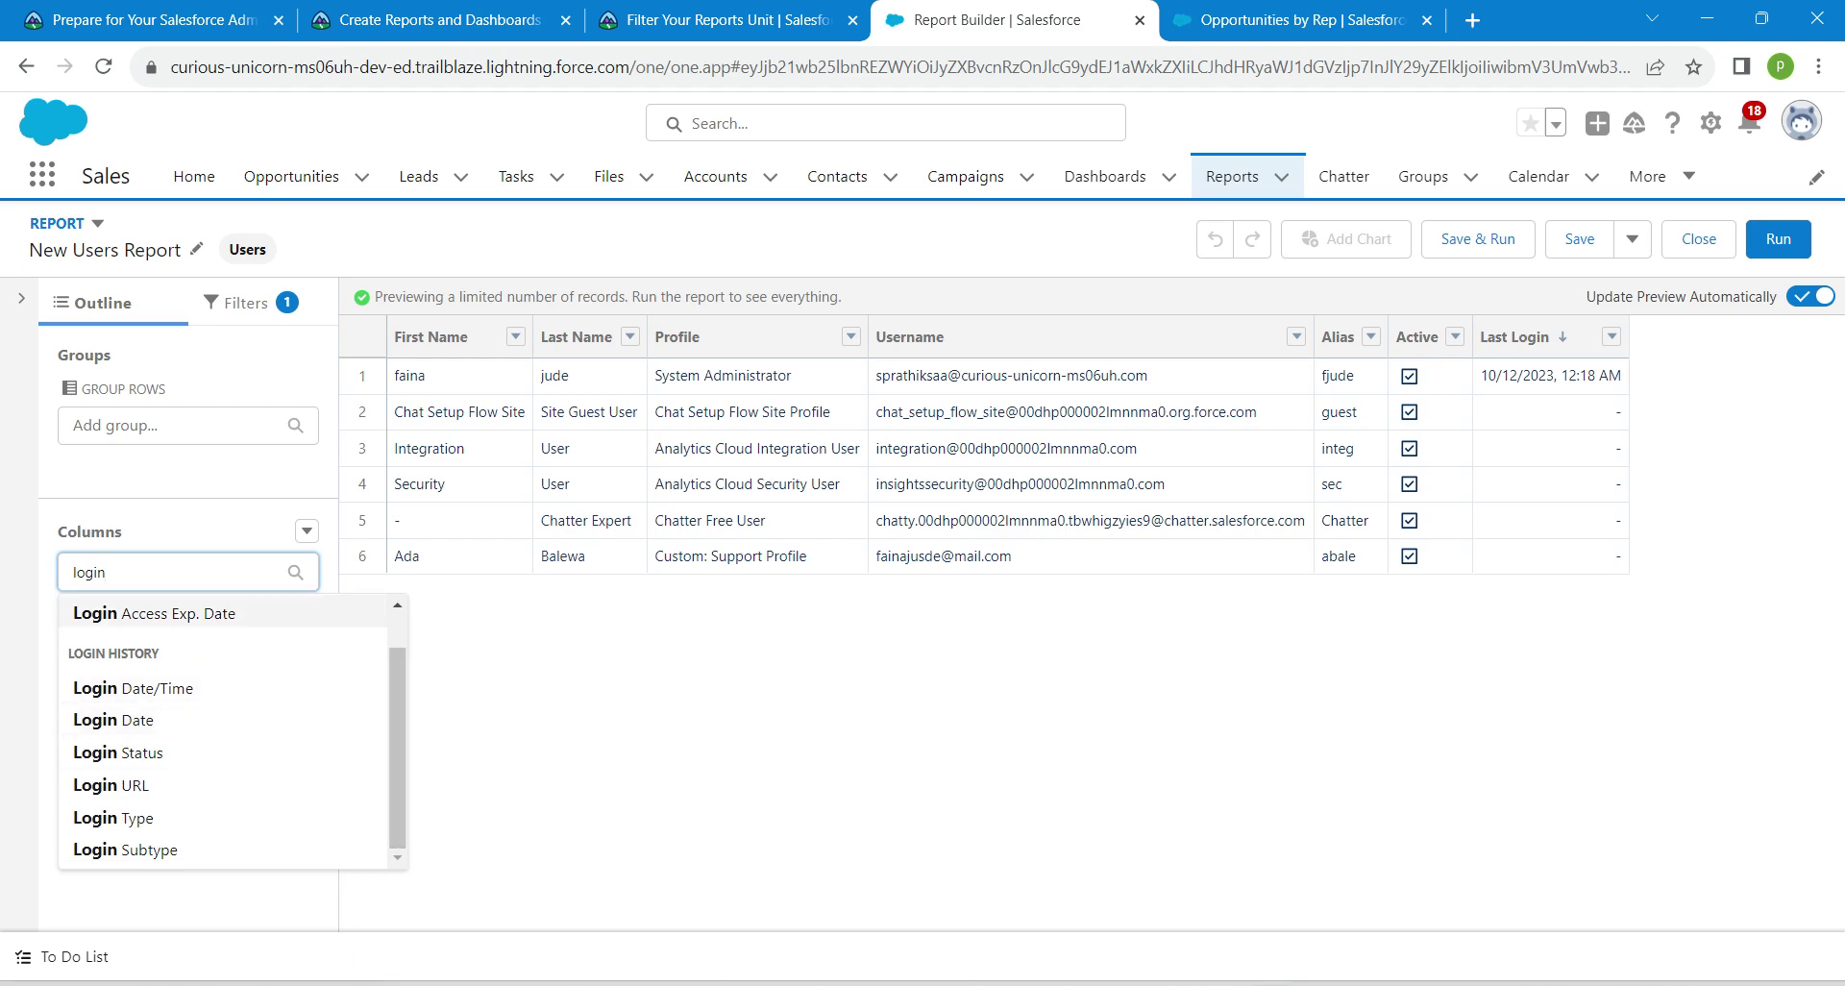
click(153, 613)
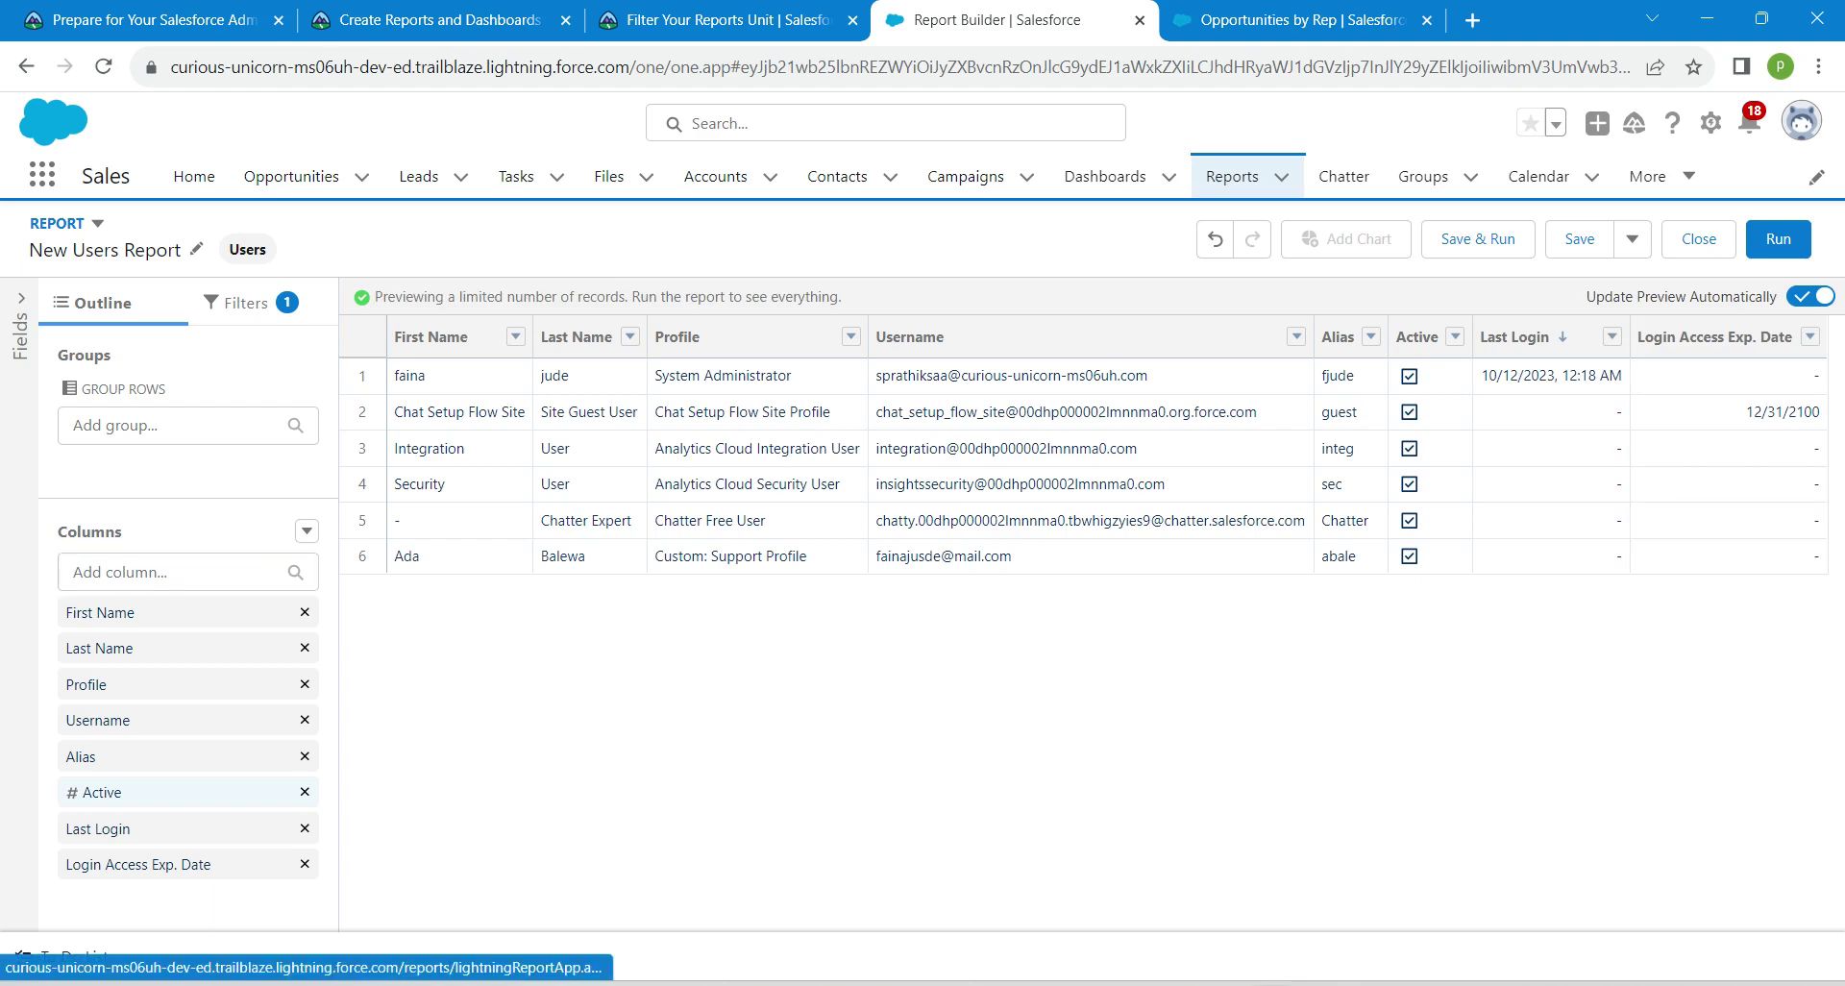
click(245, 303)
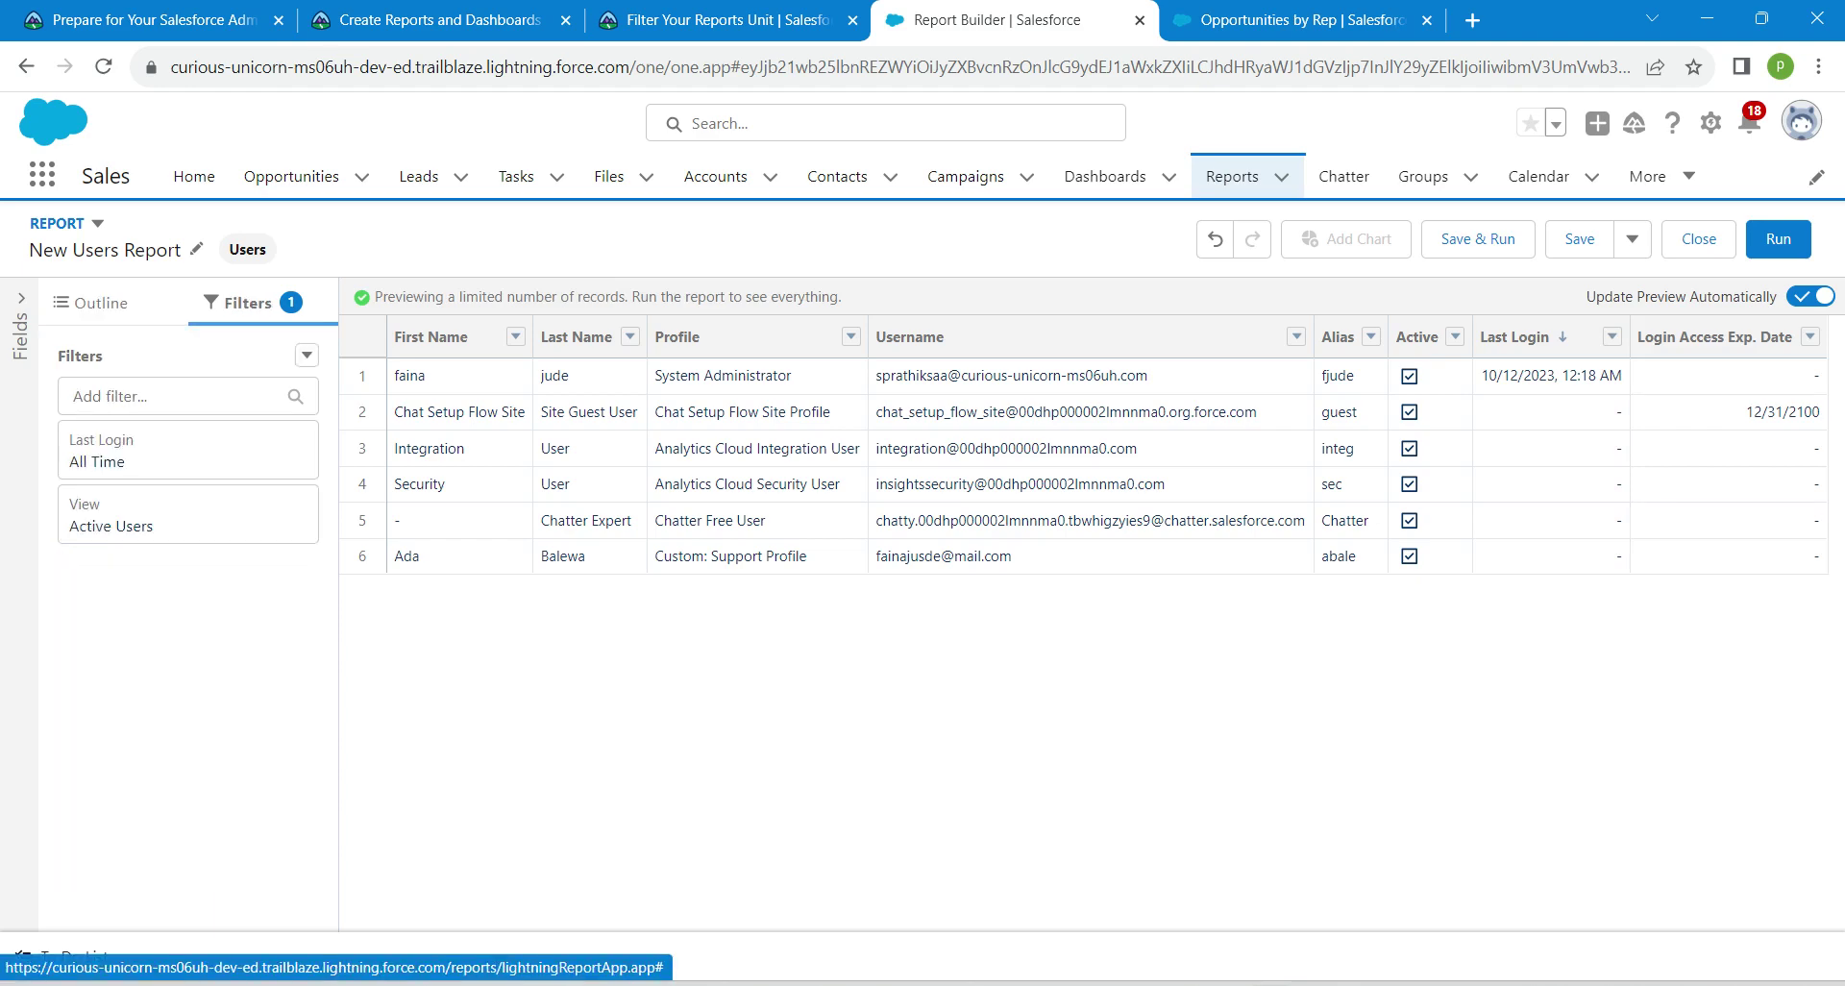
click(174, 396)
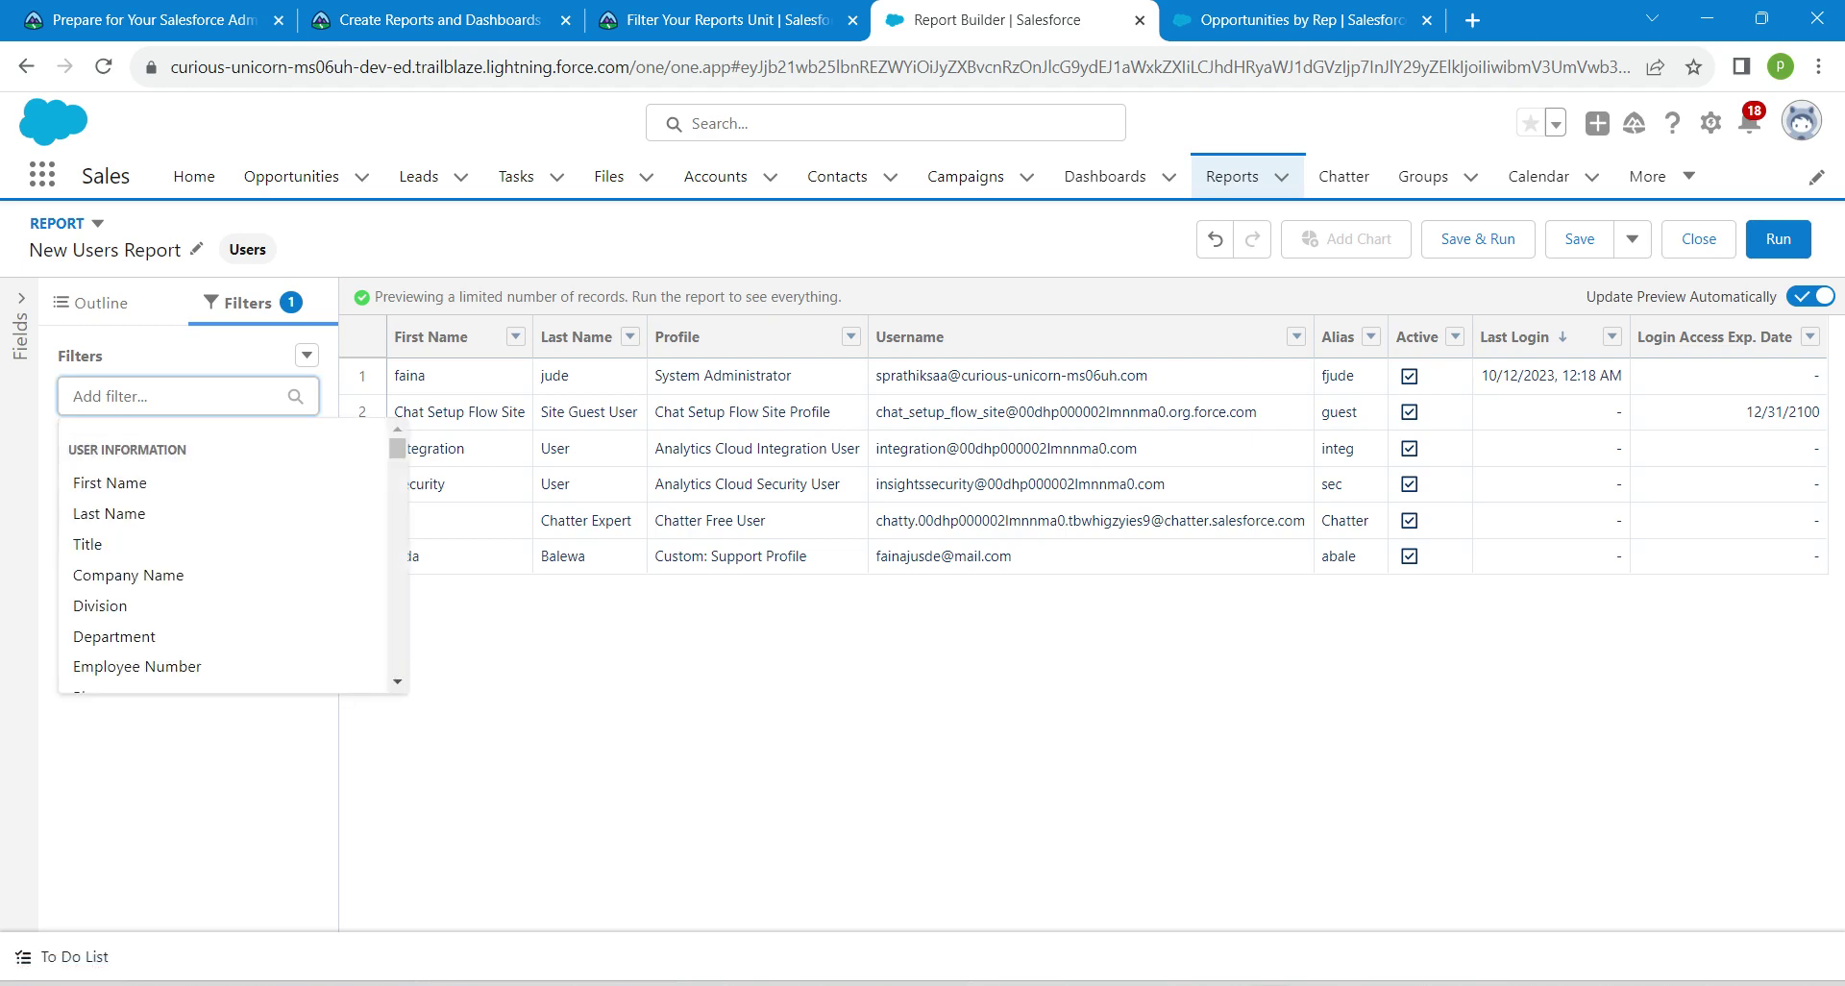
text(l)
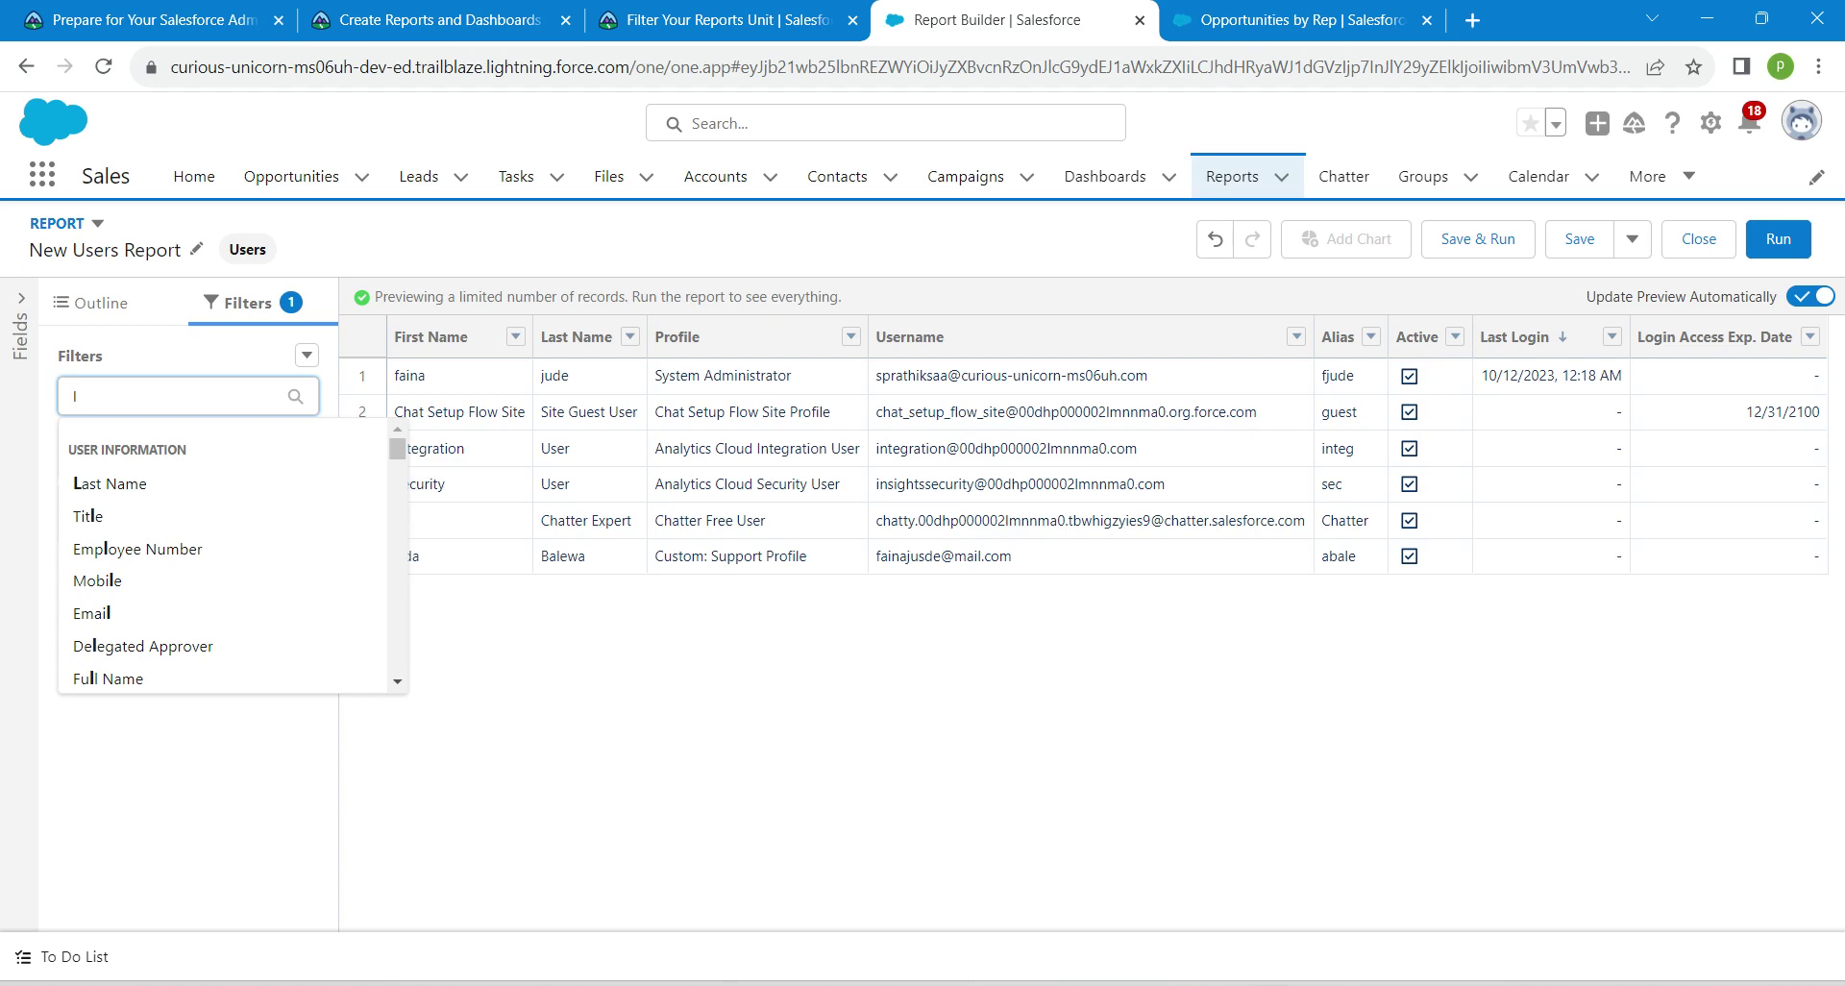
text(ogin)
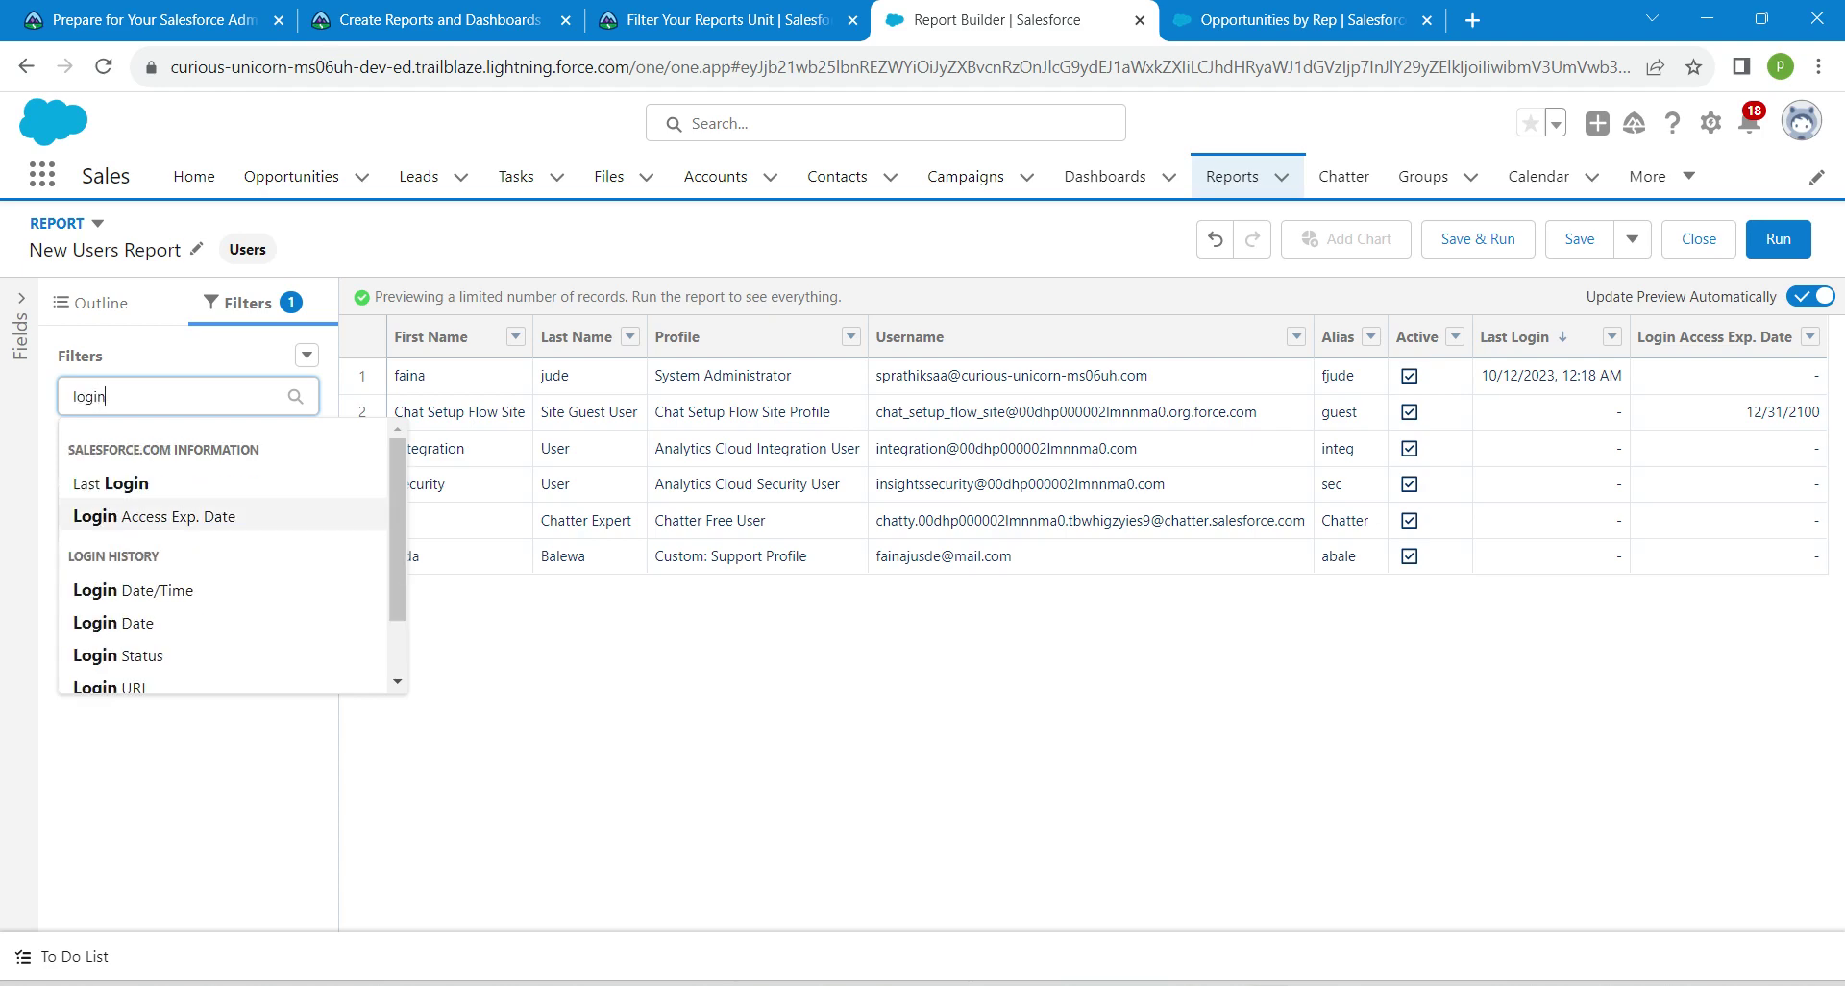
key(Return)
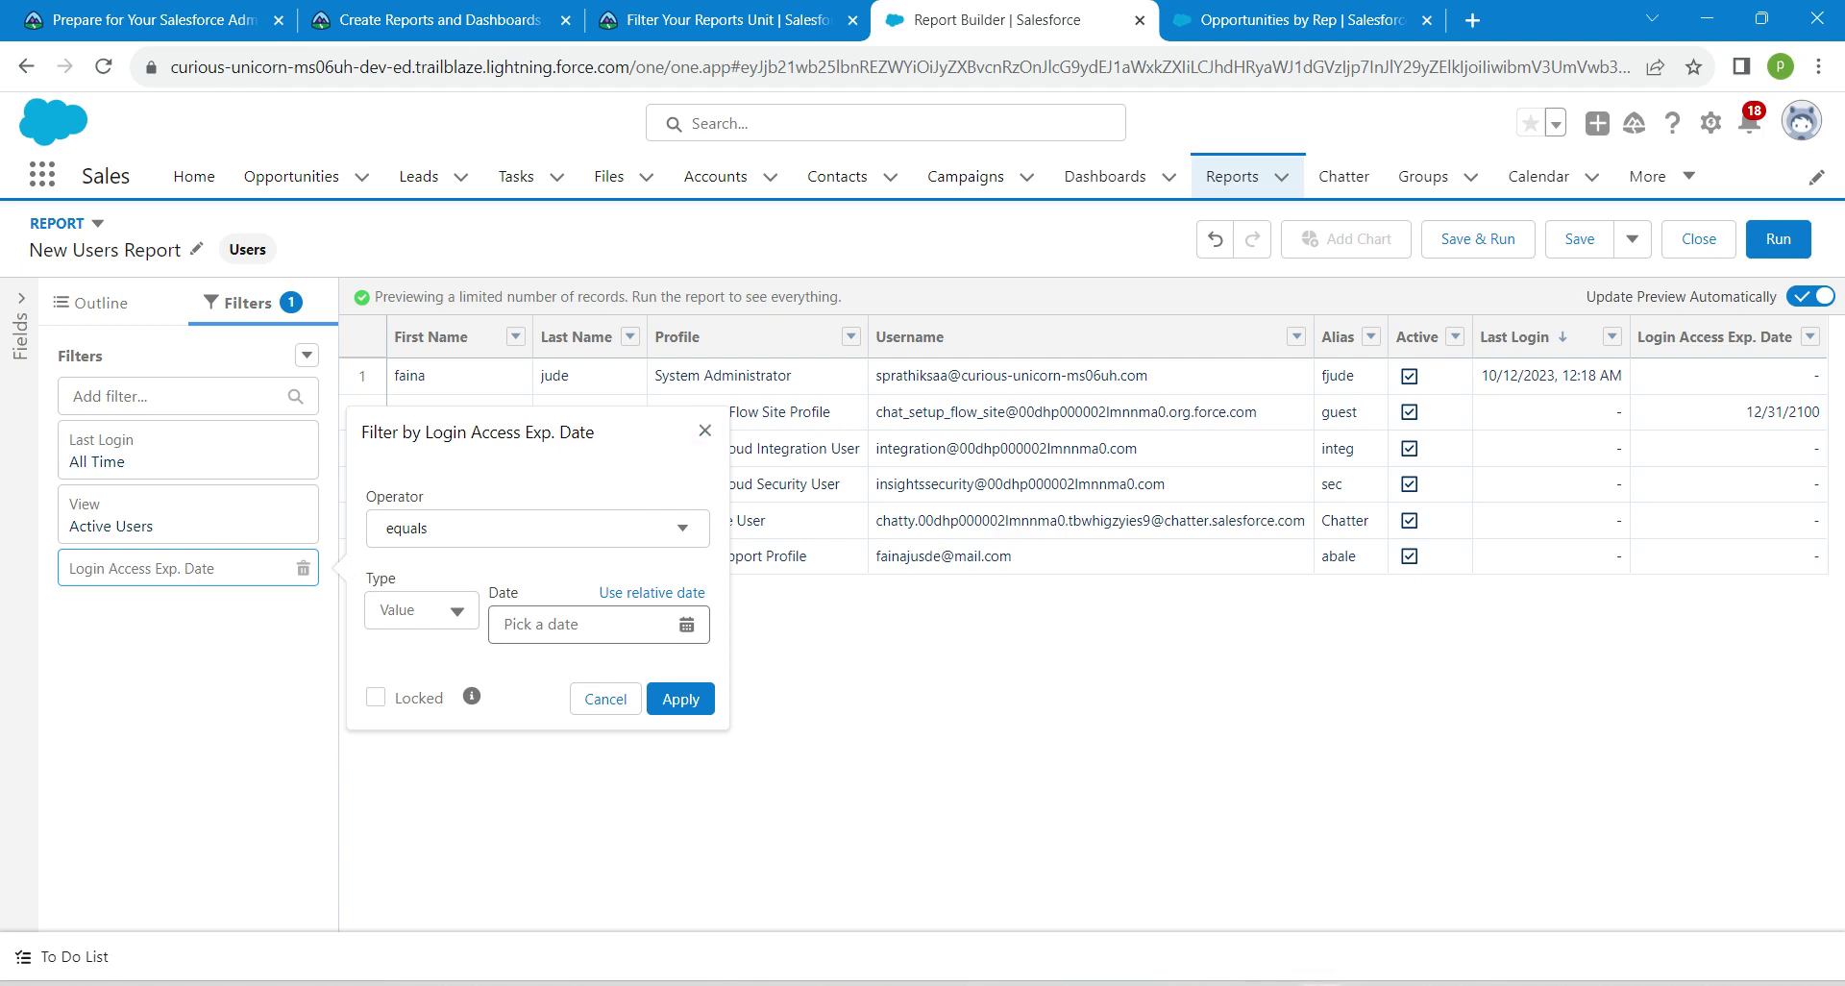
click(605, 698)
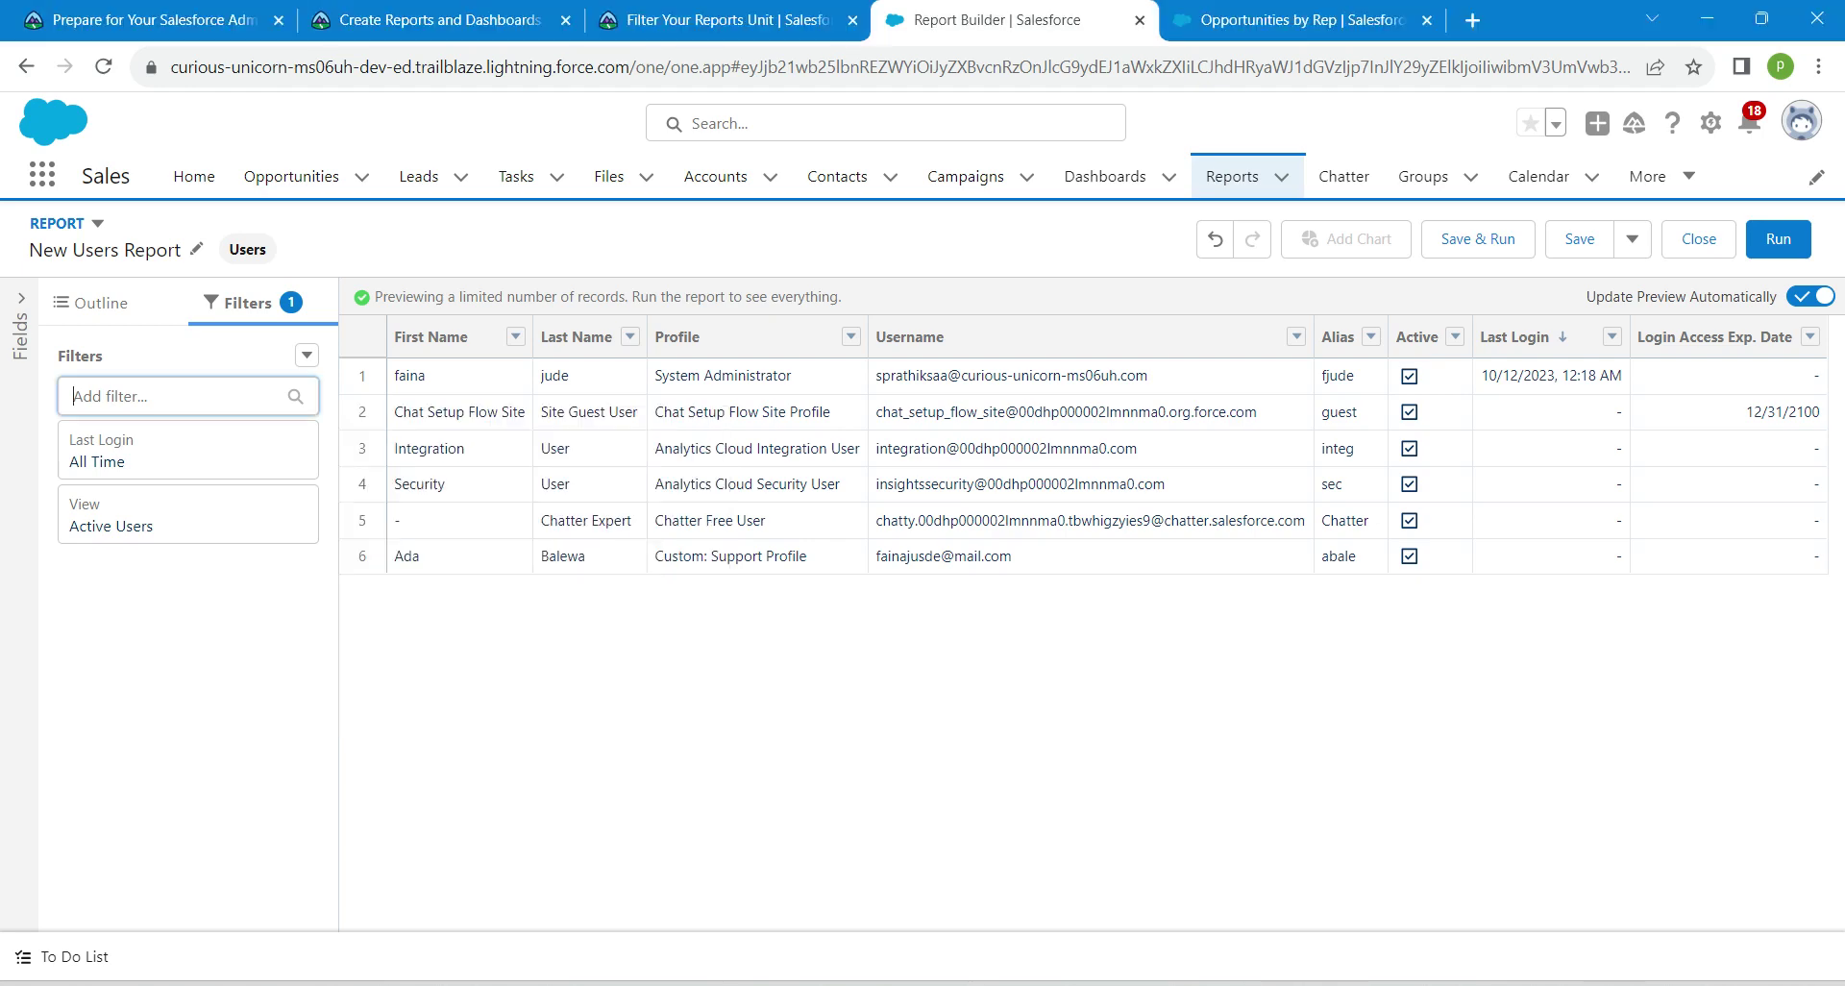
click(188, 396)
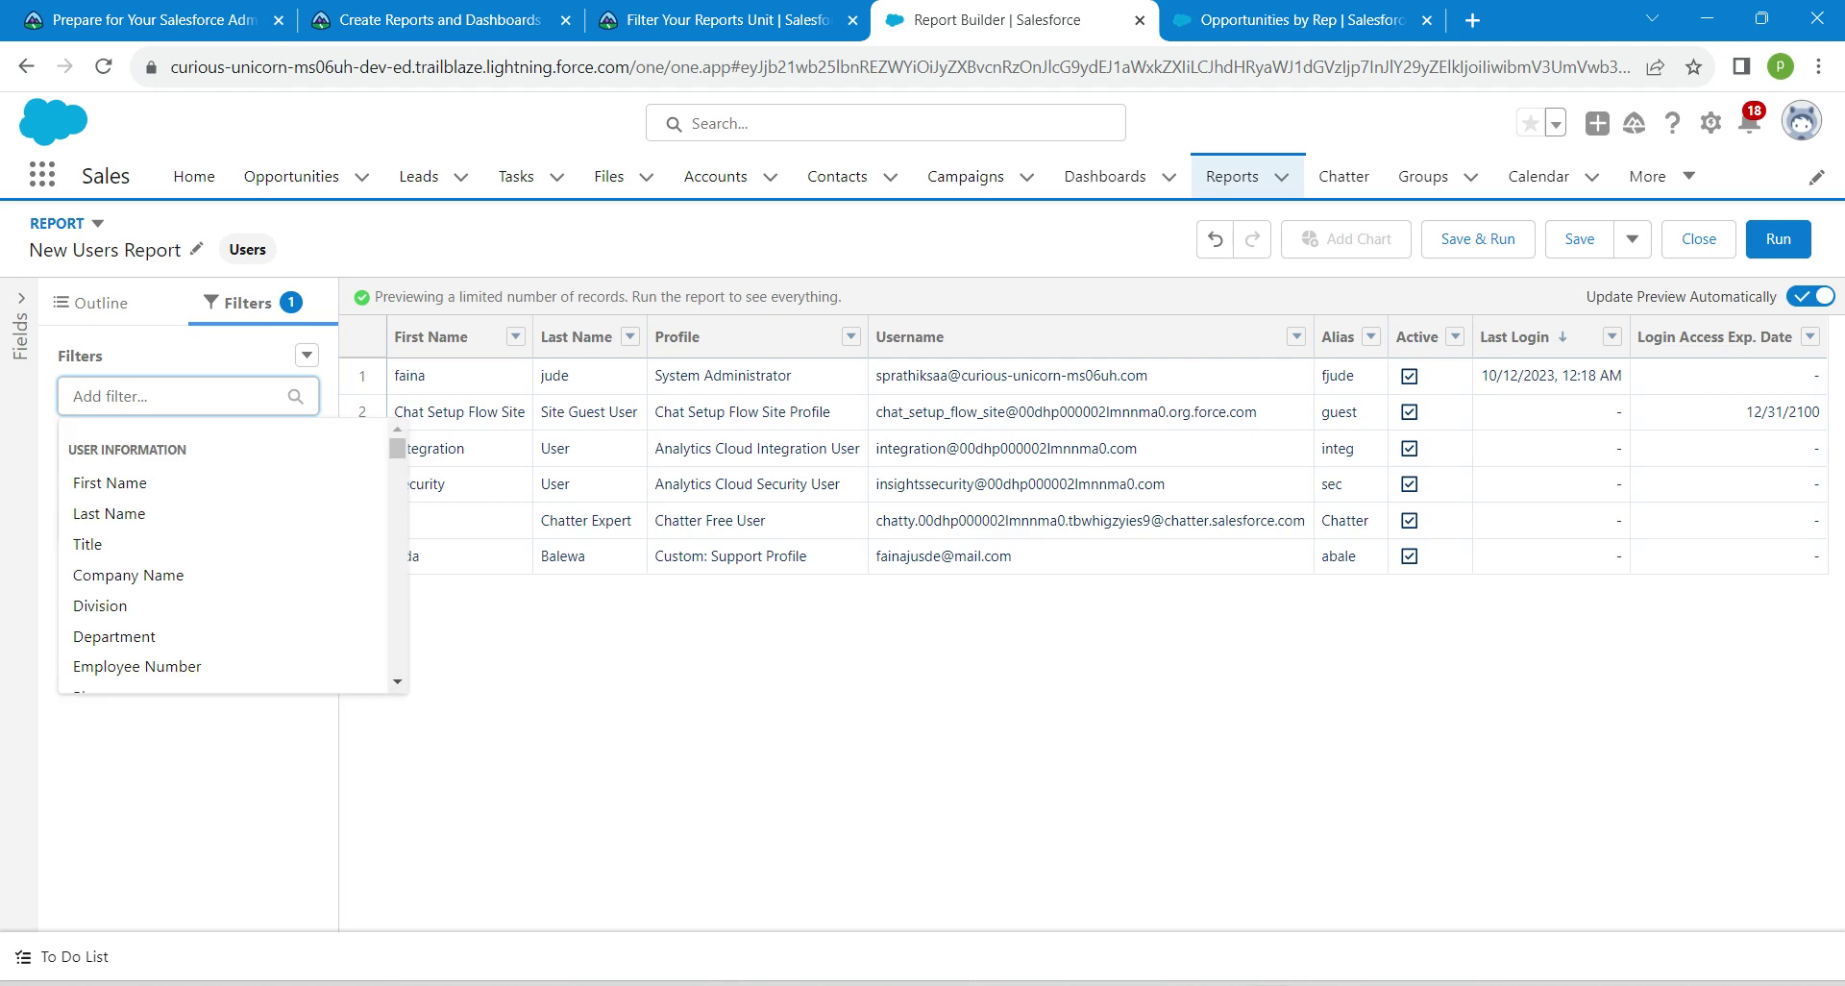
text(login)
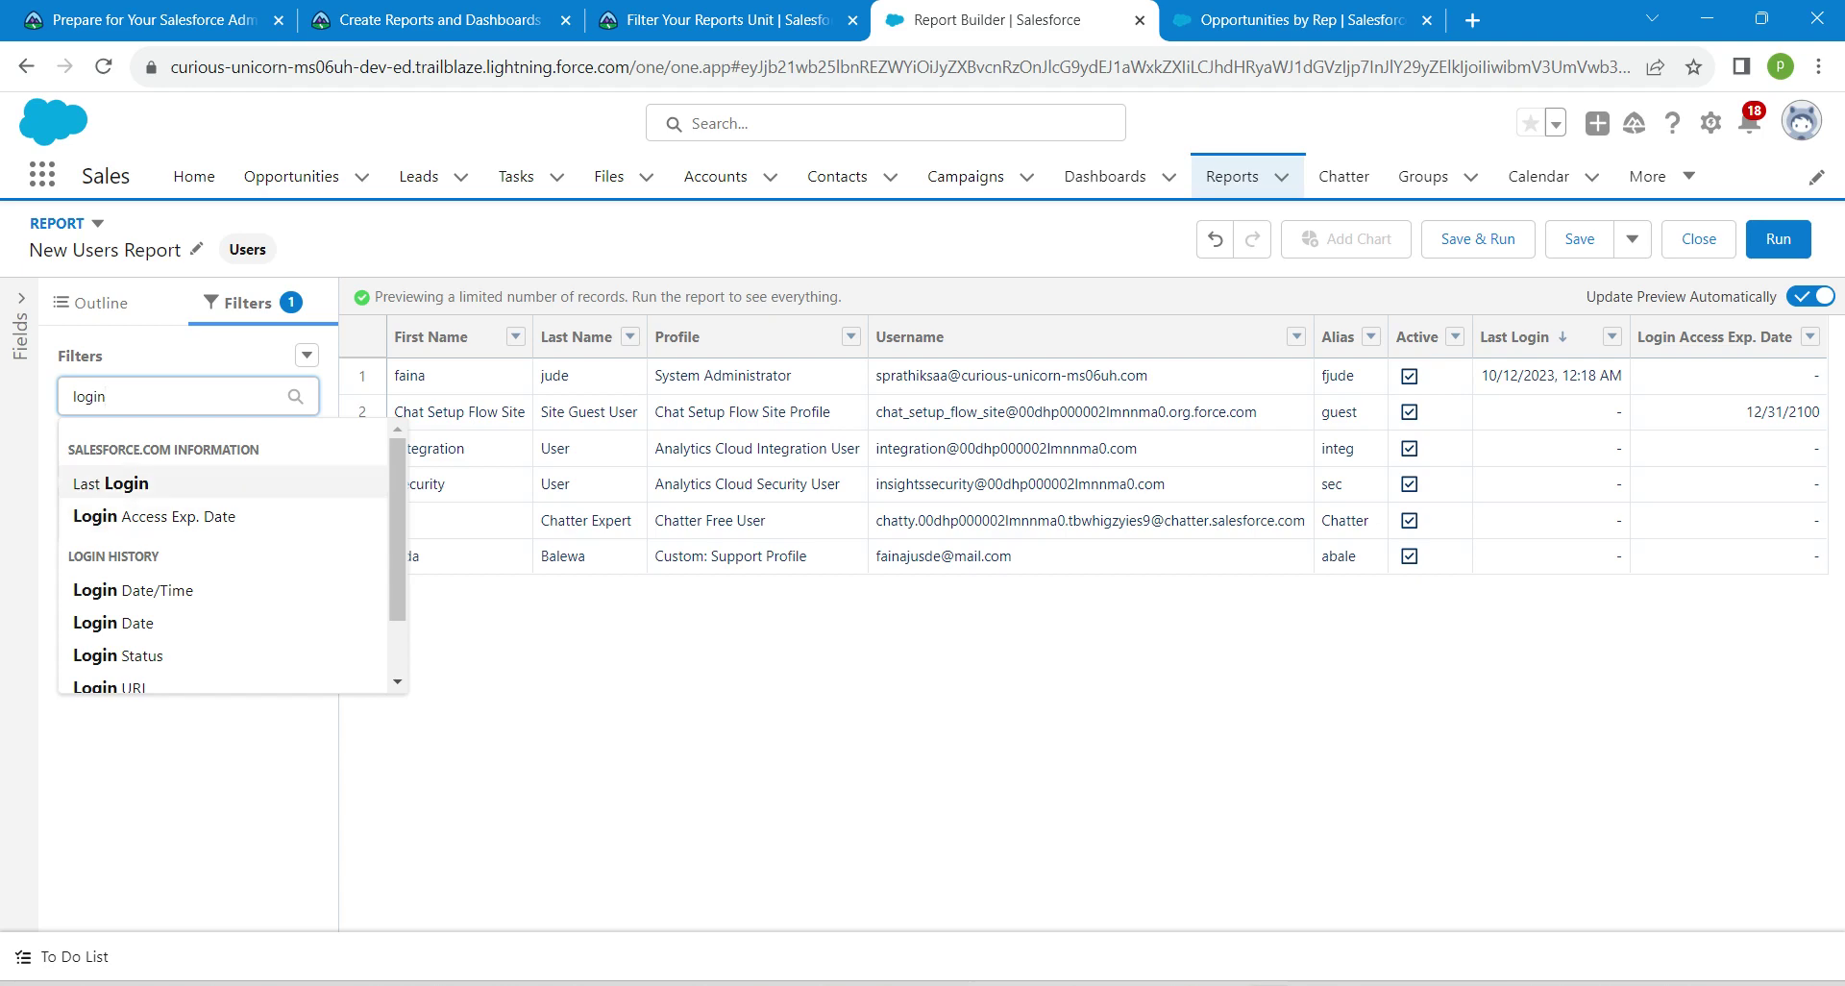
click(110, 482)
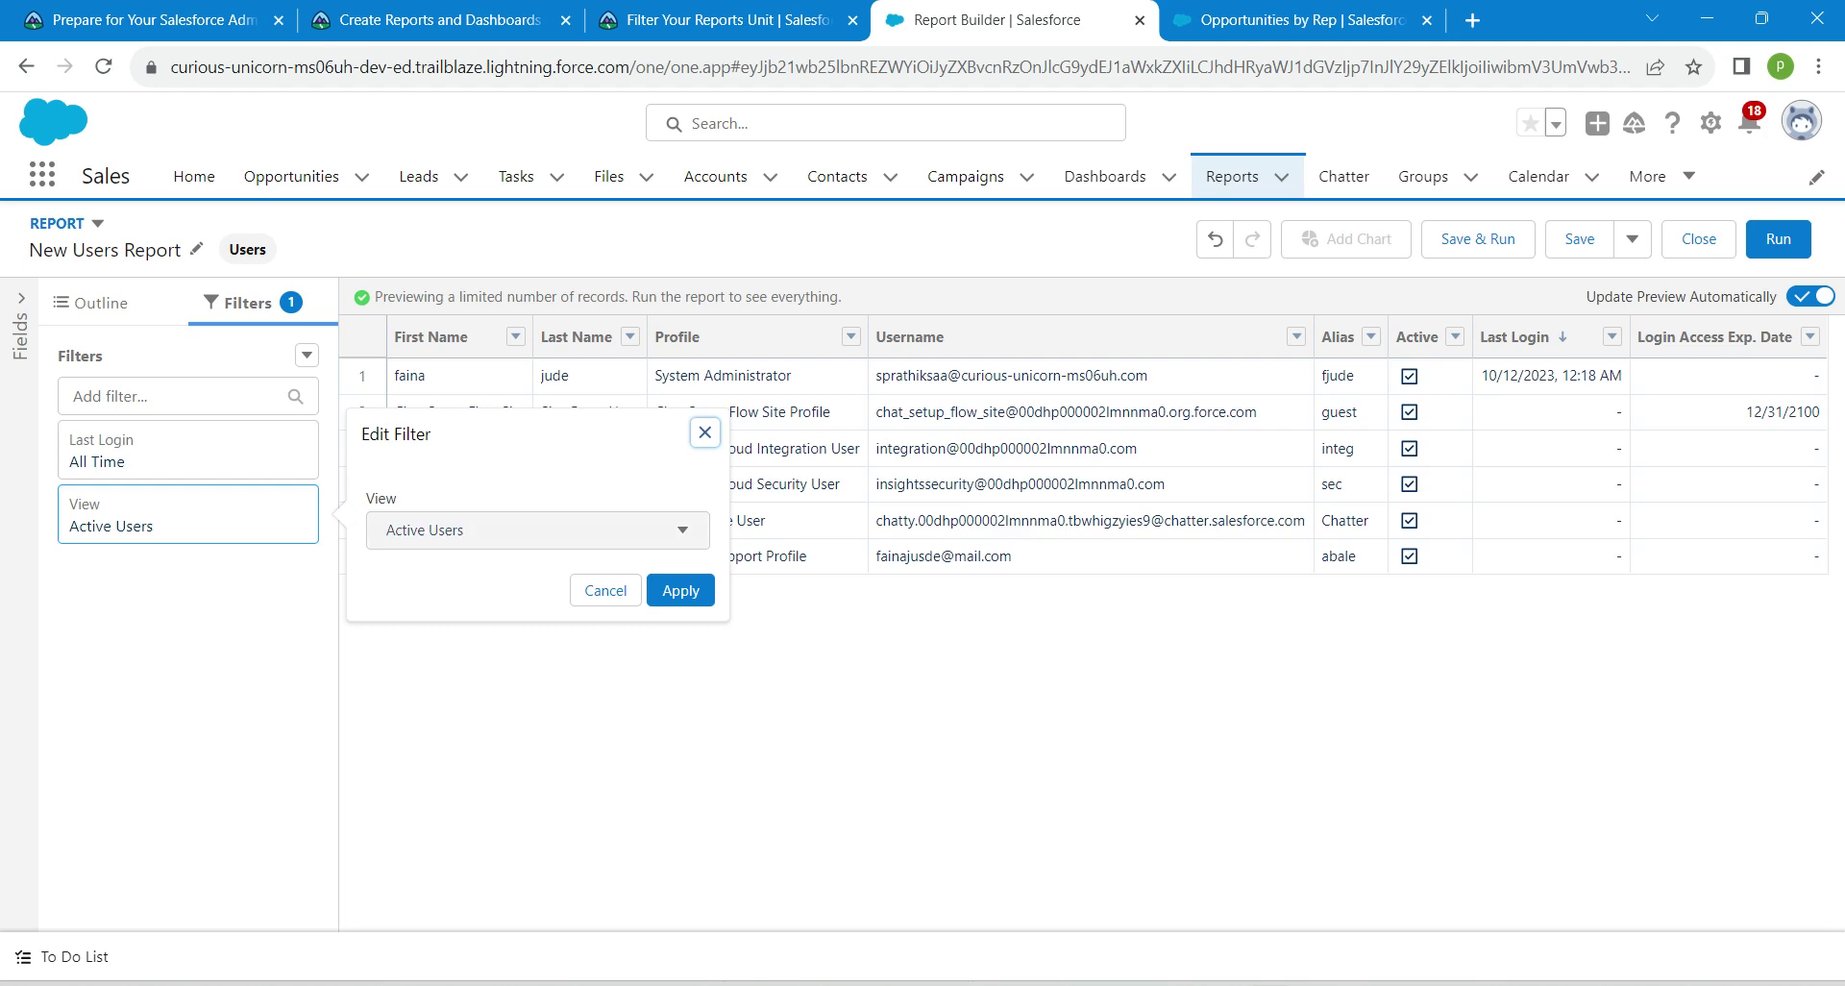
click(538, 530)
key(Escape)
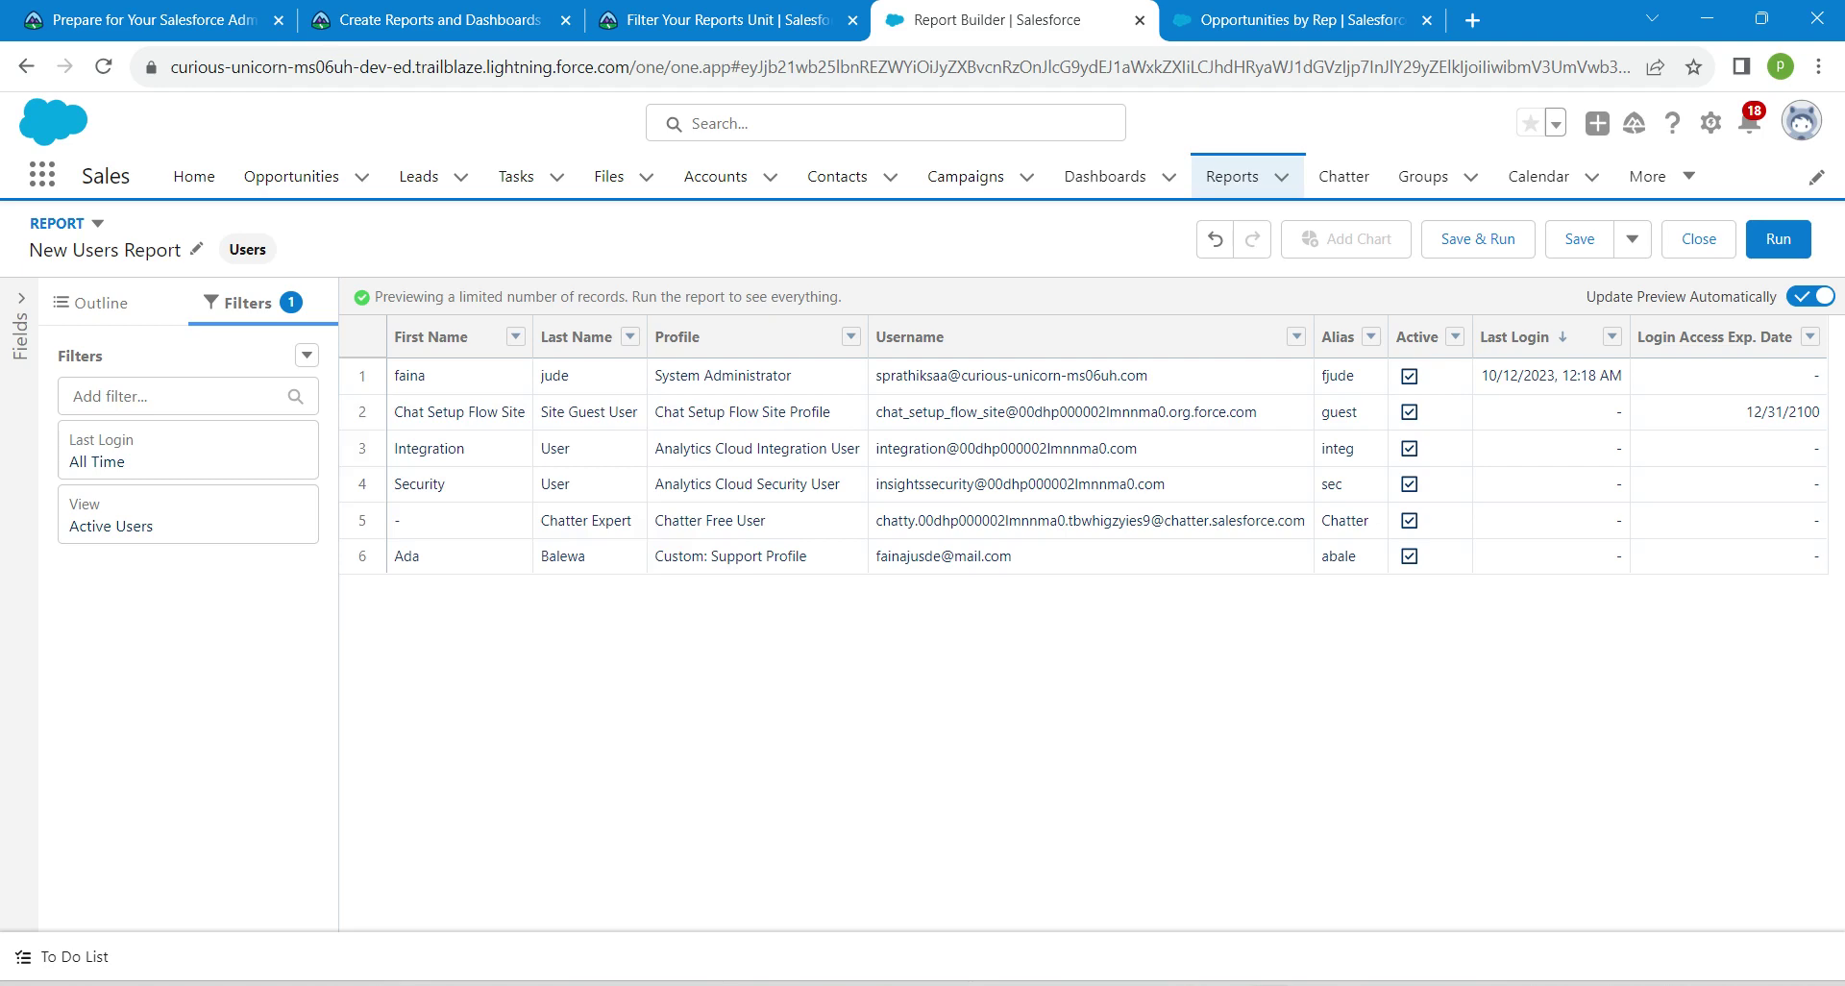
- Change the report's standard date filter to Login Access Exp. Date with the All Time range and apply it
click(187, 449)
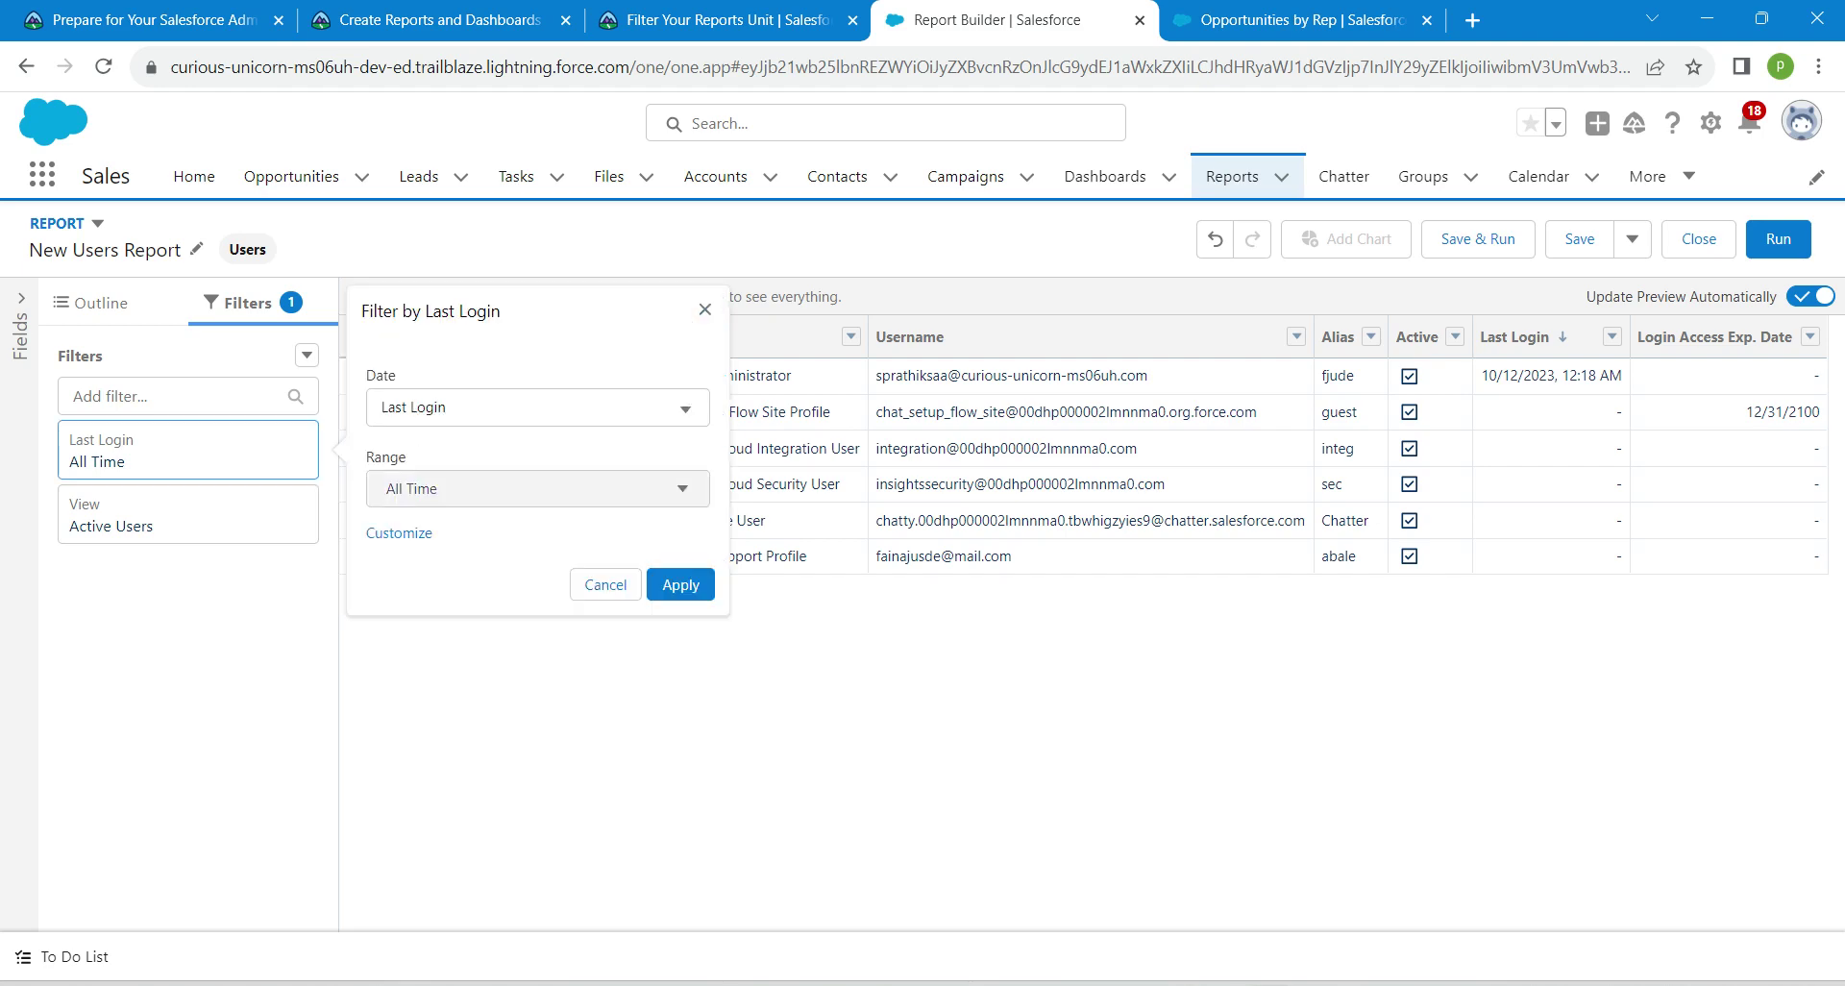
click(538, 488)
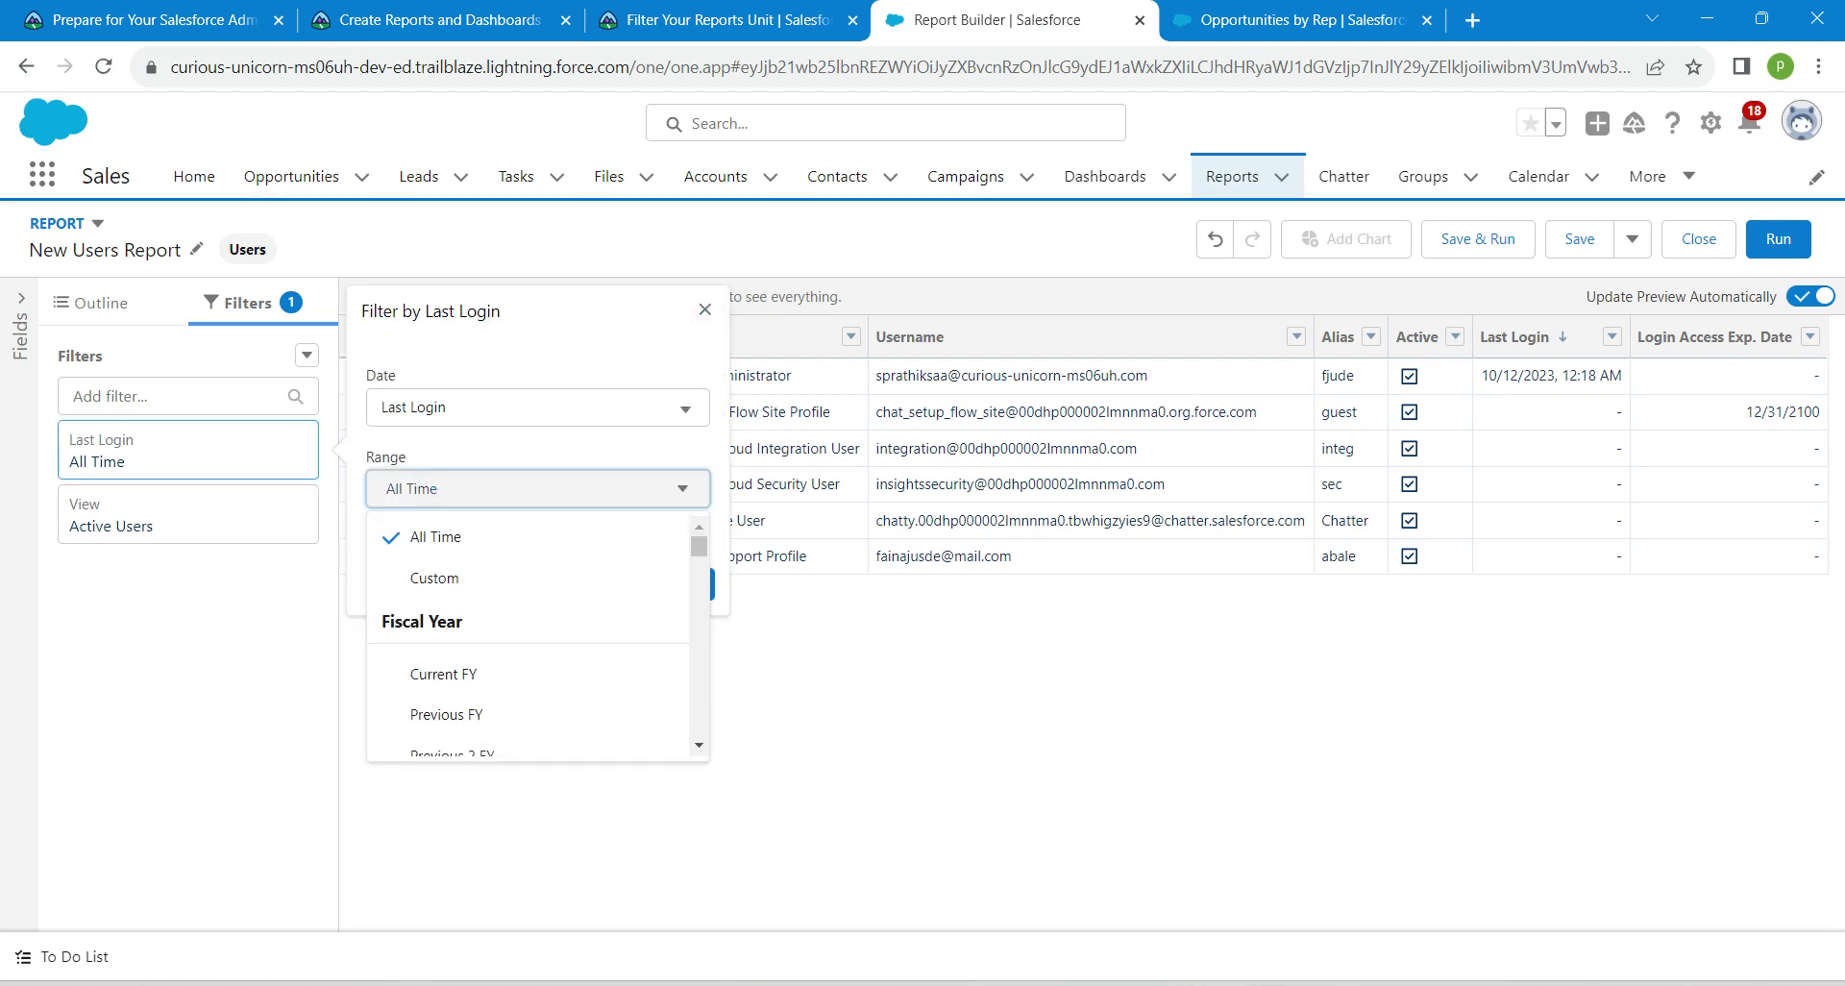
click(538, 407)
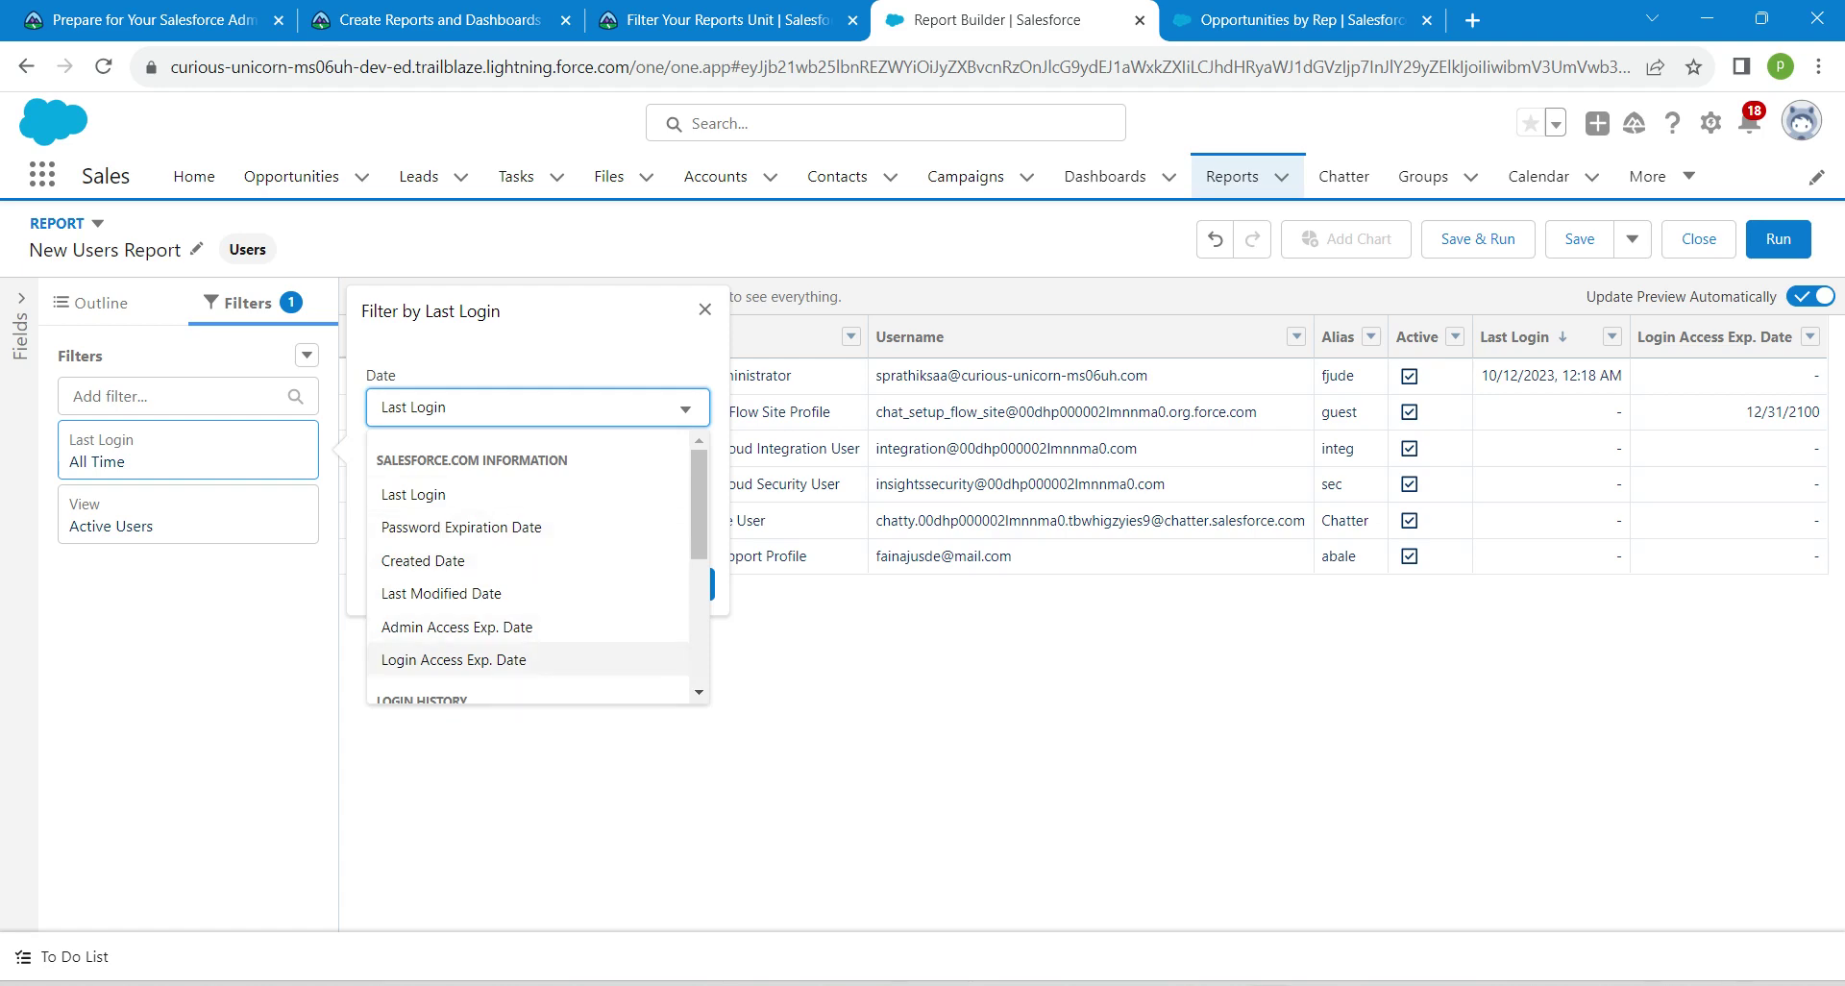
click(454, 660)
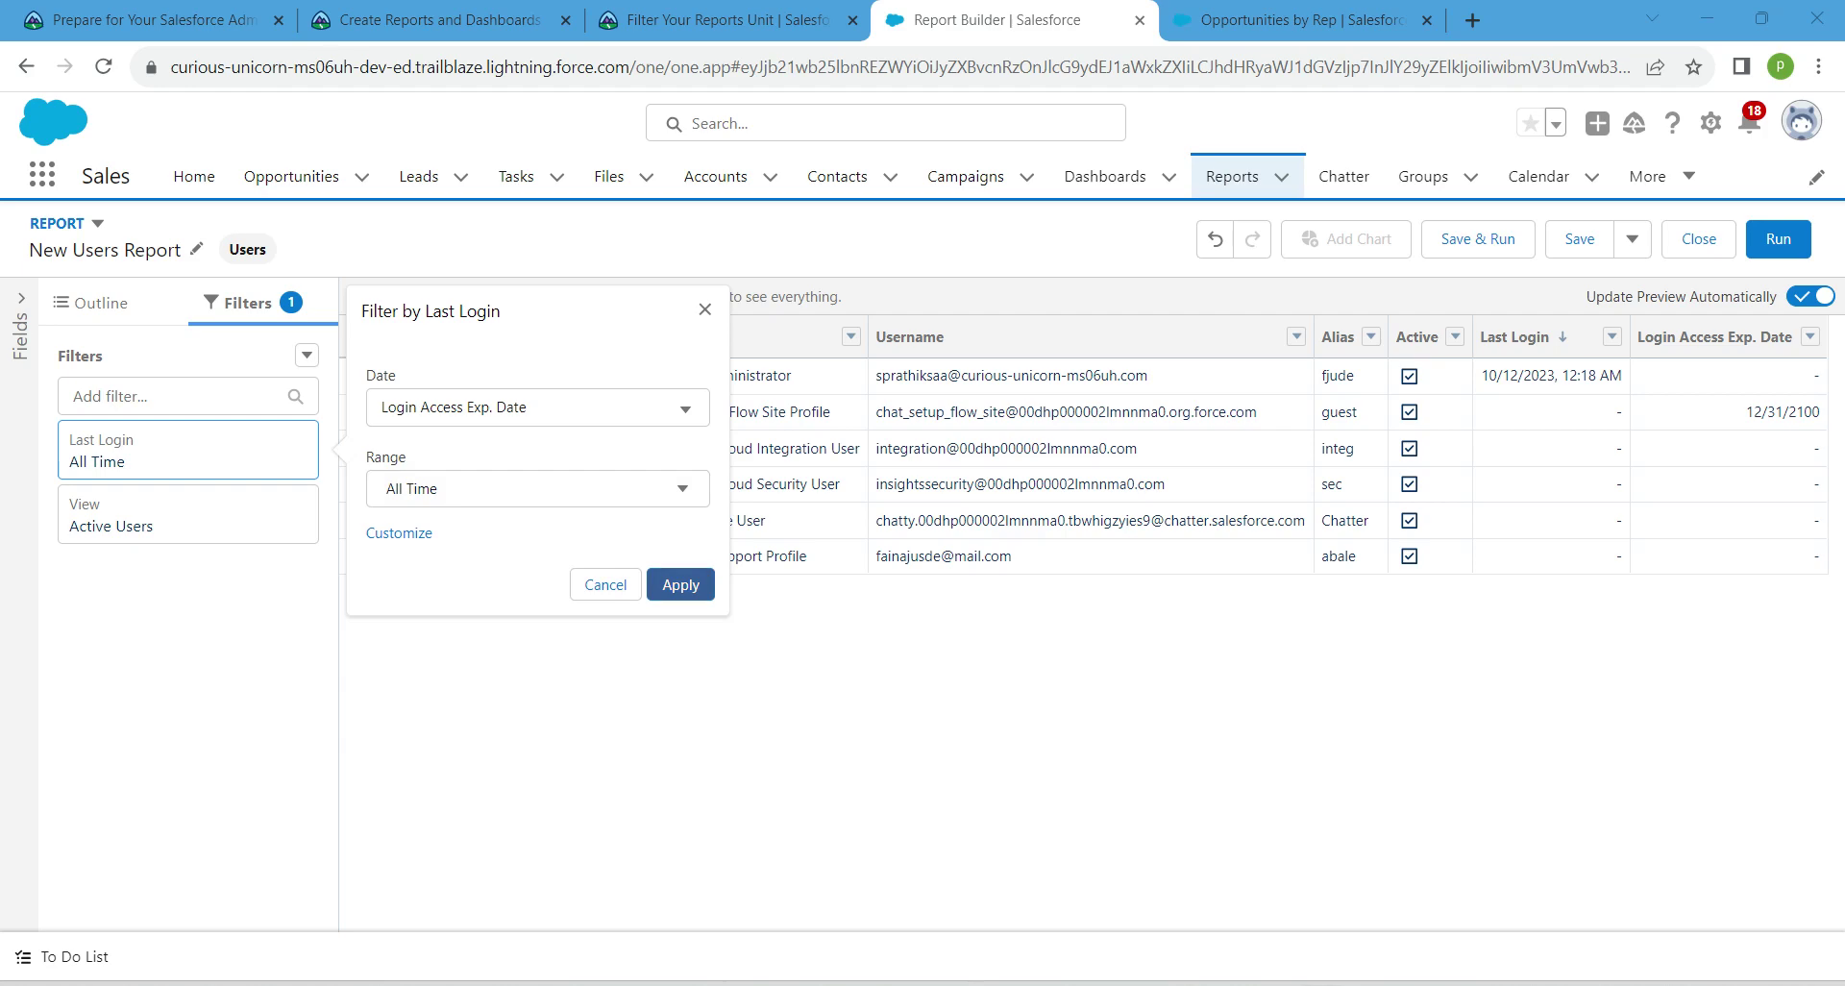
click(680, 585)
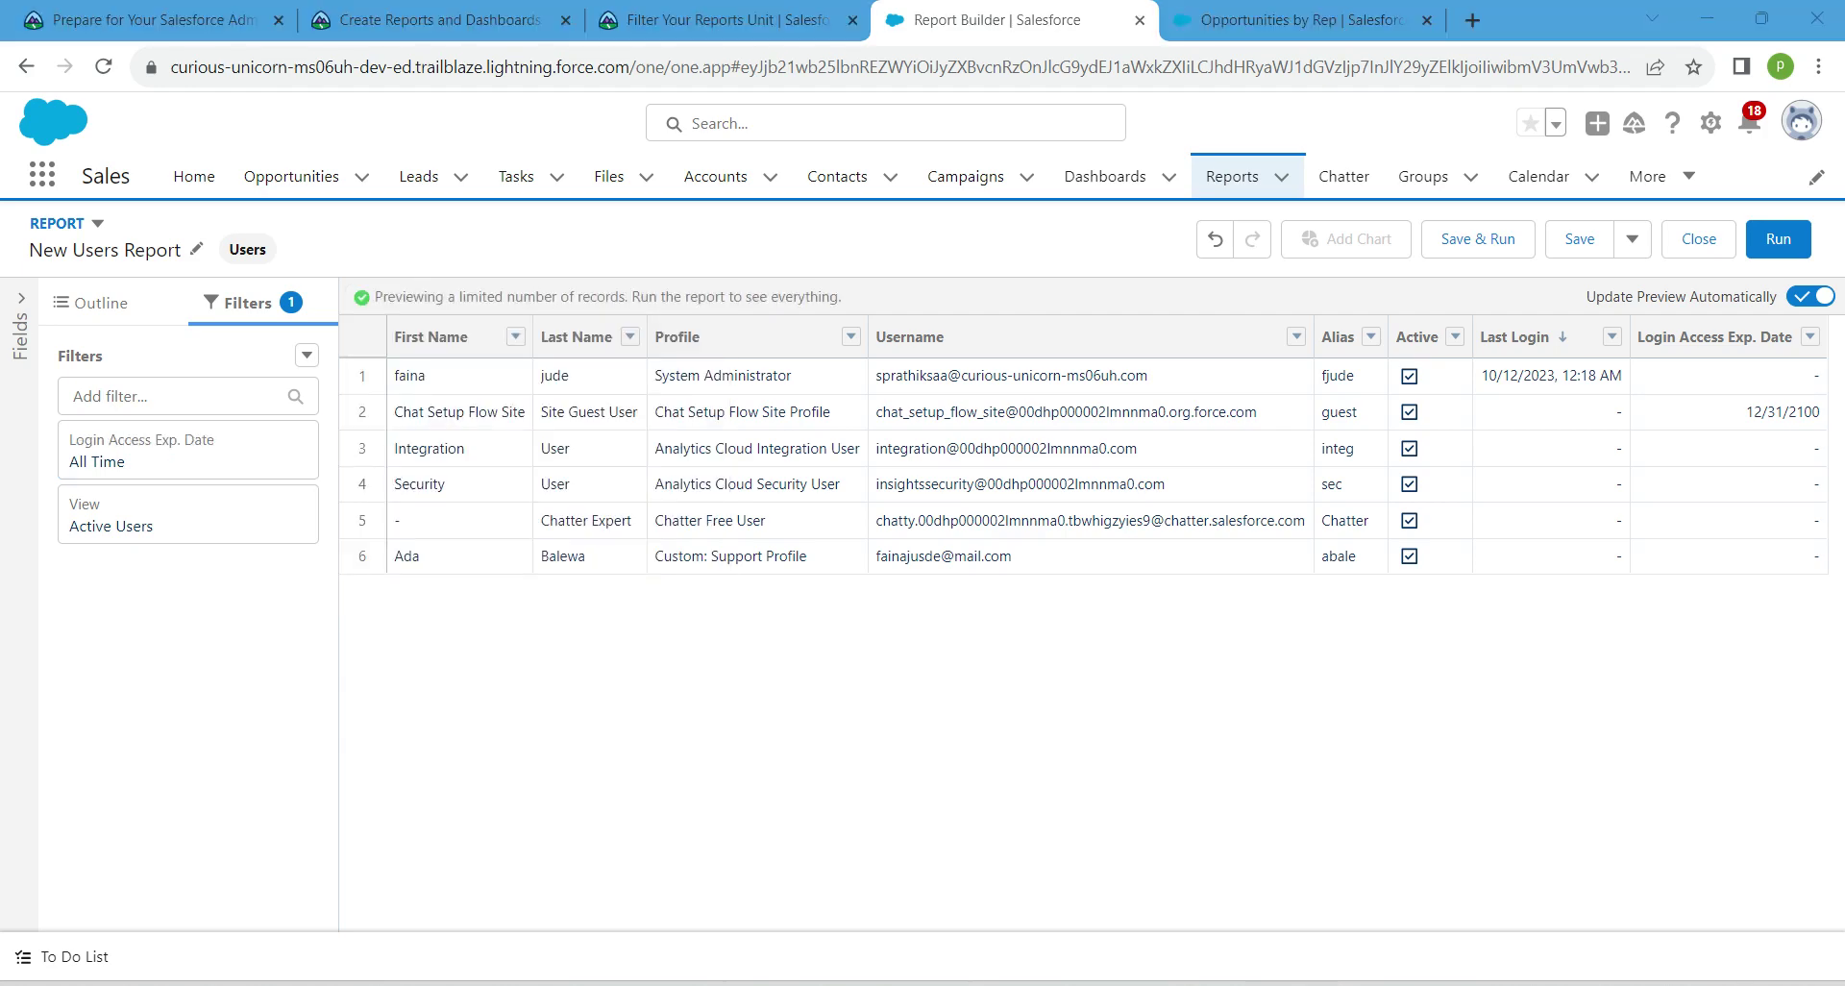
- Add a Last Login filter to the Users report with the operator "not equal to"
click(176, 396)
text(last)
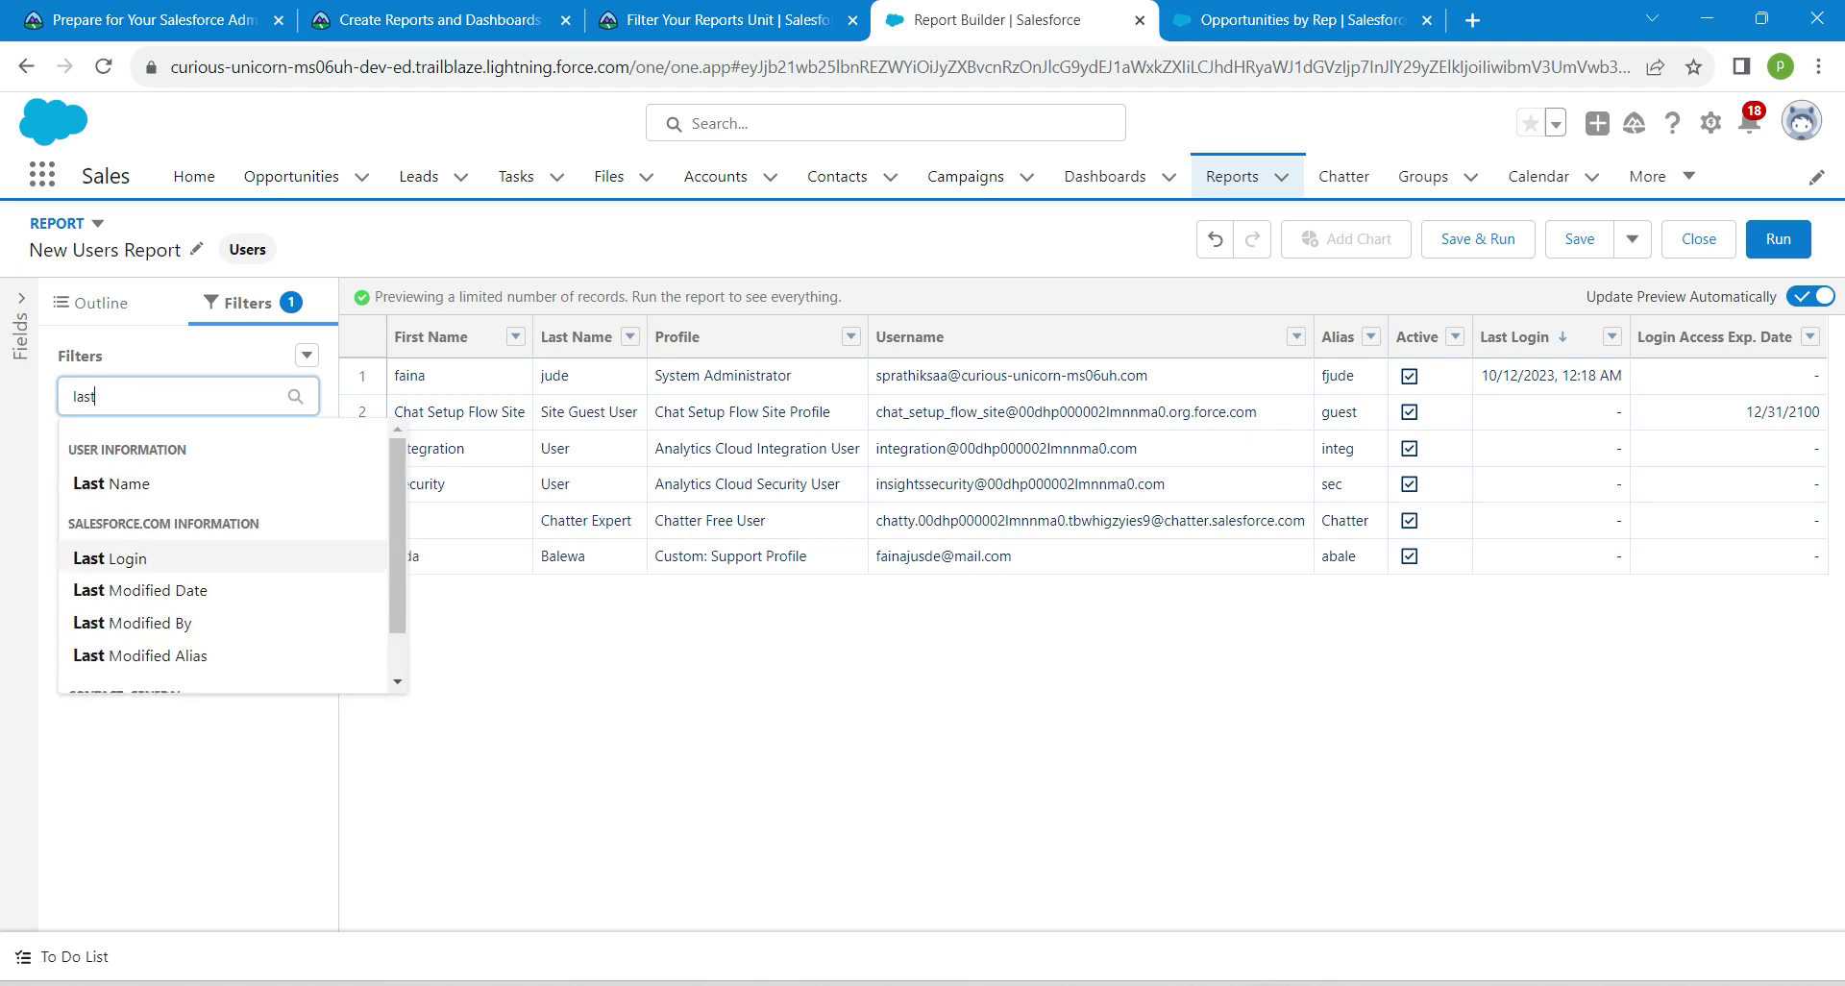
click(109, 558)
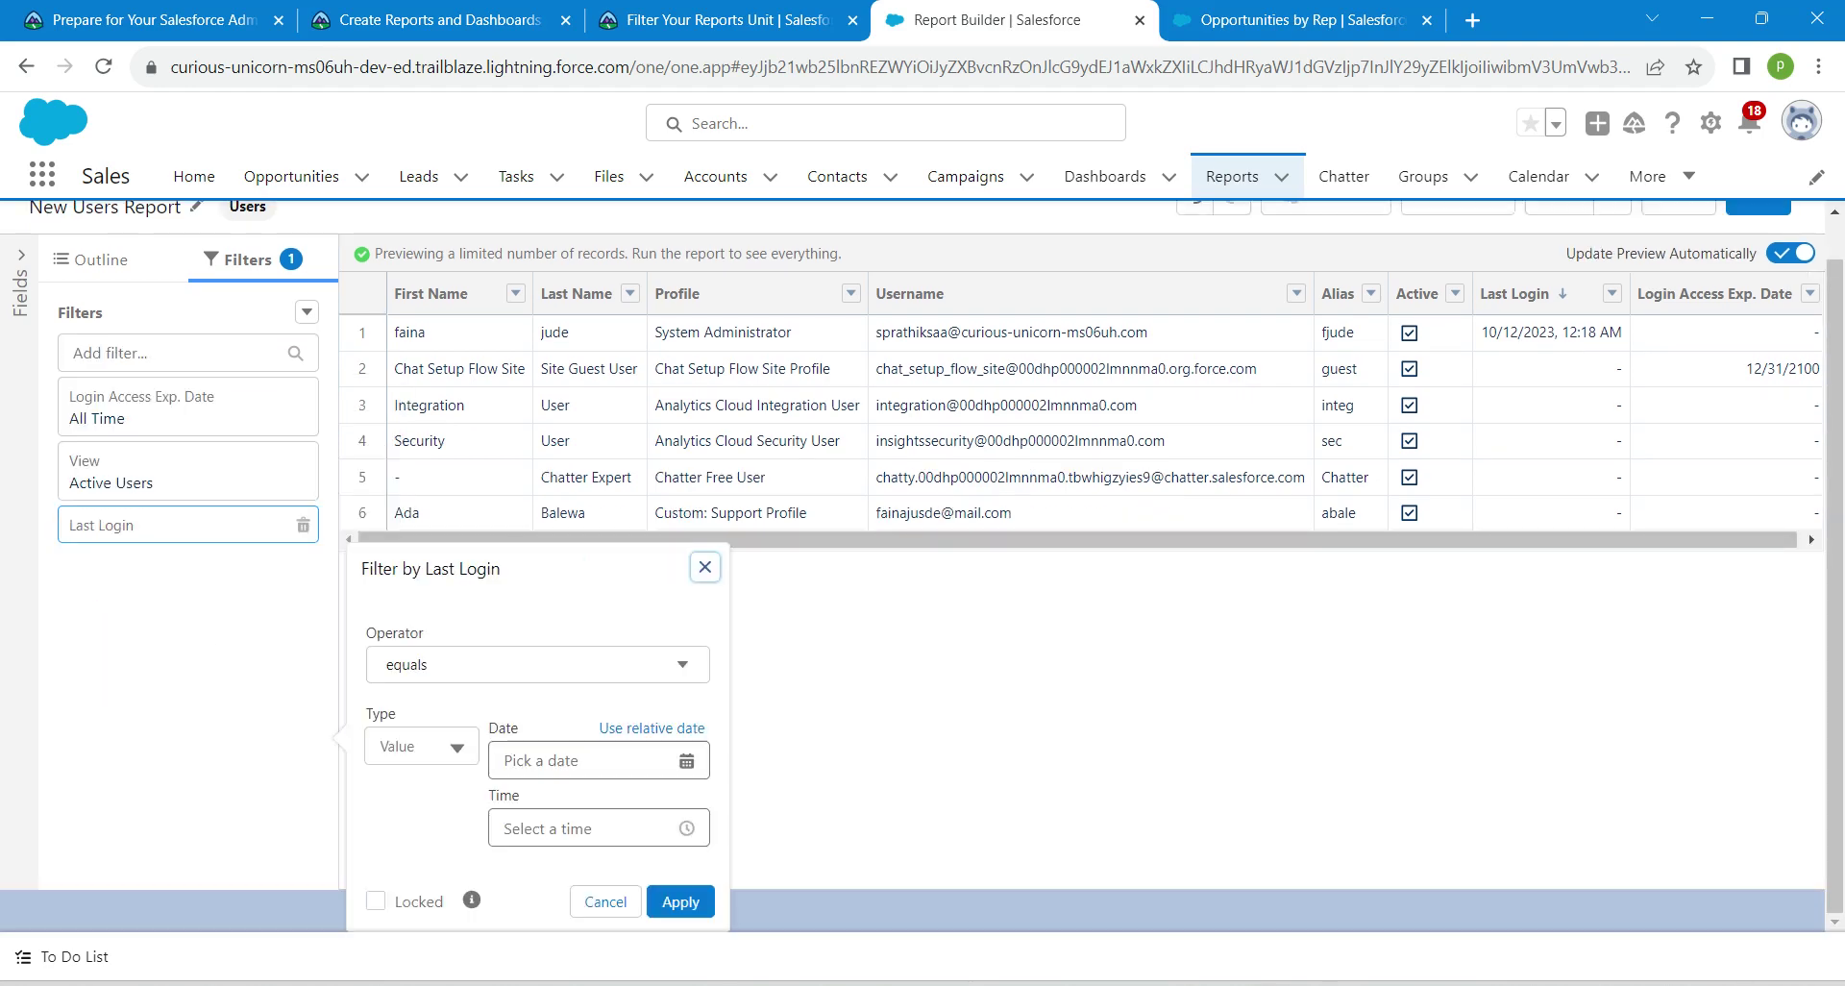
click(537, 664)
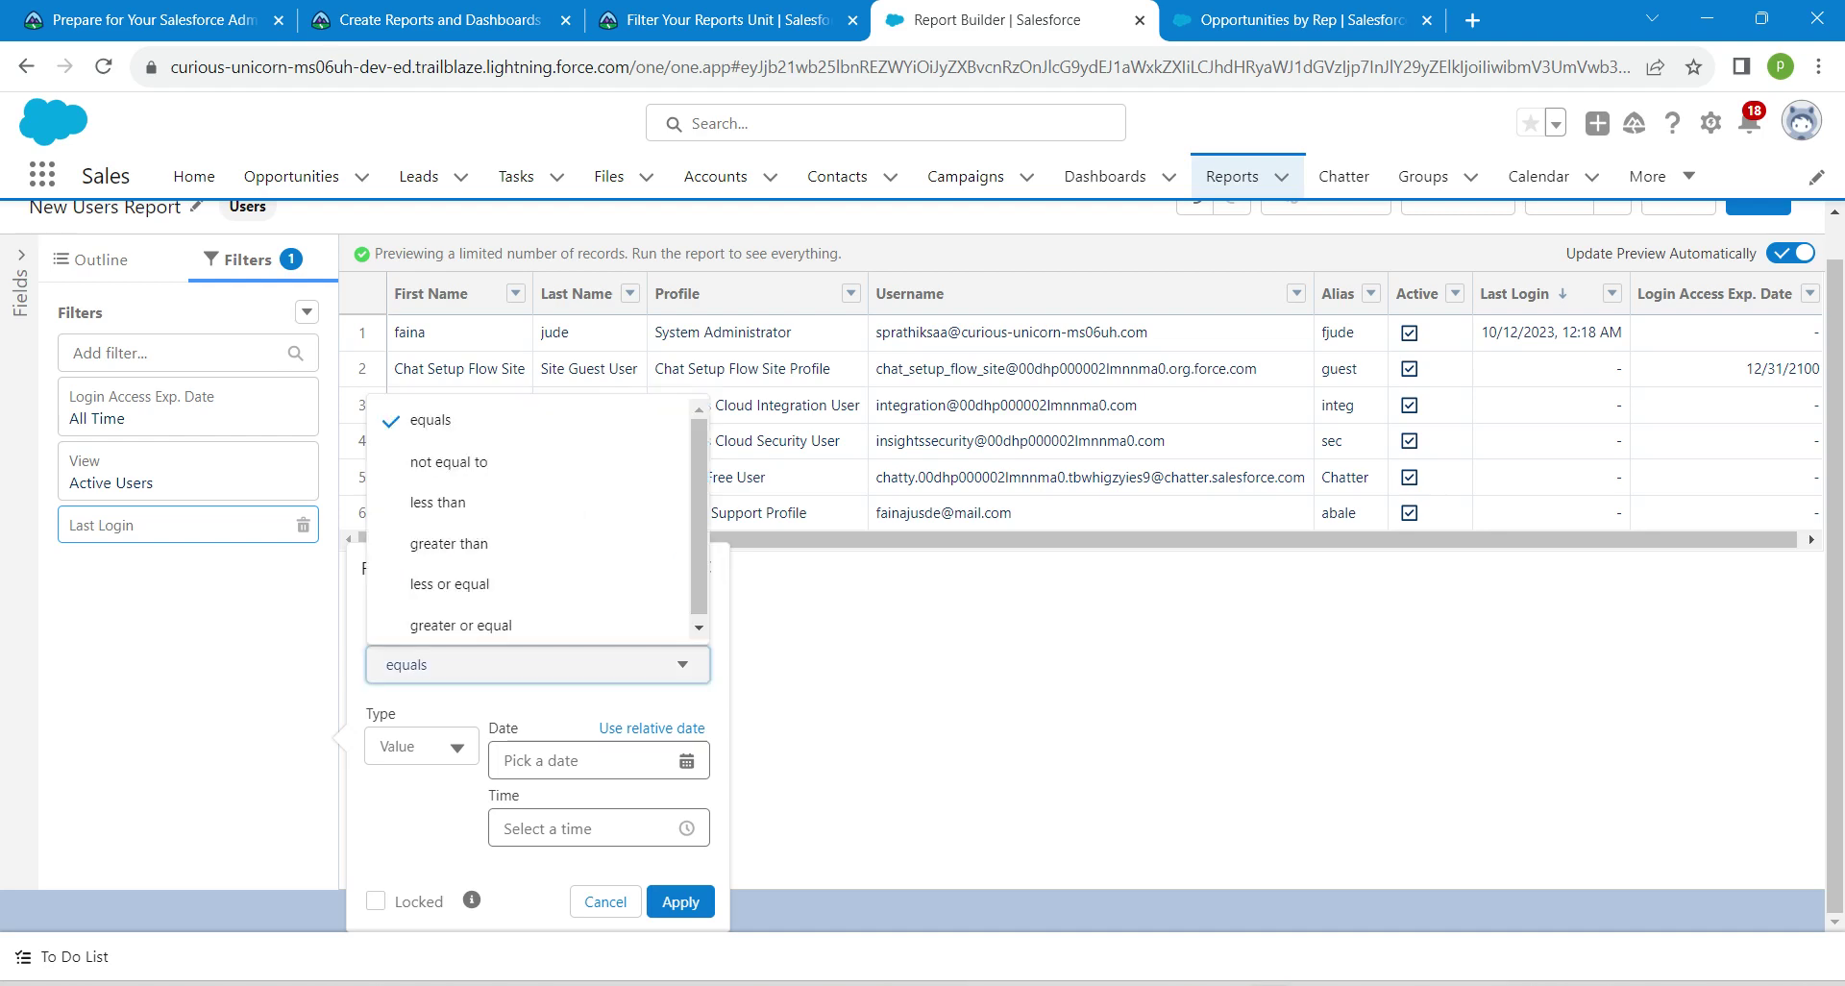
key(Return)
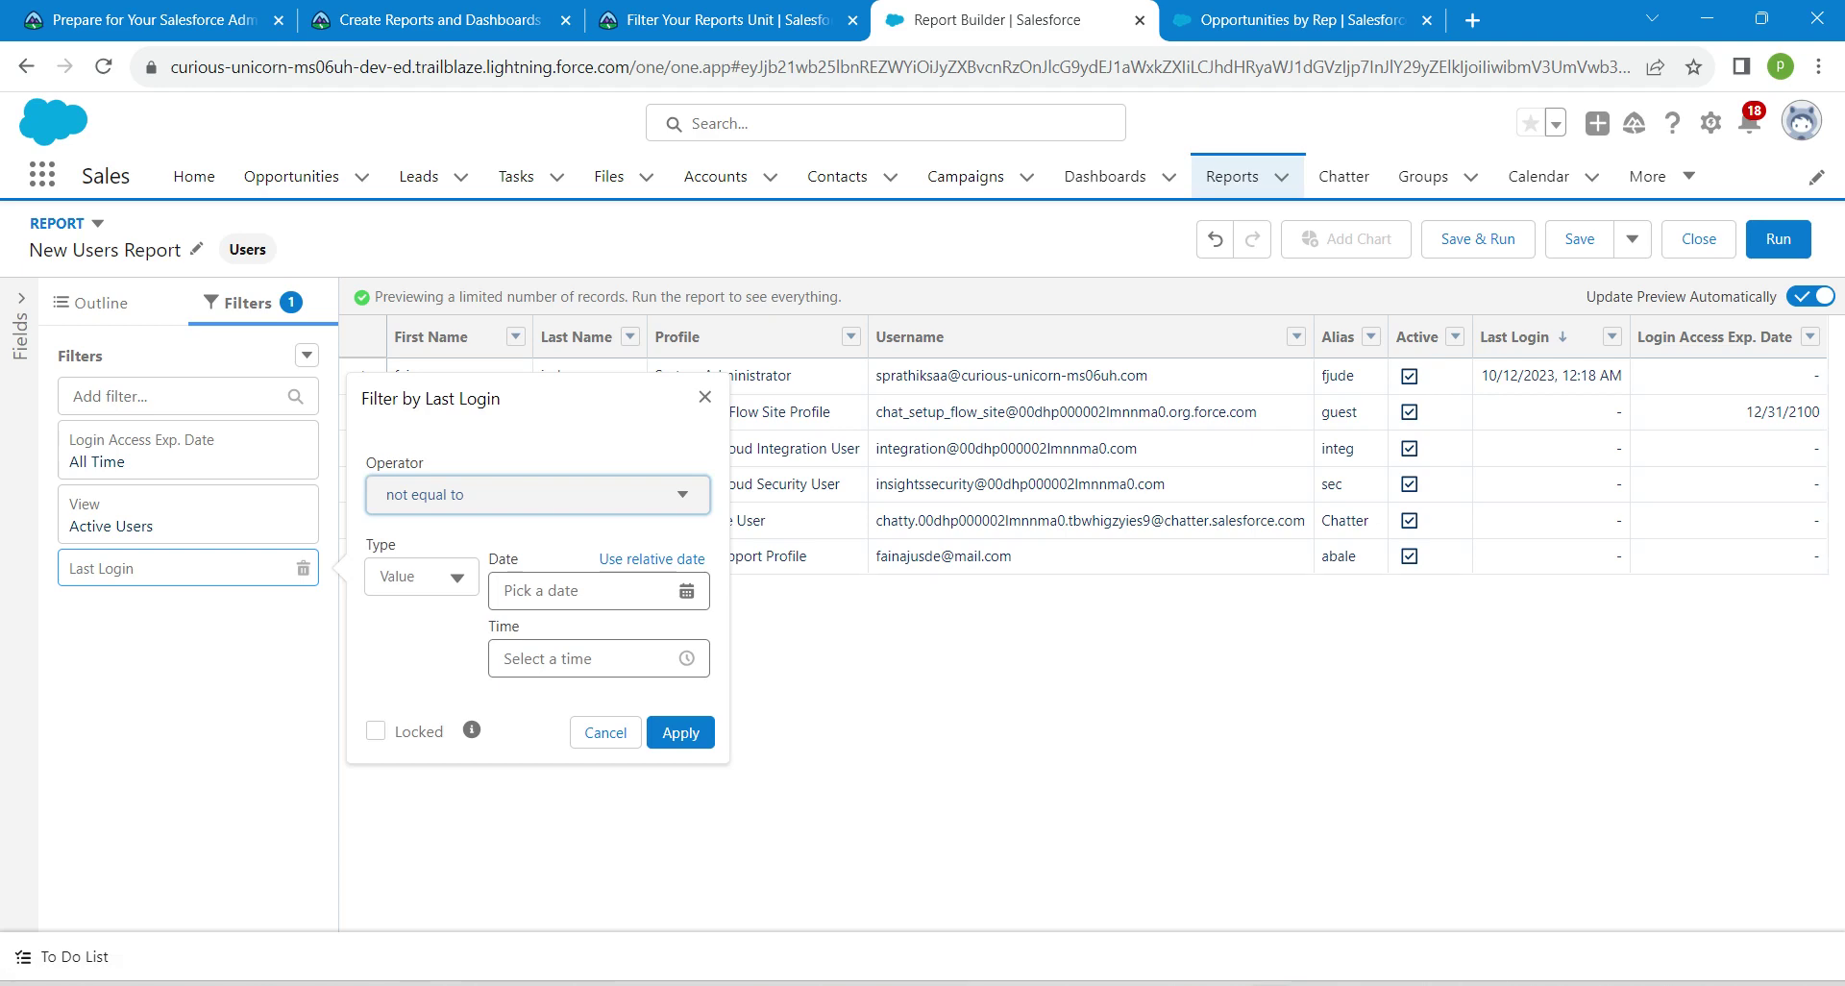
- Switch the Last Login filter's value from a calendar date to a relative date
click(421, 576)
key(Escape)
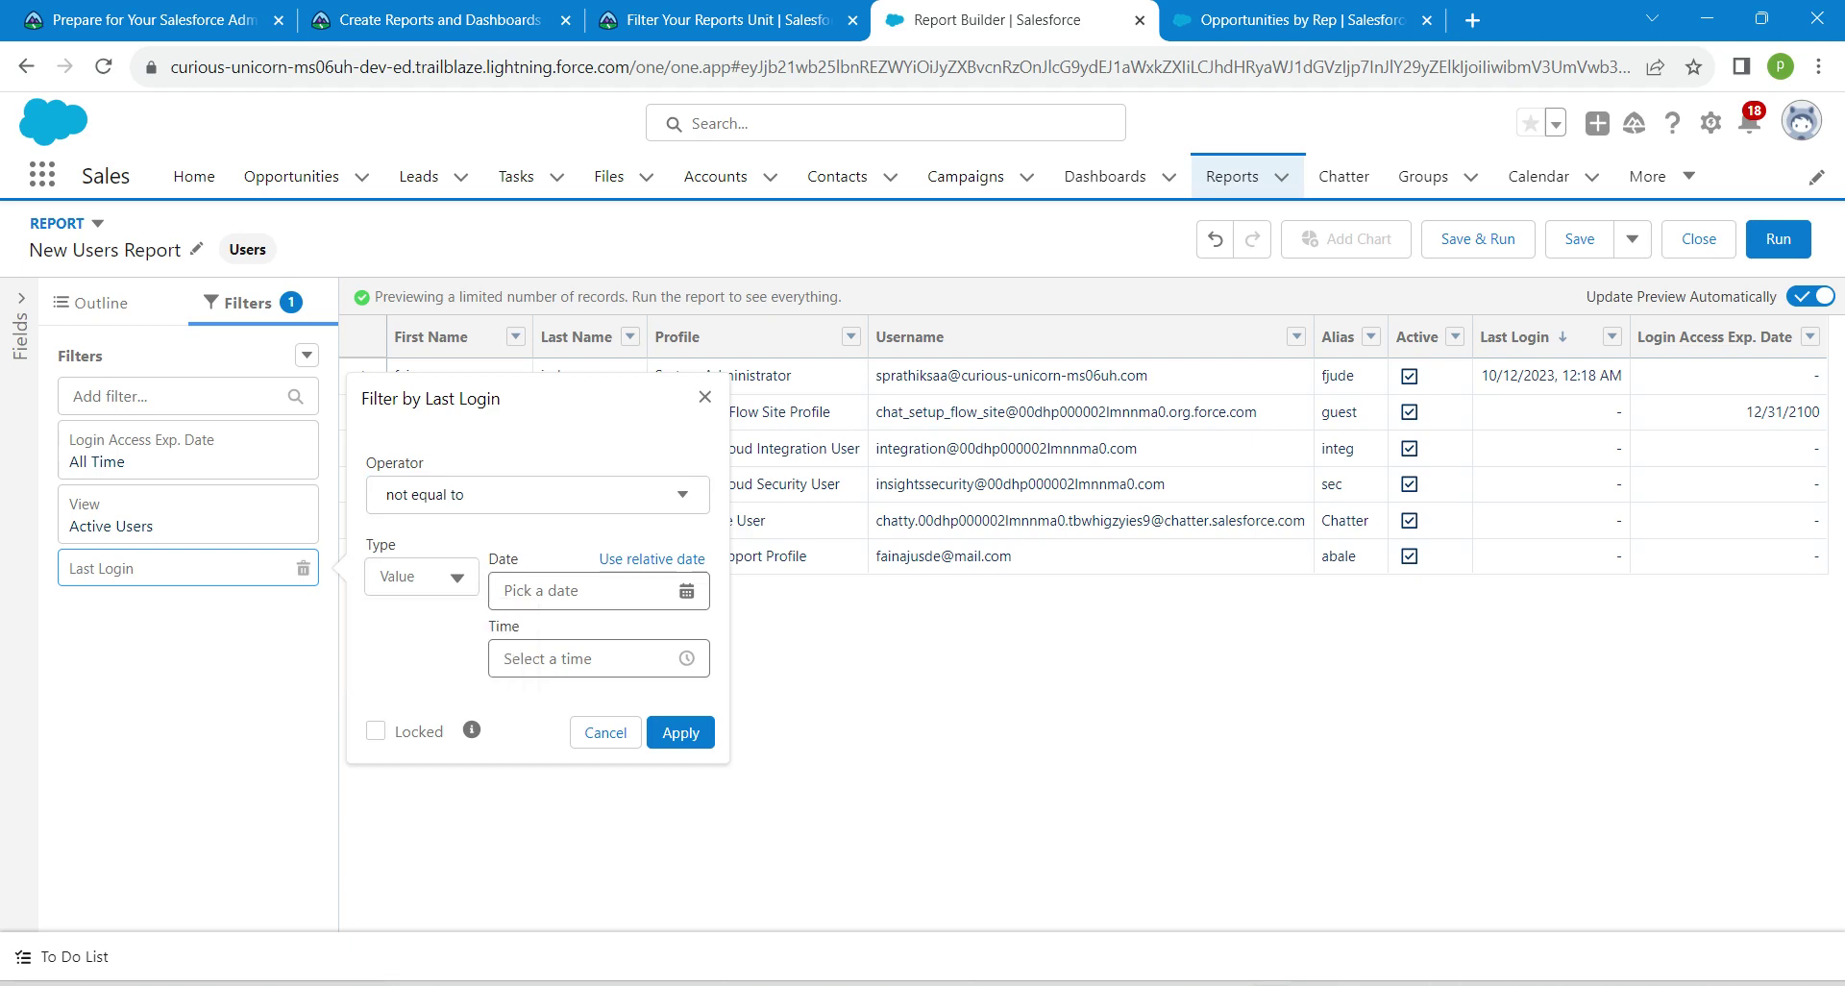
key(Tab)
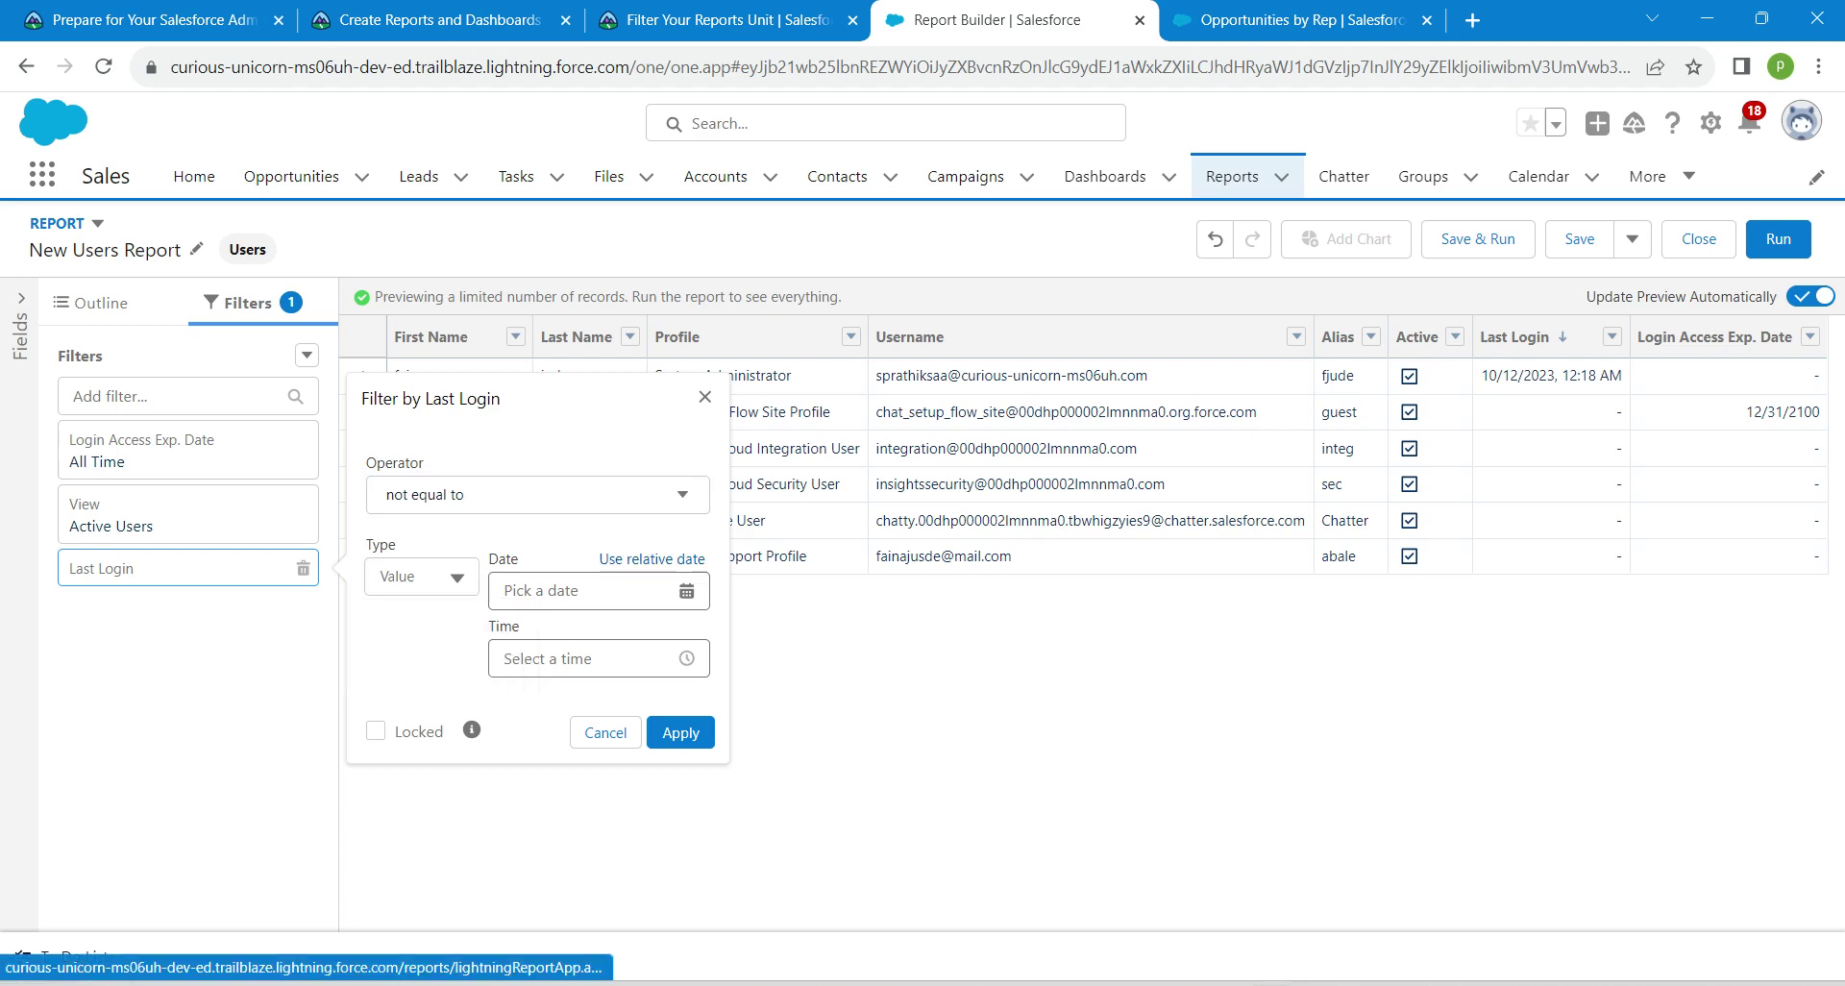
drag(538, 559, 599, 560)
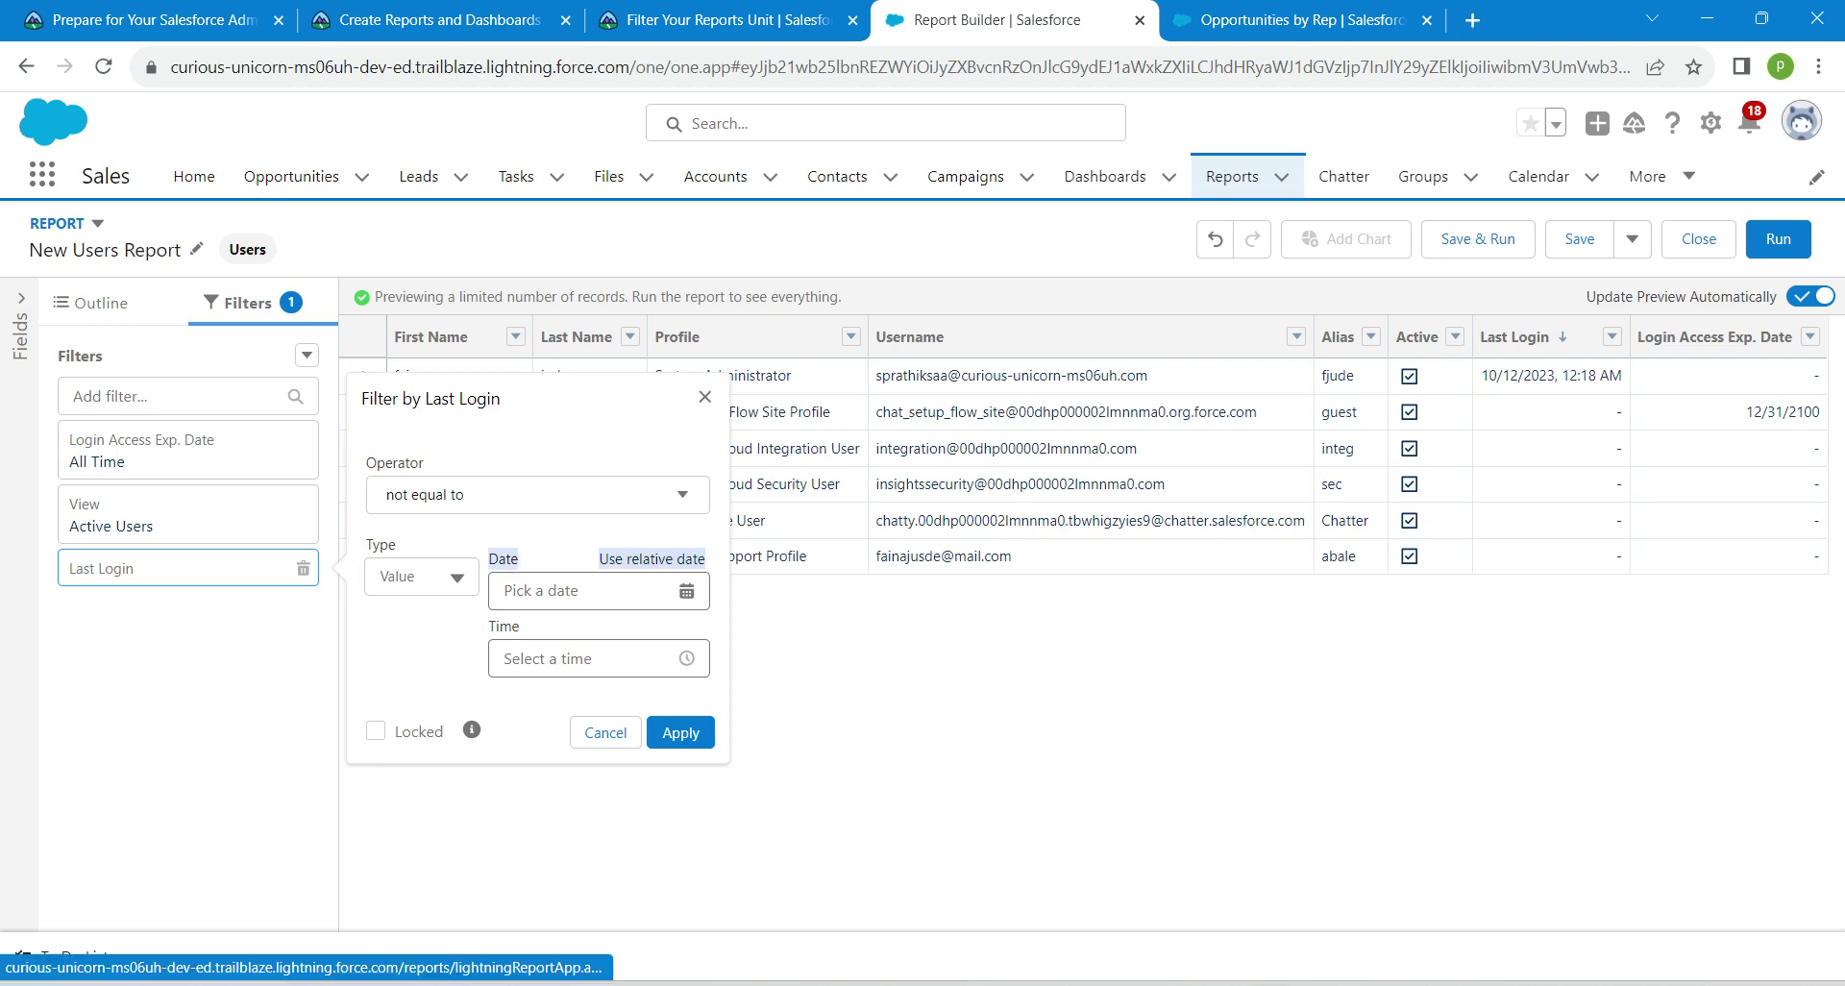
key(Return)
key(Tab)
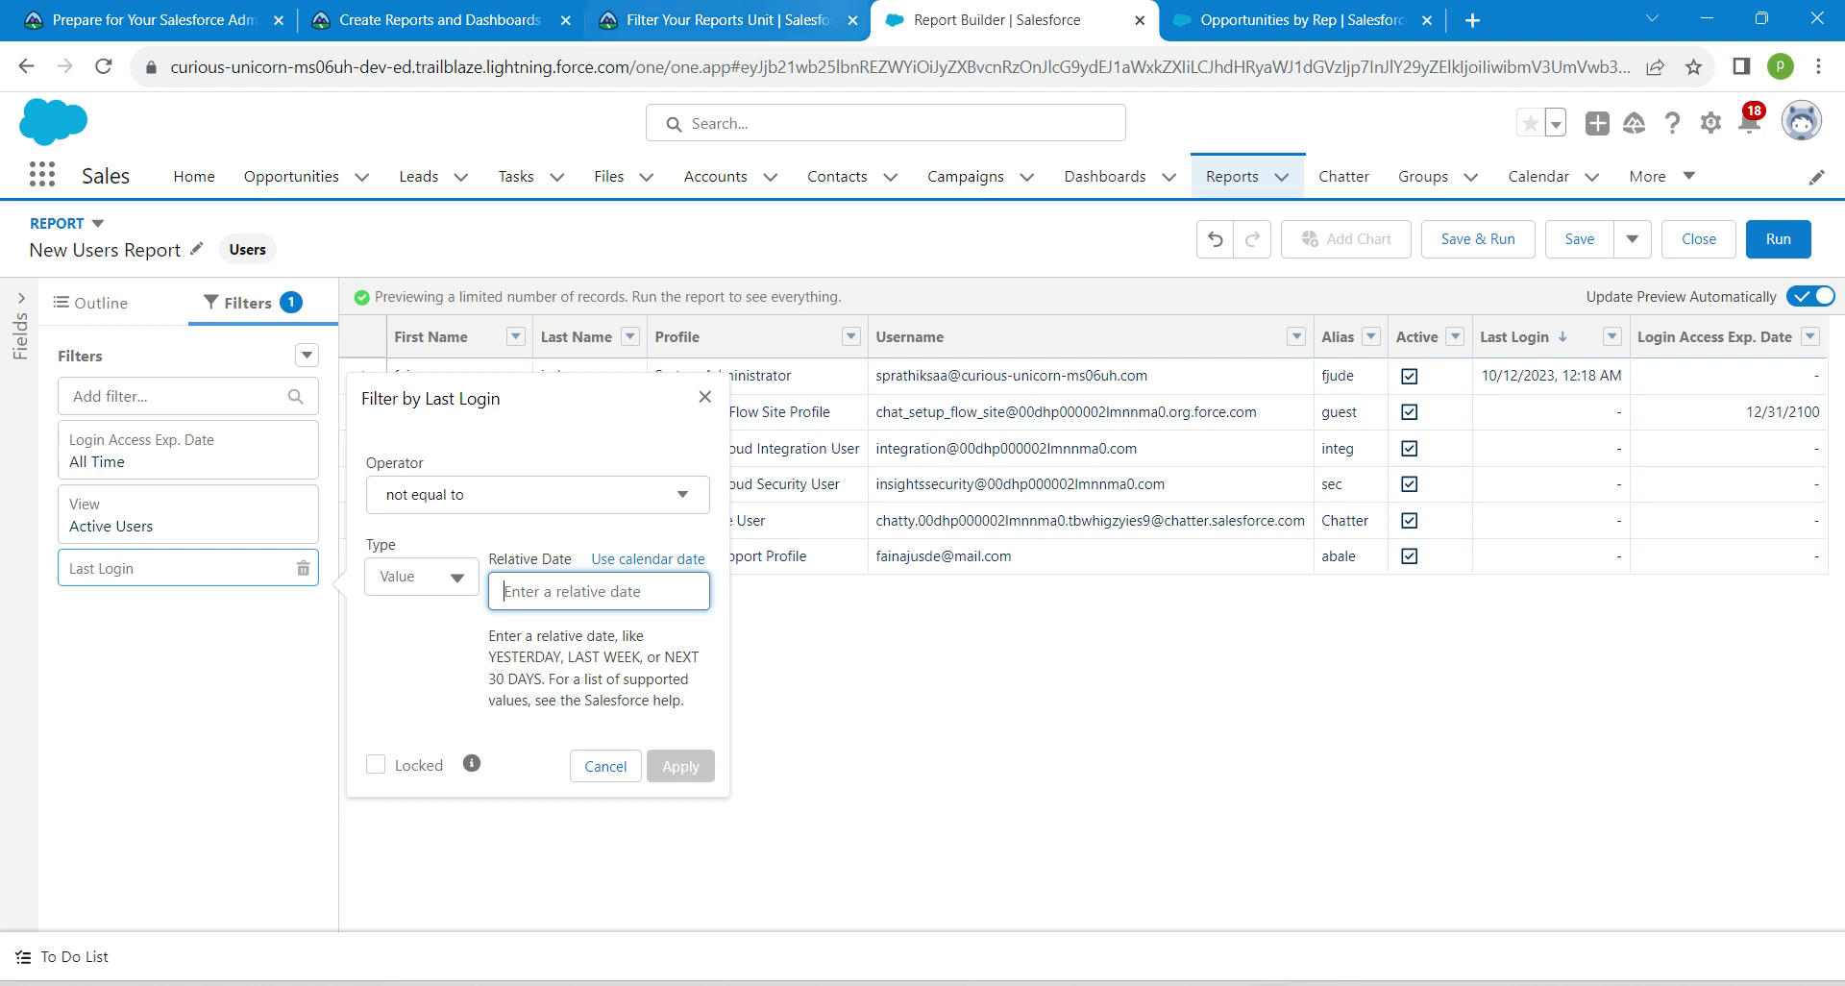
- Copy LAST 7 DAYS from the Trailhead instructions as the Last Login filter's relative date and apply the filter
click(733, 20)
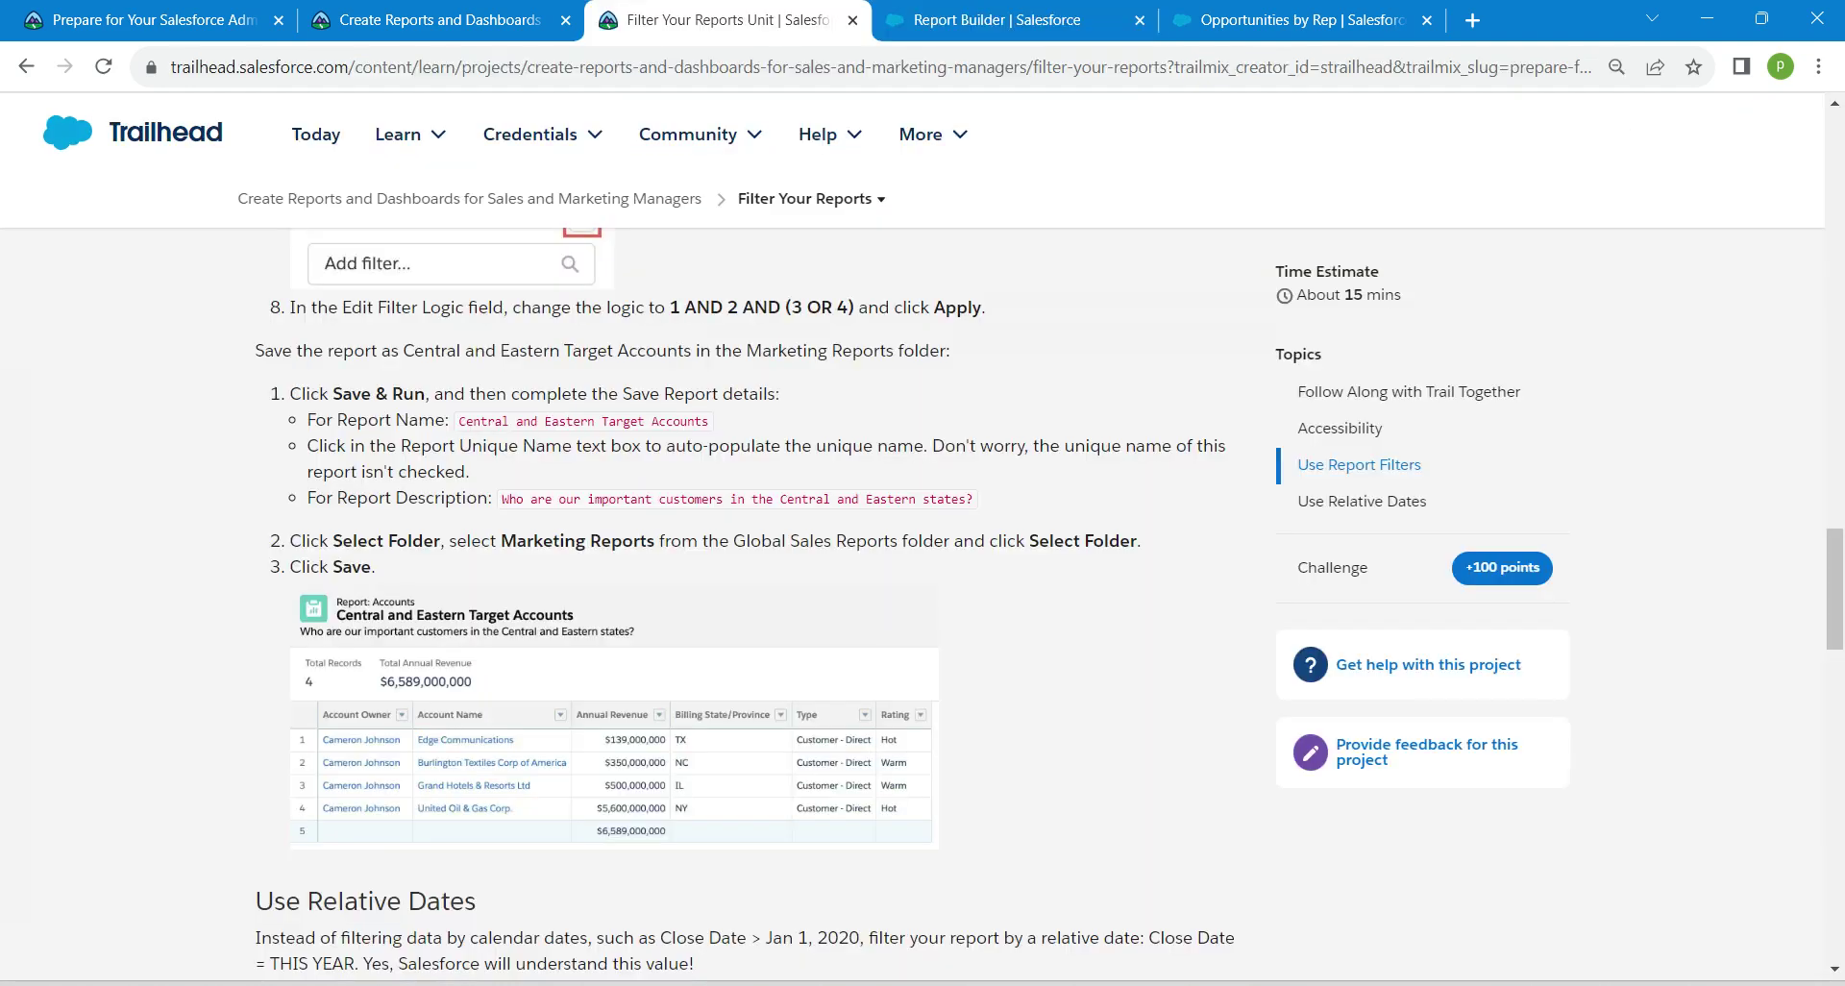
drag(1835, 589, 1834, 715)
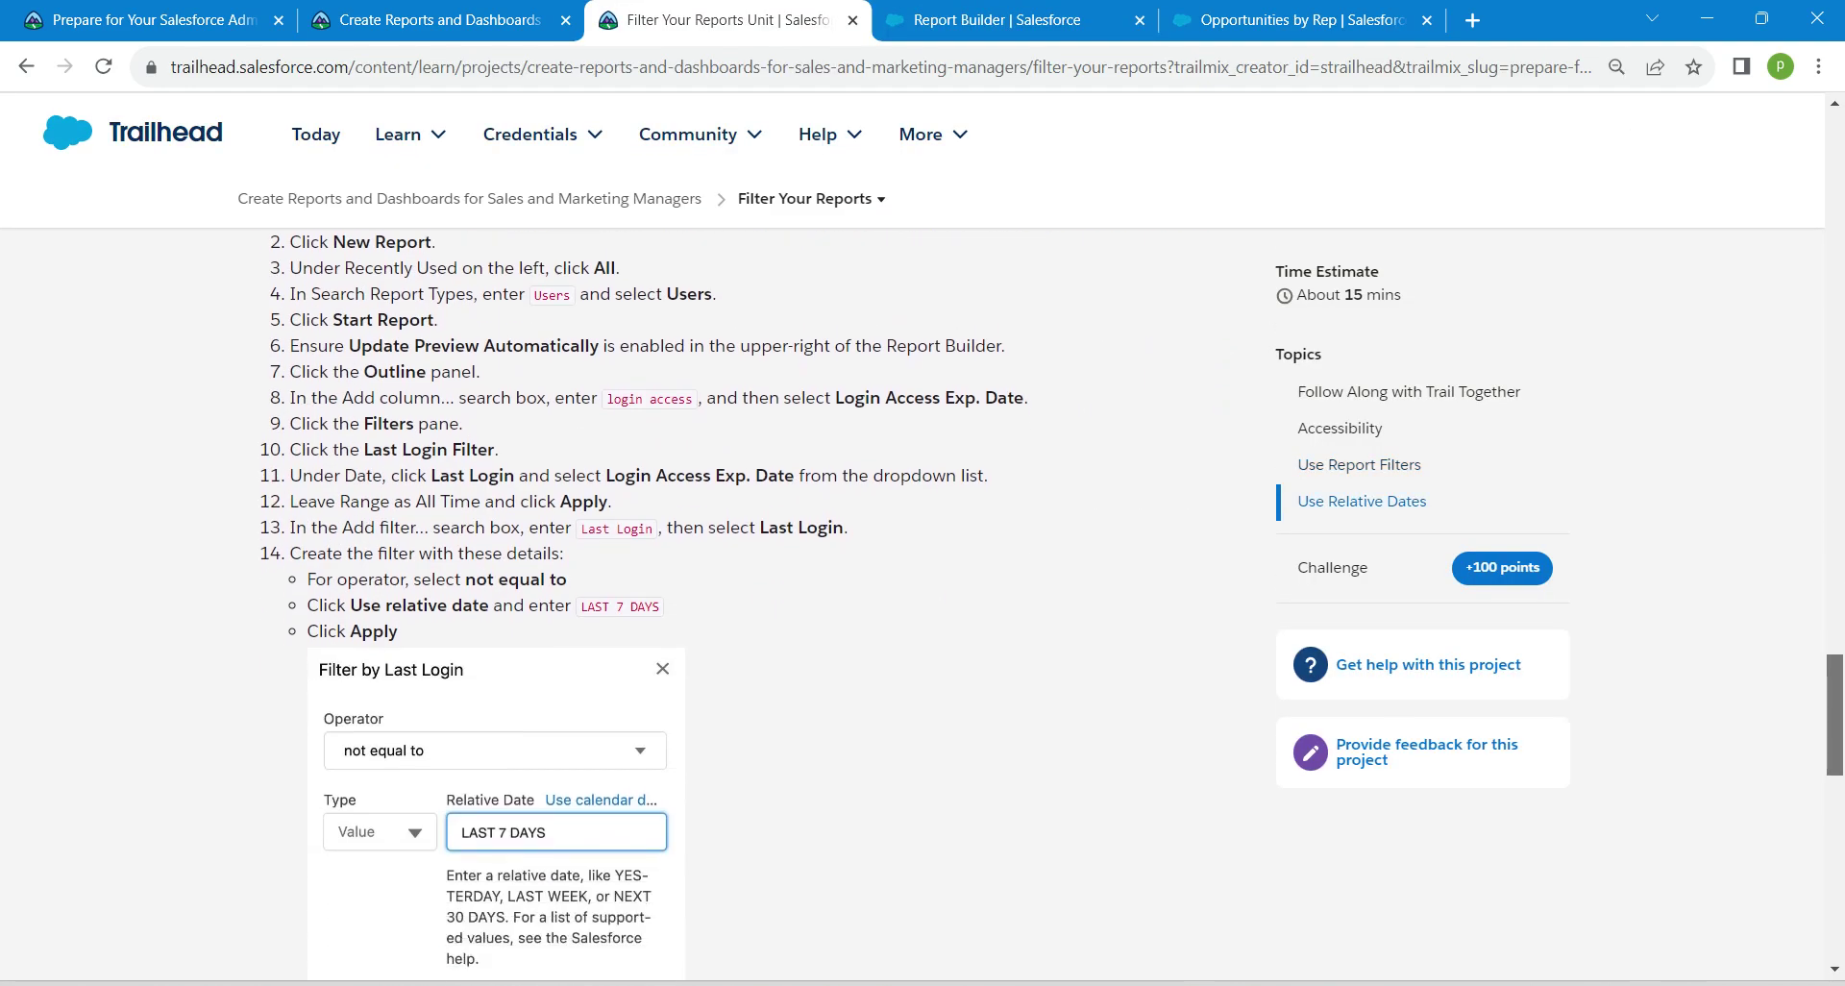
scroll(749, 605, down, 1)
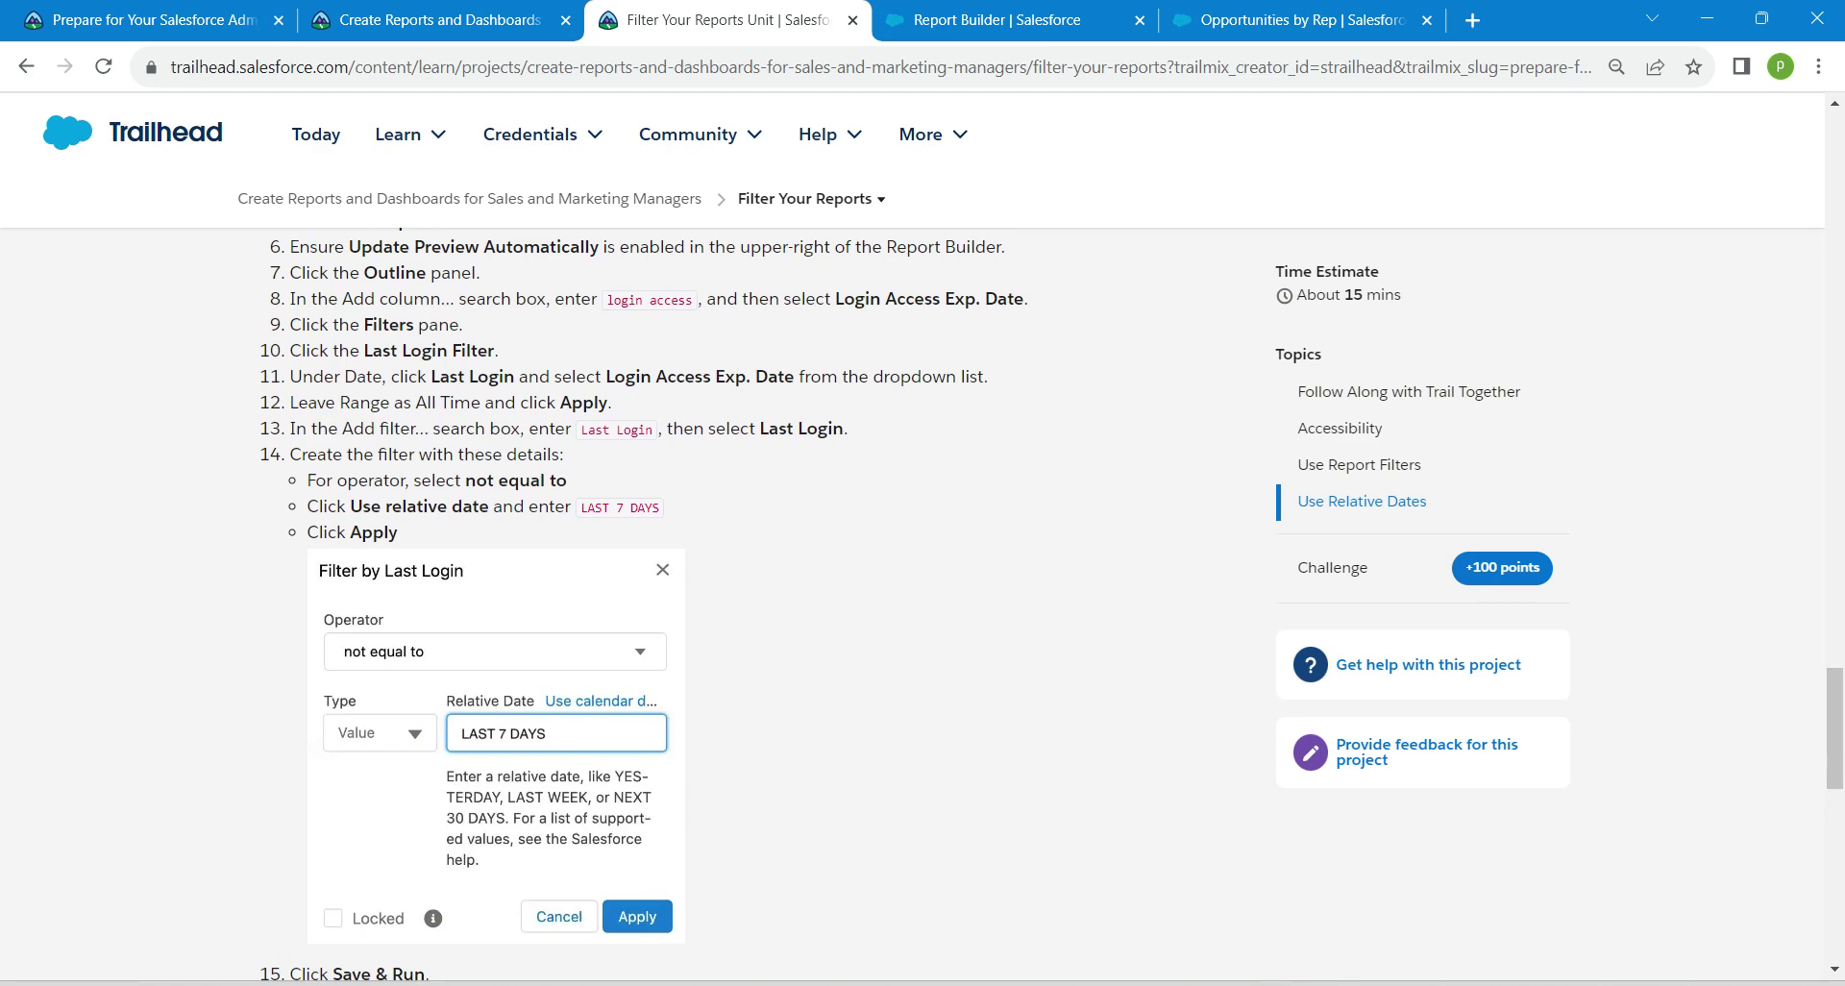
drag(579, 507, 661, 508)
key(ctrl+c)
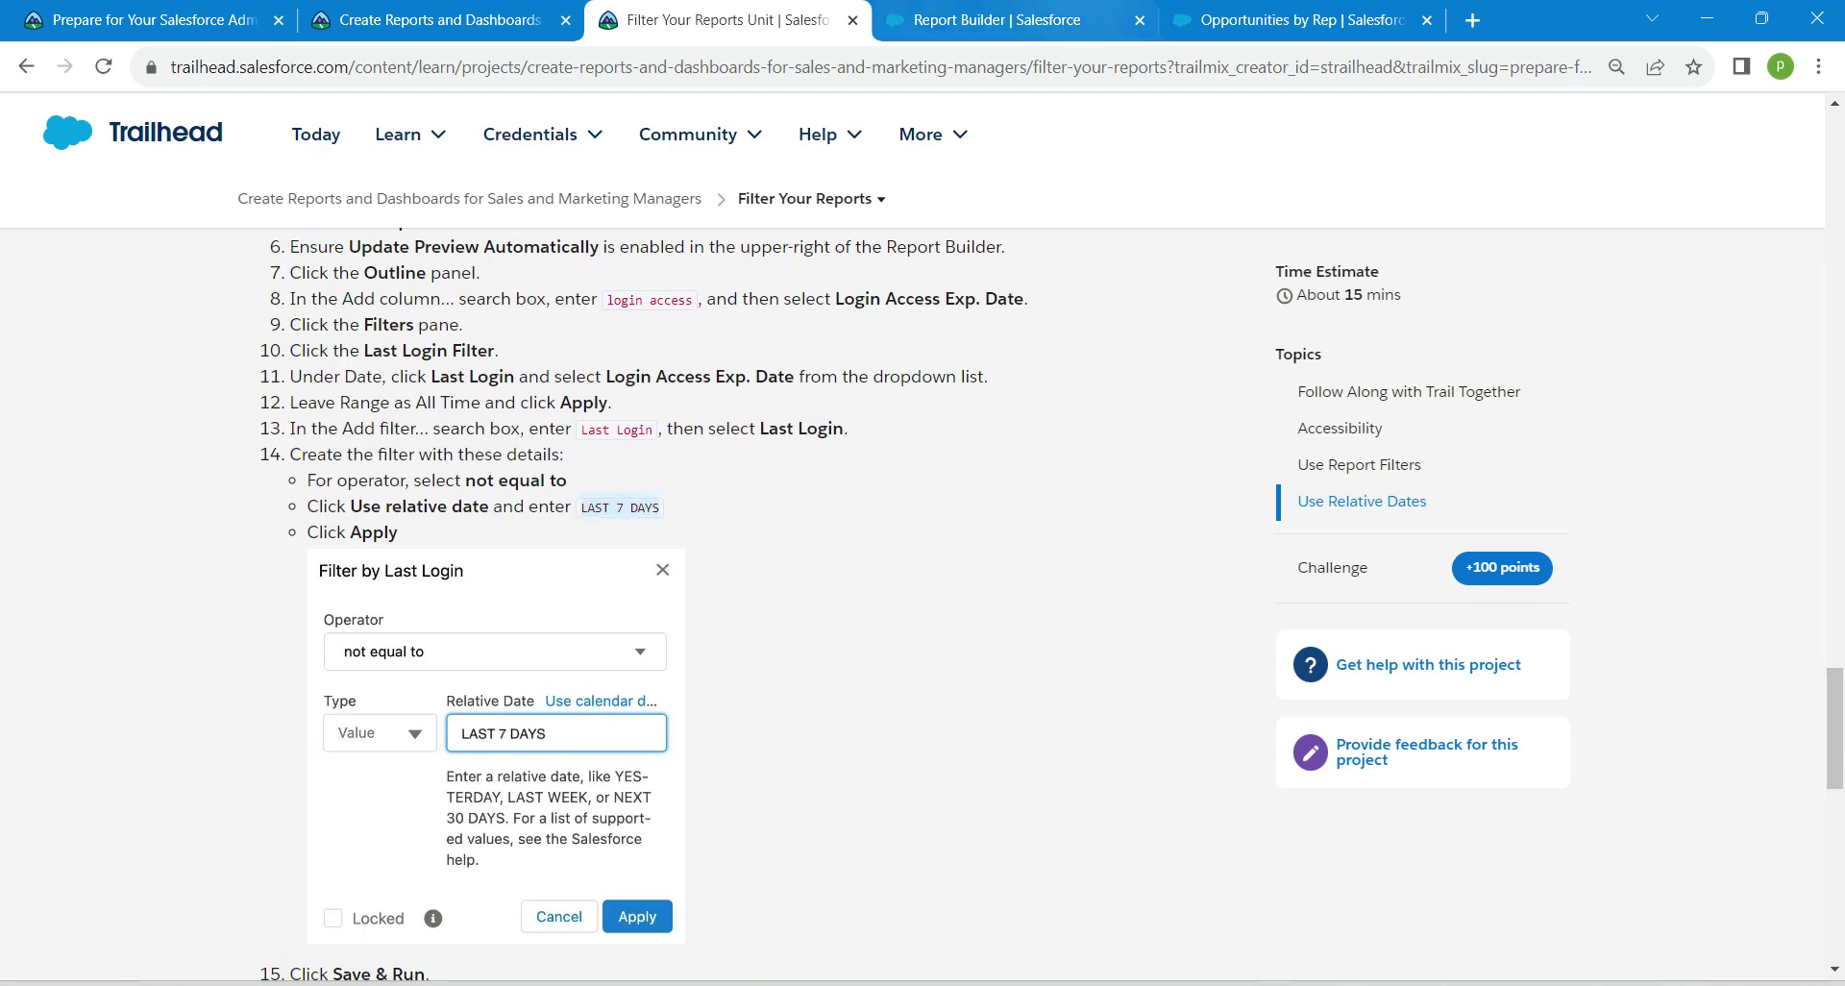
click(1015, 19)
key(ctrl+v)
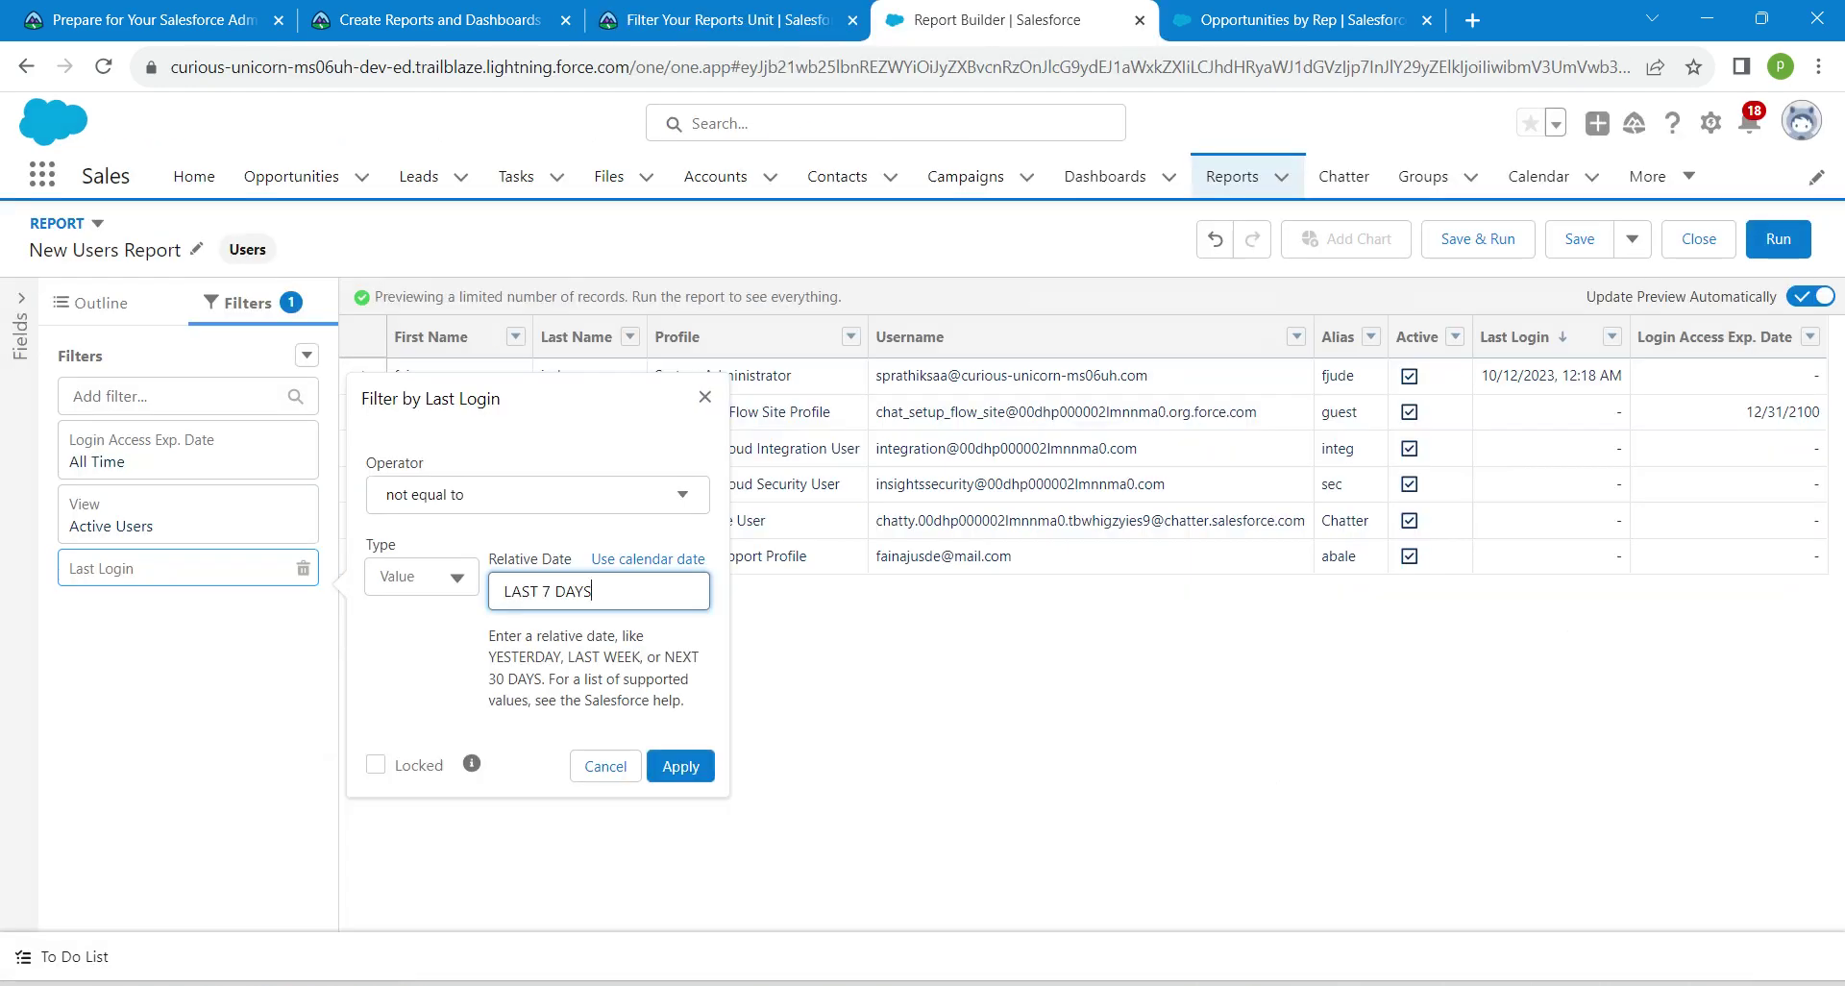
click(680, 766)
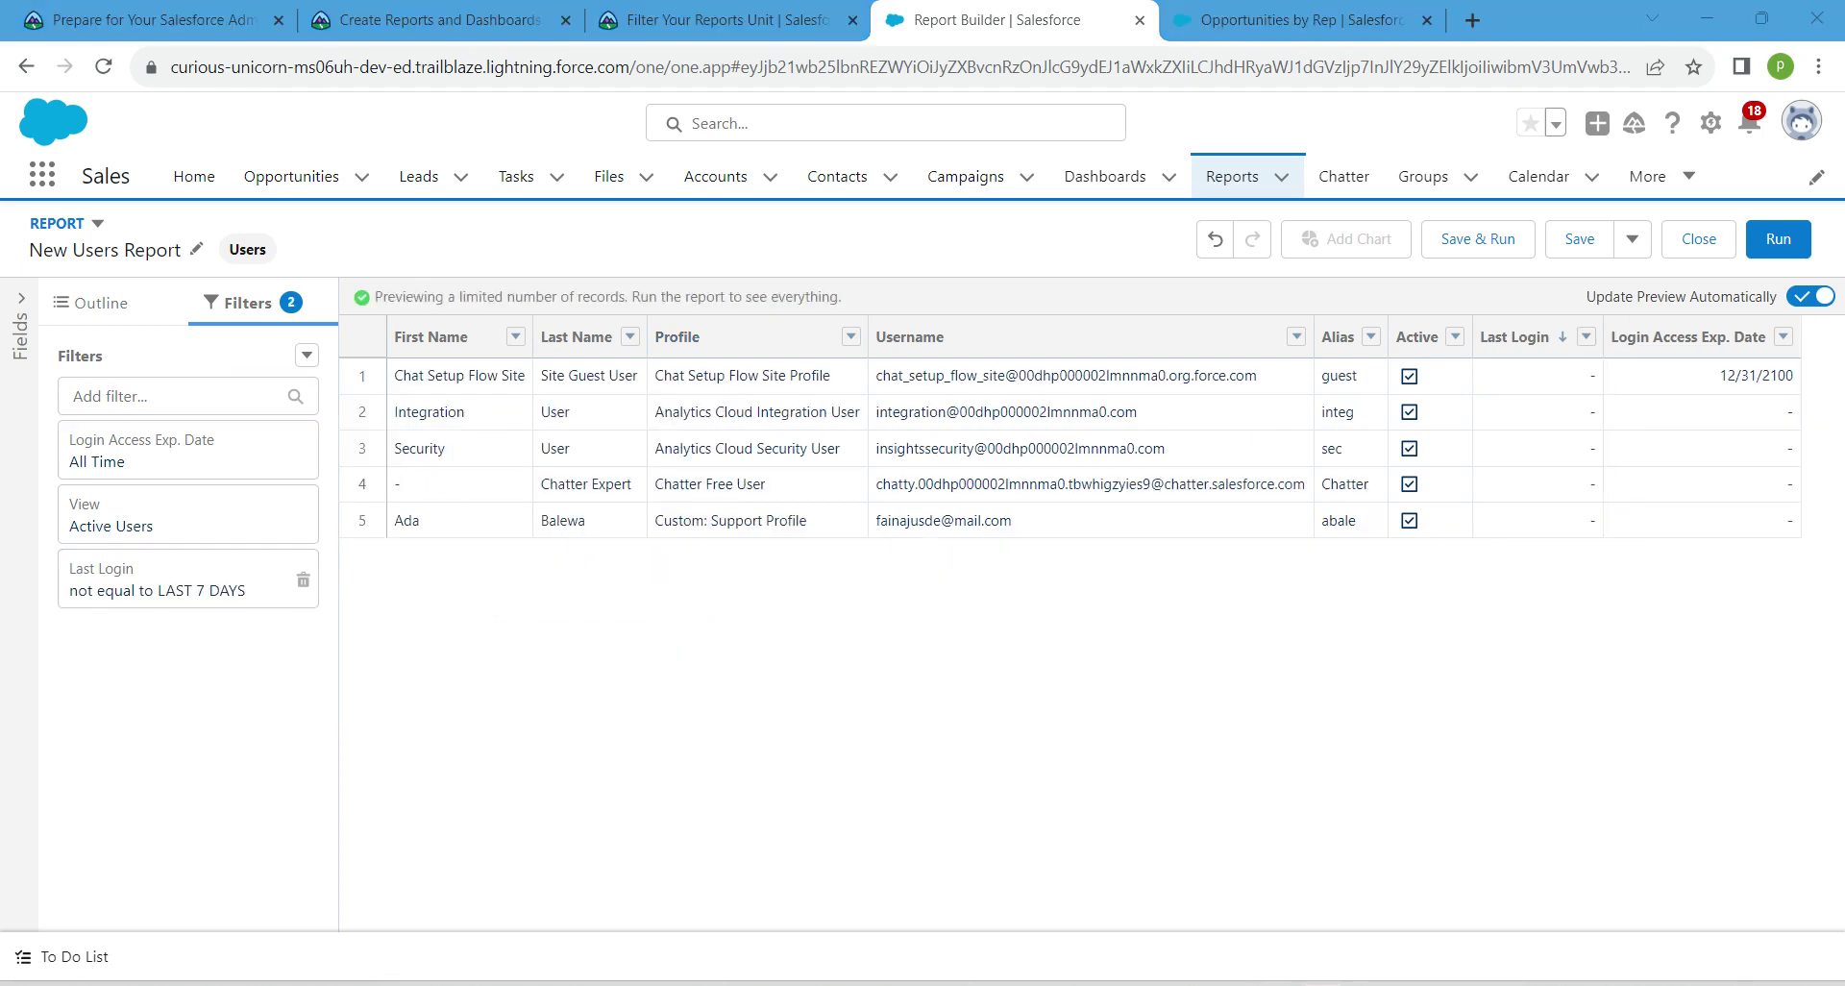
- Start saving and running the report, naming it "Users Not Logged in Last 7 Days" as given in the Trailhead instructions
click(1478, 239)
click(727, 19)
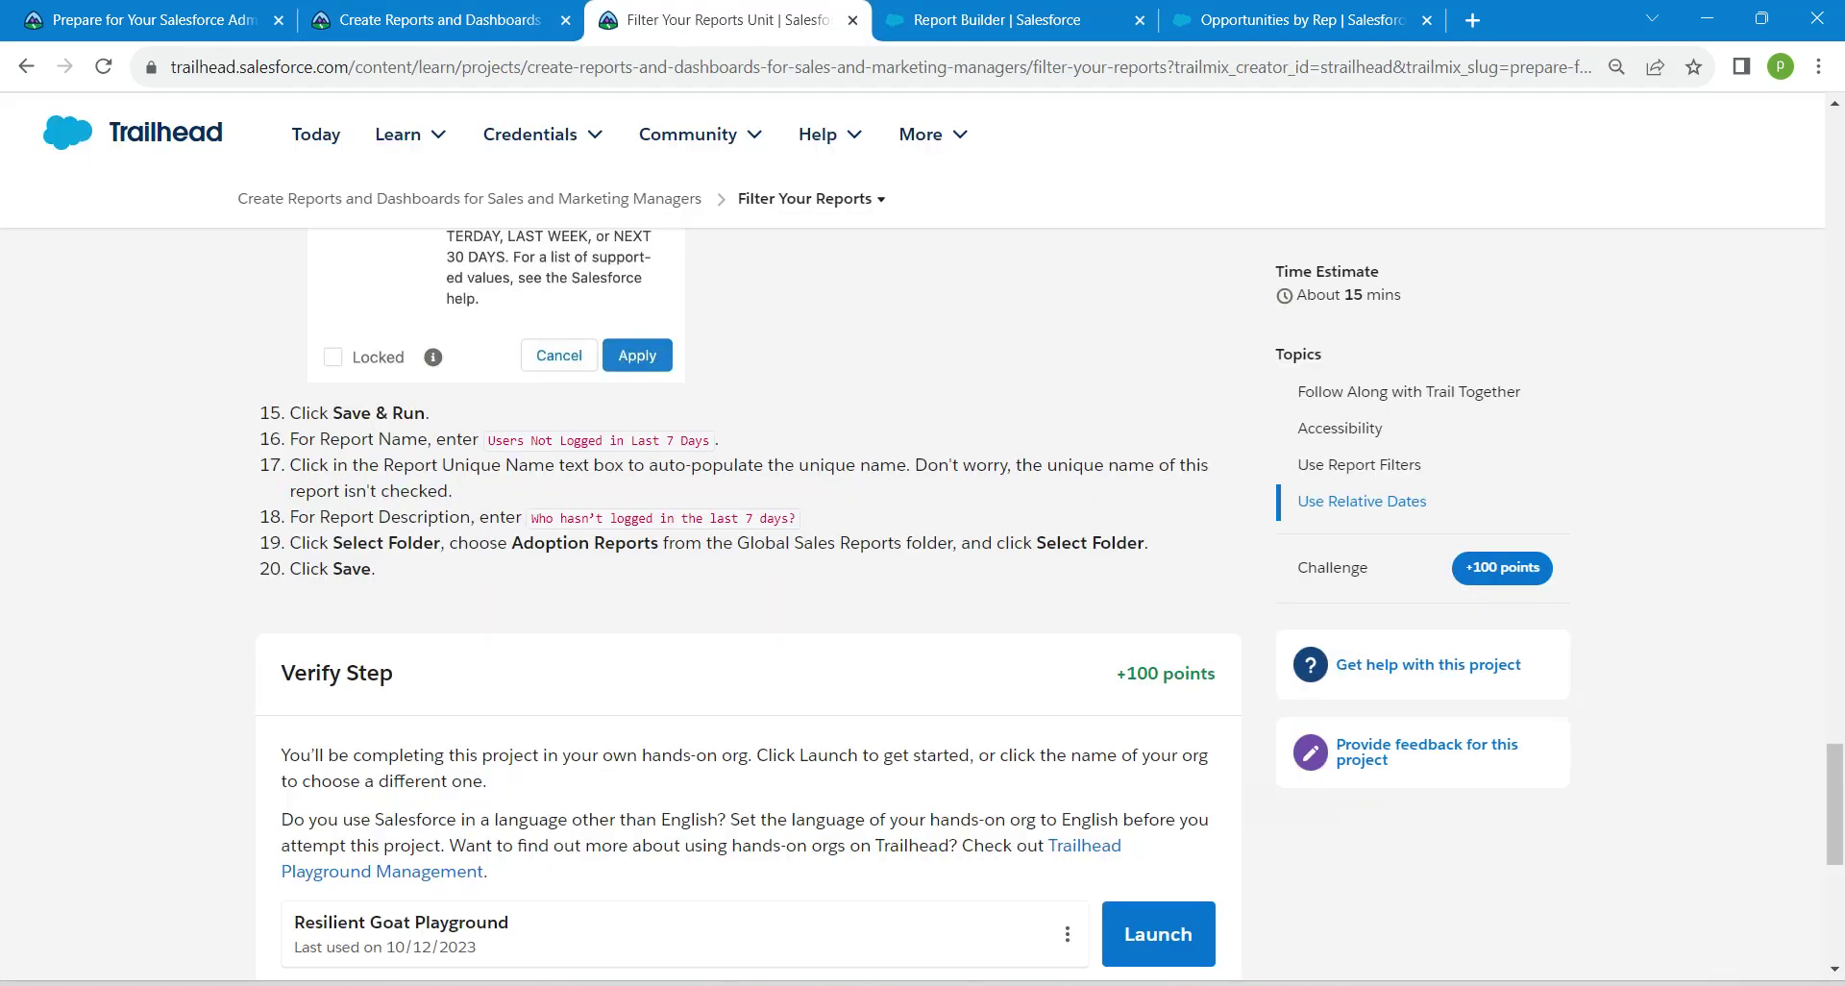
drag(487, 440, 711, 440)
key(ctrl+c)
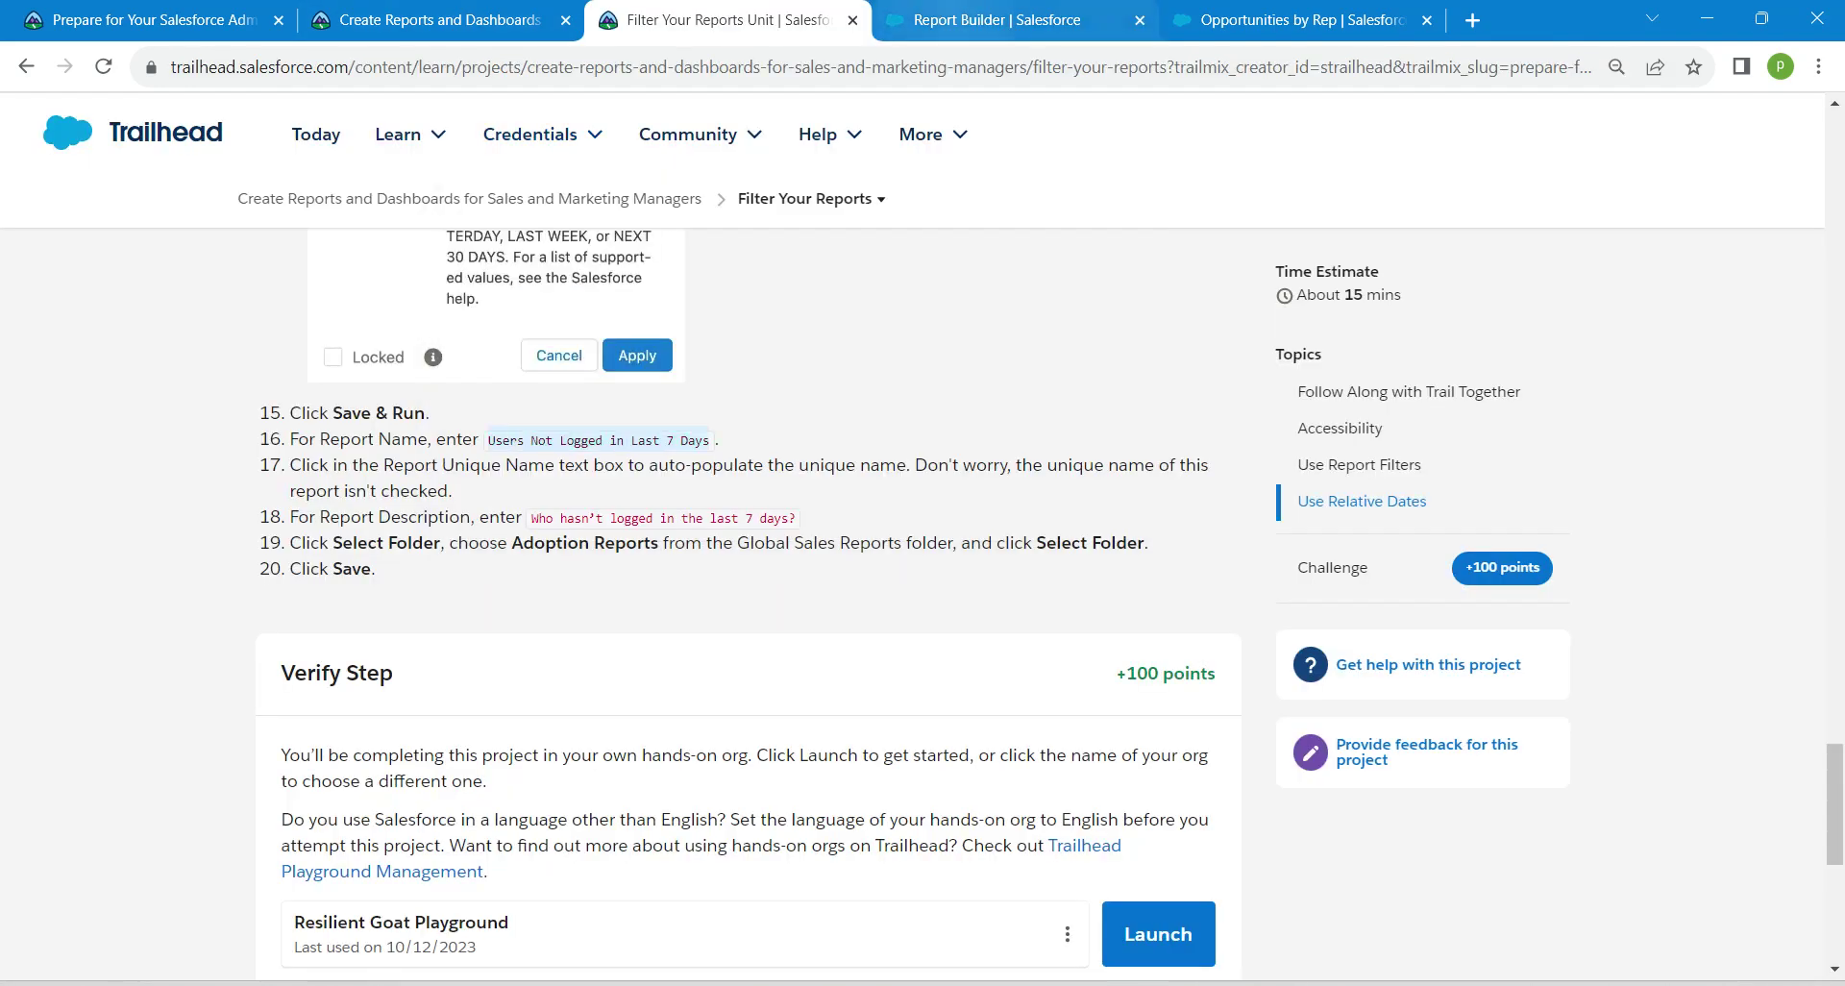
click(996, 19)
key(ctrl+v)
- Fill in the report description with "Who hasn't logged in the last 7 days?" copied from the Trailhead instructions
click(321, 601)
click(728, 20)
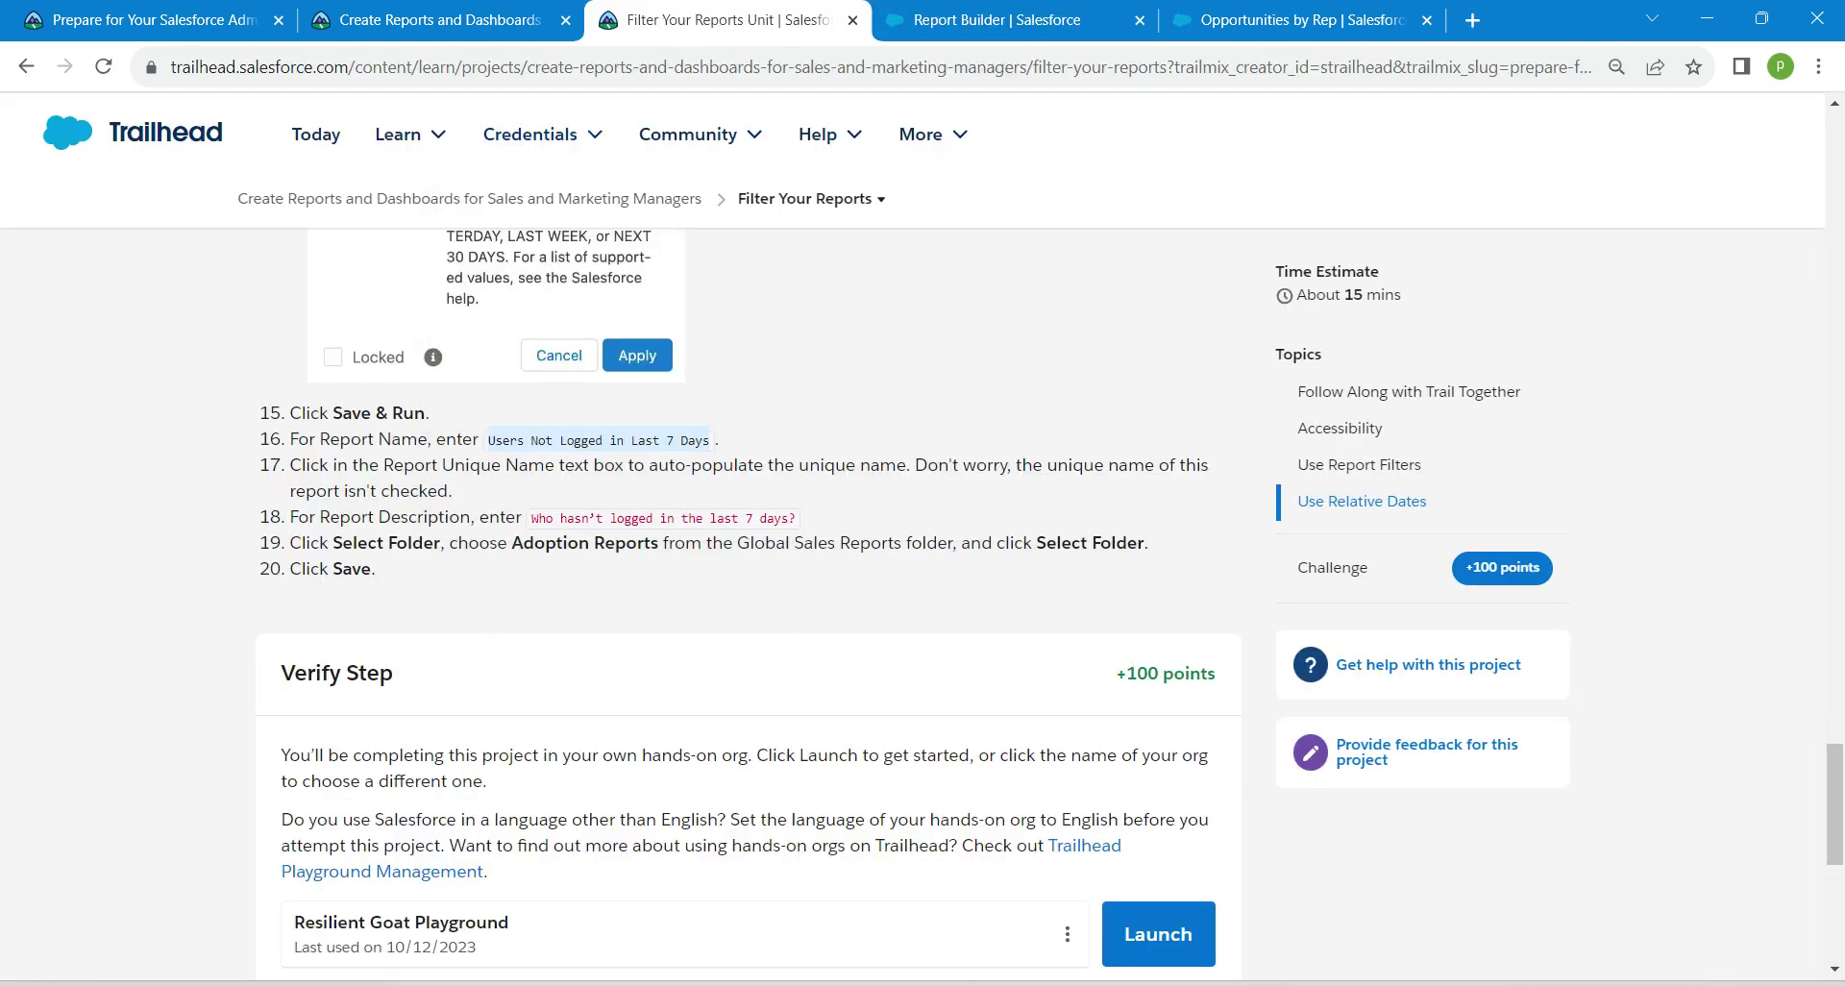
drag(531, 518, 797, 518)
key(ctrl+c)
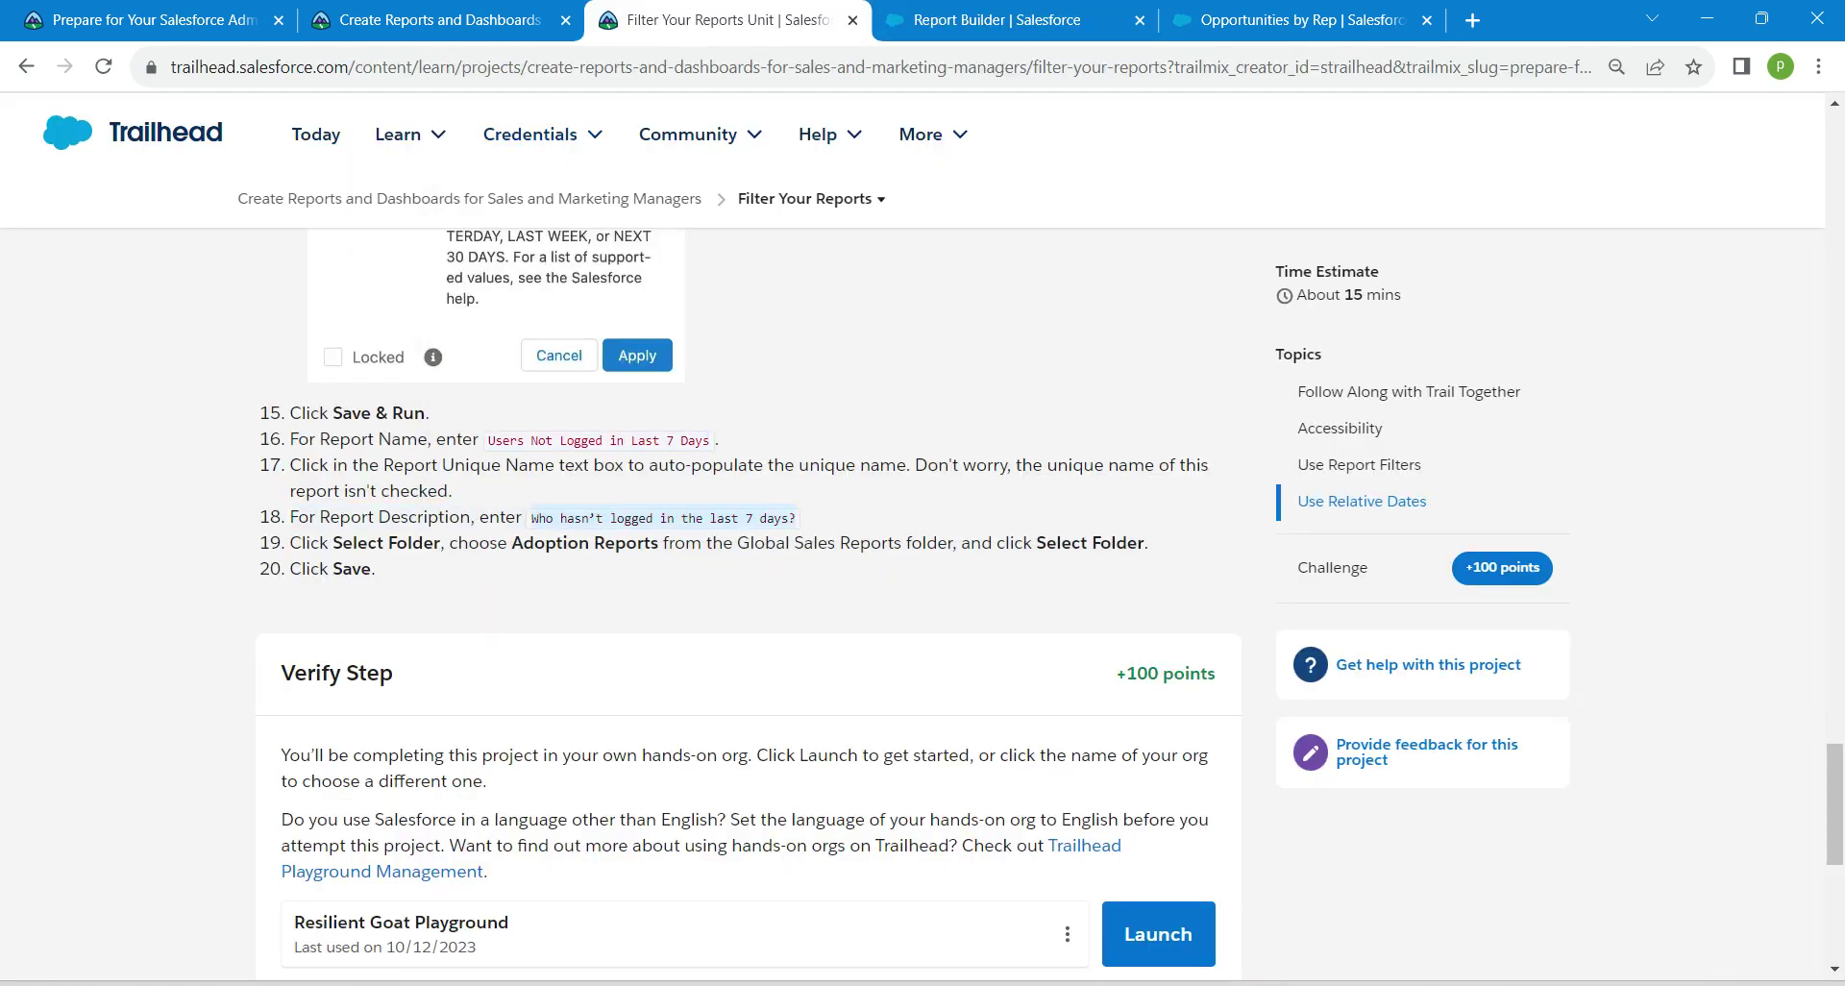
click(997, 19)
key(ctrl+v)
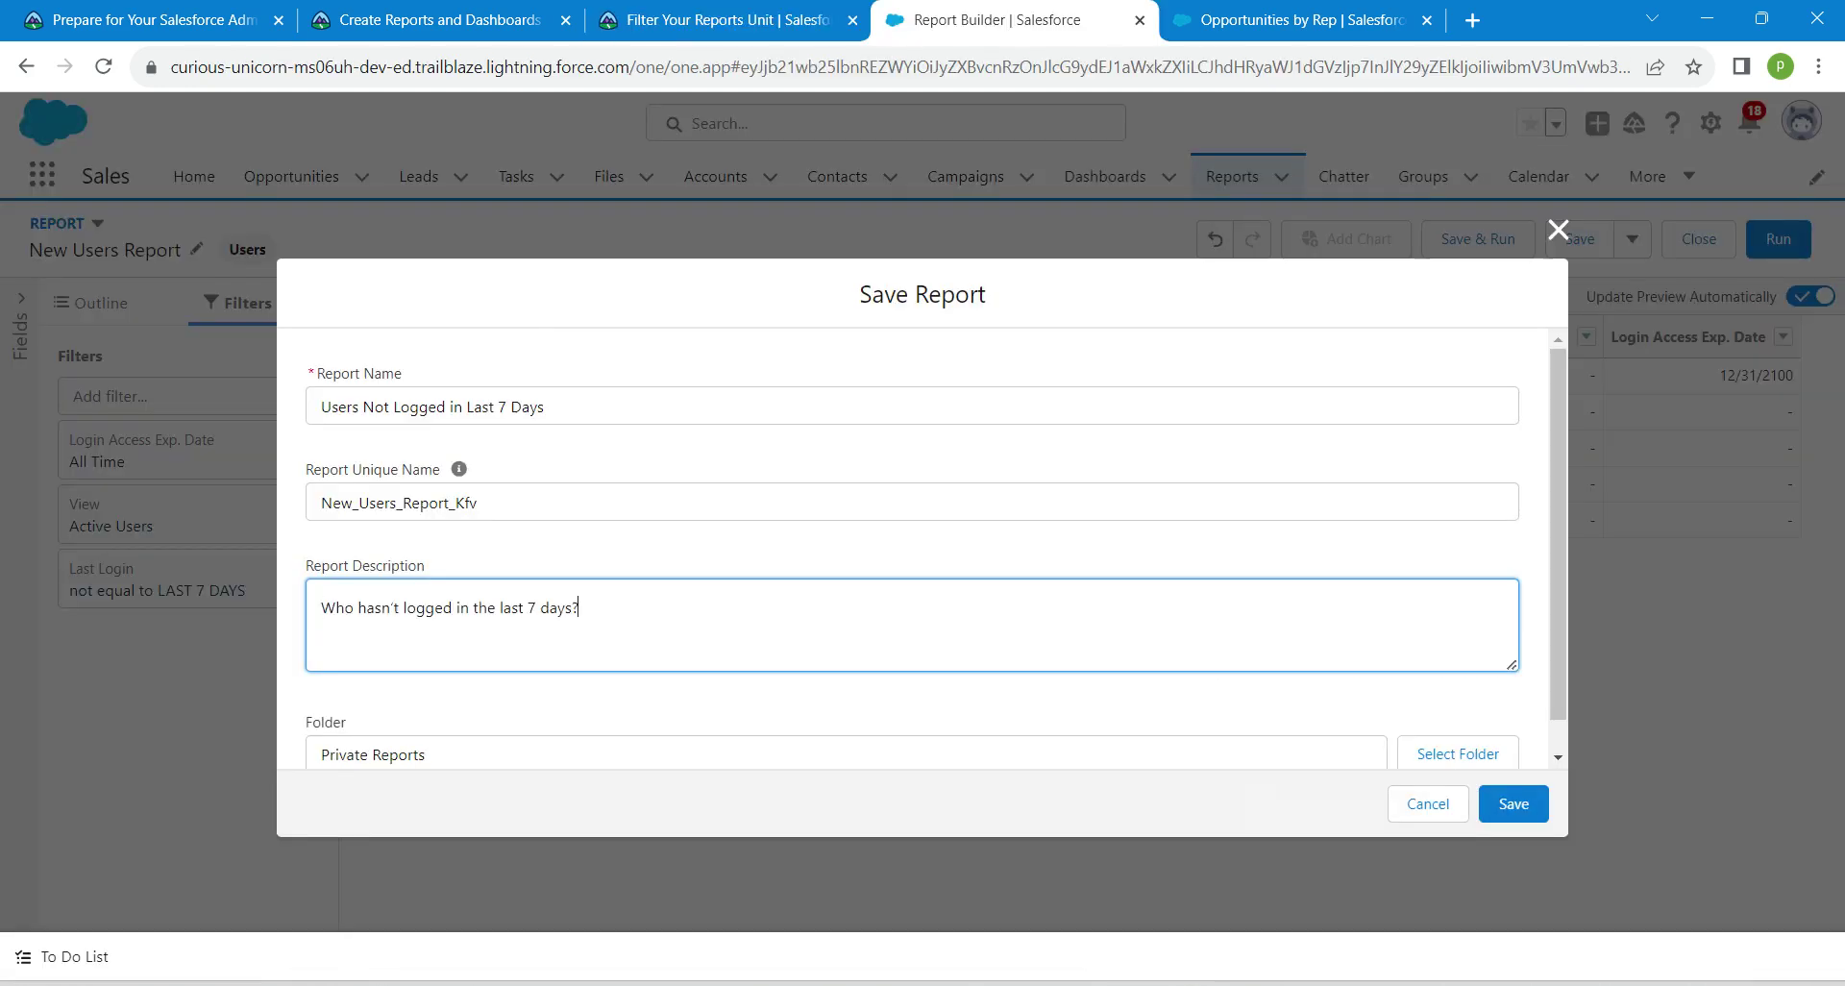
- Choose the Adoption Reports folder inside Global Sales Reports as the report's location and save the report
click(727, 19)
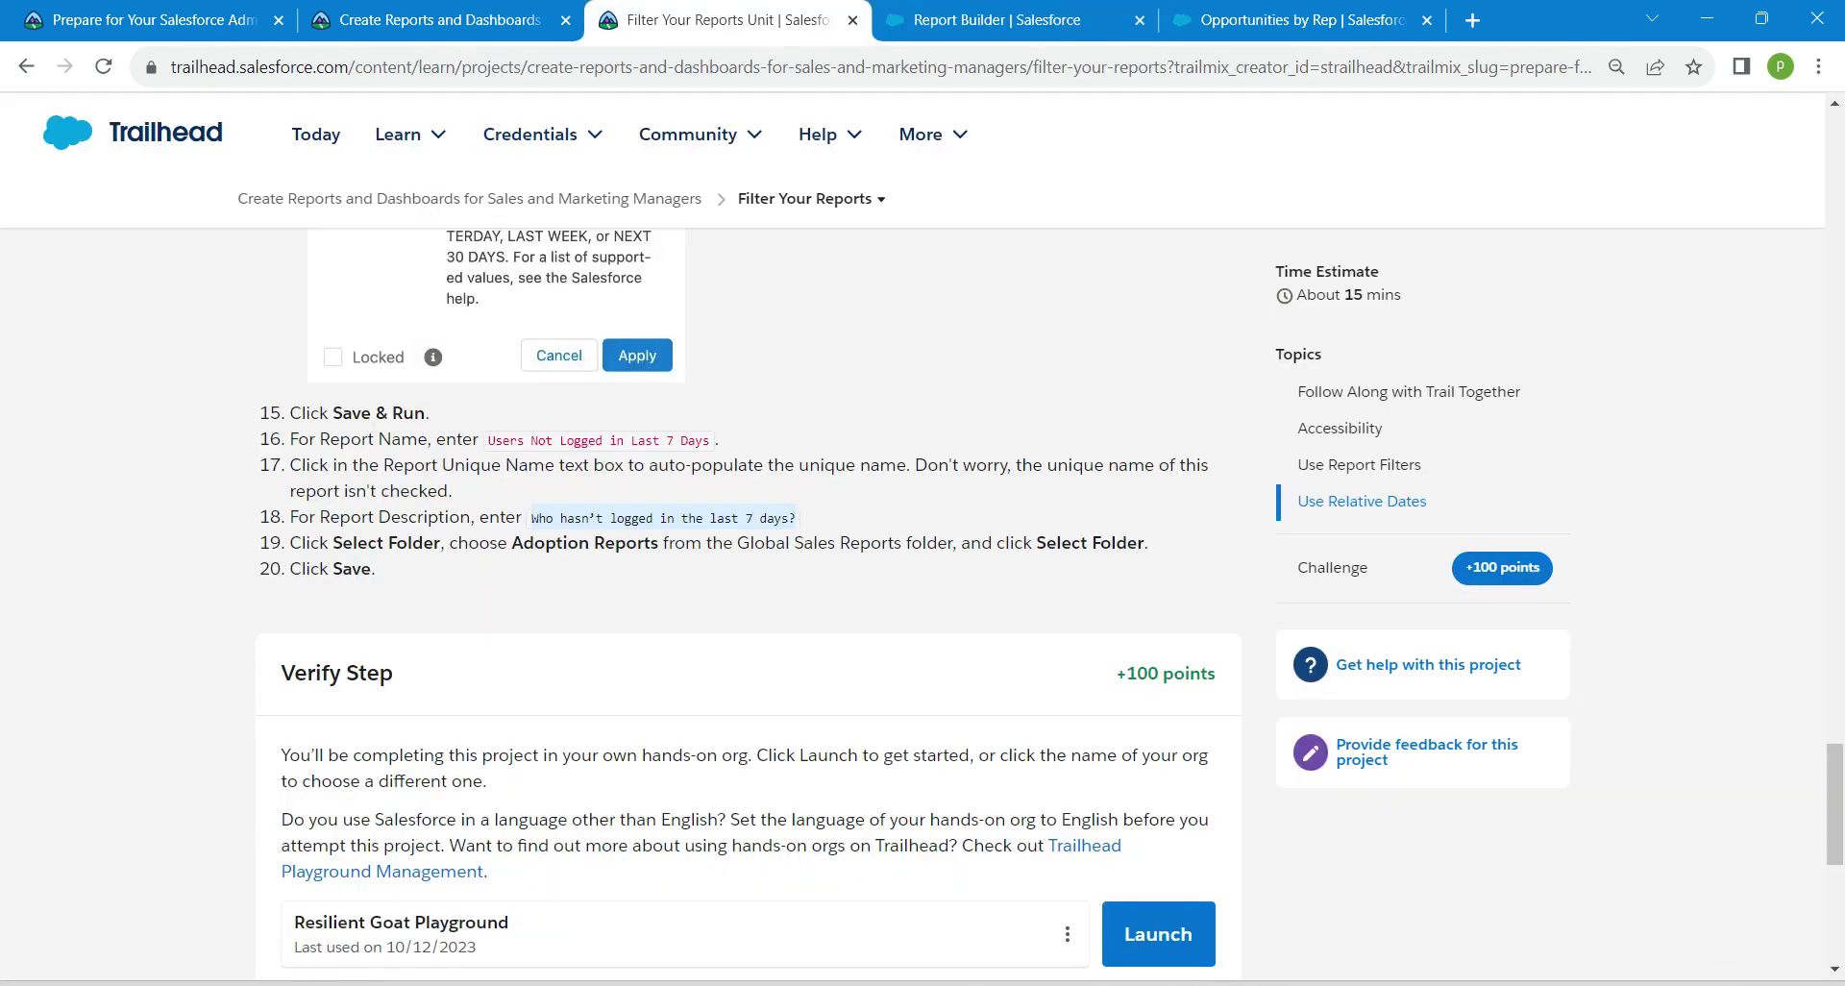
click(997, 19)
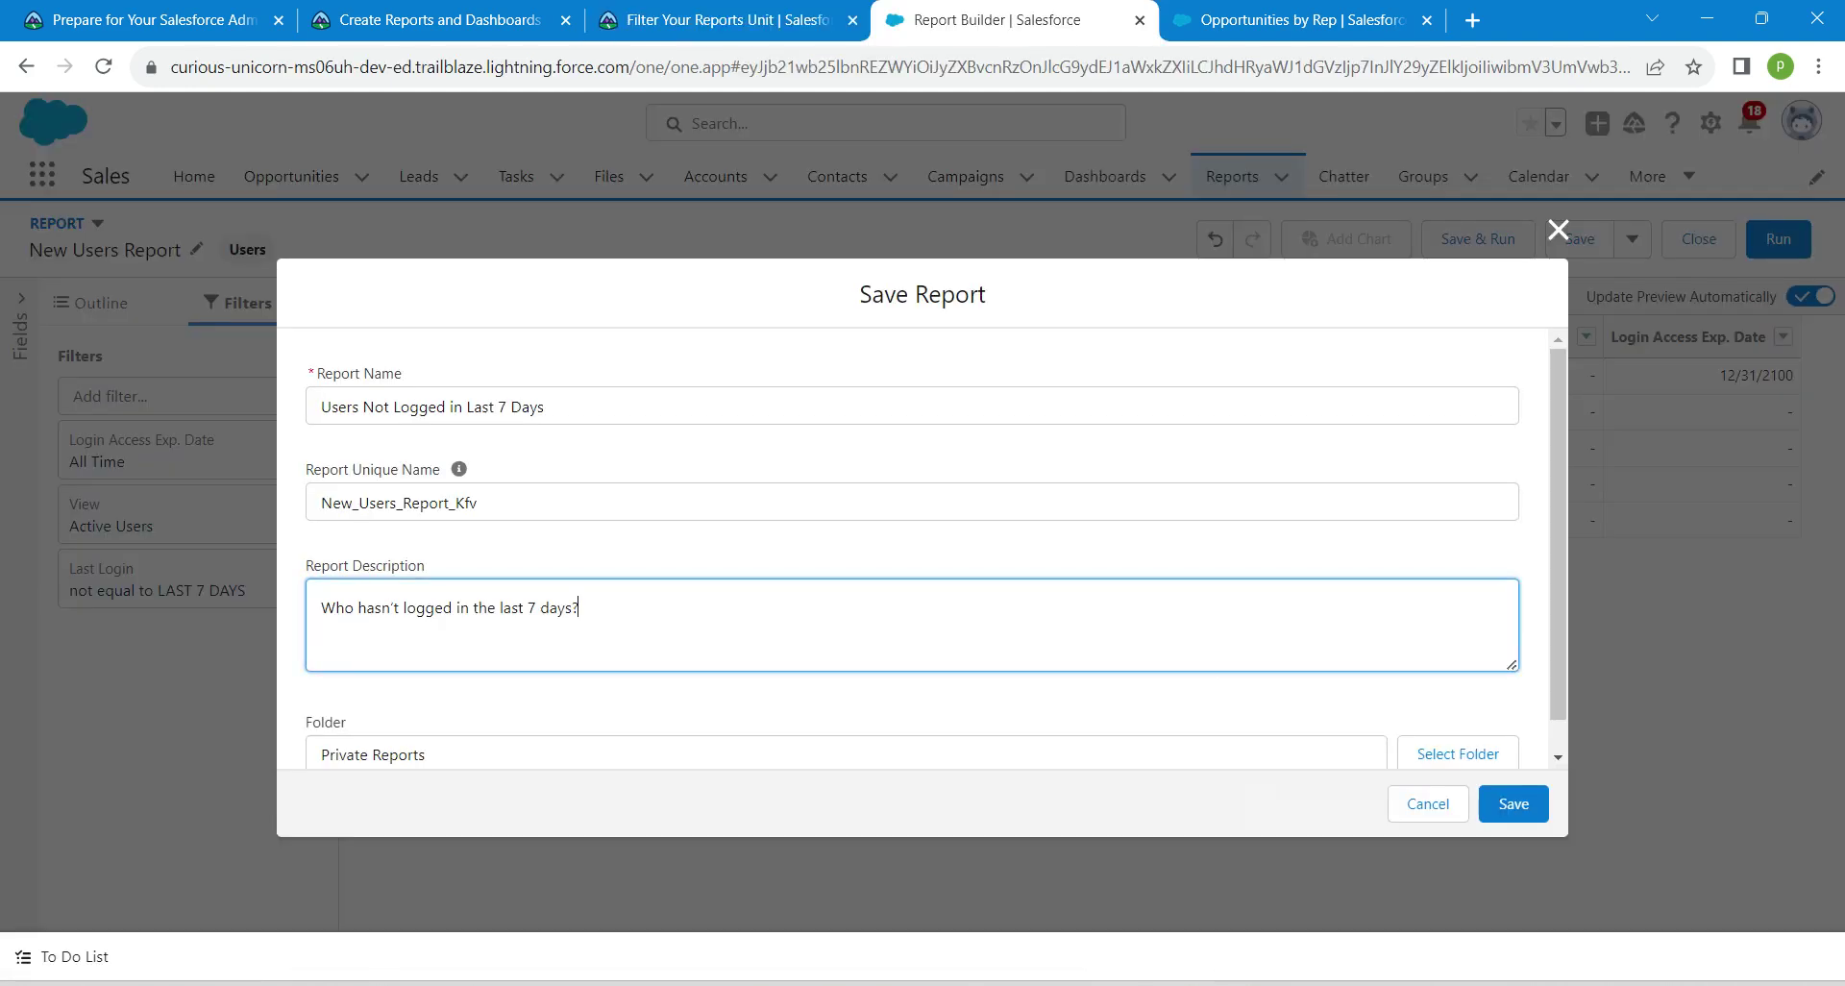
key(Tab)
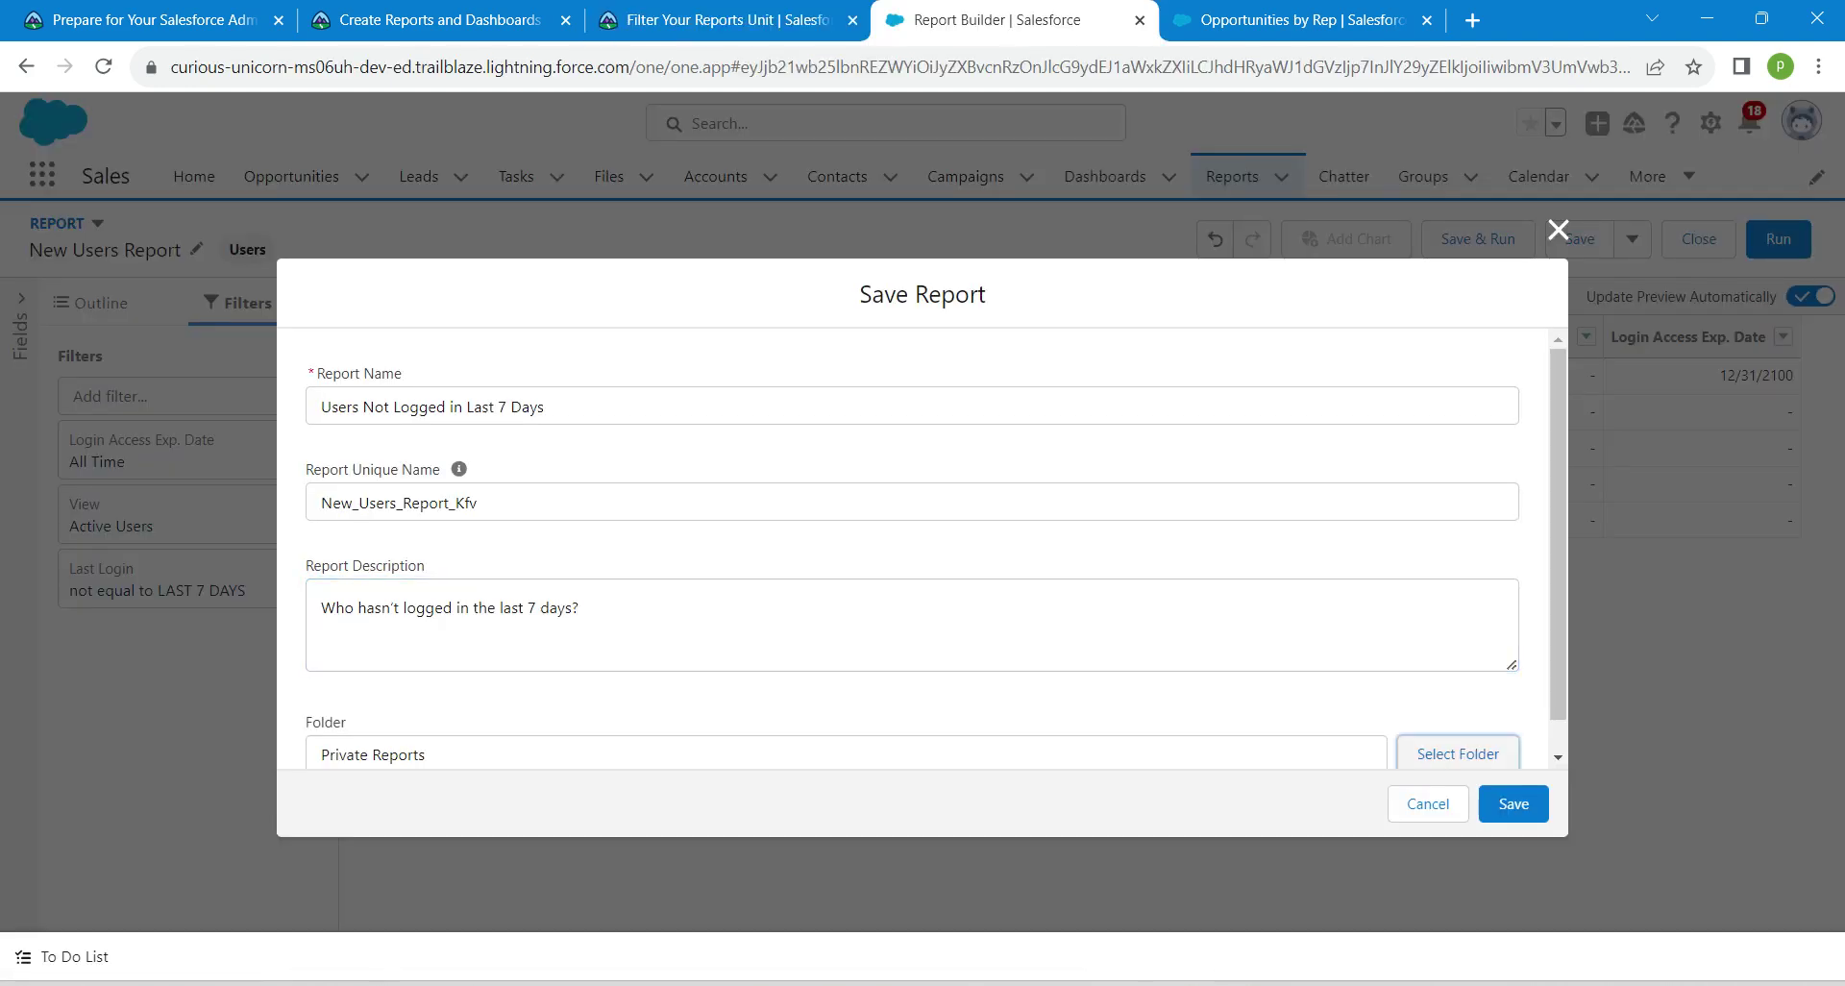
key(Return)
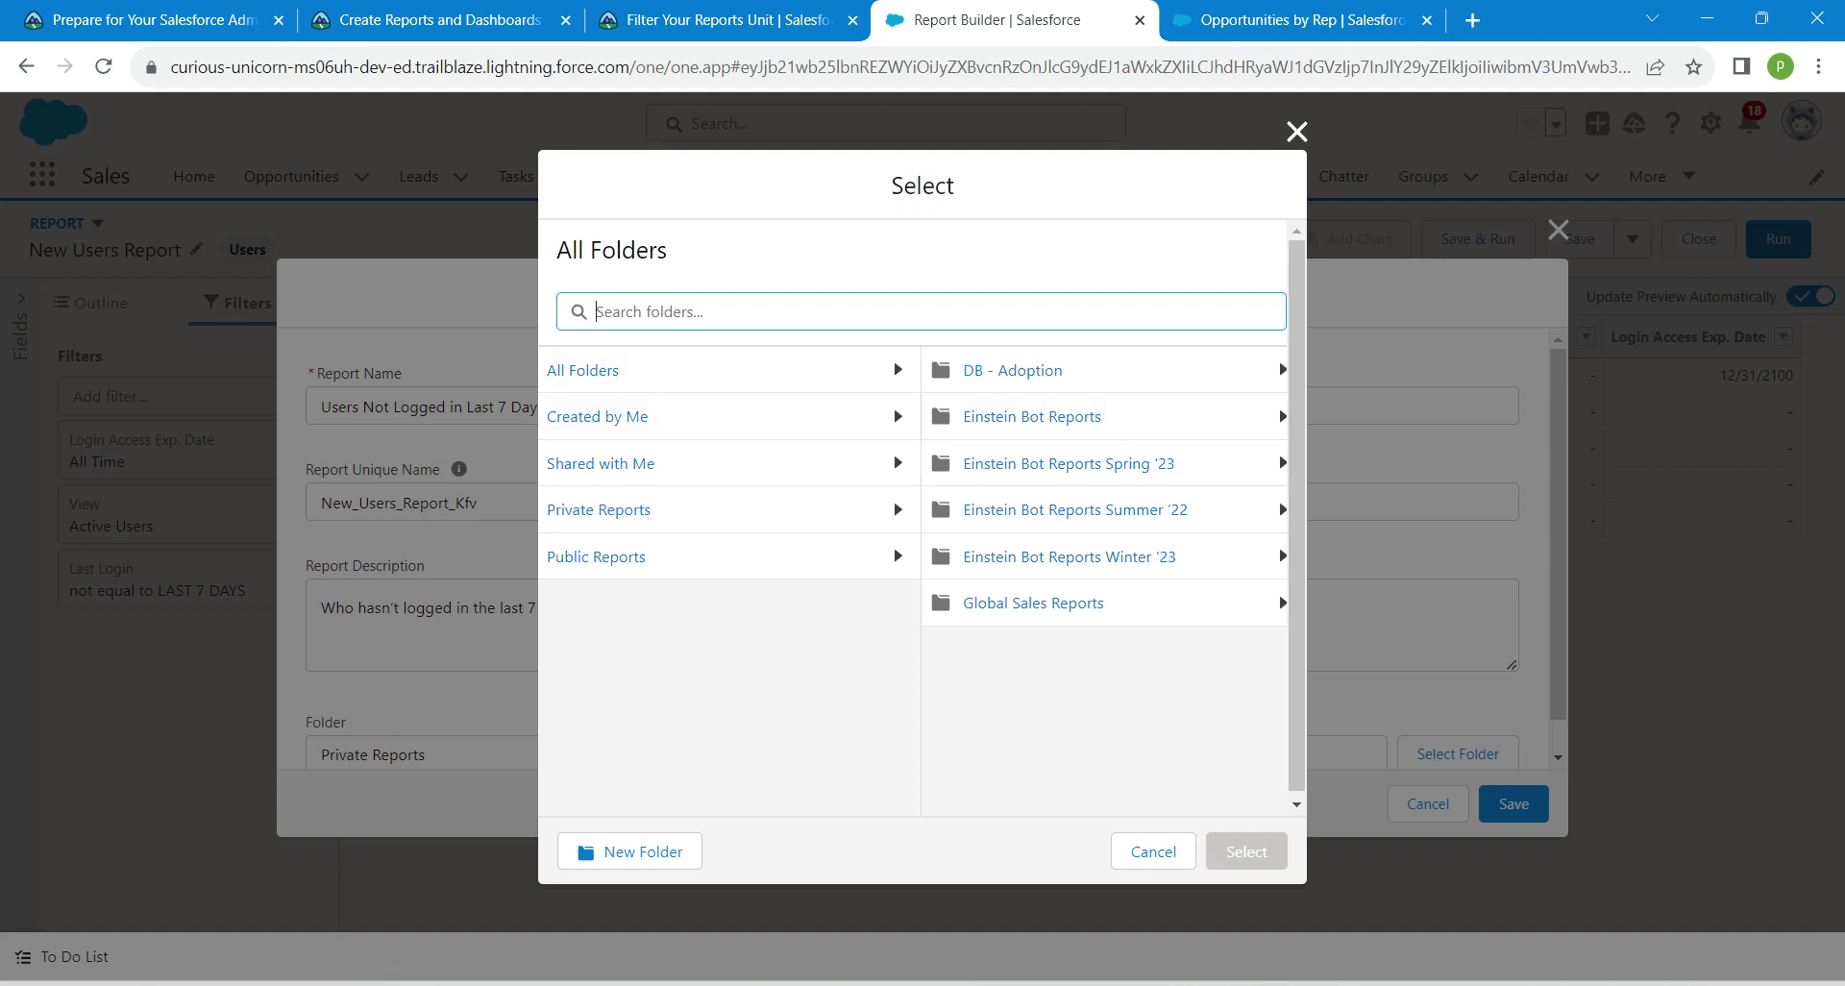
key(alt+Tab)
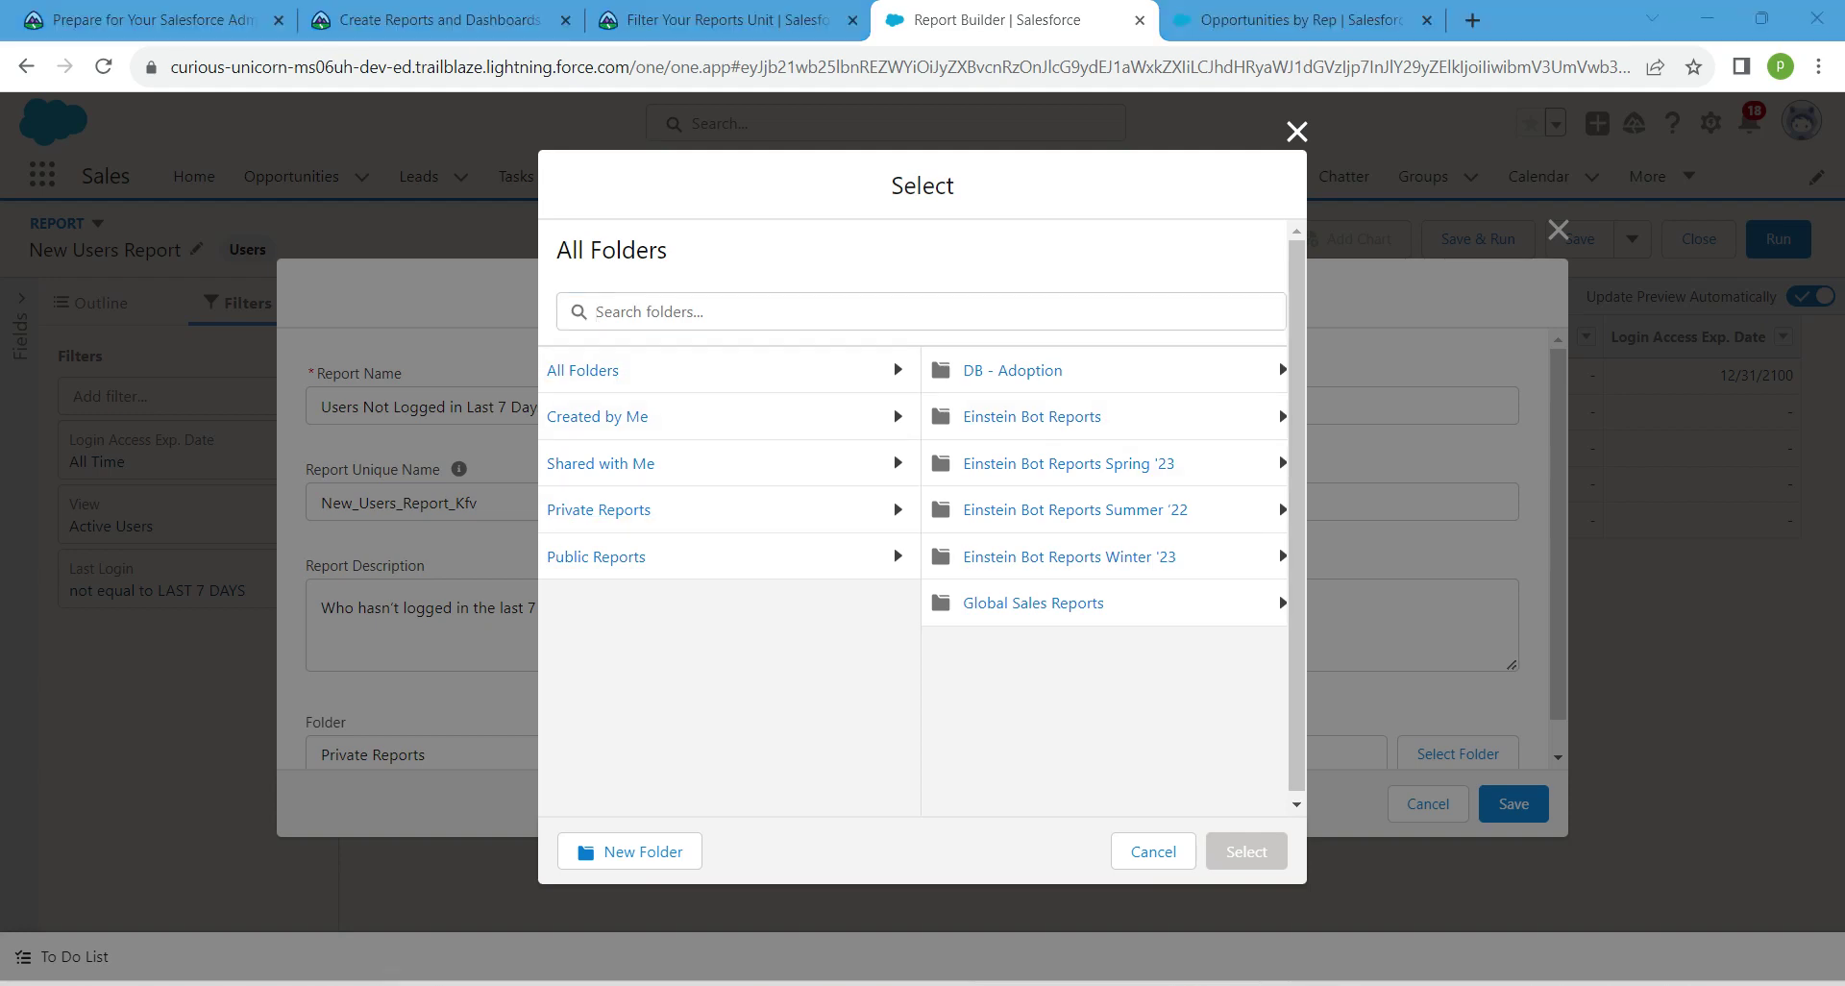
click(1033, 602)
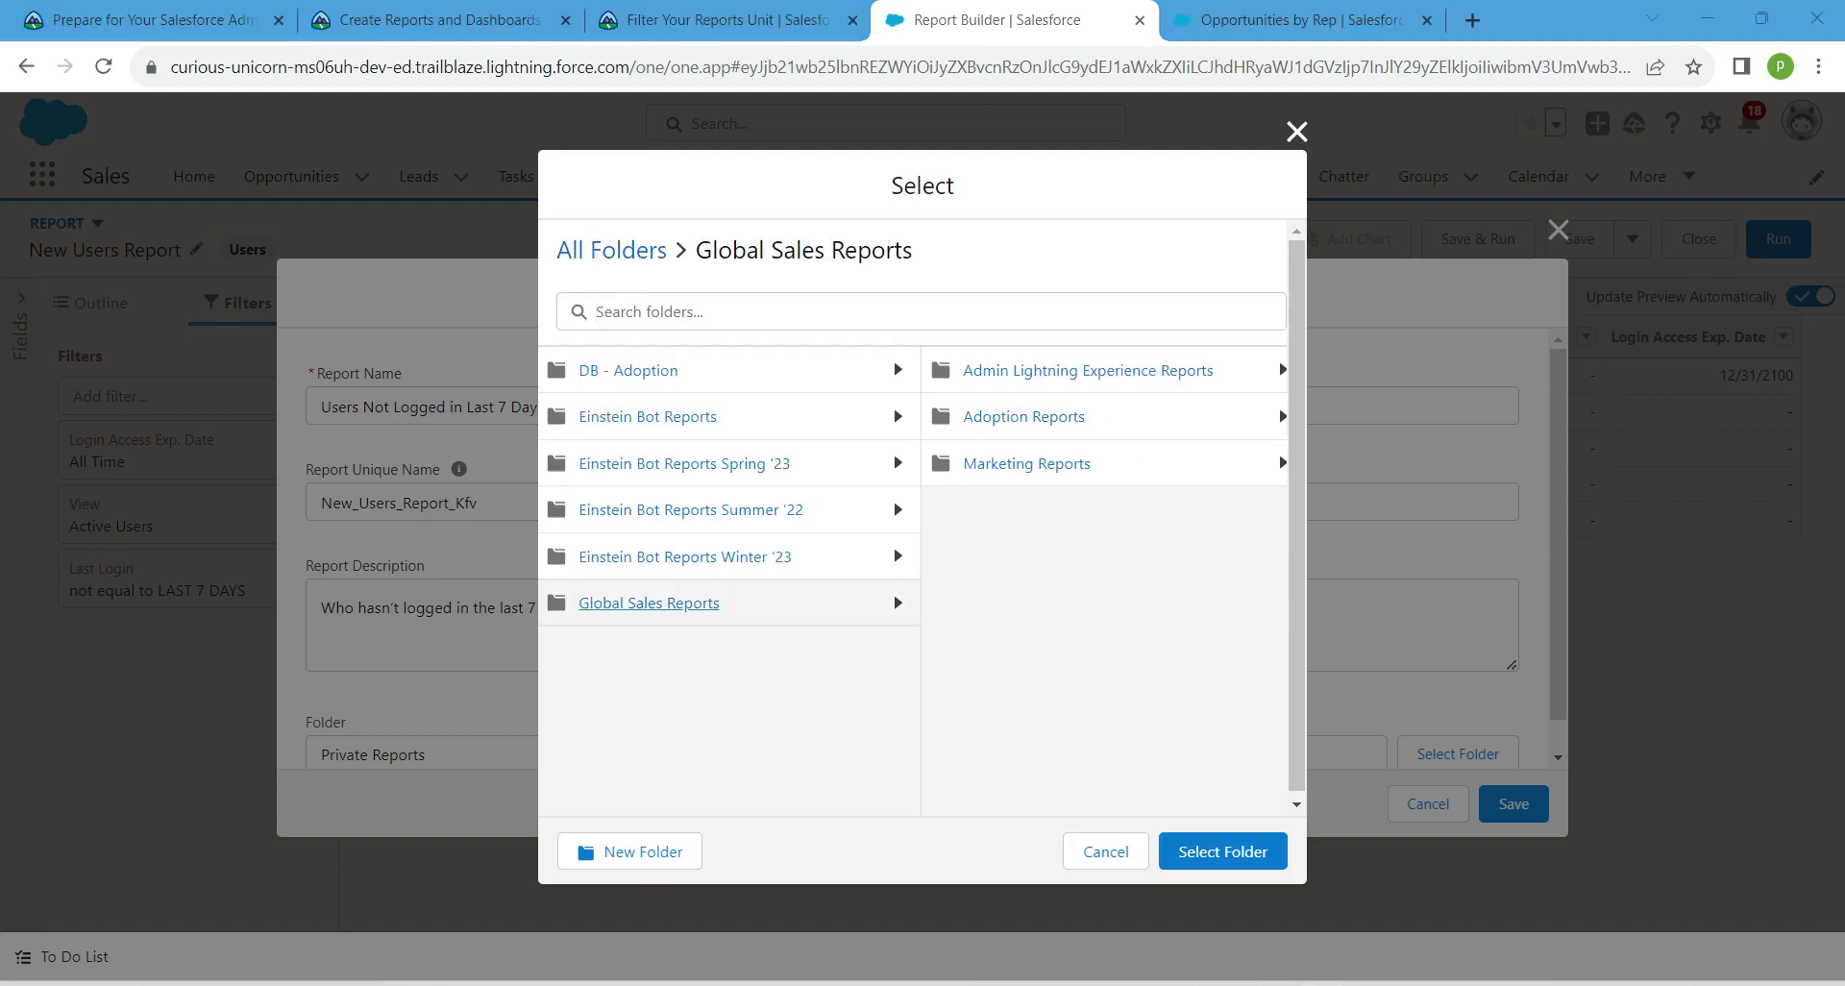
click(904, 606)
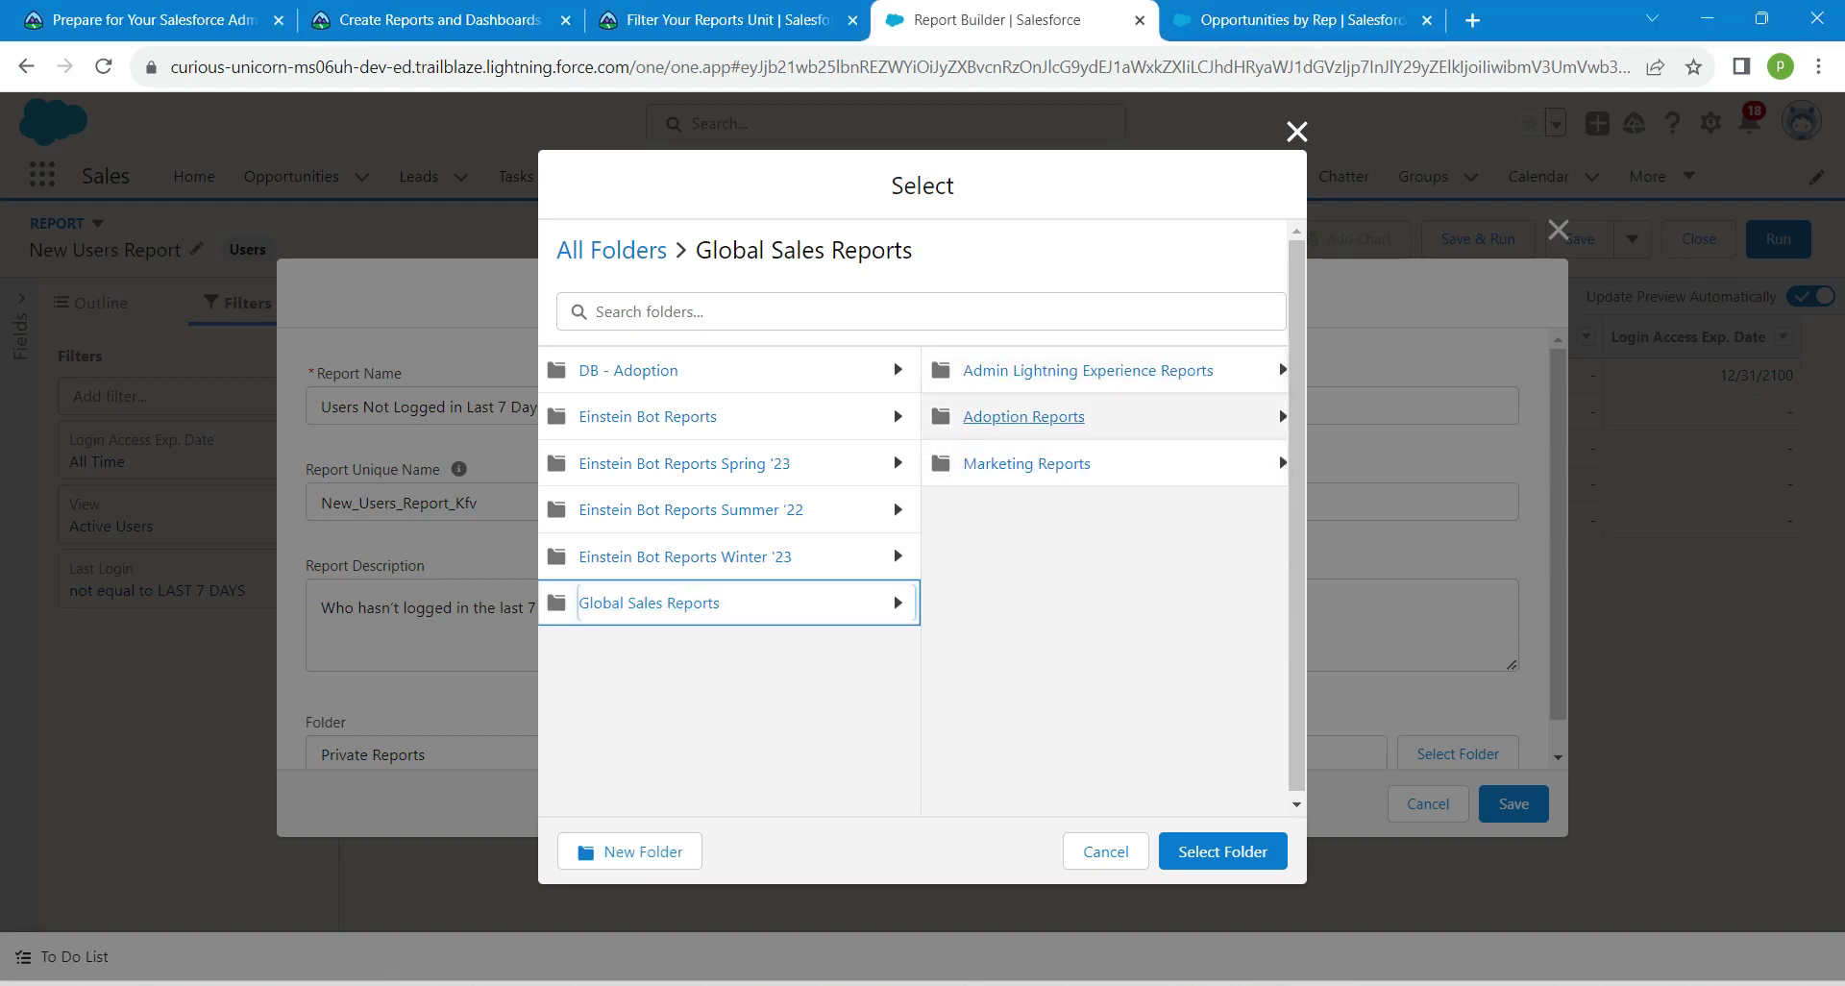
click(1024, 416)
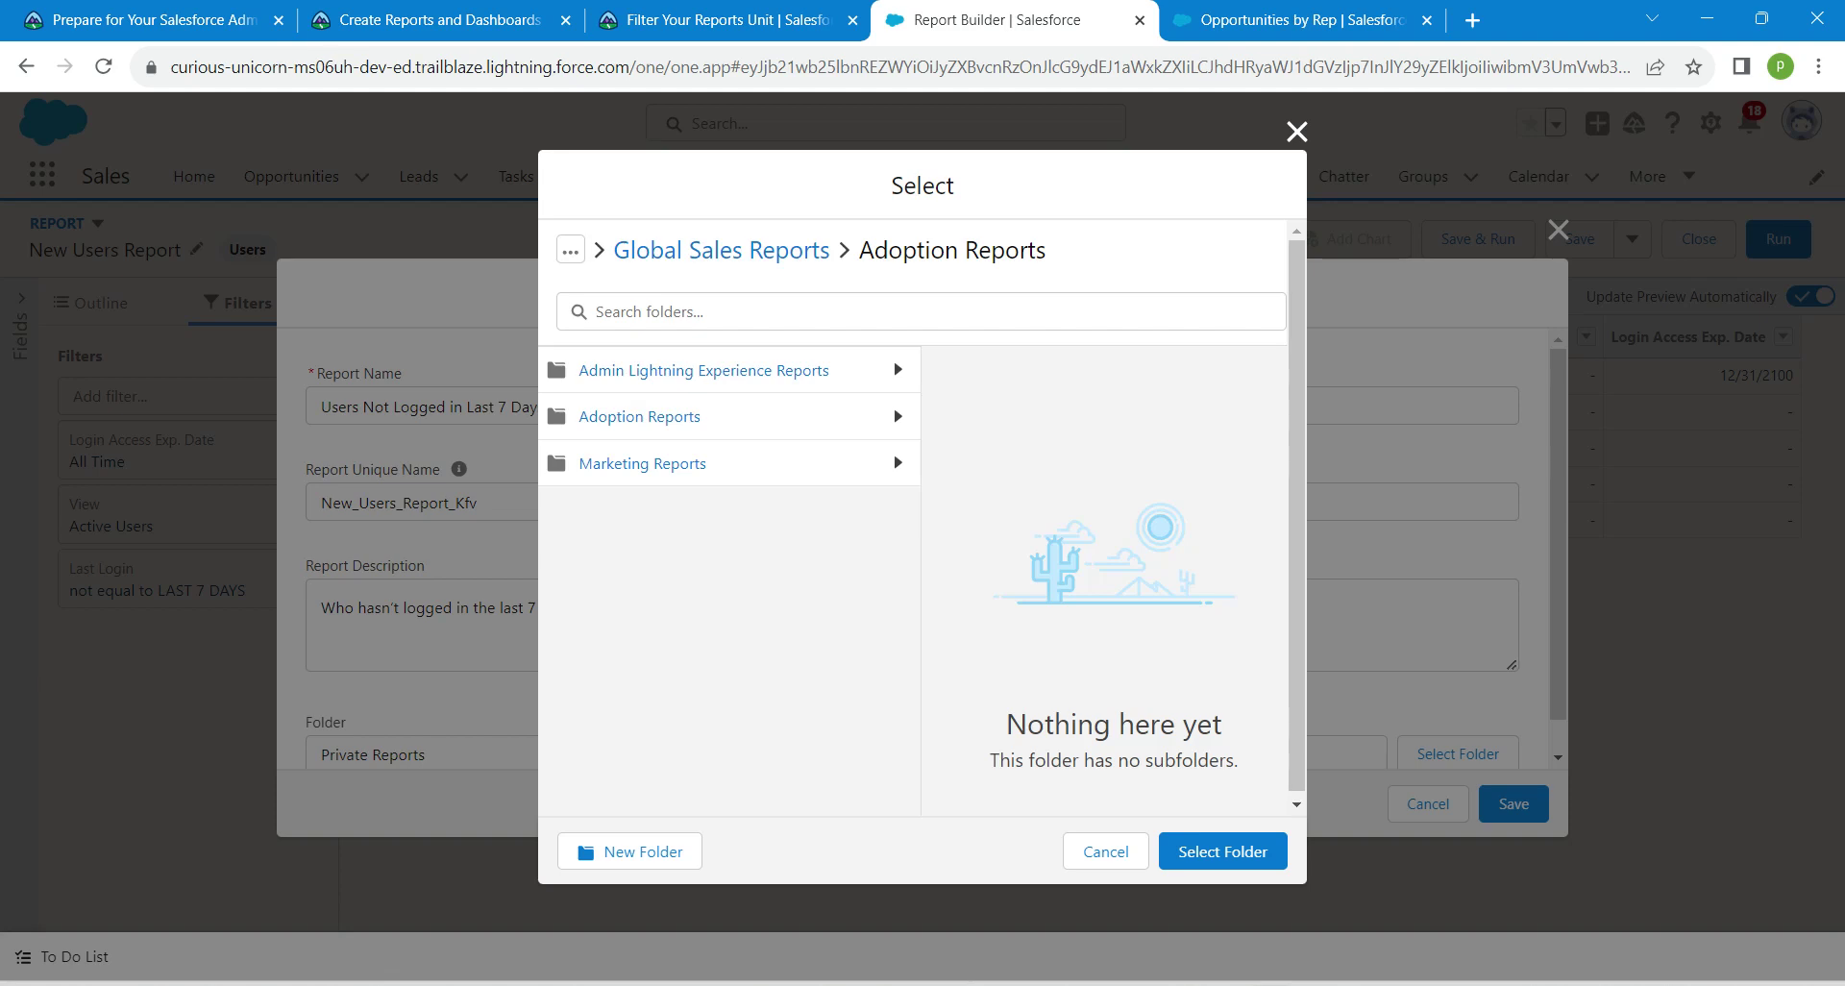
click(1223, 850)
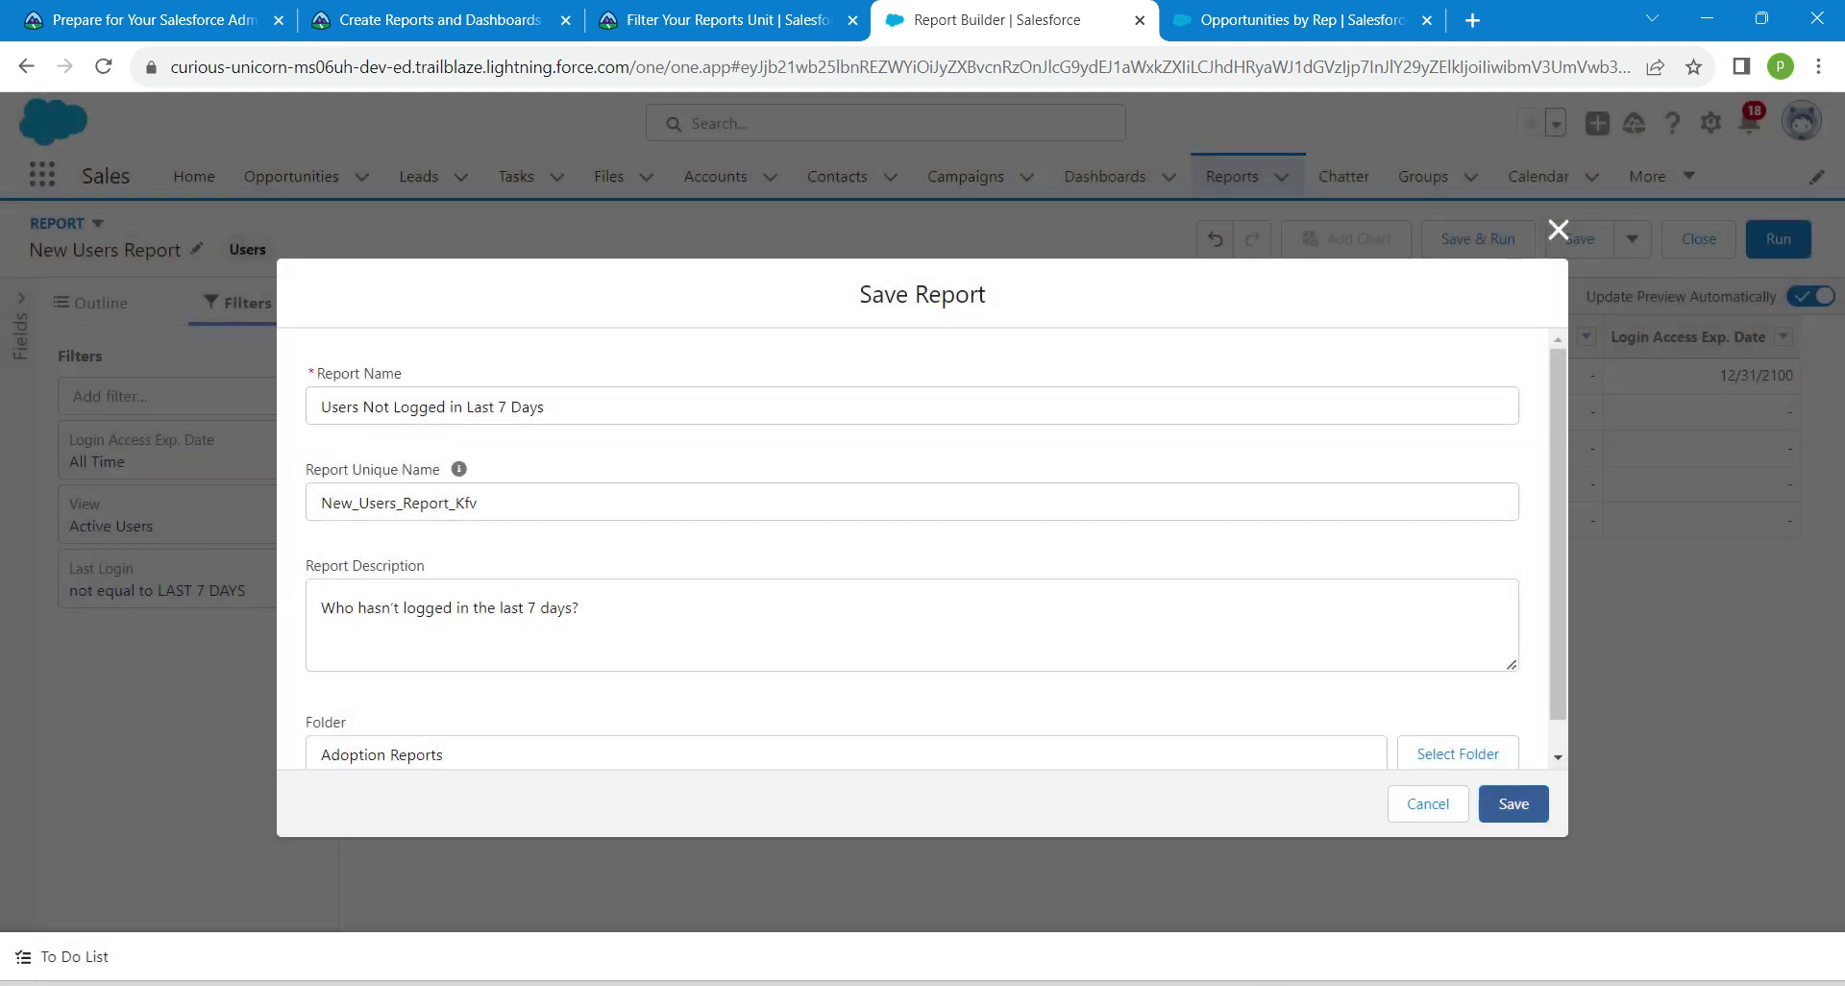
click(1514, 803)
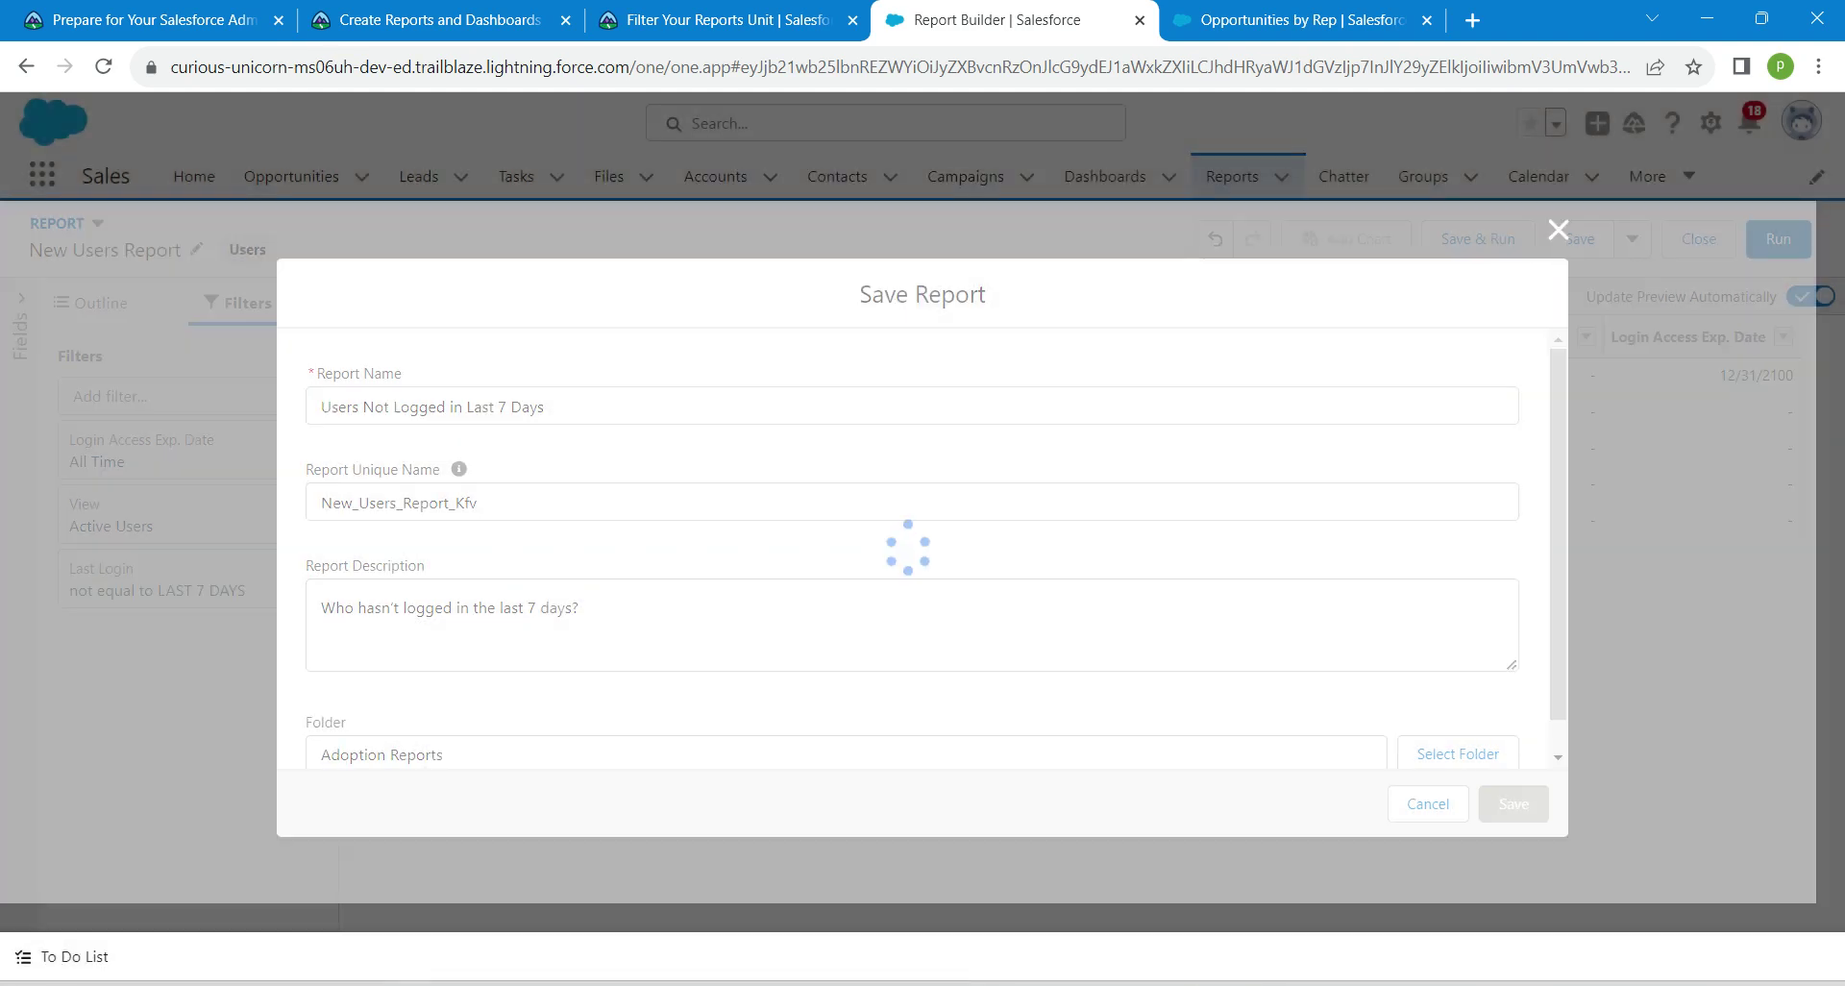
- Return to the Filter Your Reports unit in Trailhead and submit its hands-on challenge for verification
click(723, 19)
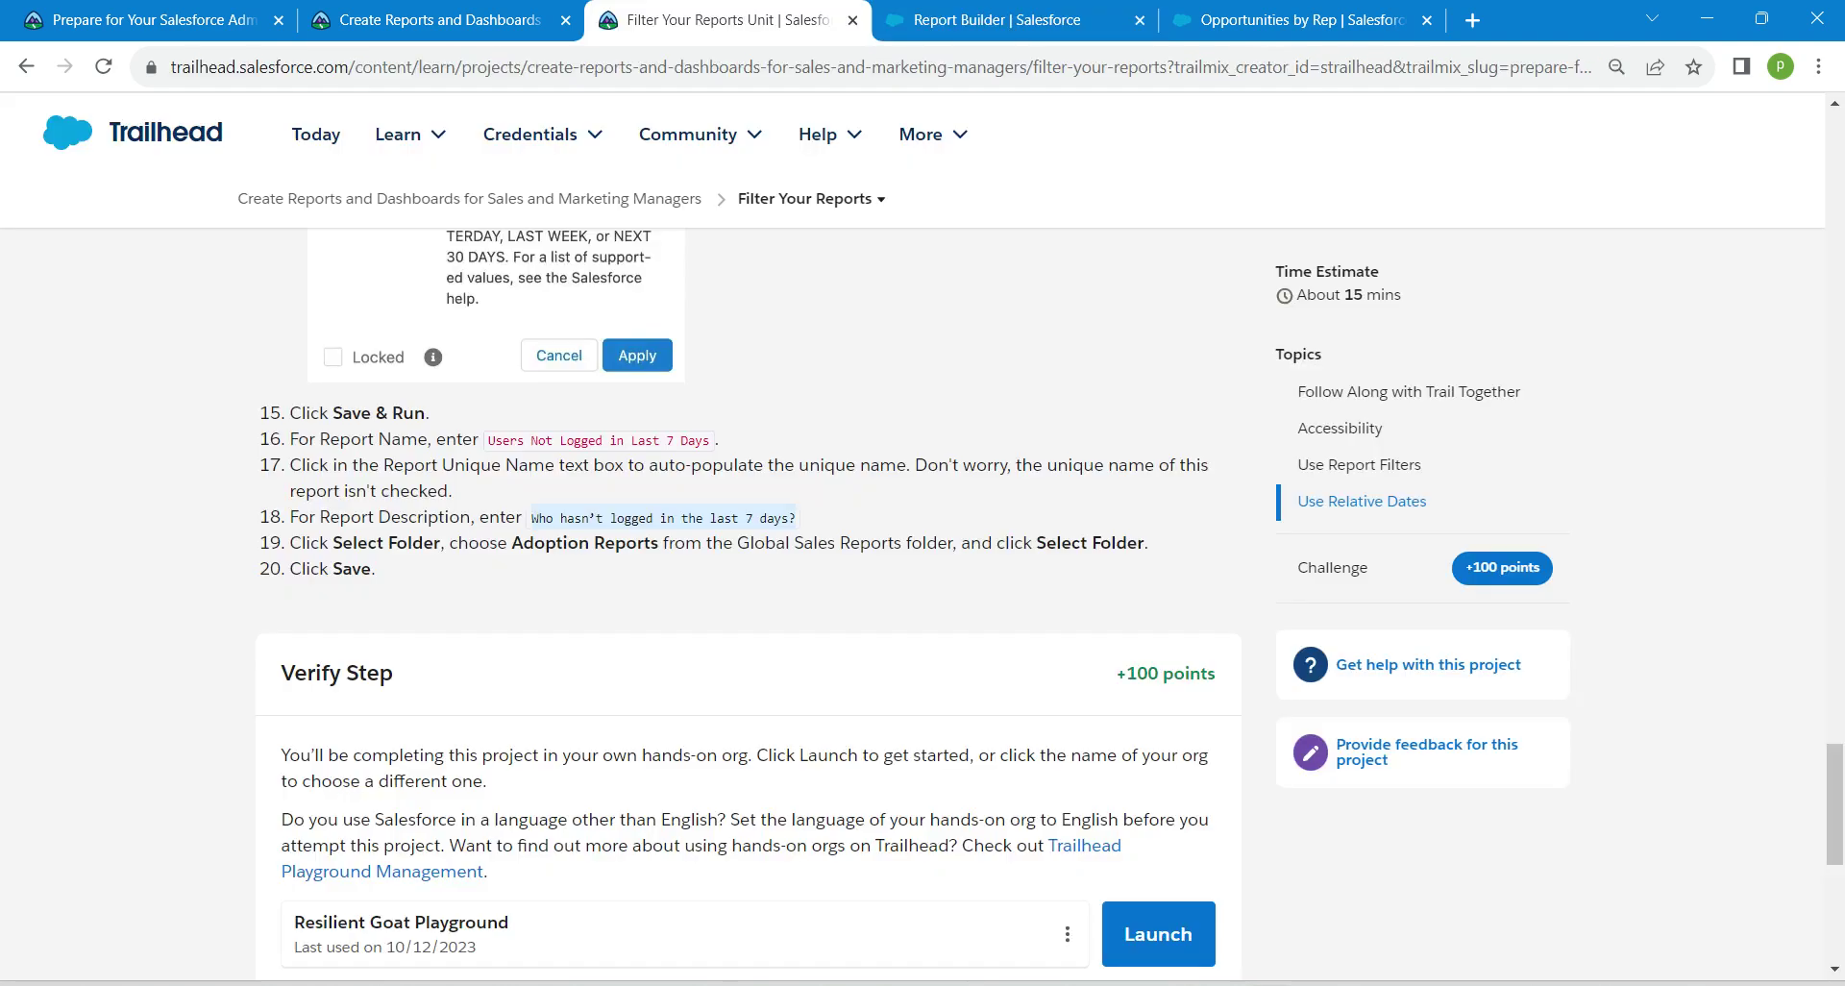
key(ctrl+Tab)
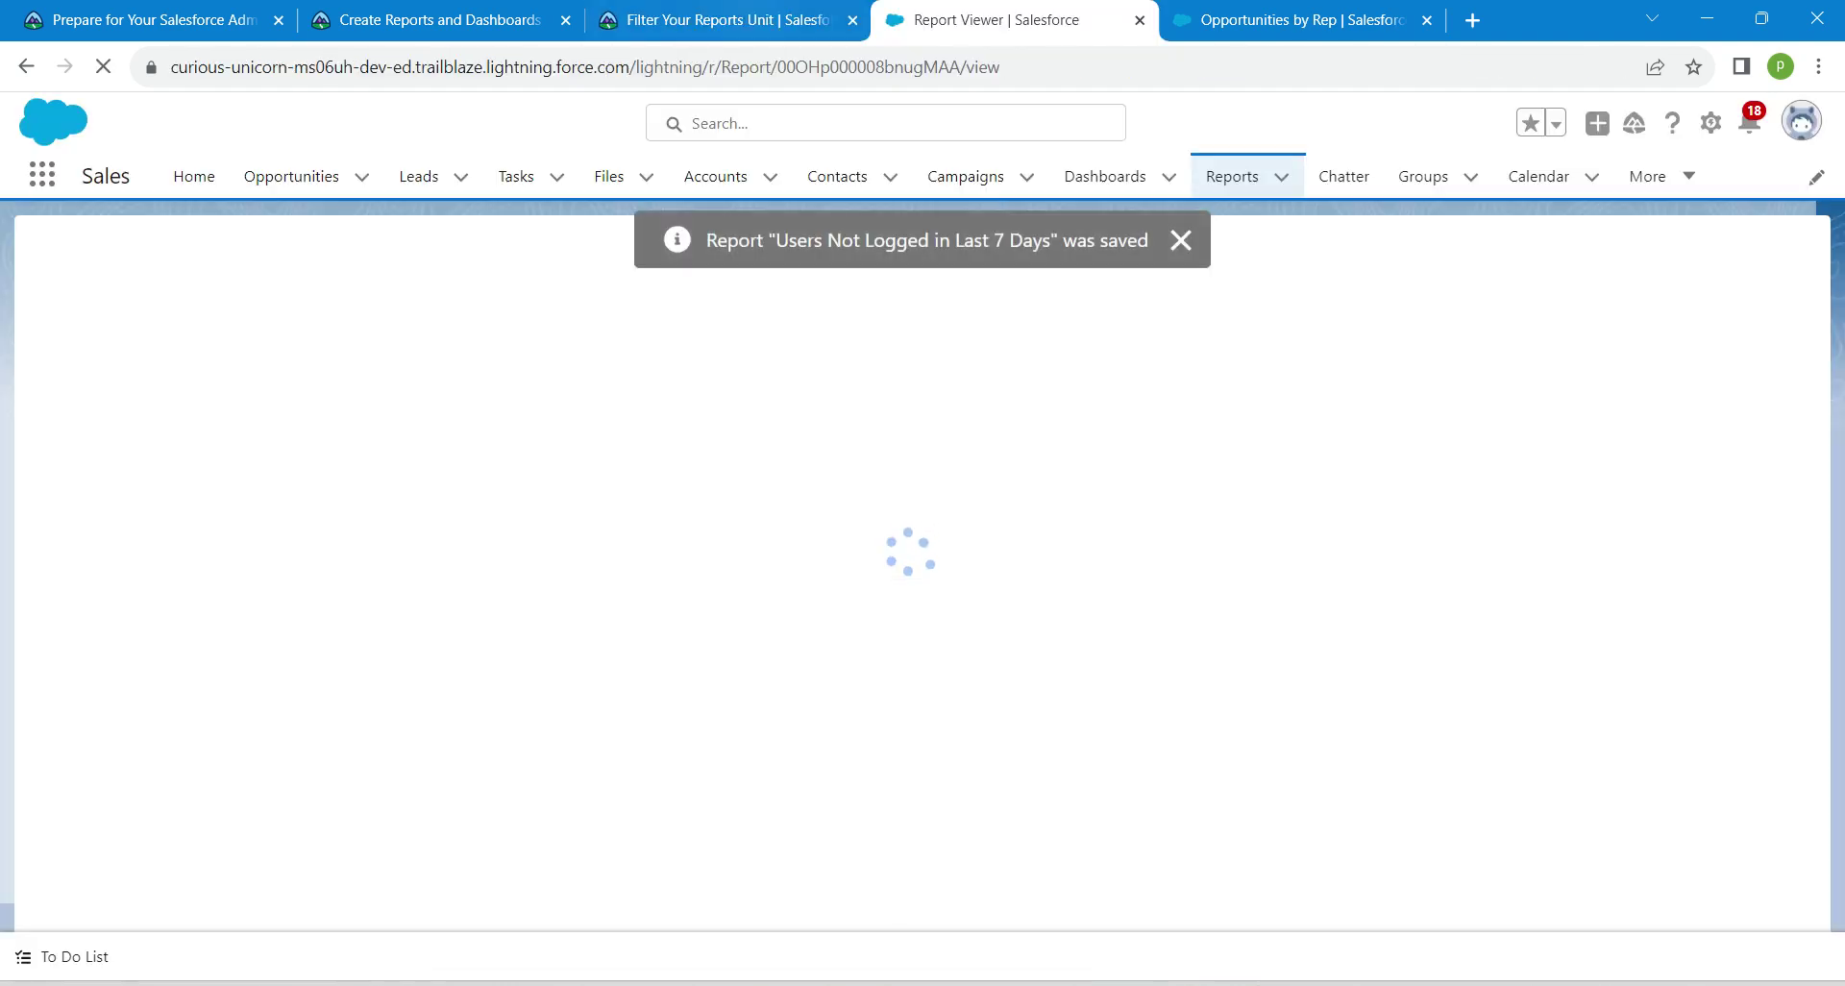
key(ctrl+shift+Tab)
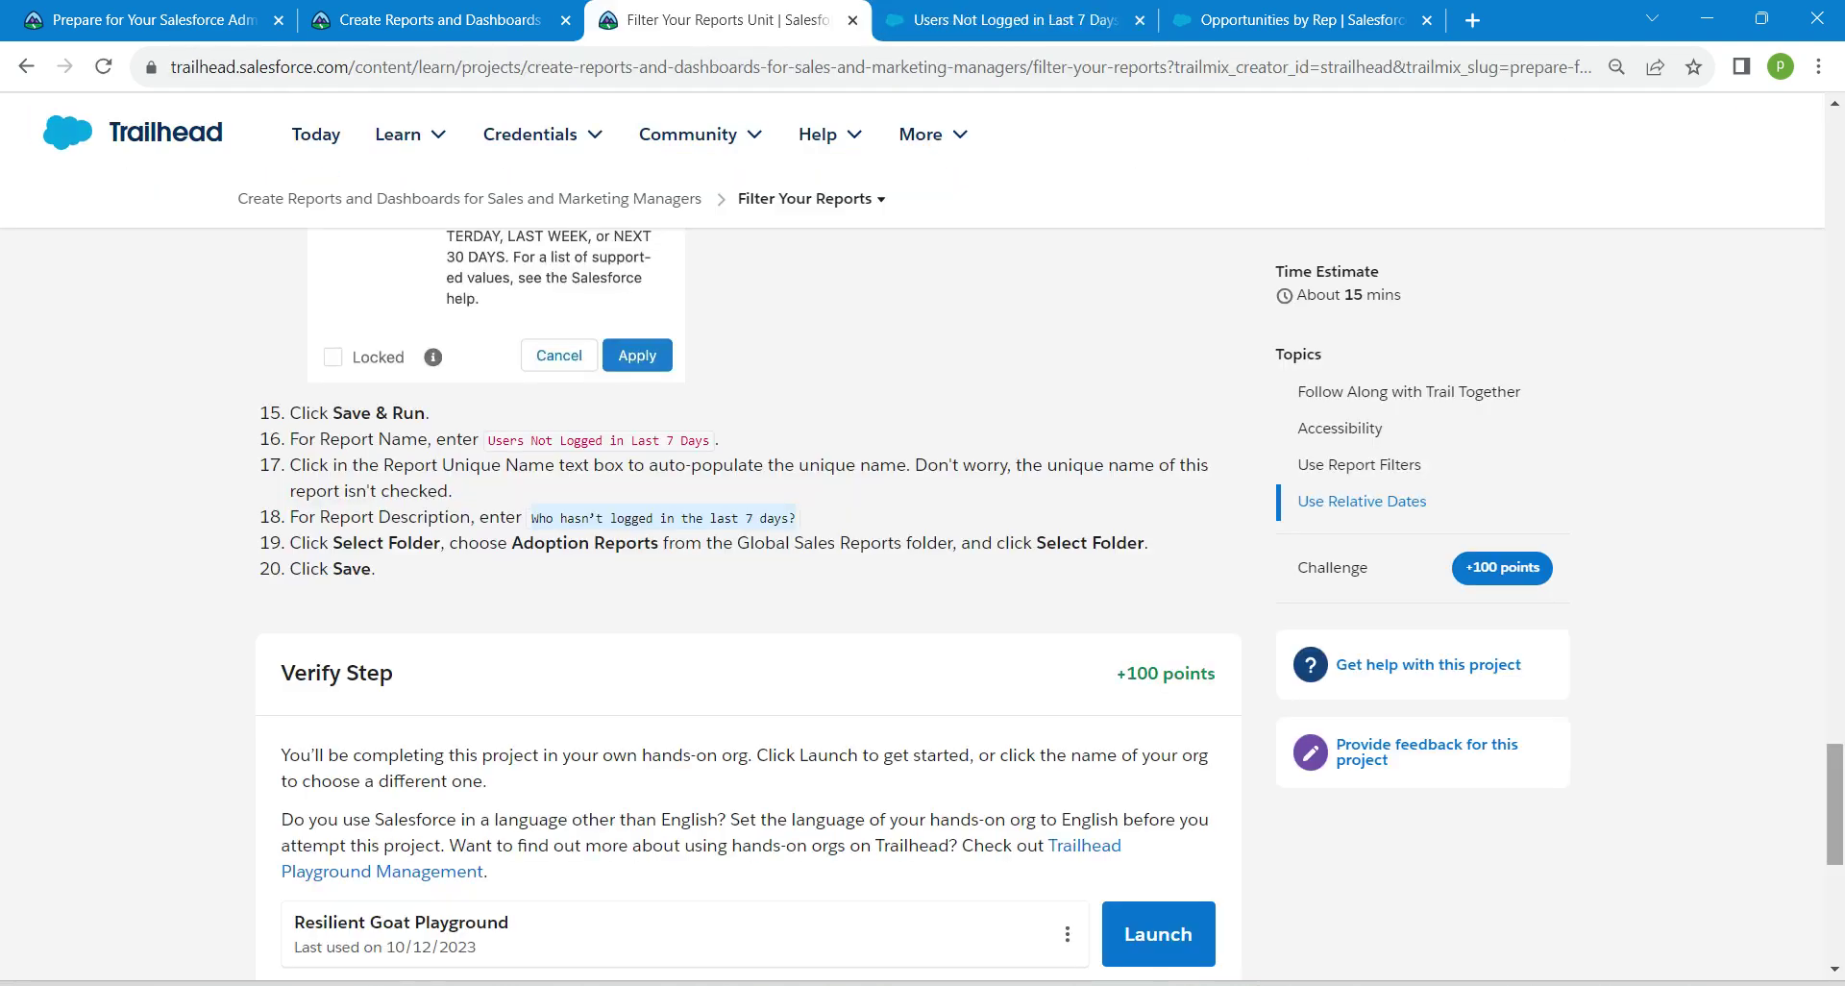
scroll(1835, 798, down, 5)
click(420, 569)
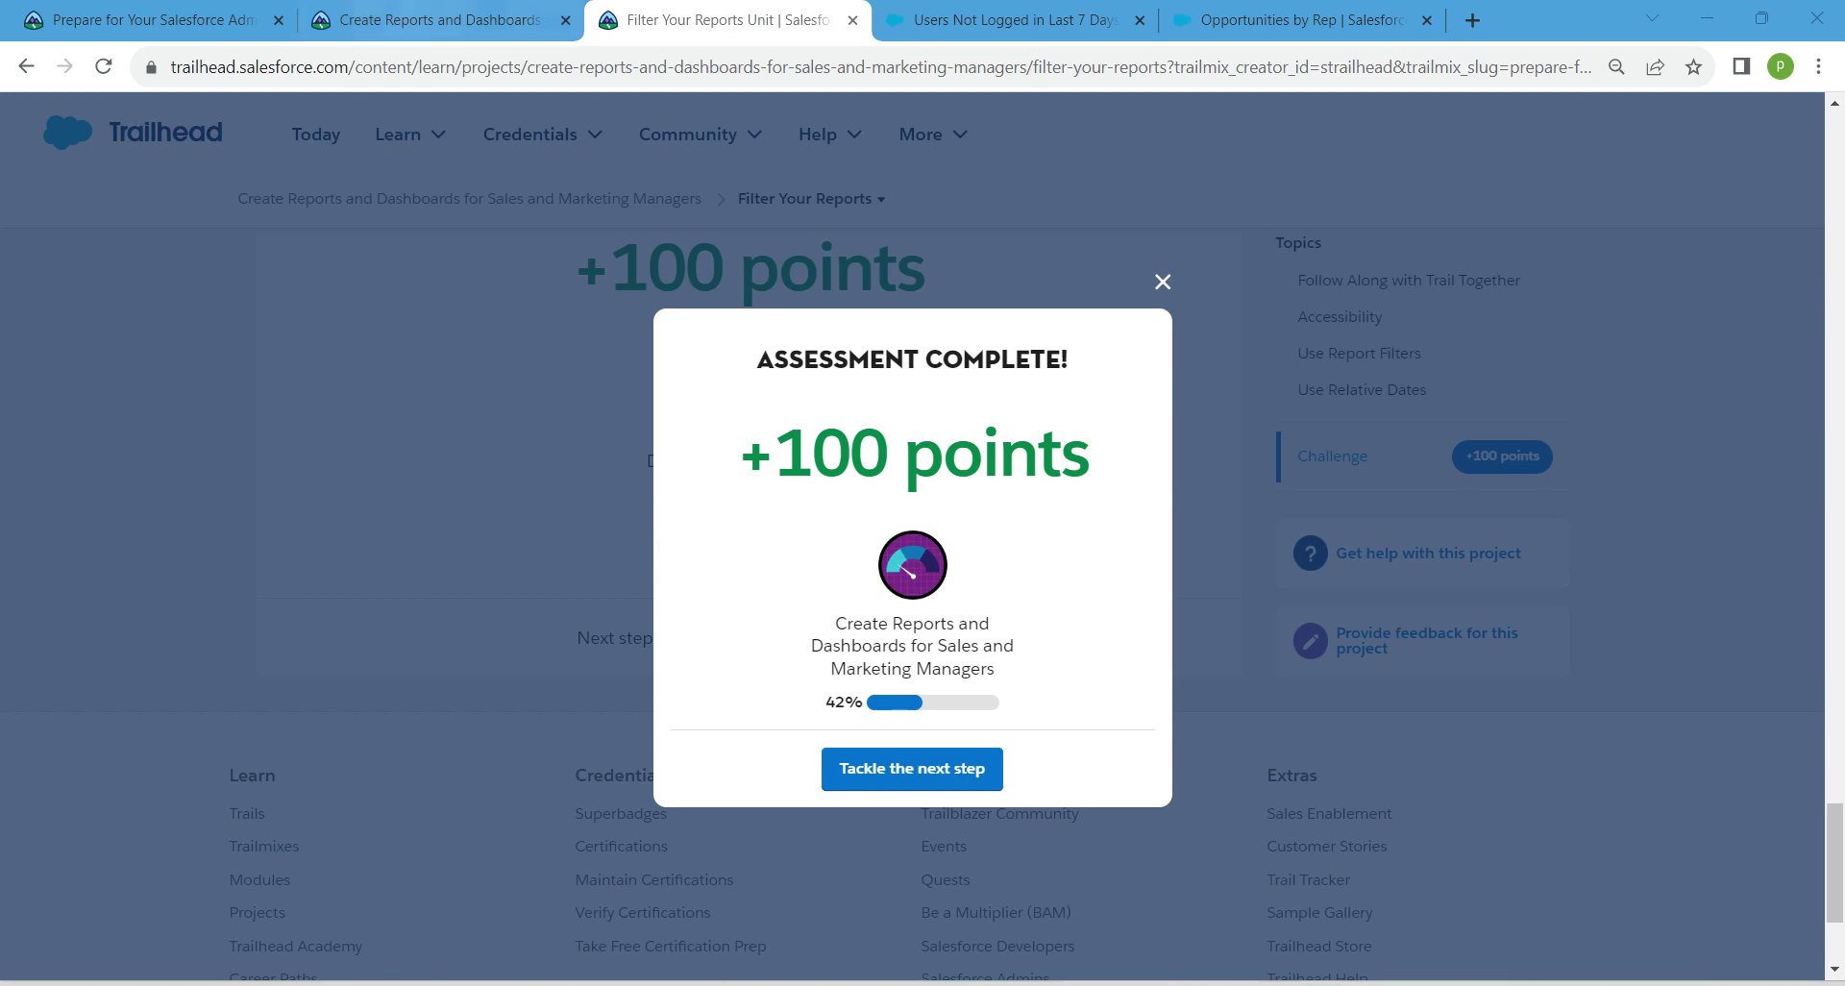
- Reload the Create Reports and Dashboards for Sales and Marketing Managers project page to check the unit's completion status
click(430, 19)
click(103, 67)
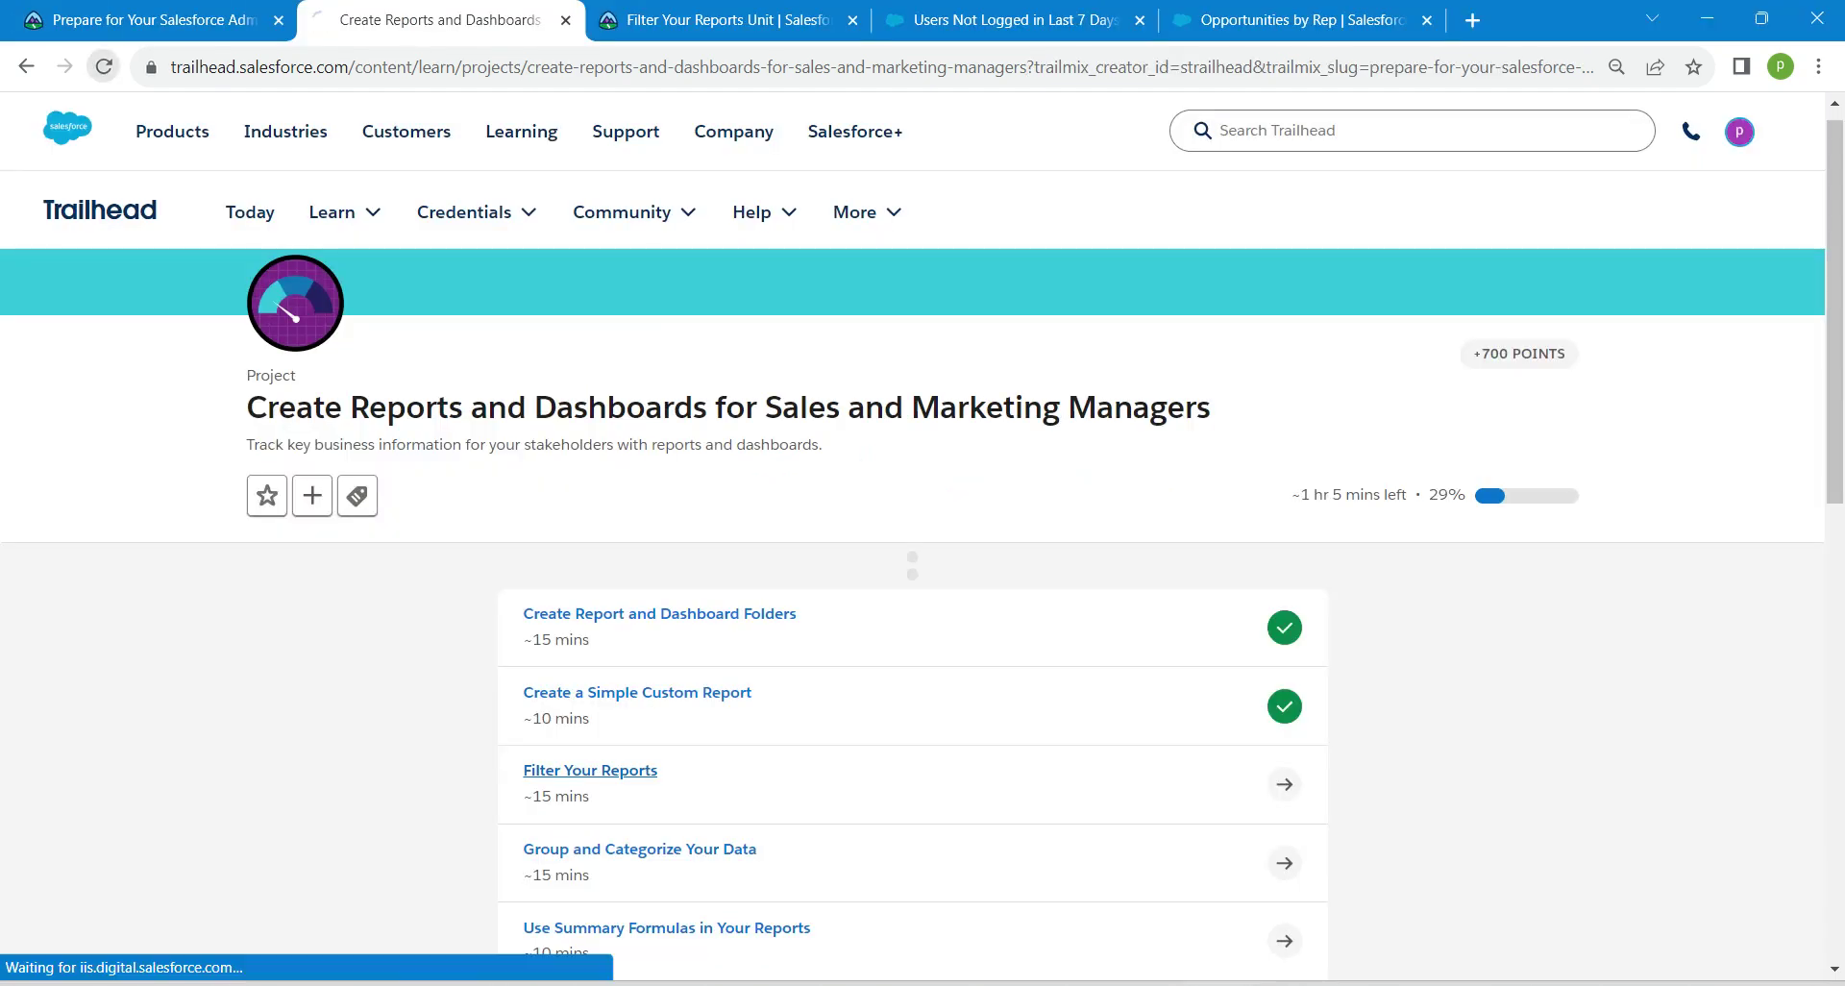
click(104, 66)
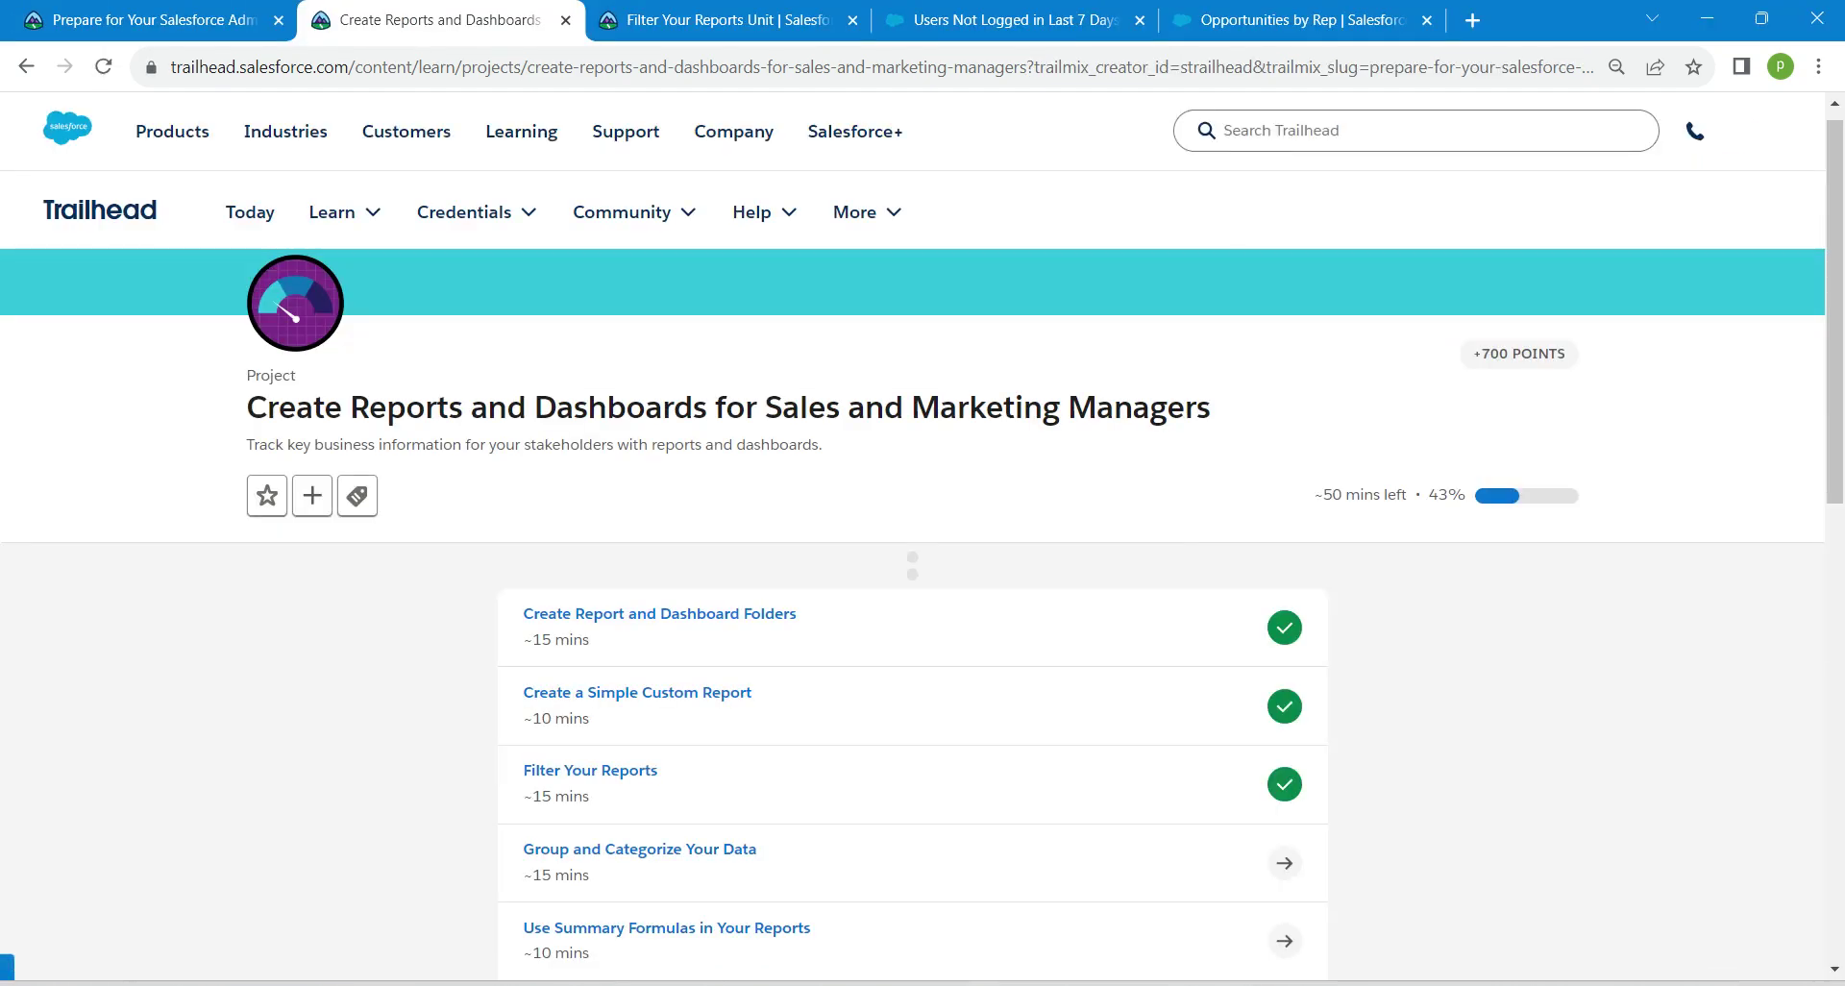